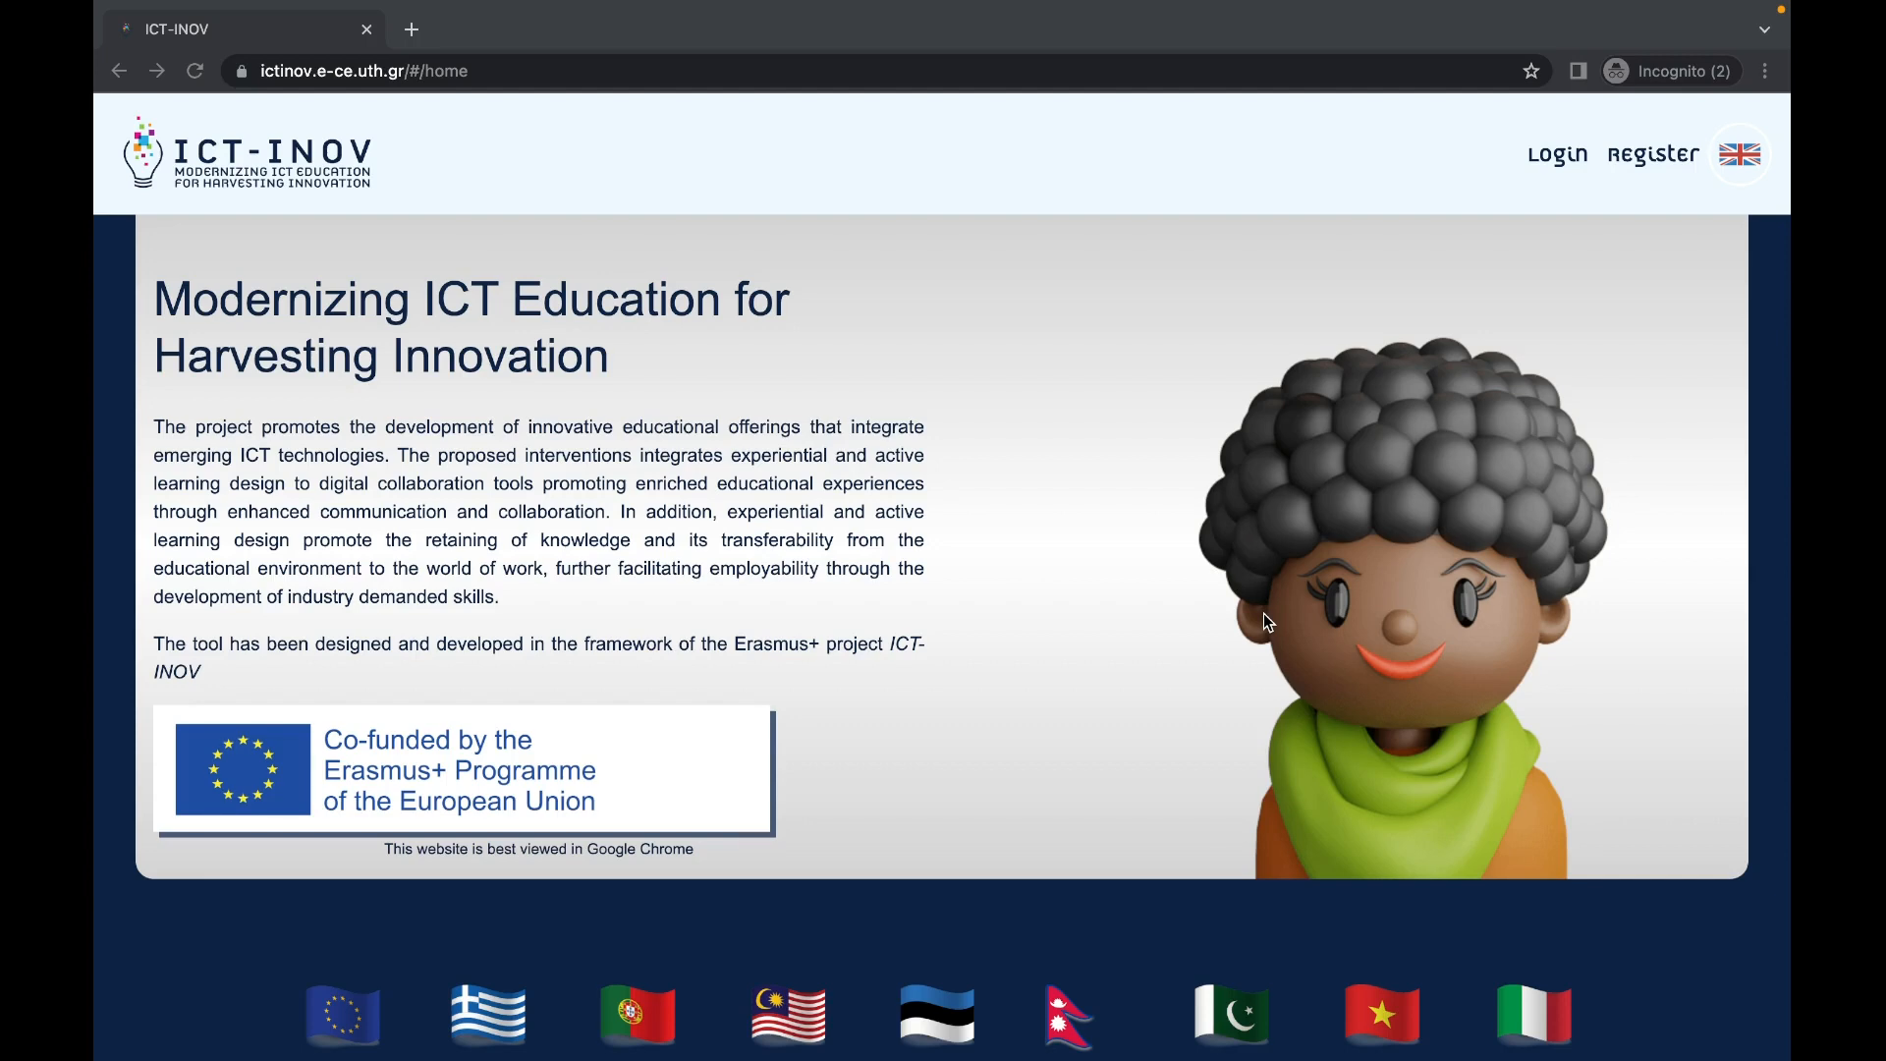
Step: Fill in the registration form with username teacher_tutorial, a password, and first and last name
click(1652, 156)
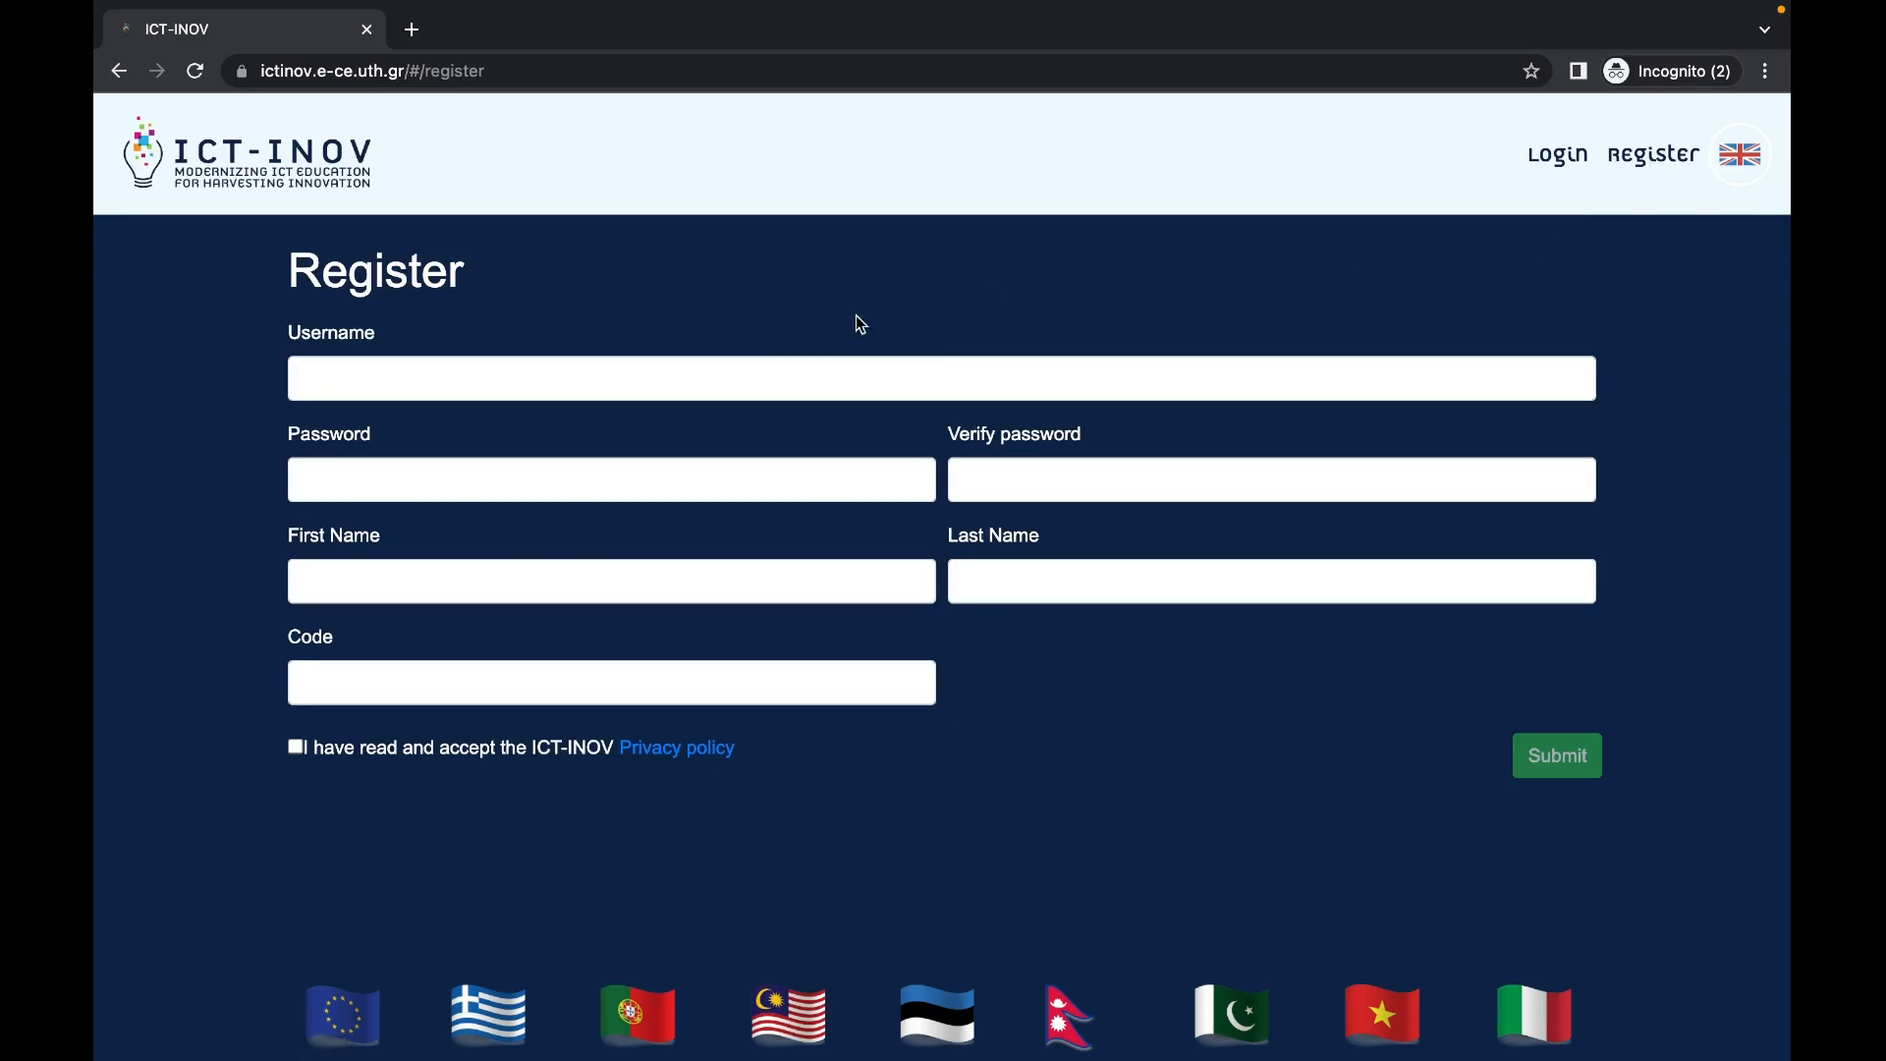
click(787, 360)
text(teache)
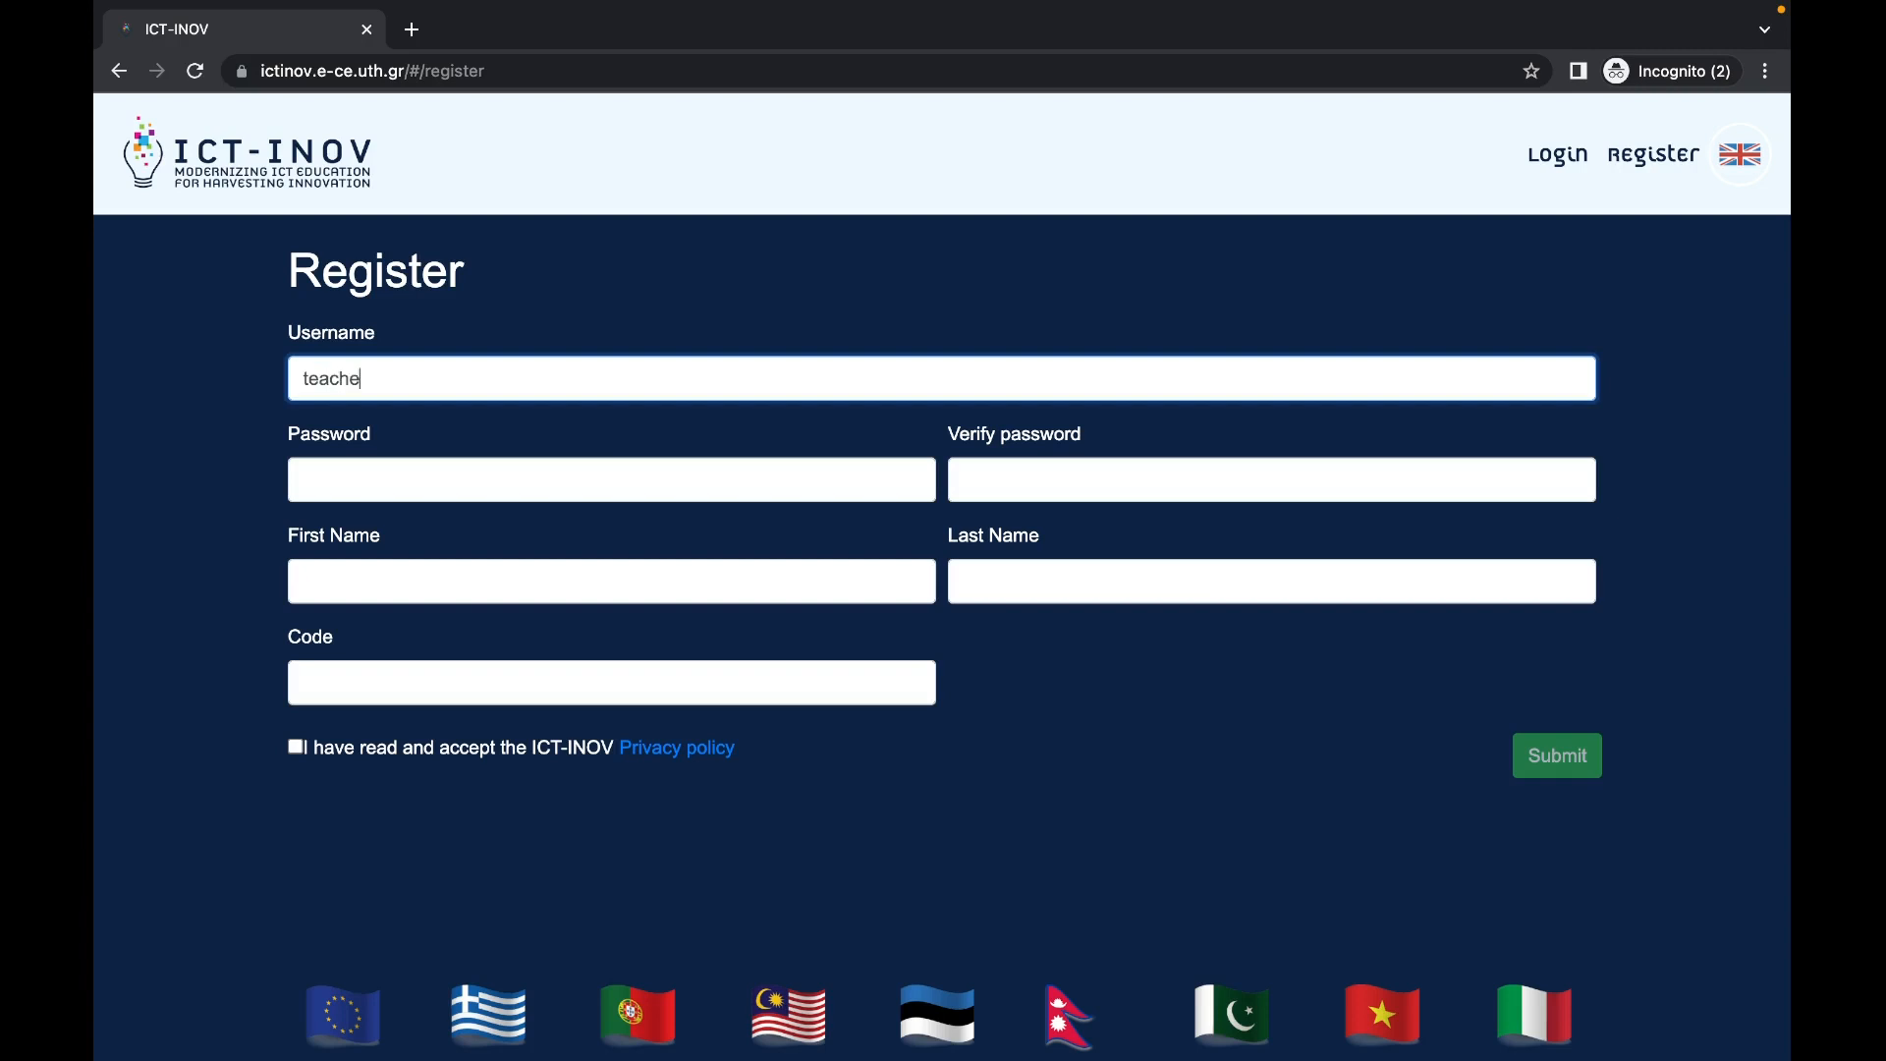
text(r_tutorial)
key(Tab)
text(••)
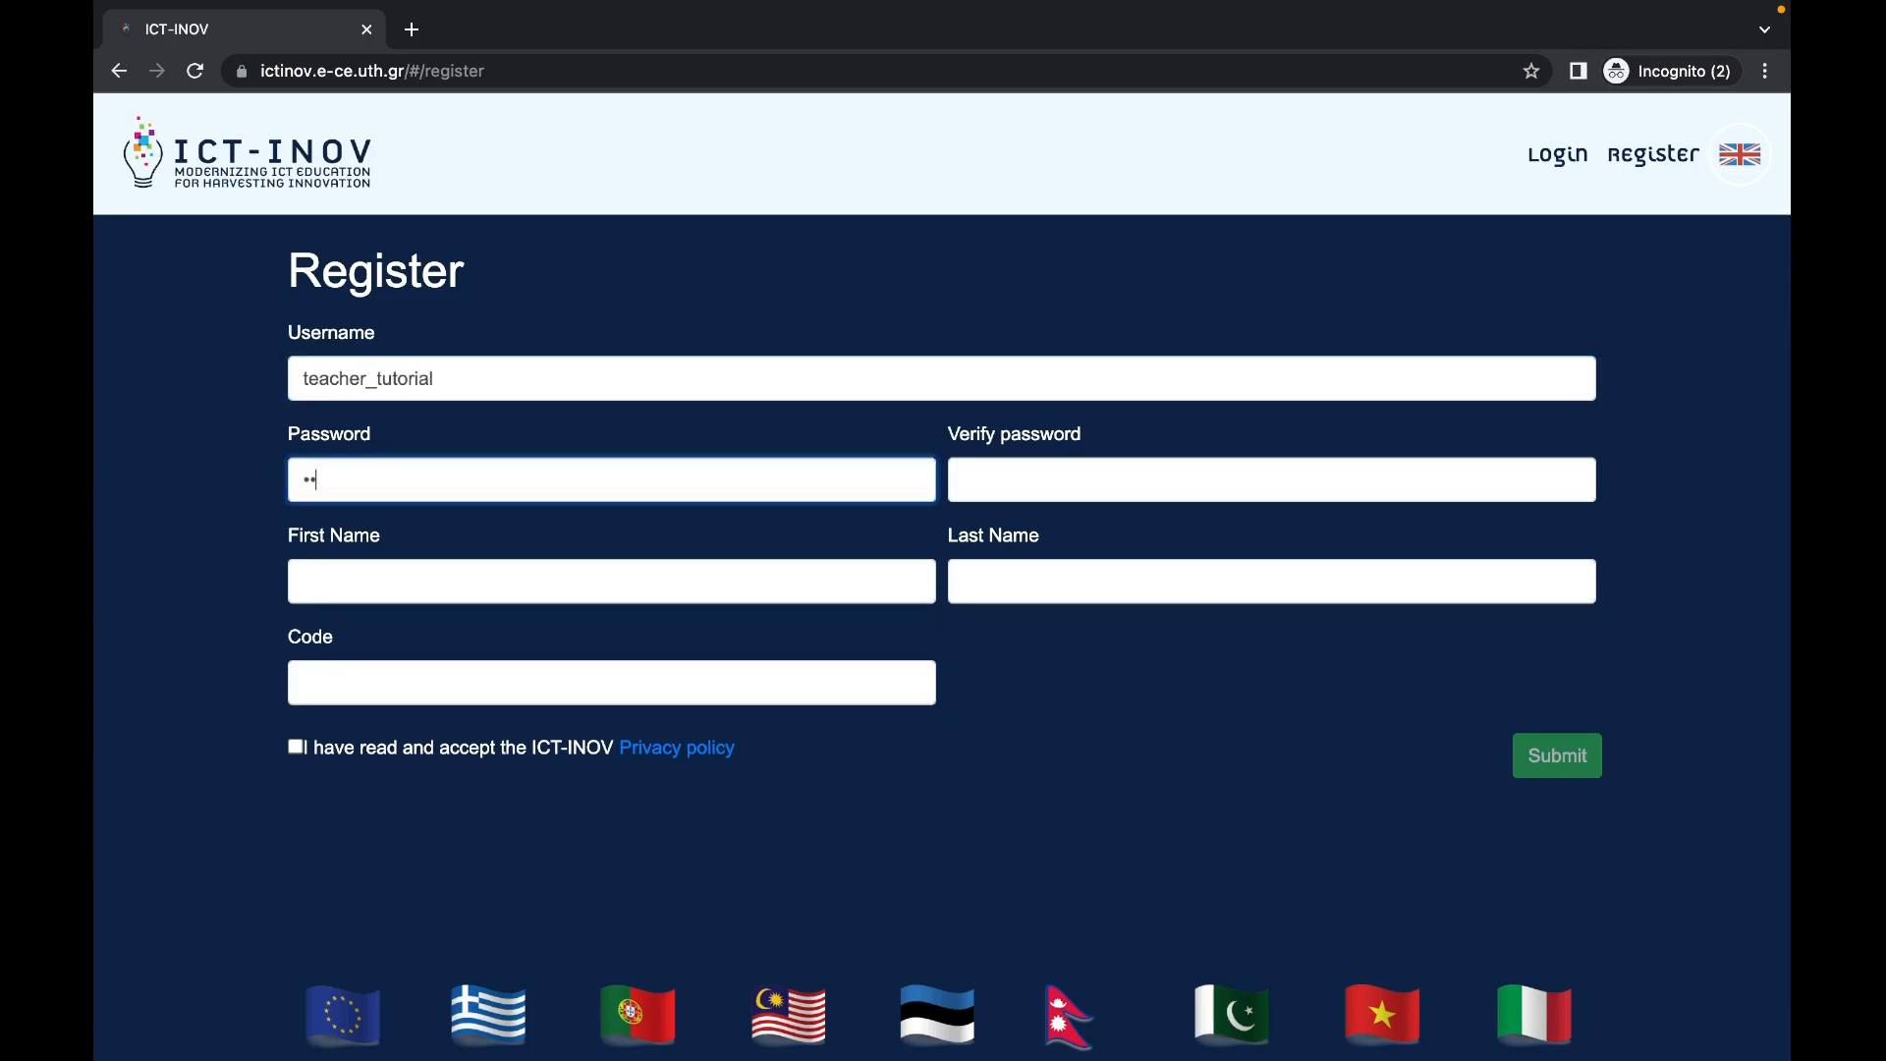
text(•)
key(Tab)
text(•••)
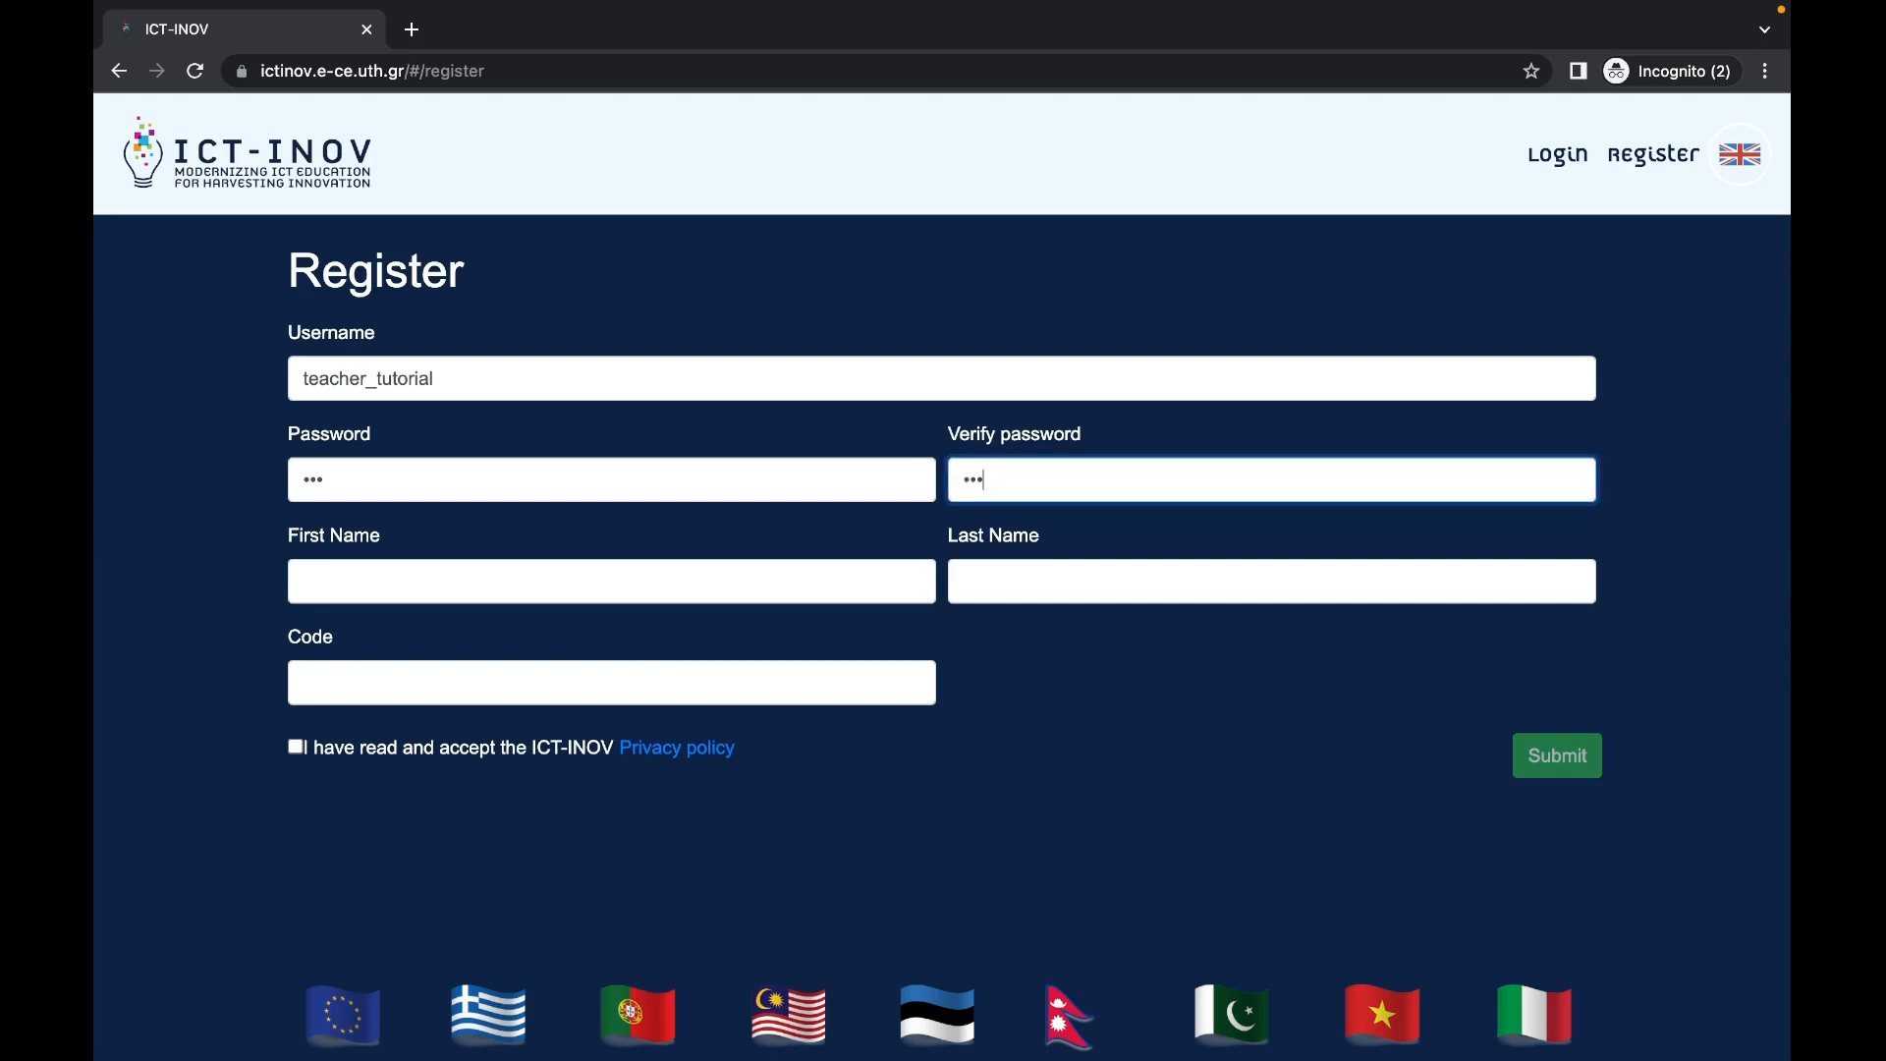
key(Tab)
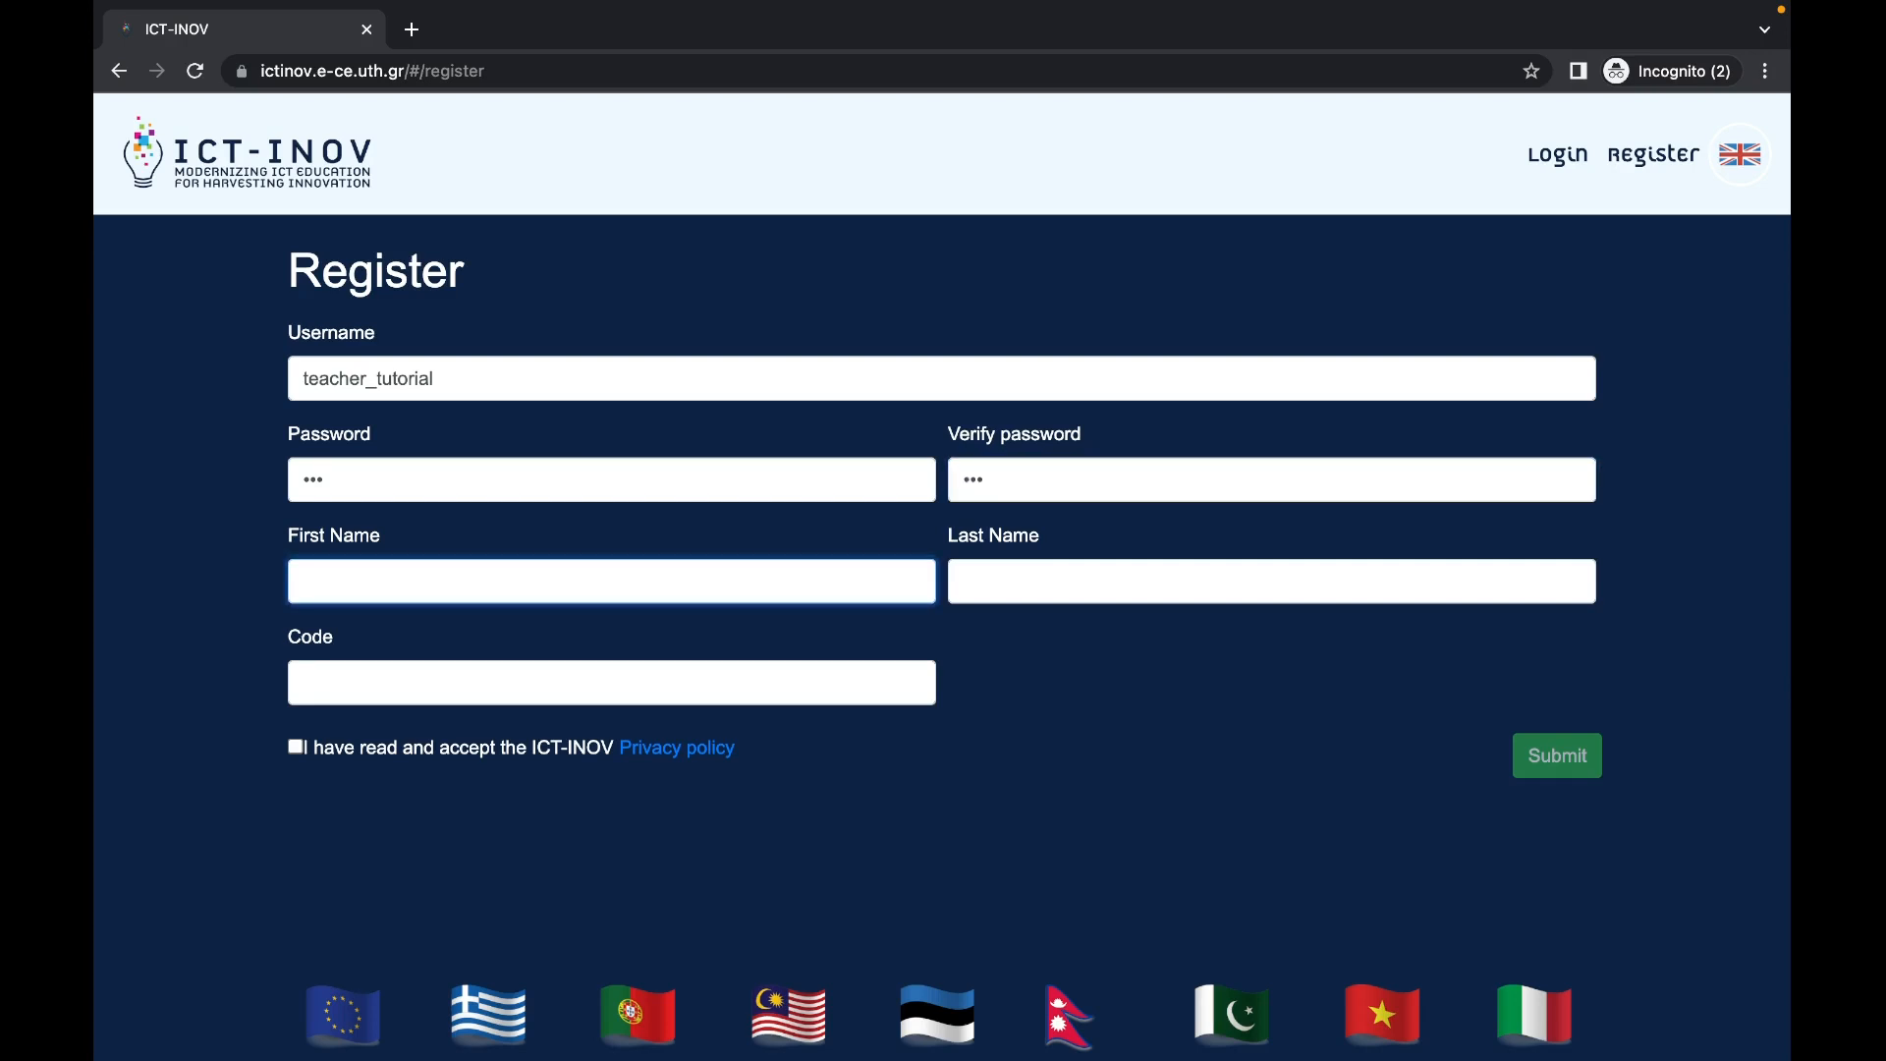
text(teacher)
key(Tab)
text(teacher)
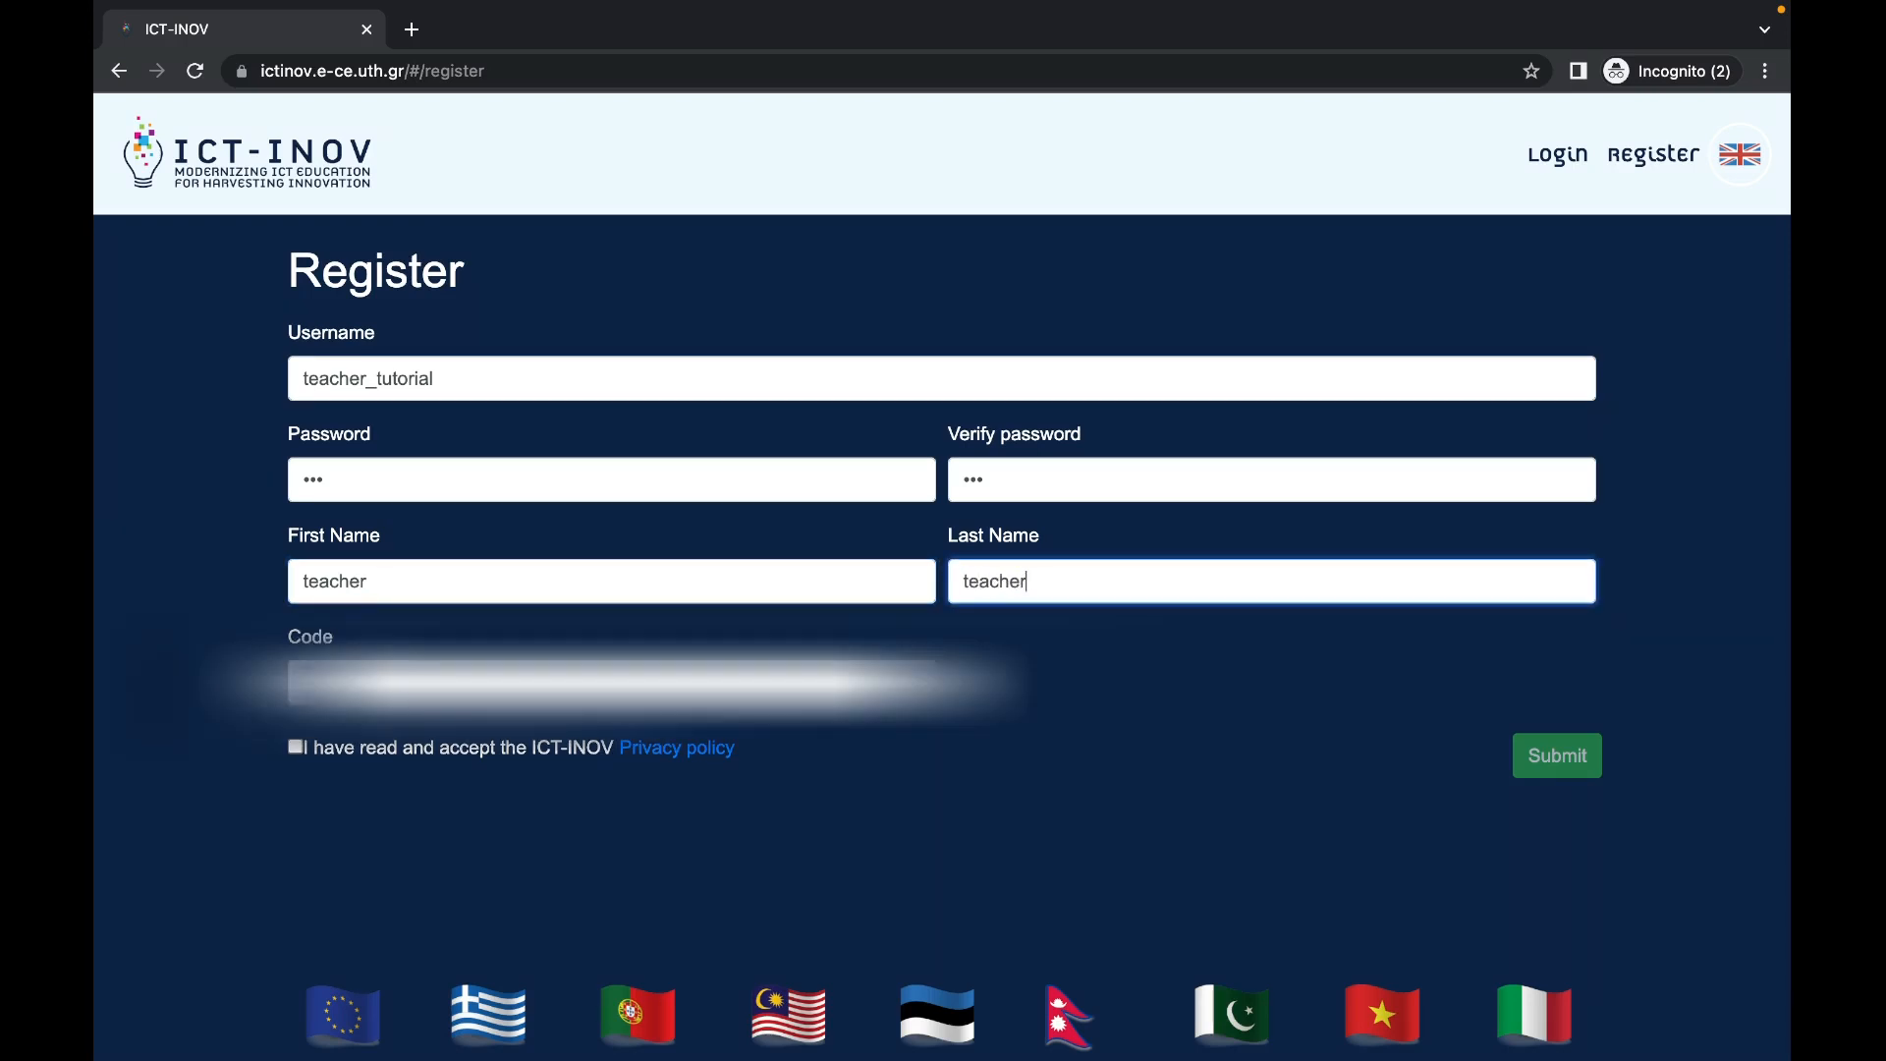
key(Tab)
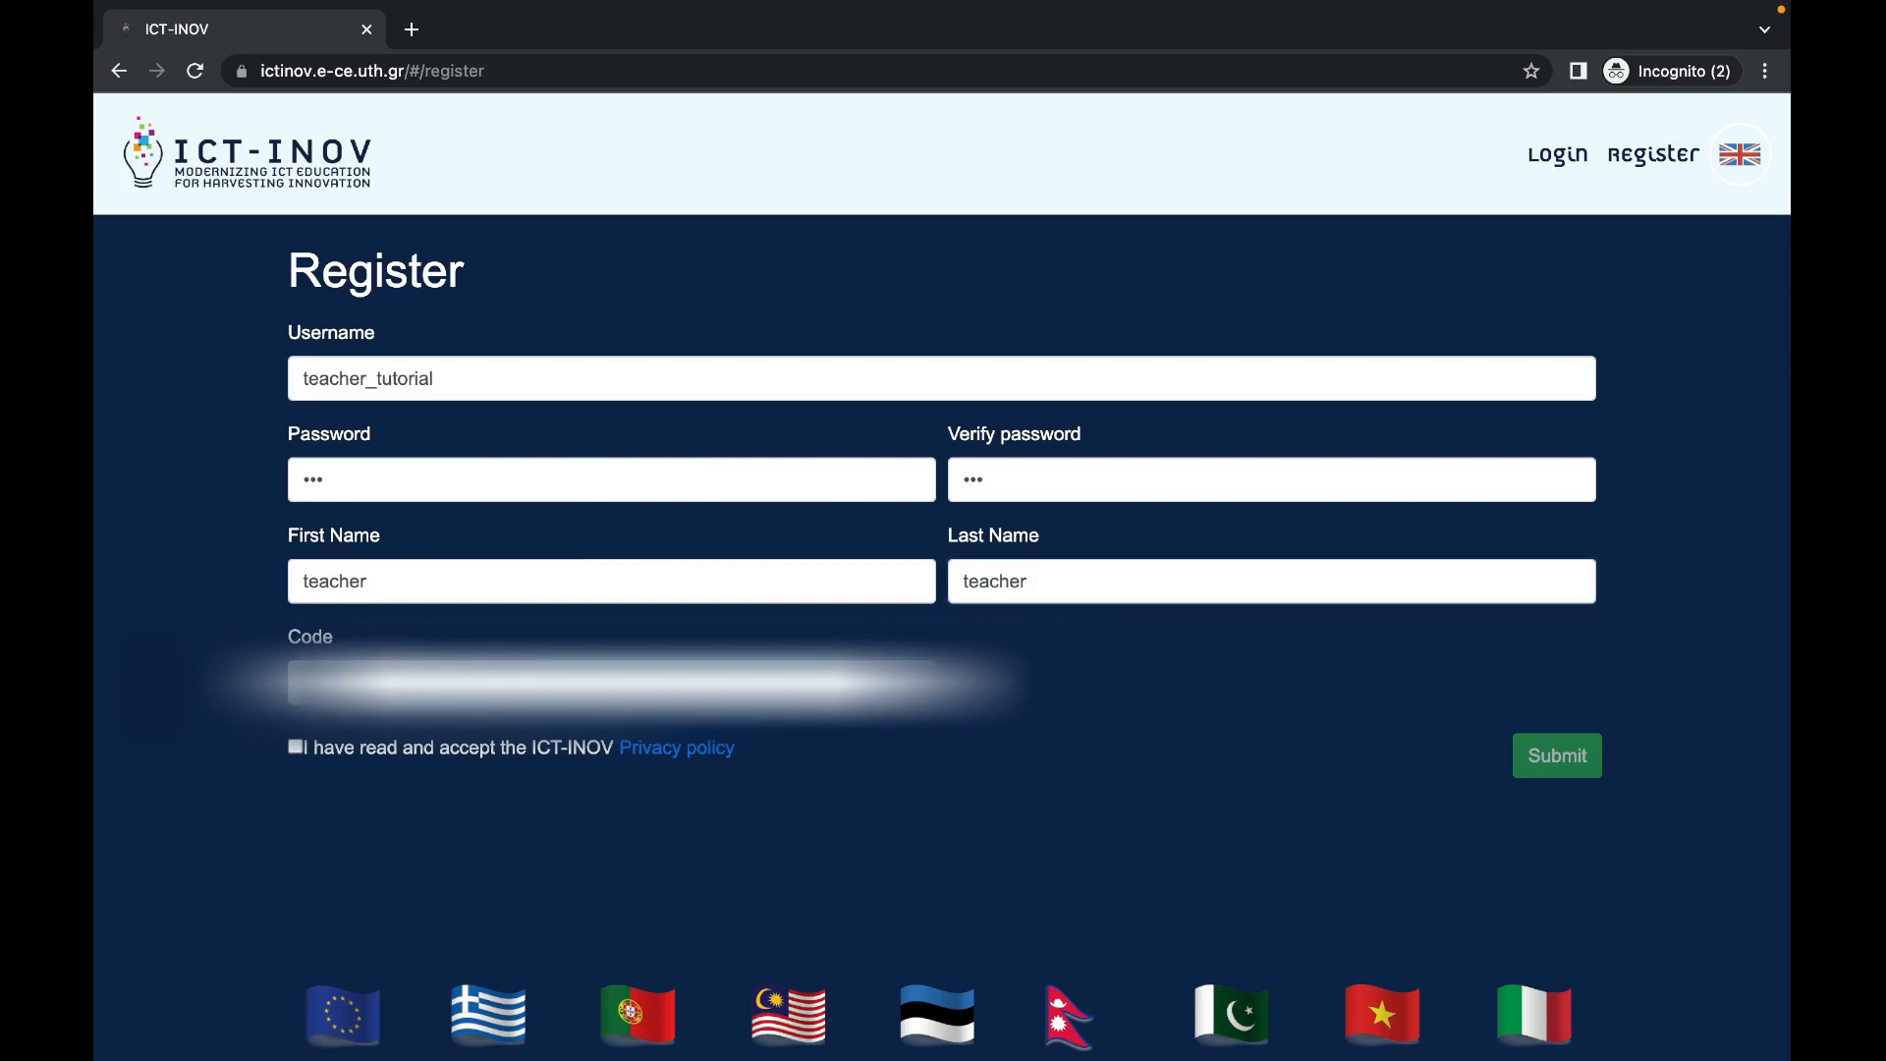
Step: Accept the privacy policy, submit the registration and confirm the one-time password notice
click(300, 748)
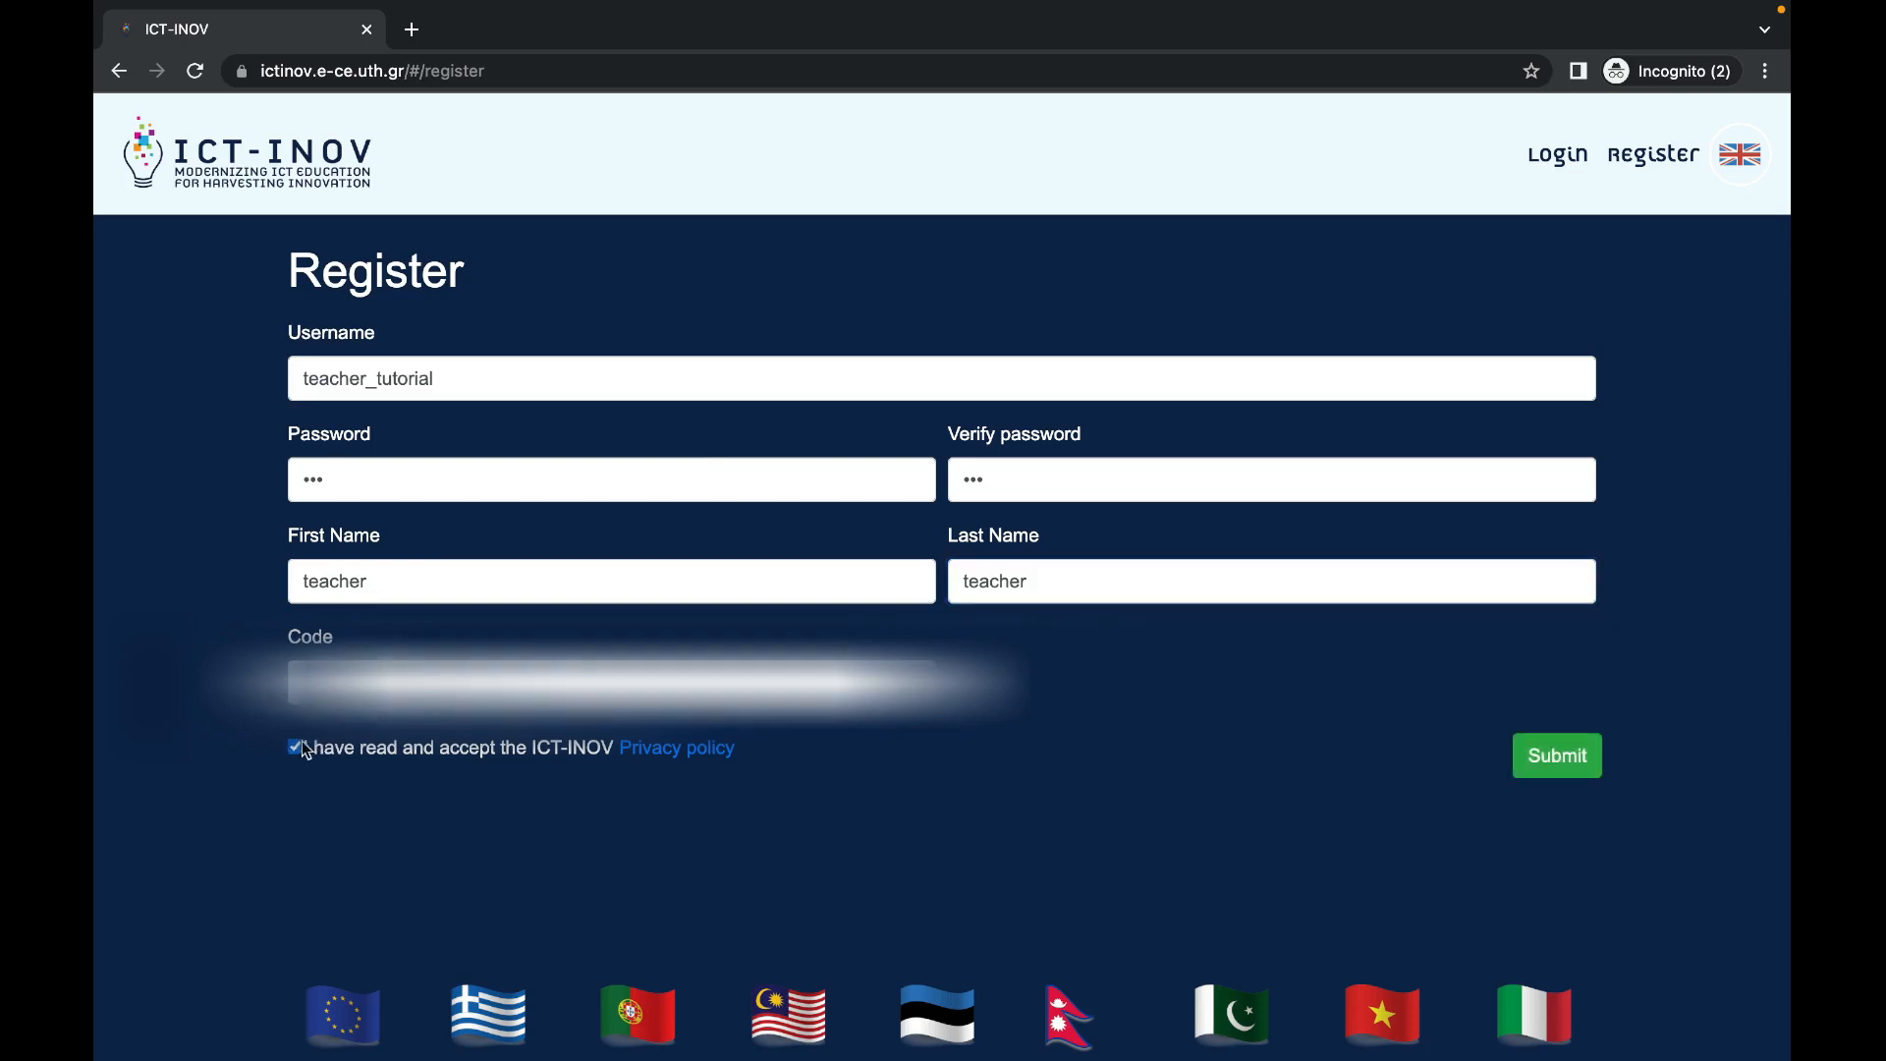
click(1568, 768)
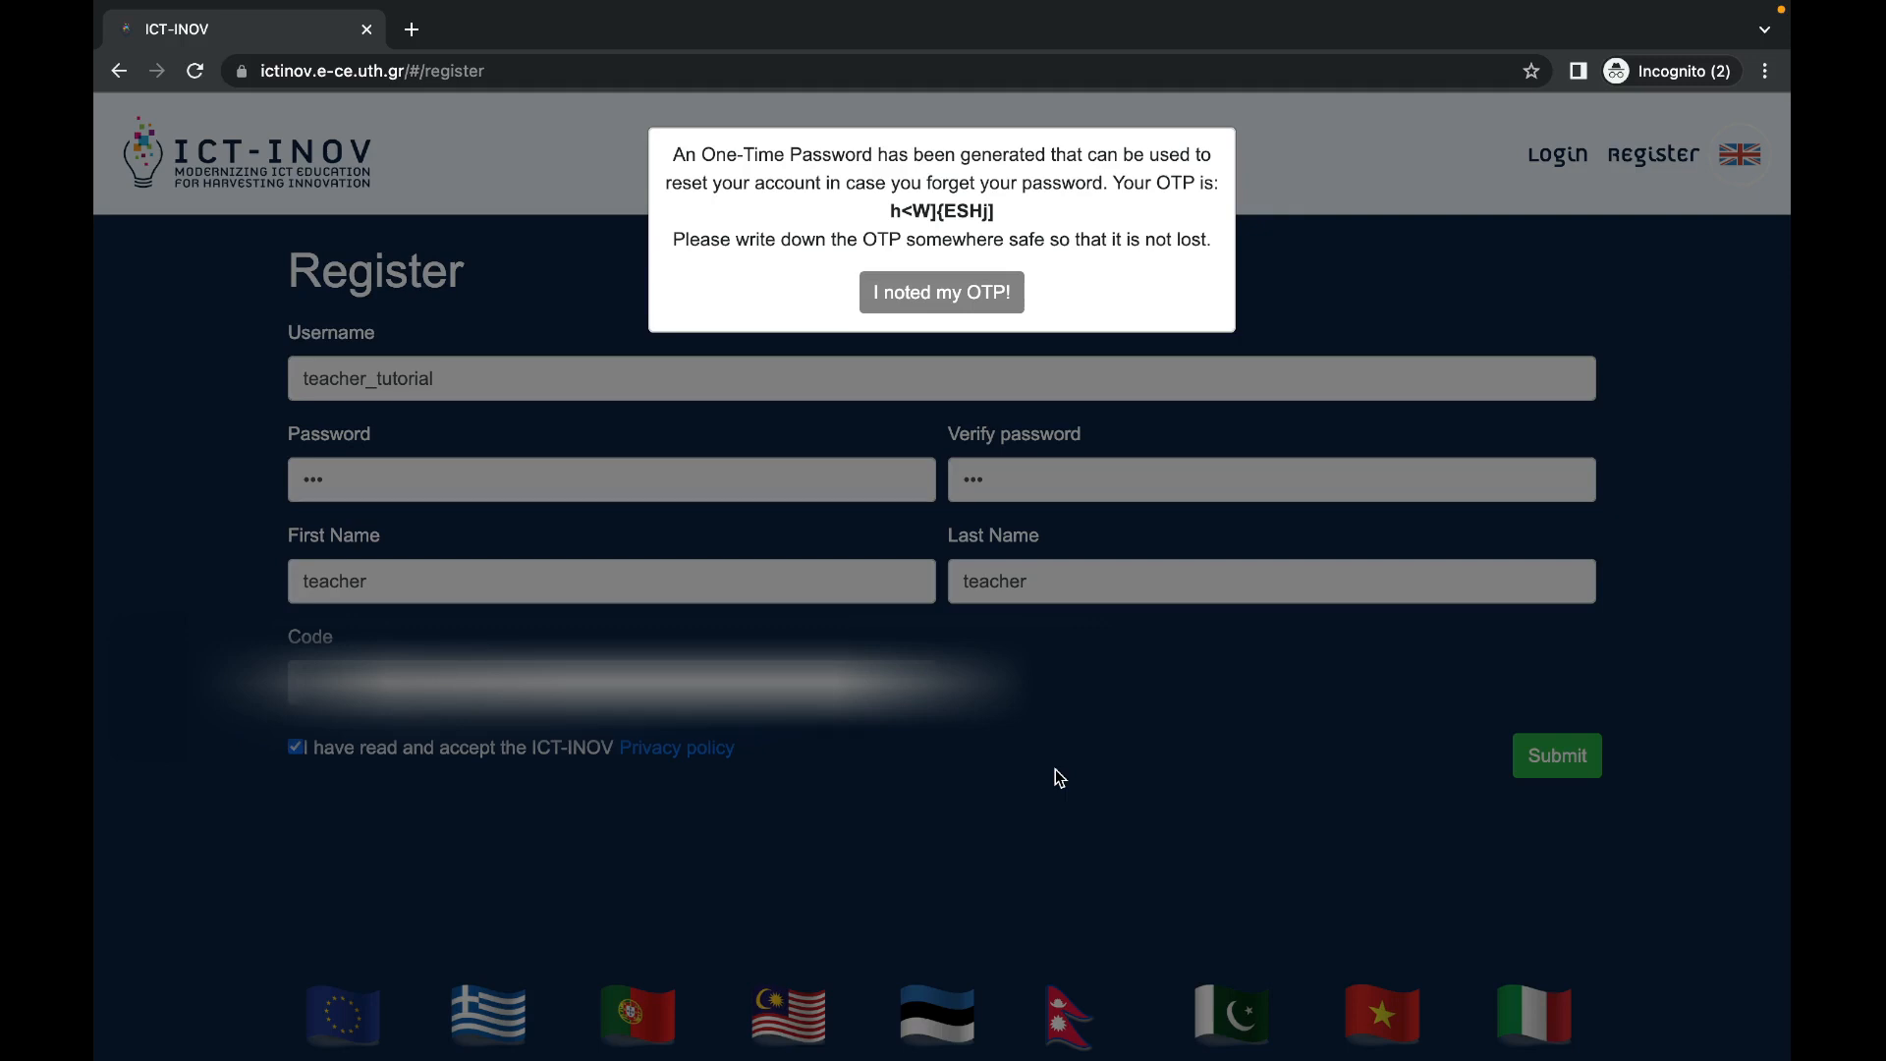
click(909, 295)
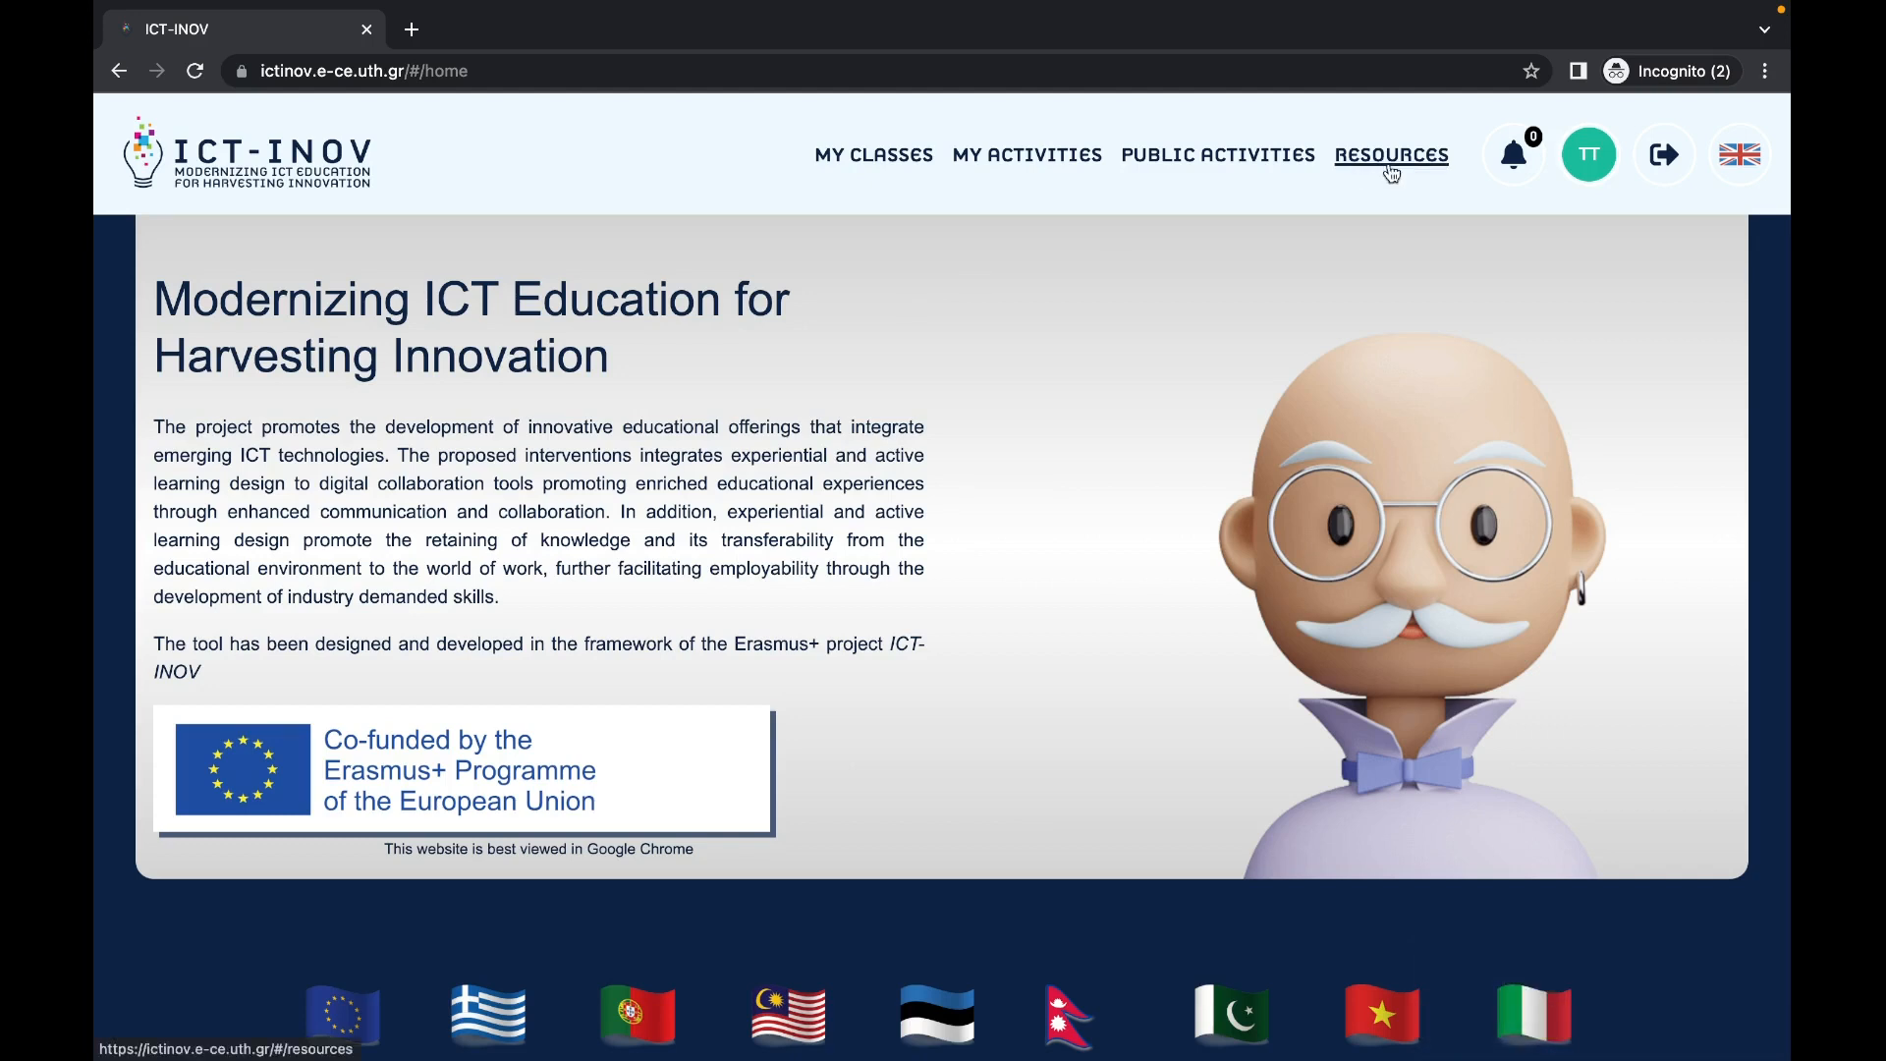
Step: Check the language menu and public activities, then return to the empty My Activities list
click(1749, 169)
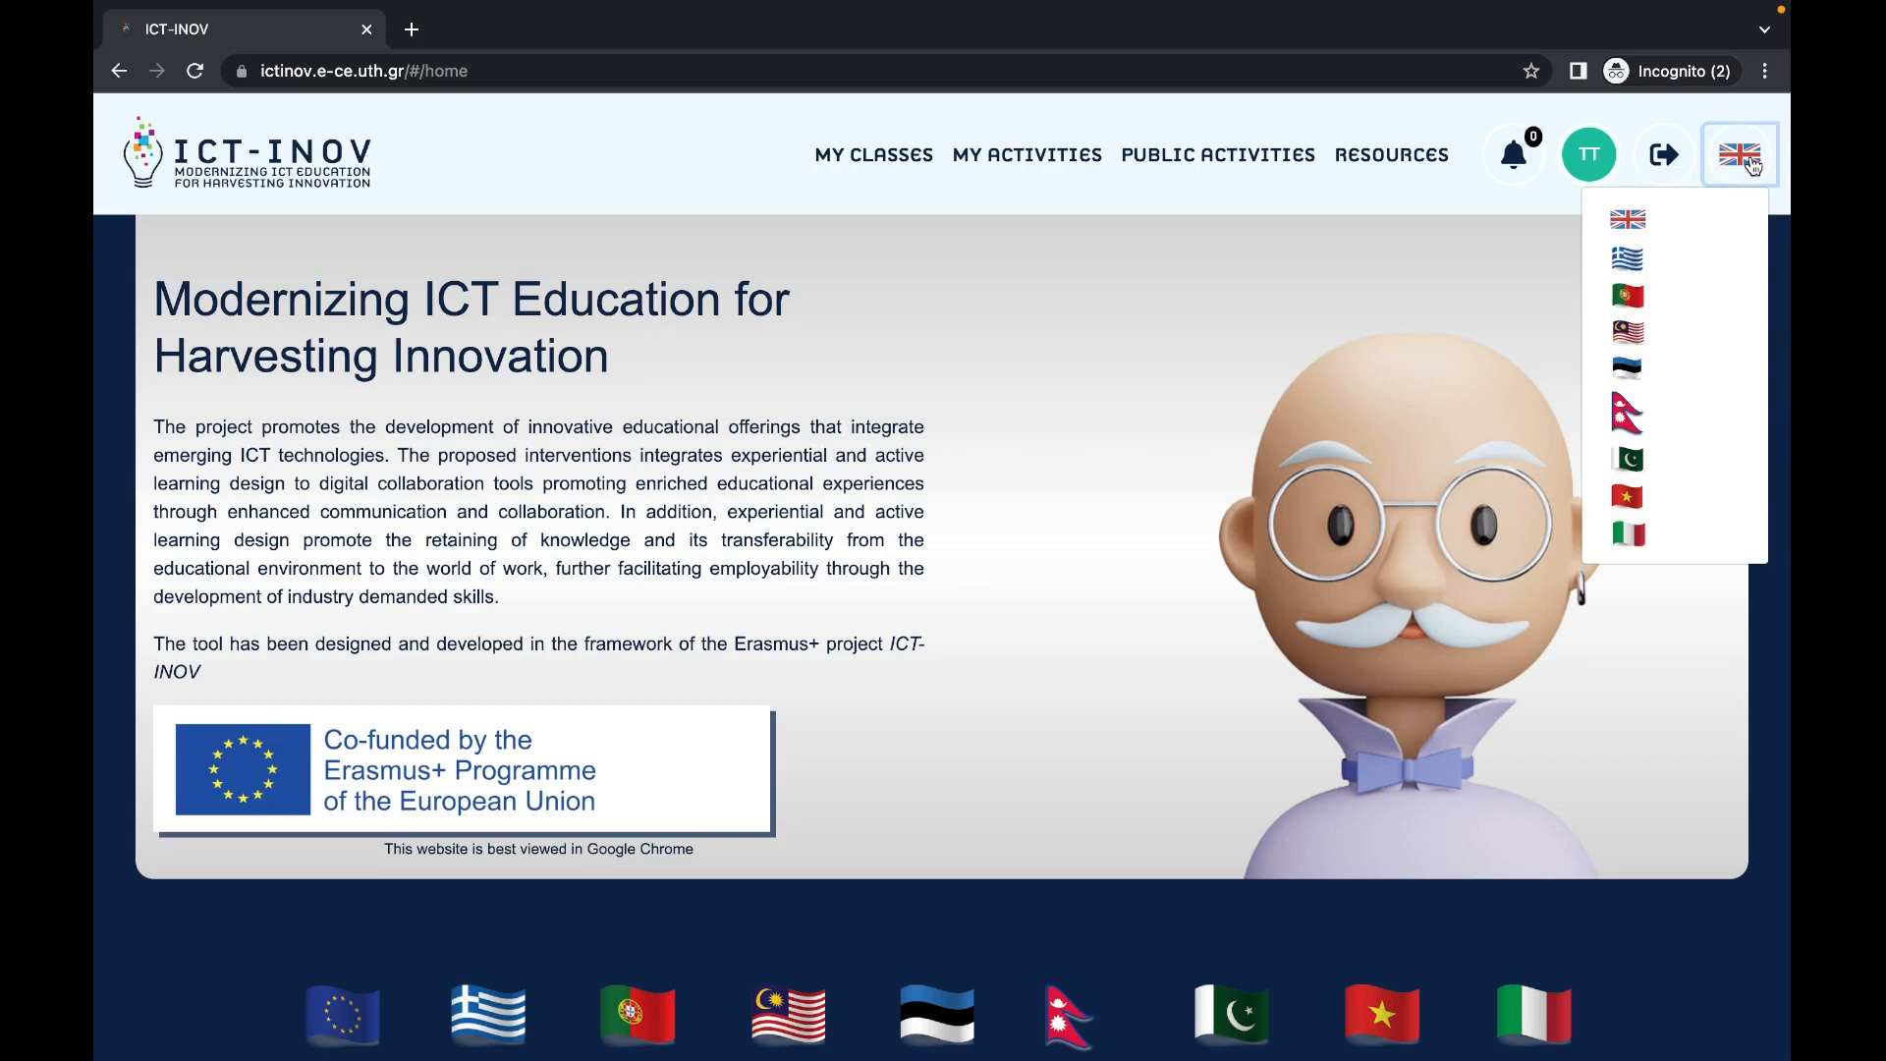
click(1753, 168)
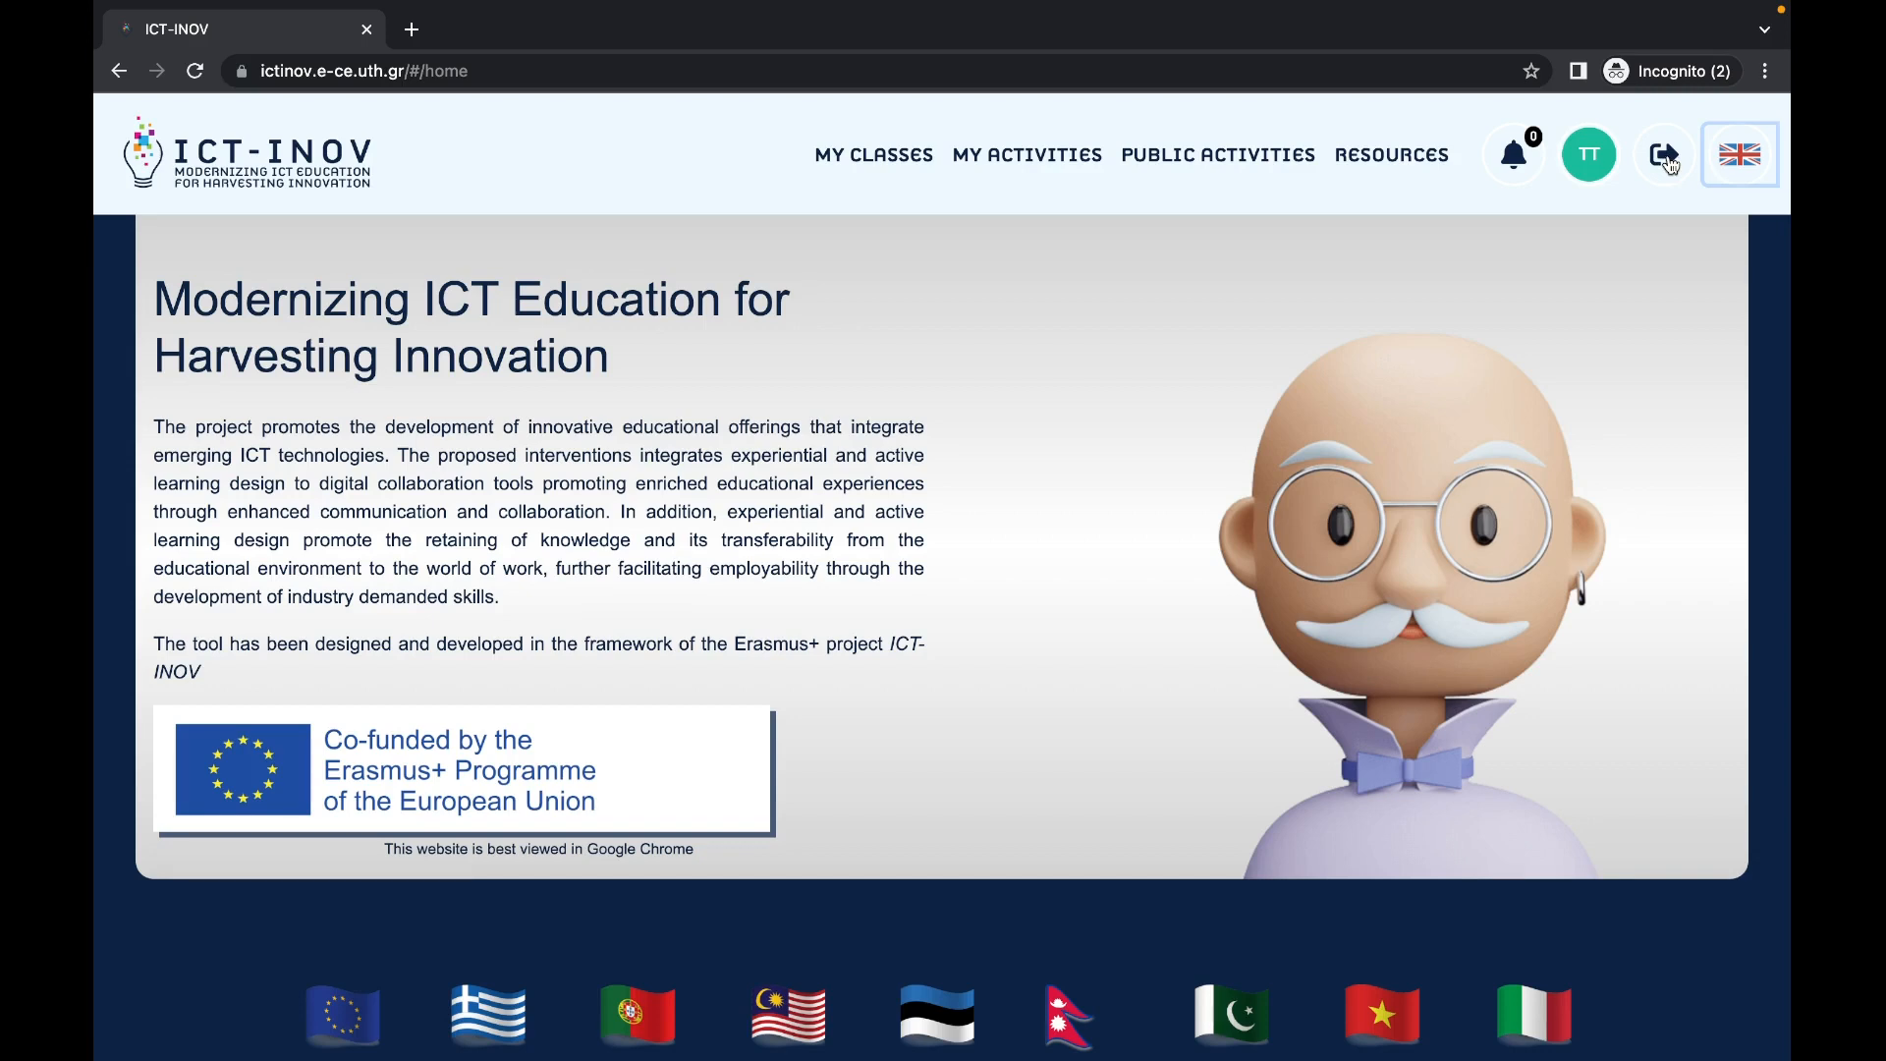
click(1068, 154)
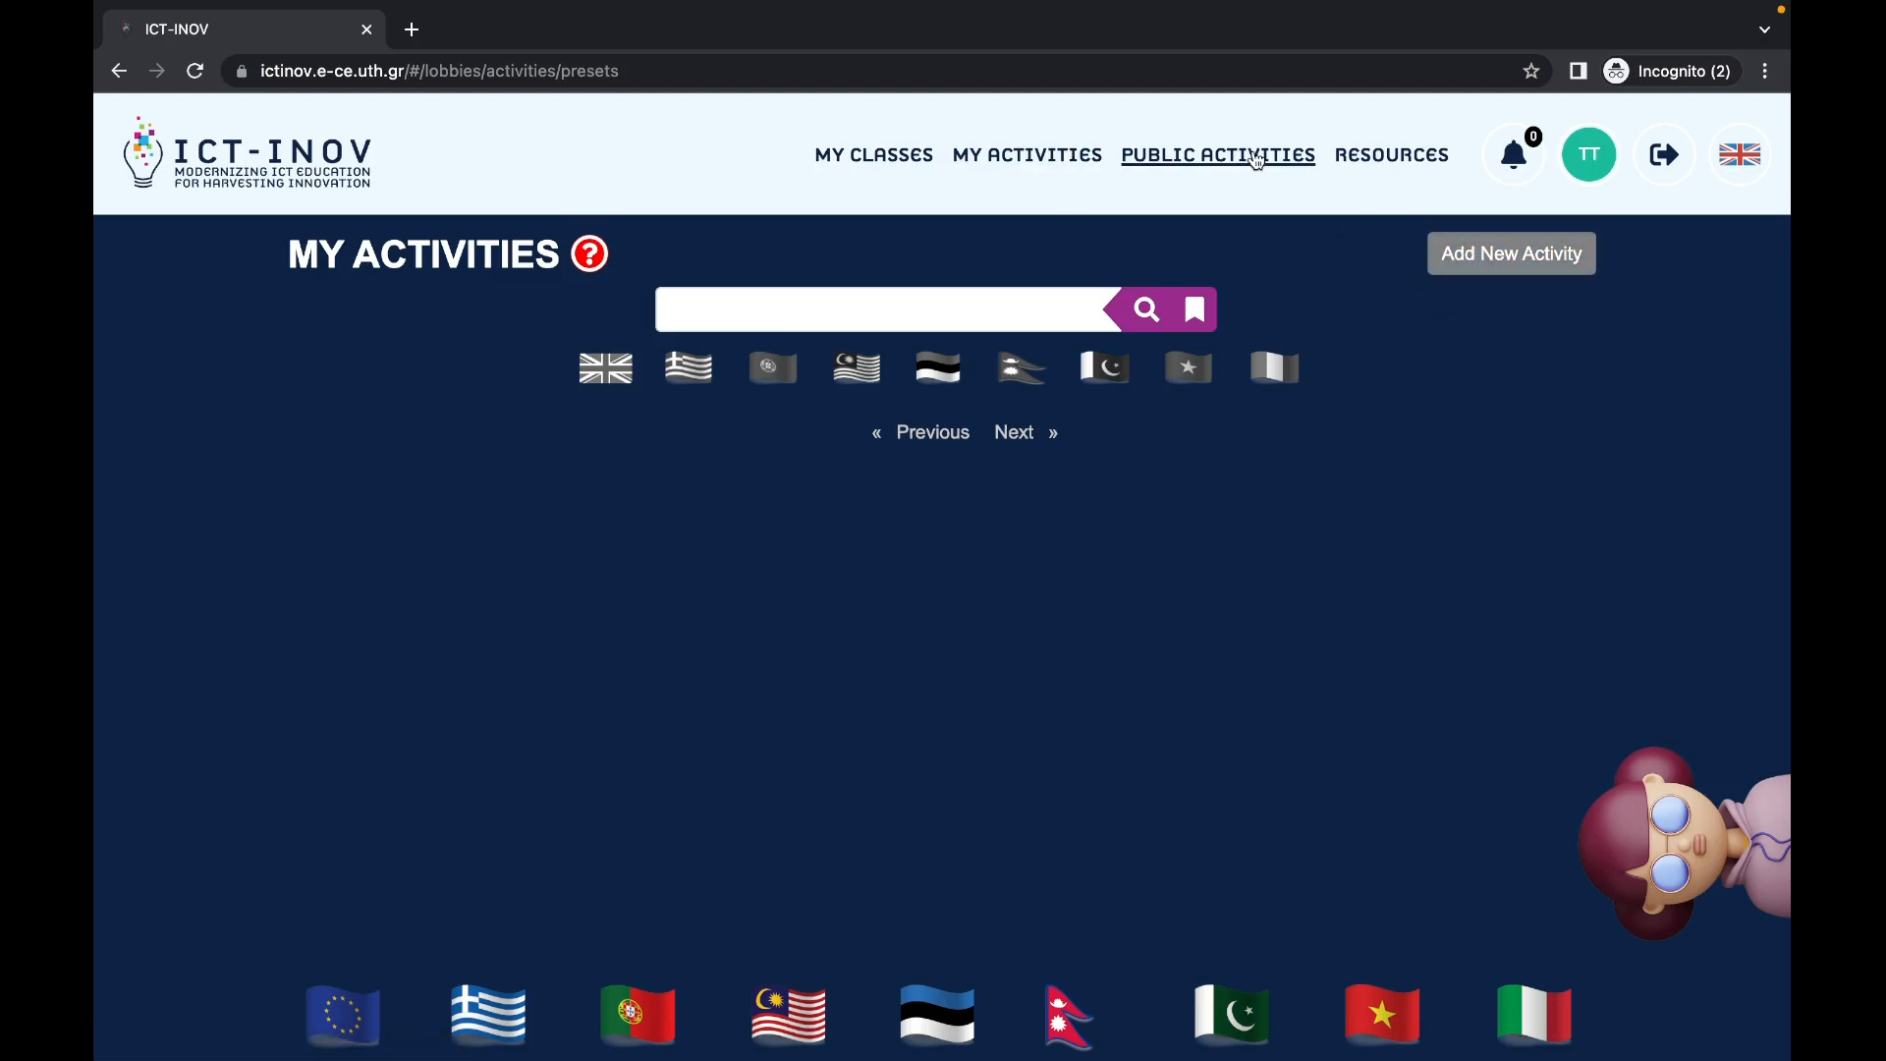
click(1250, 158)
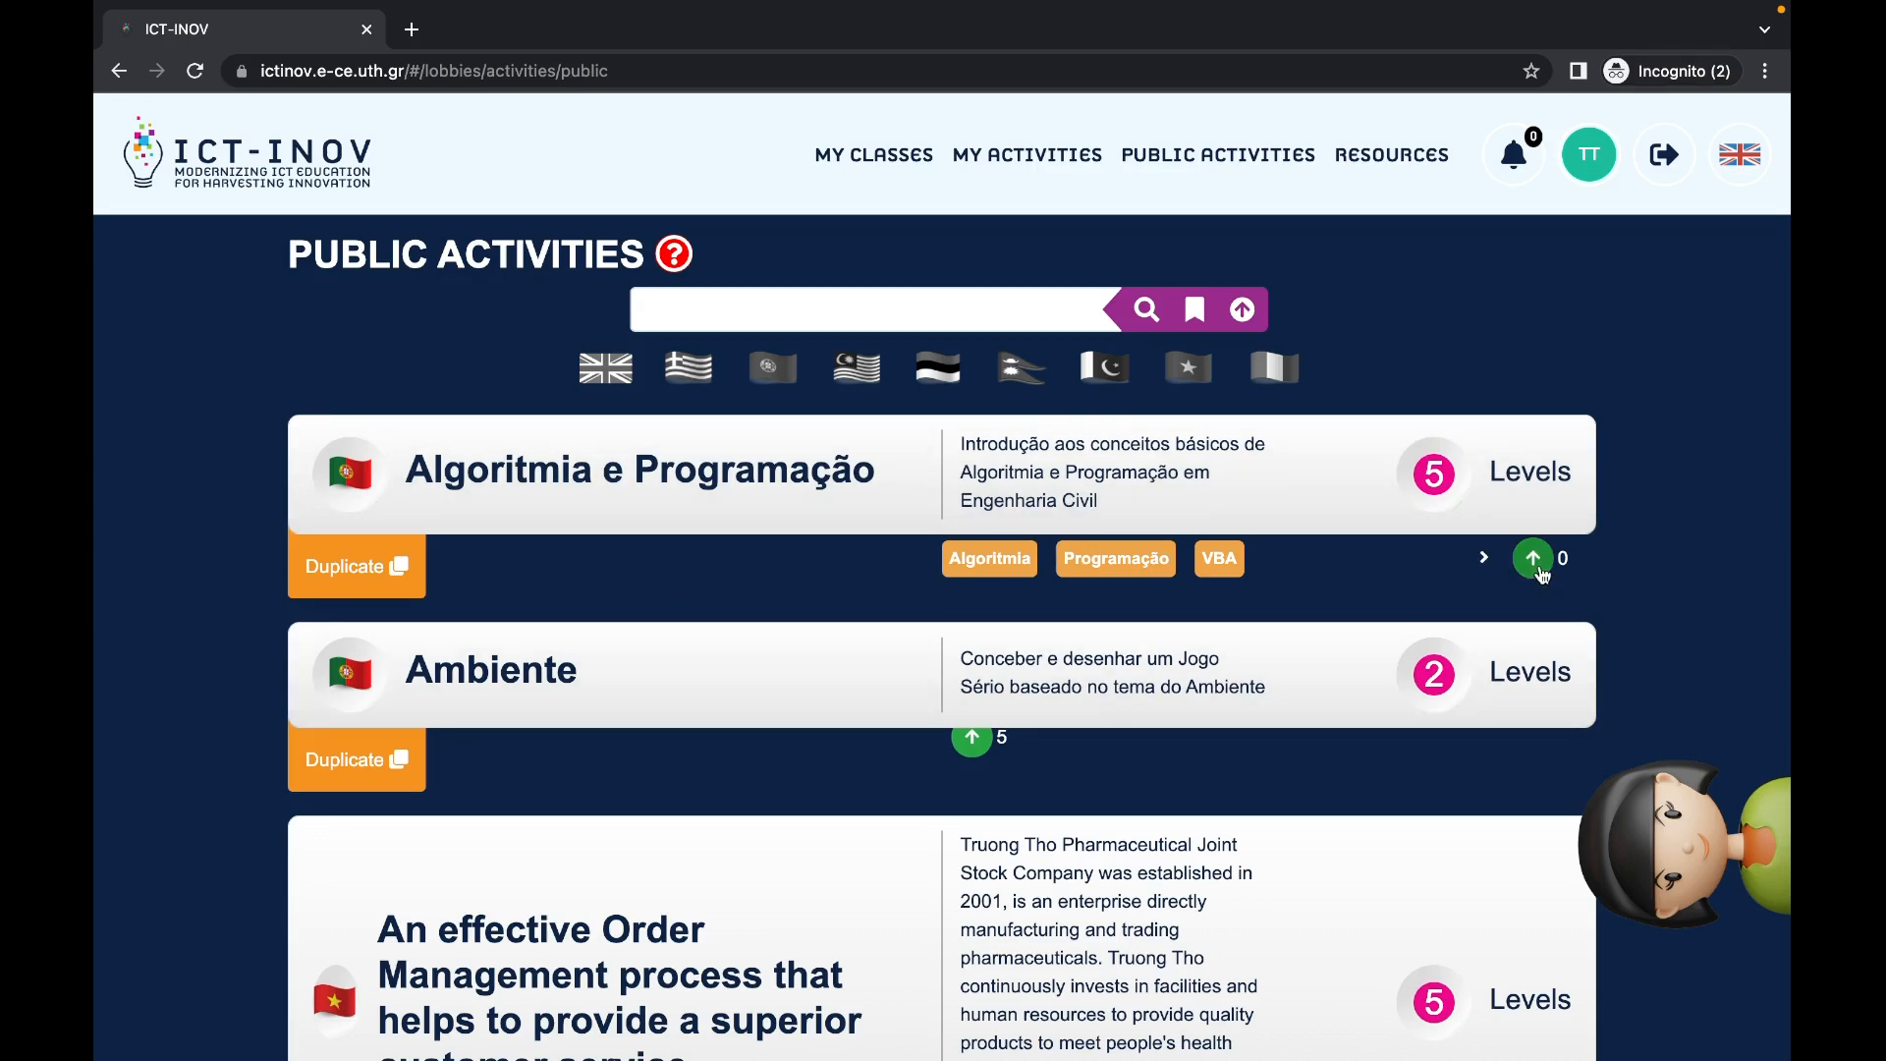
click(991, 167)
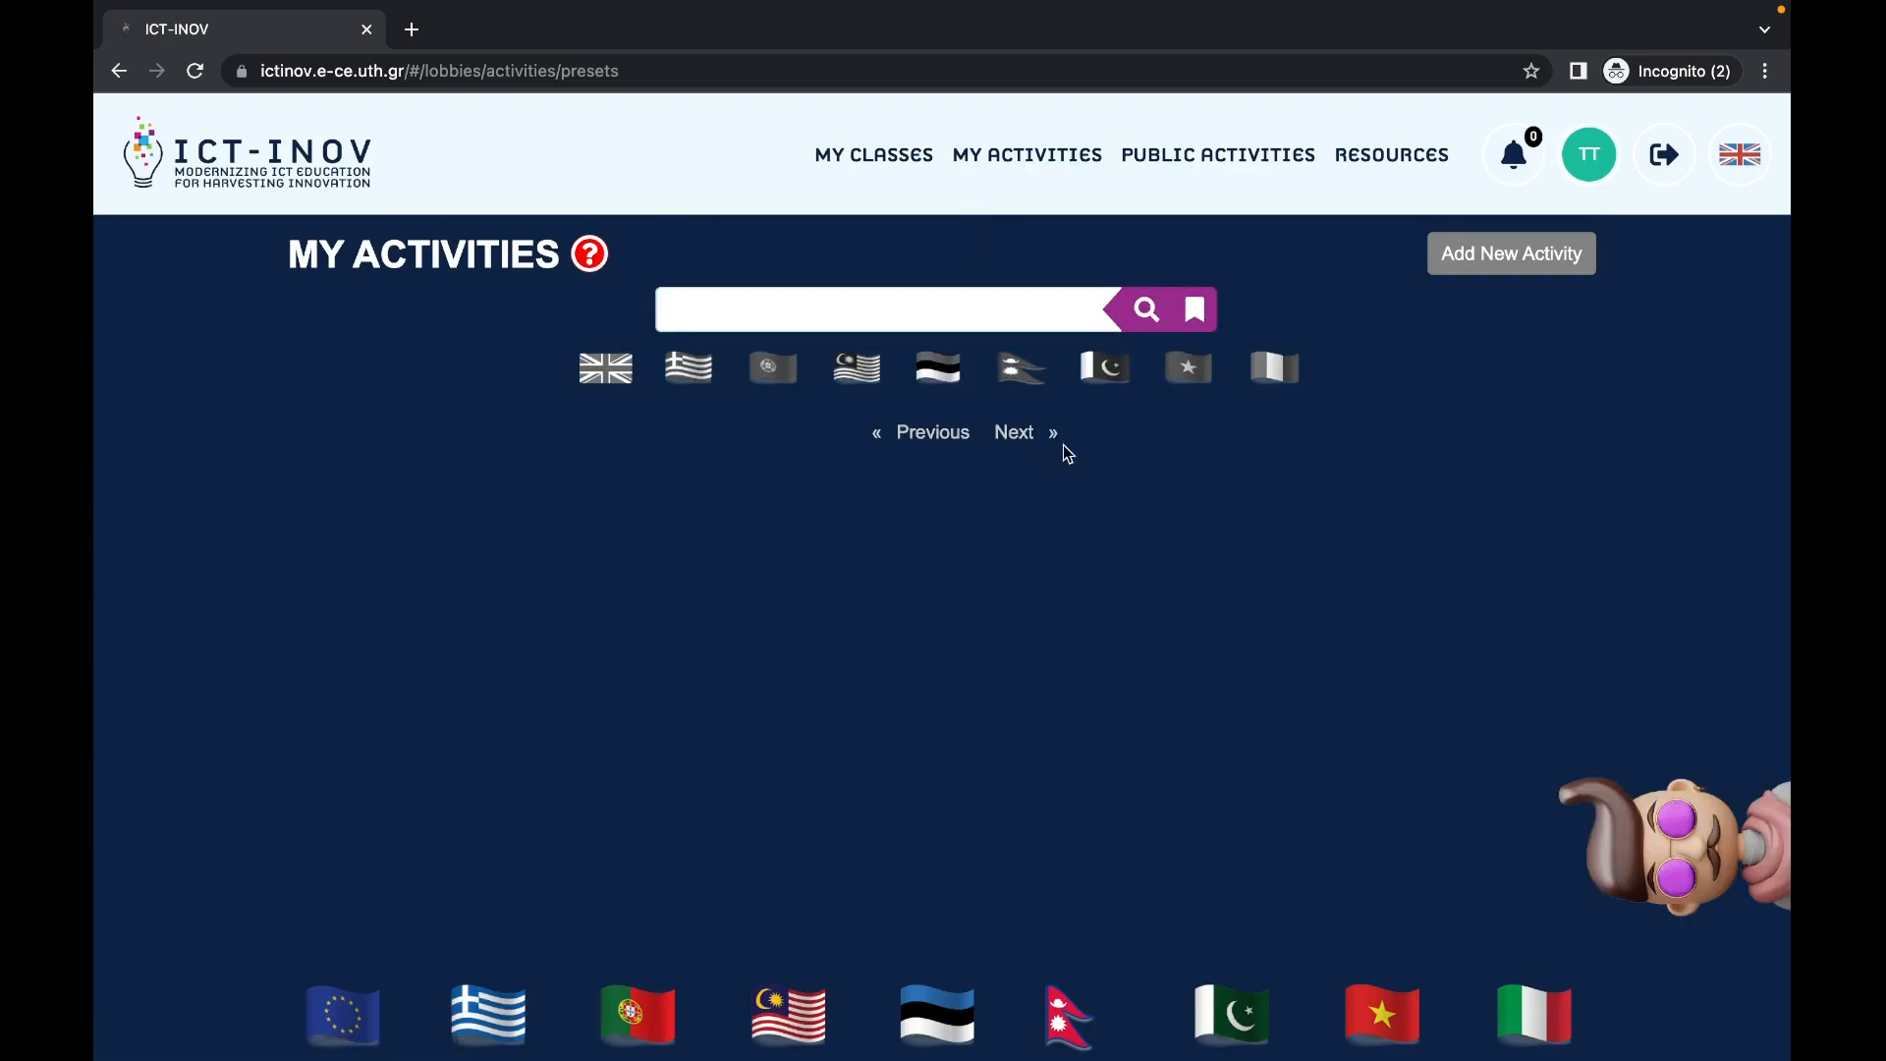
Step: Start a new activity named 'activity' with the description 'activity'
click(1485, 263)
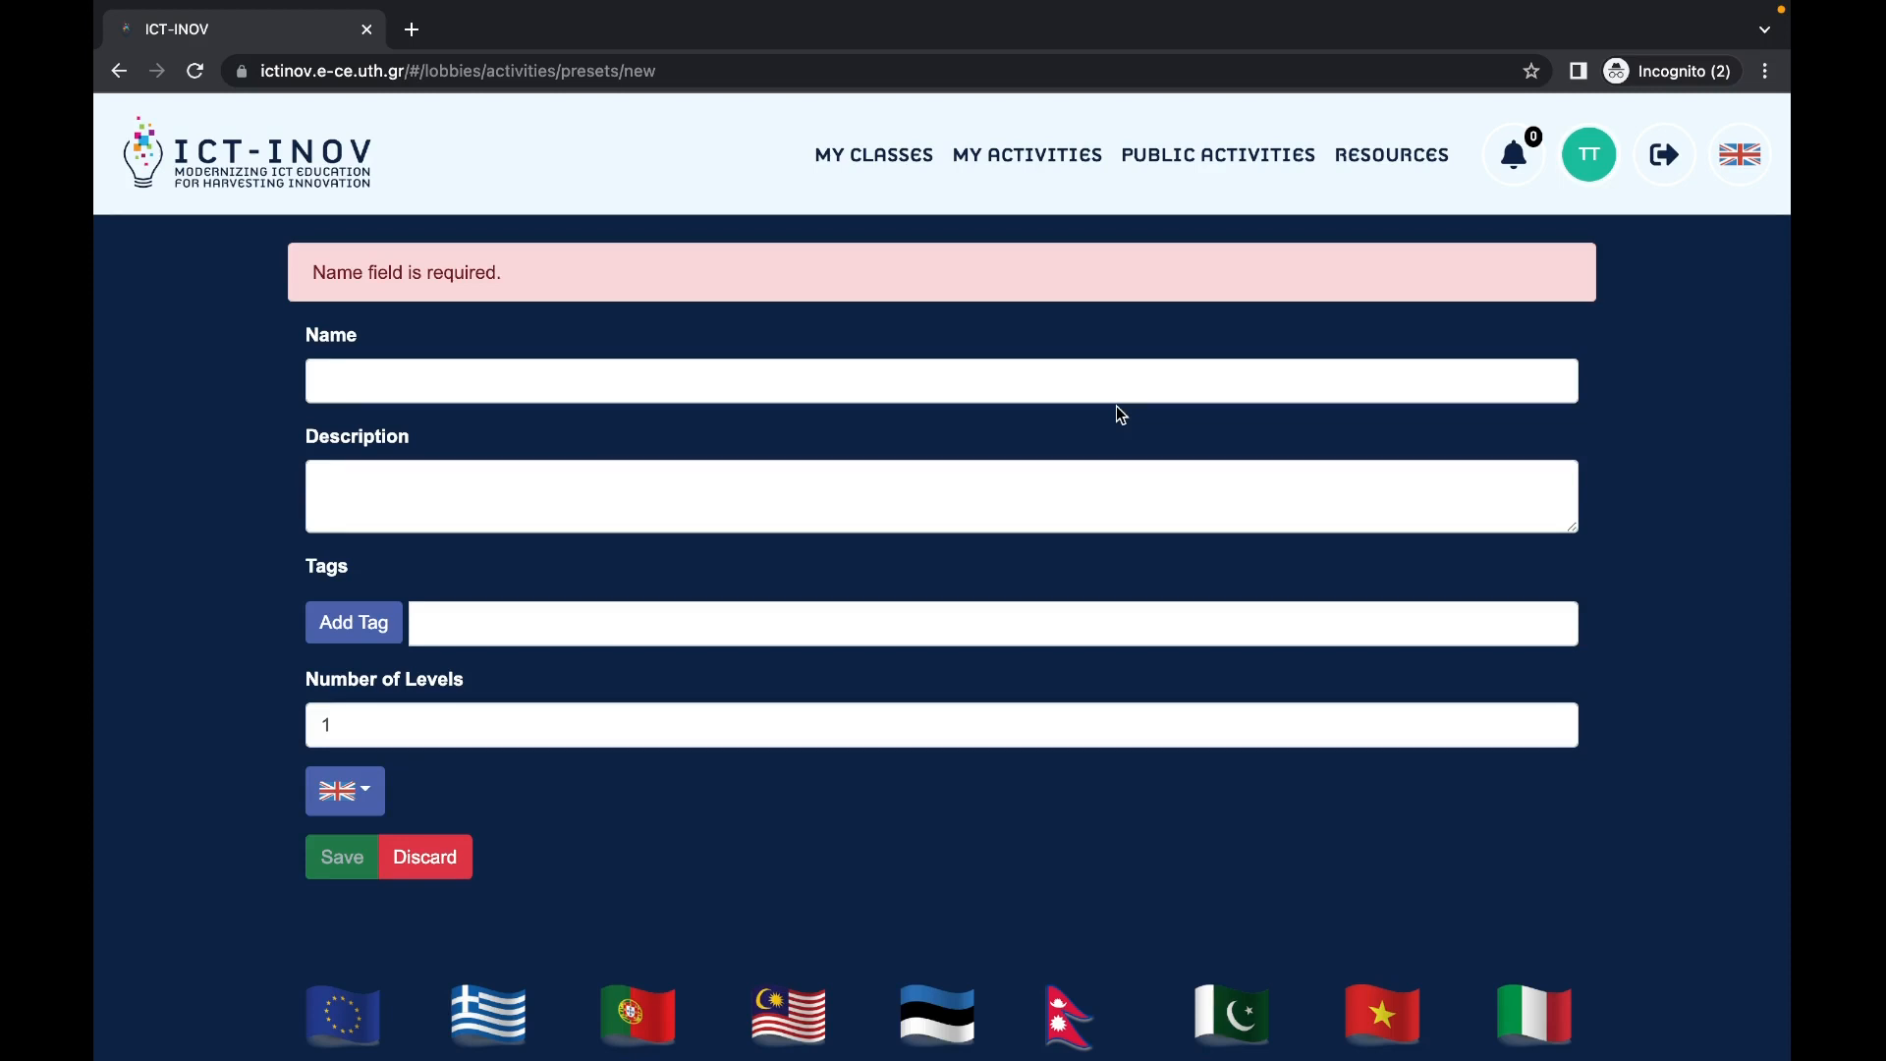
click(534, 370)
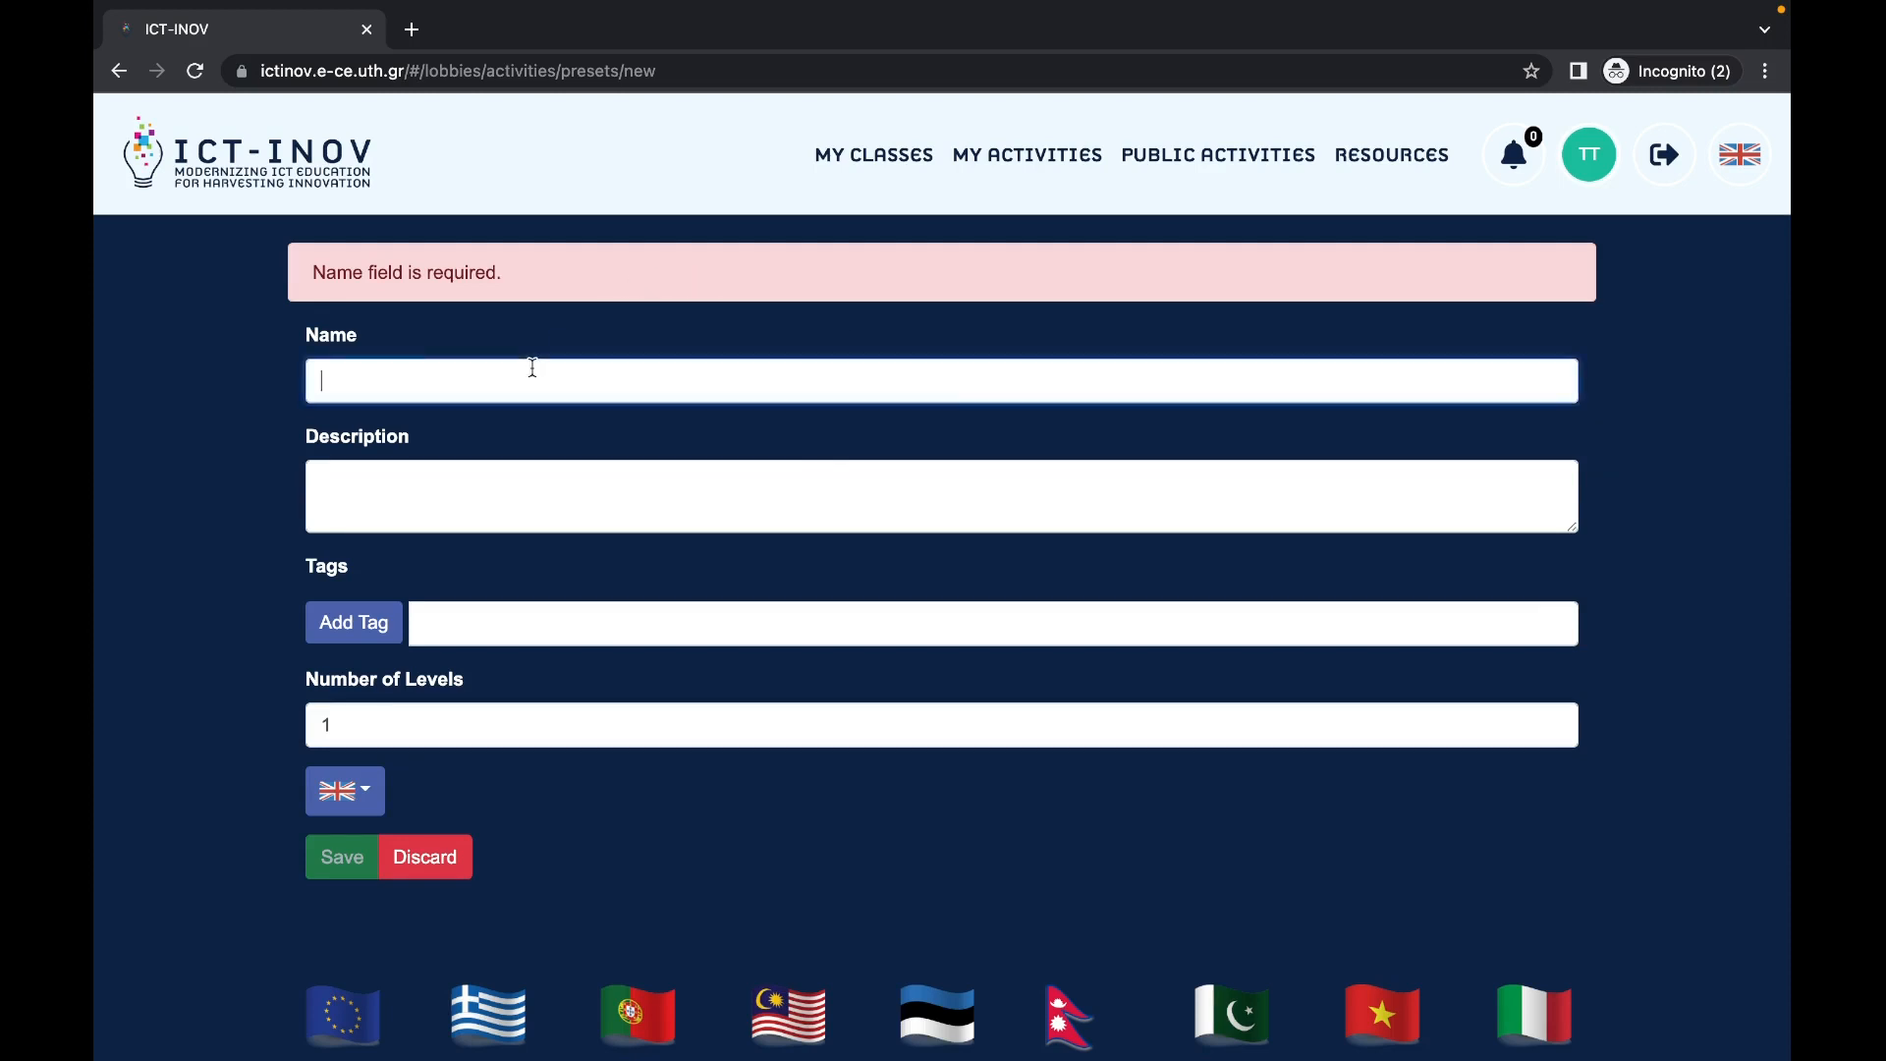
text(activity)
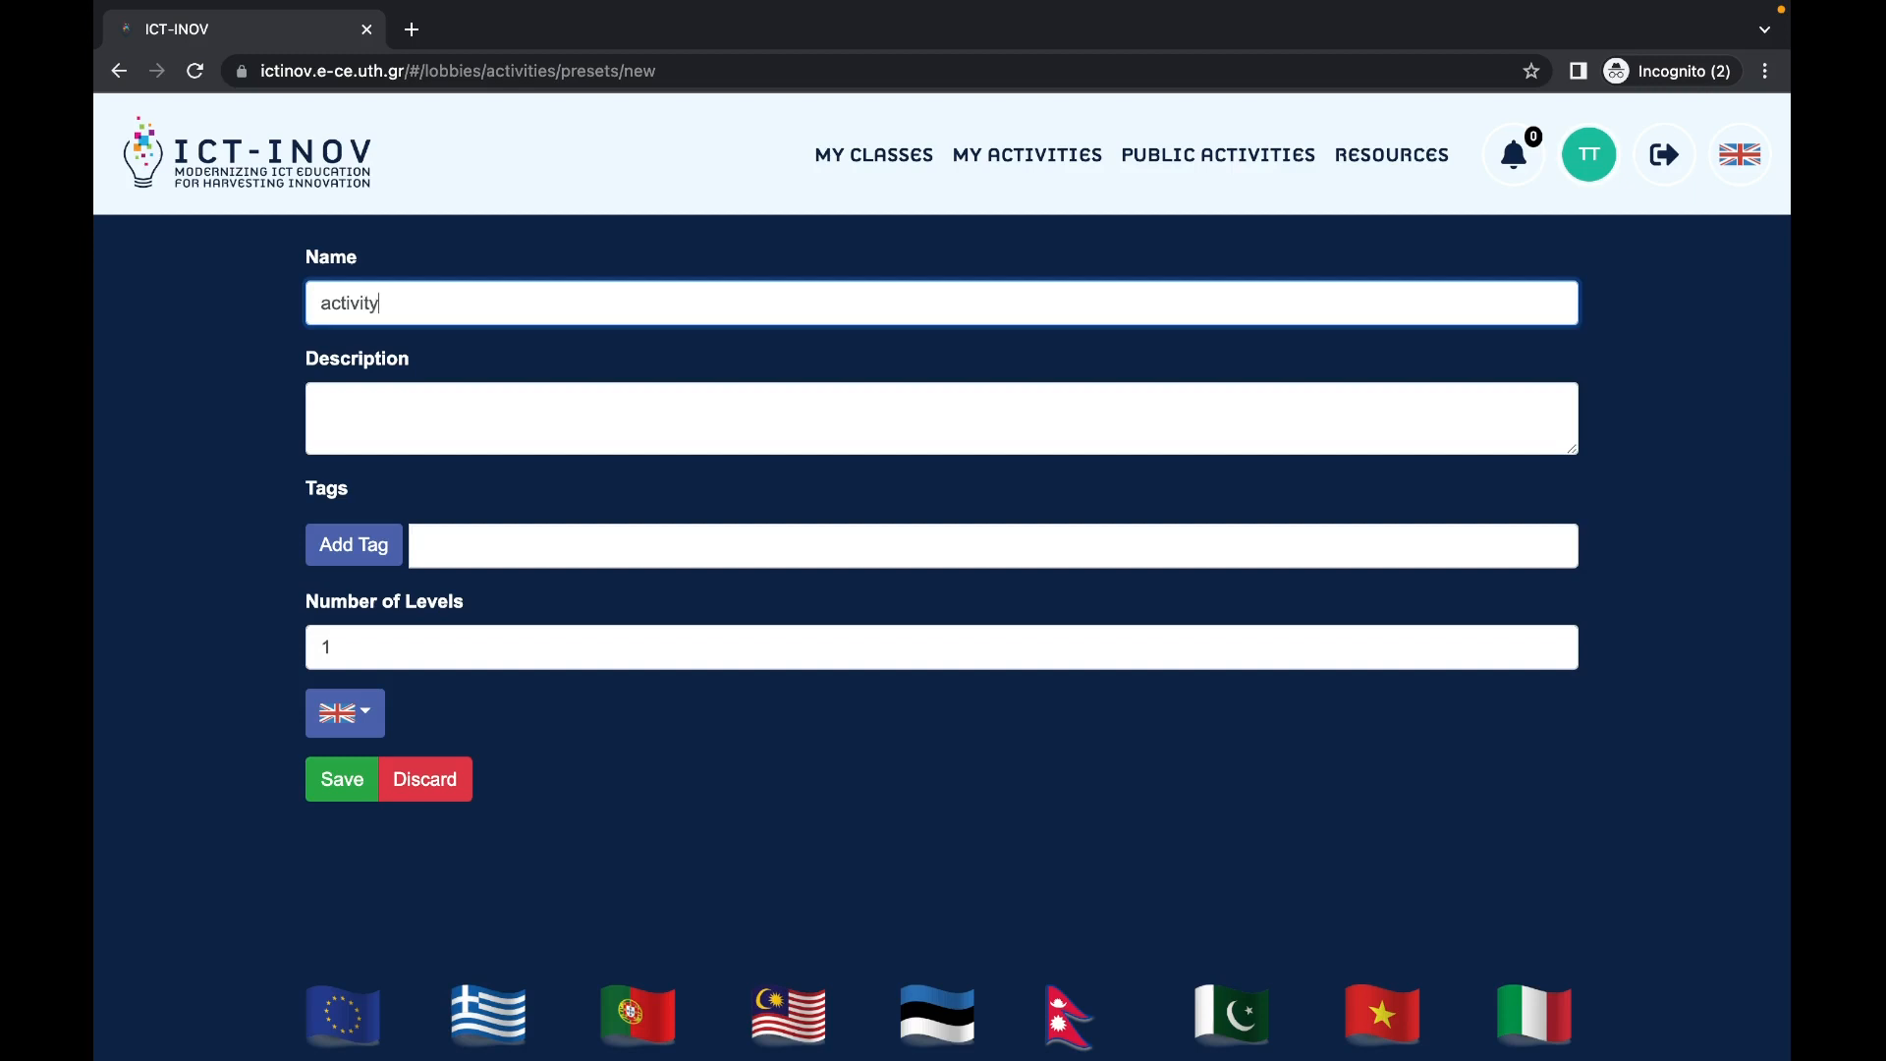
key(Tab)
text(actibit)
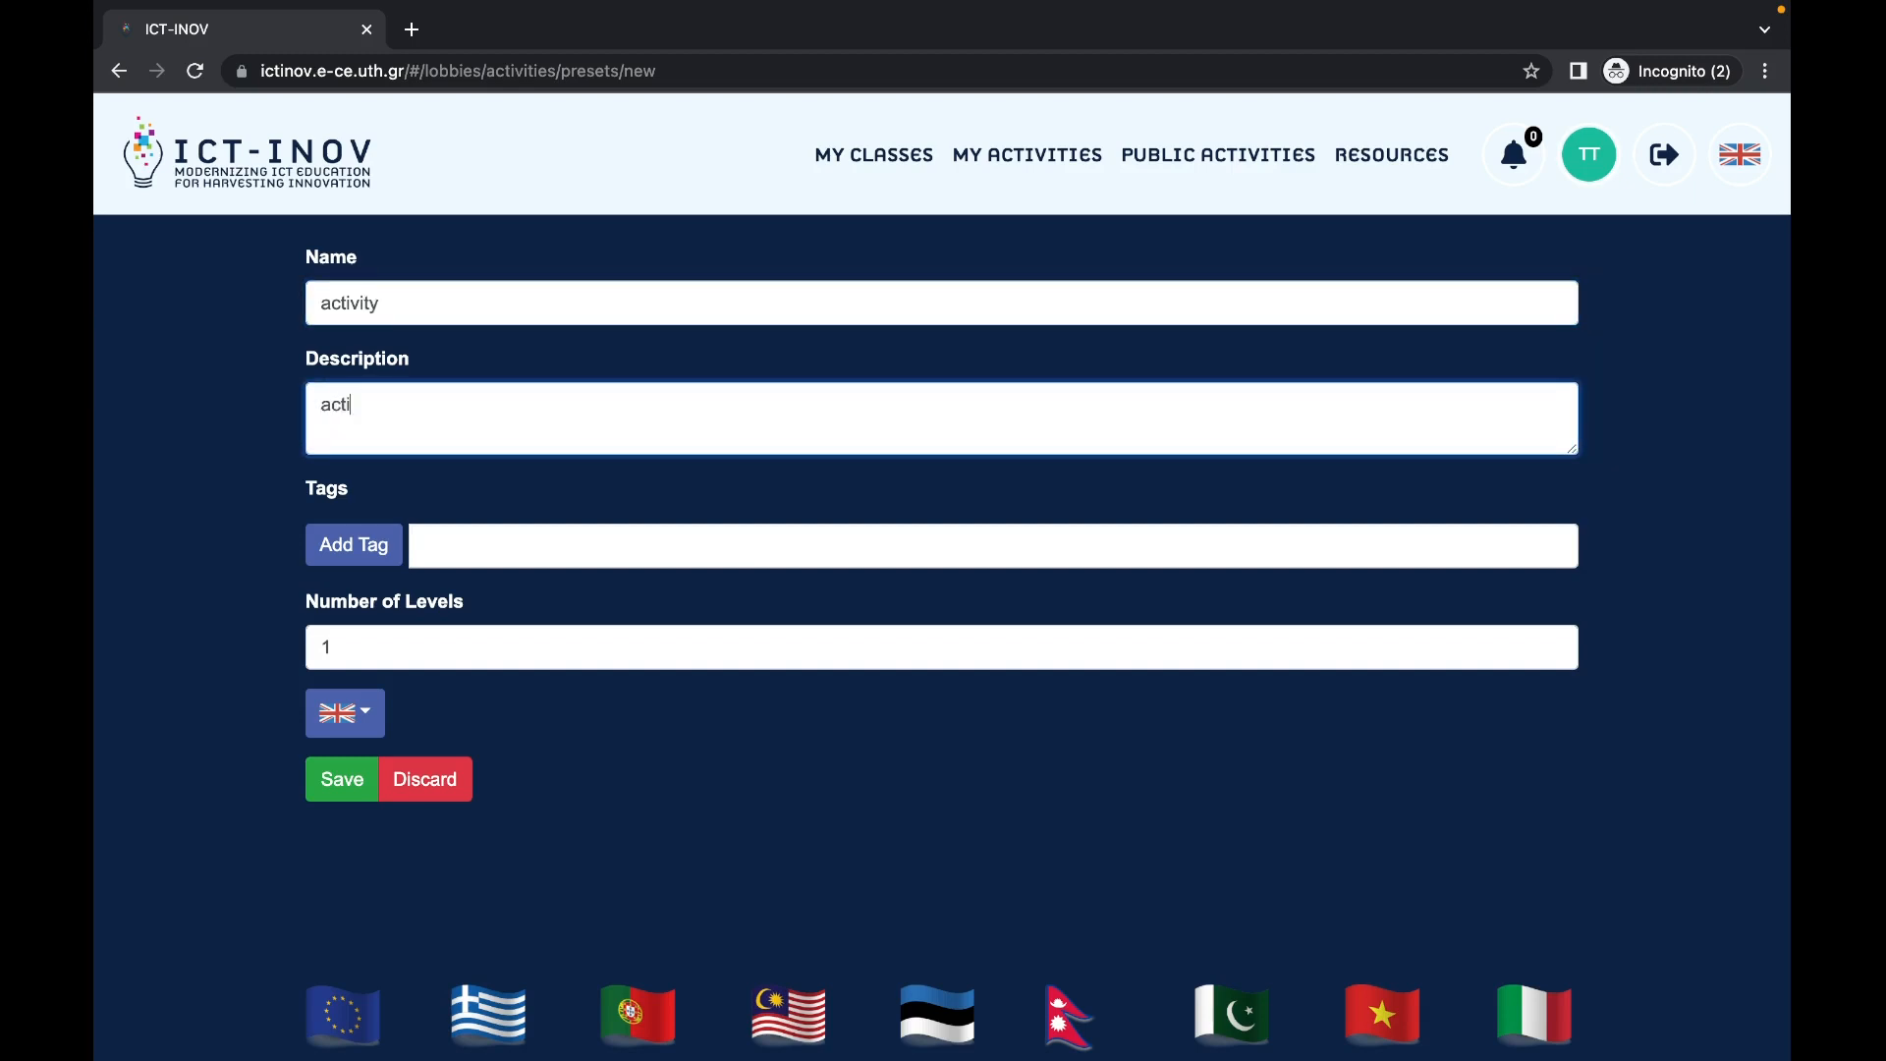
key(BackSpace)
key(BackSpace)
key(BackSpace)
text(vity)
Step: Add the tag 'tag', set the number of levels to 3, and save the activity
click(532, 551)
text(ya)
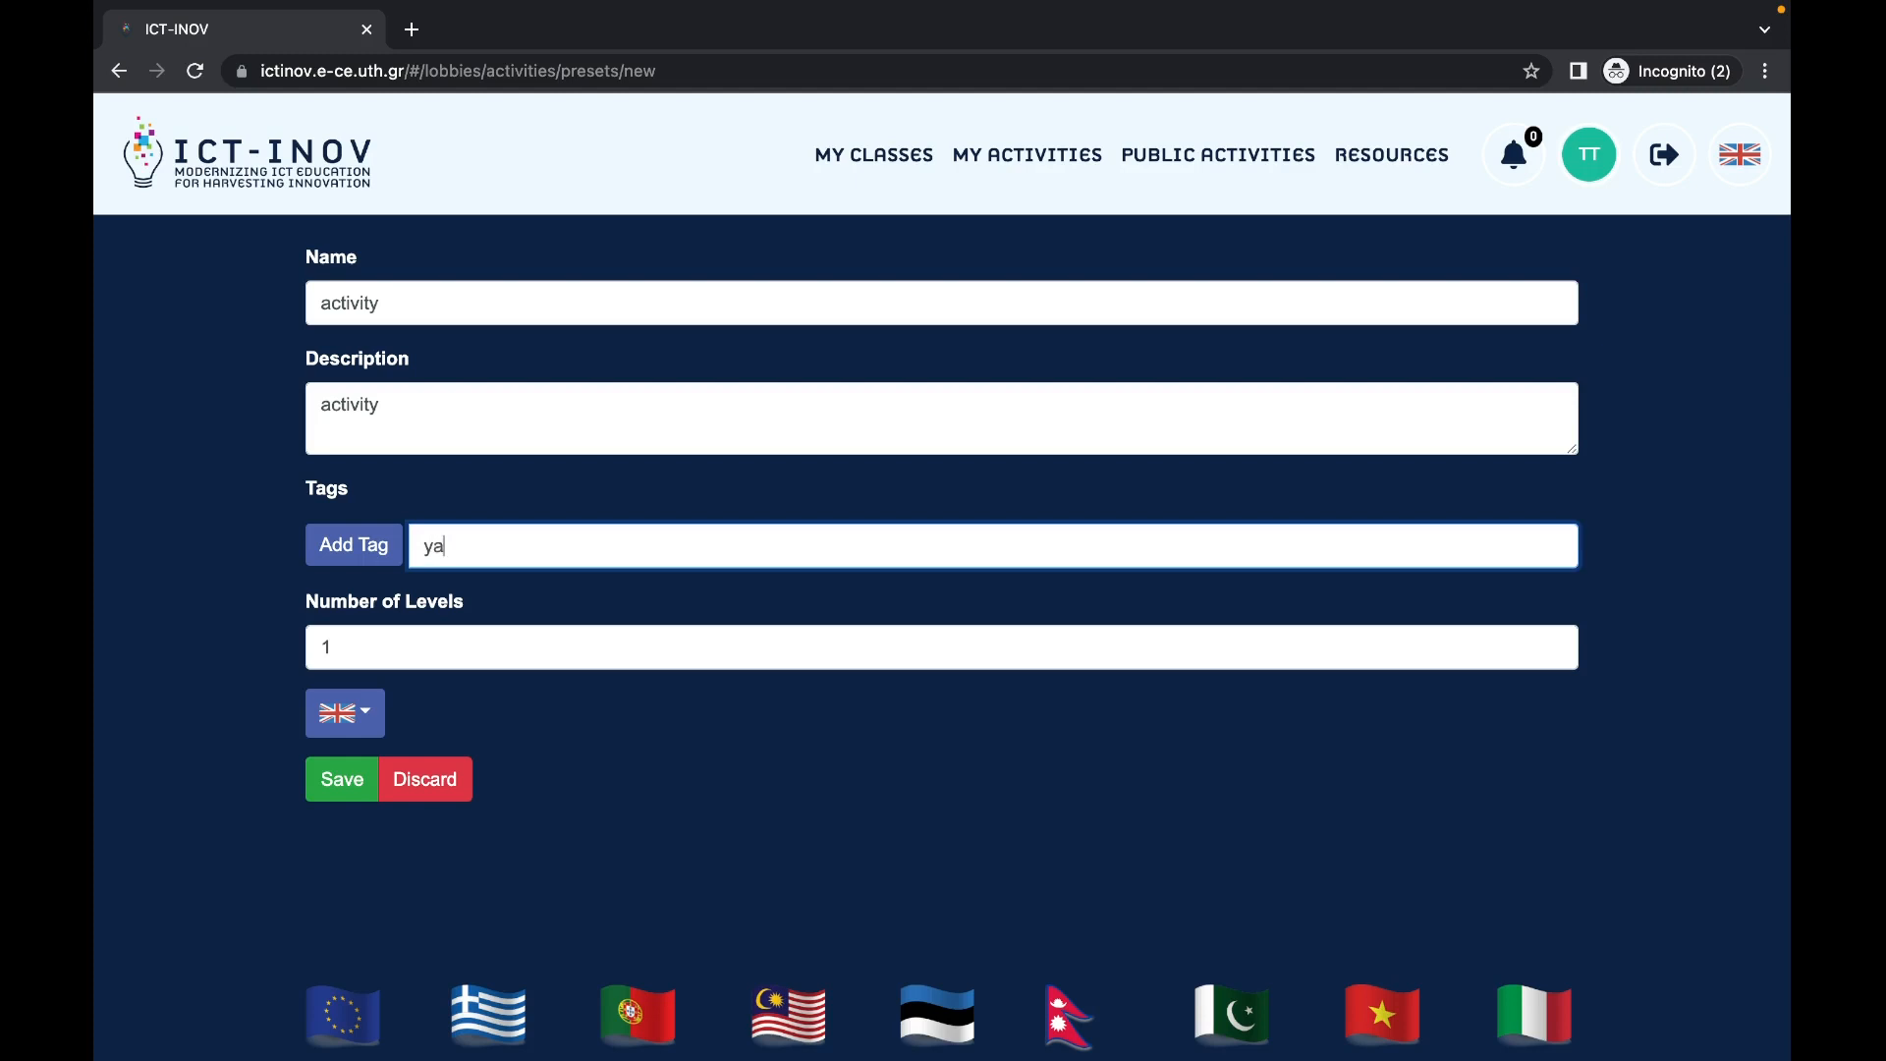
key(BackSpace)
key(BackSpace)
text(tag)
click(378, 558)
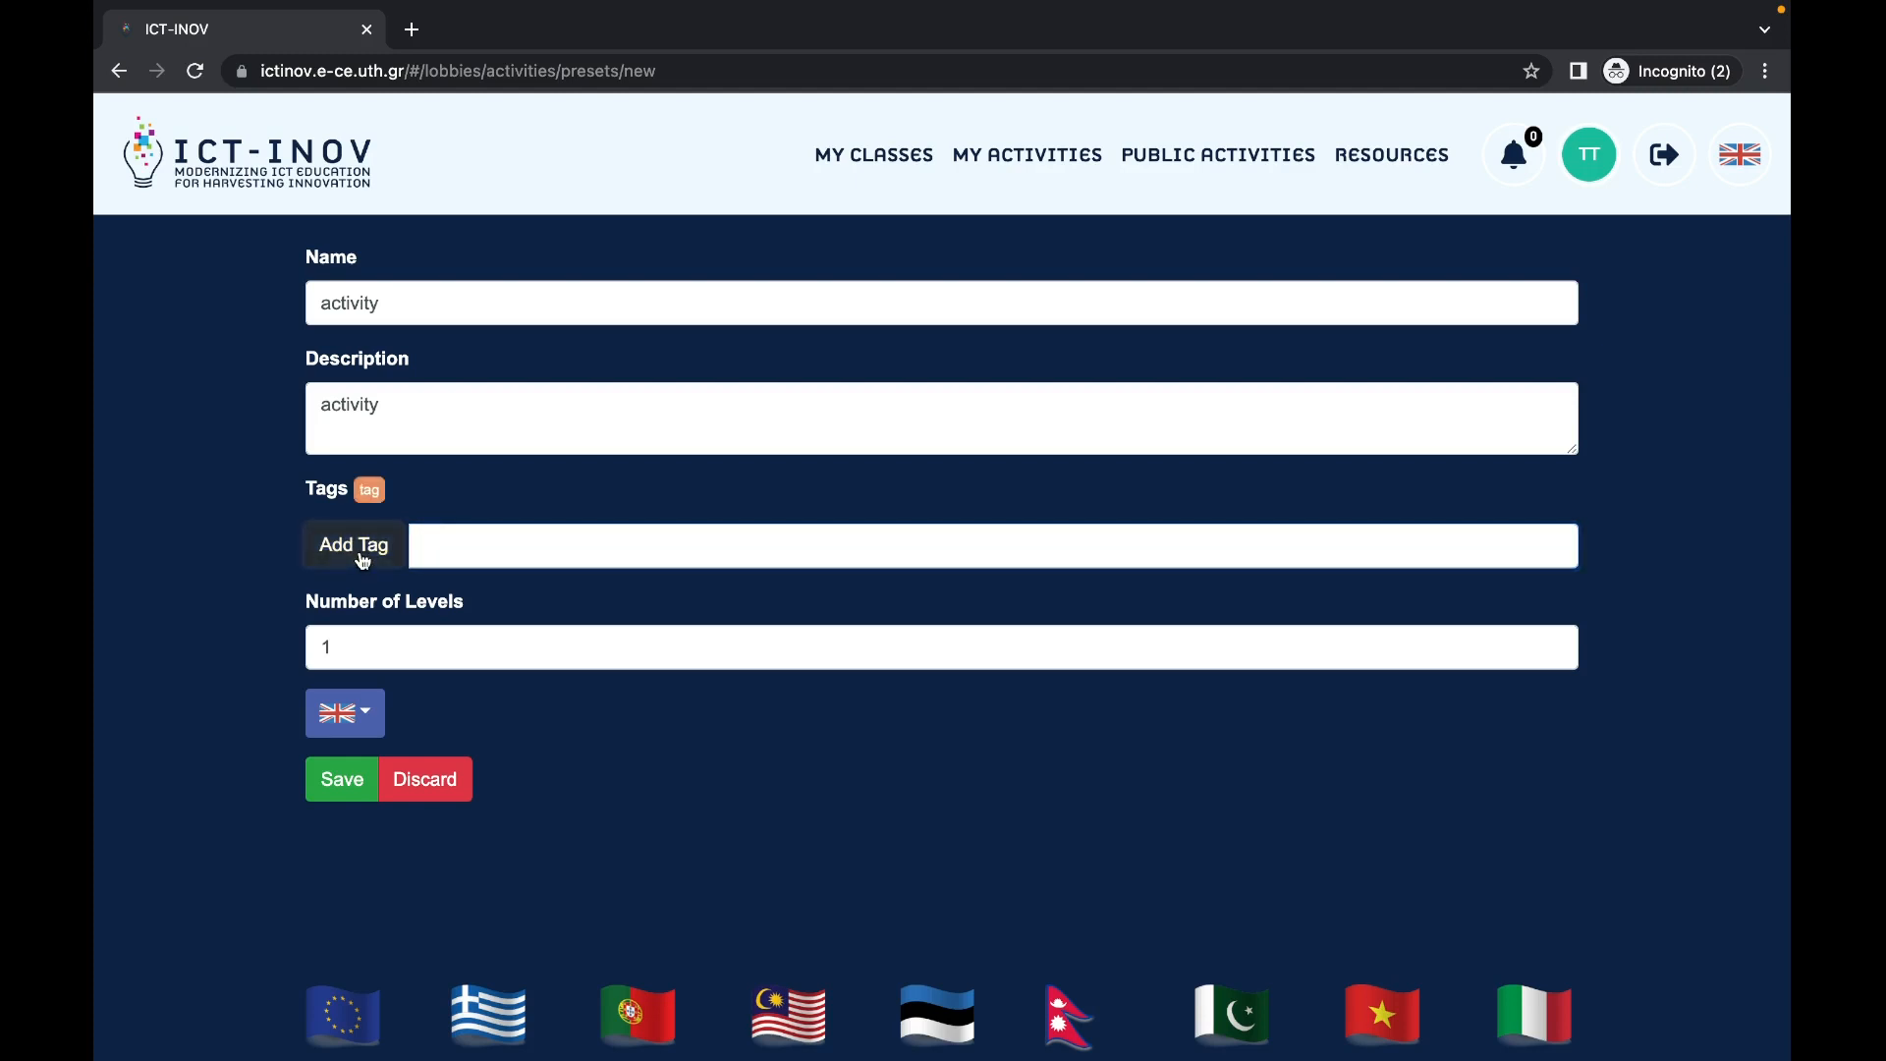
click(372, 647)
key(BackSpace)
text(3)
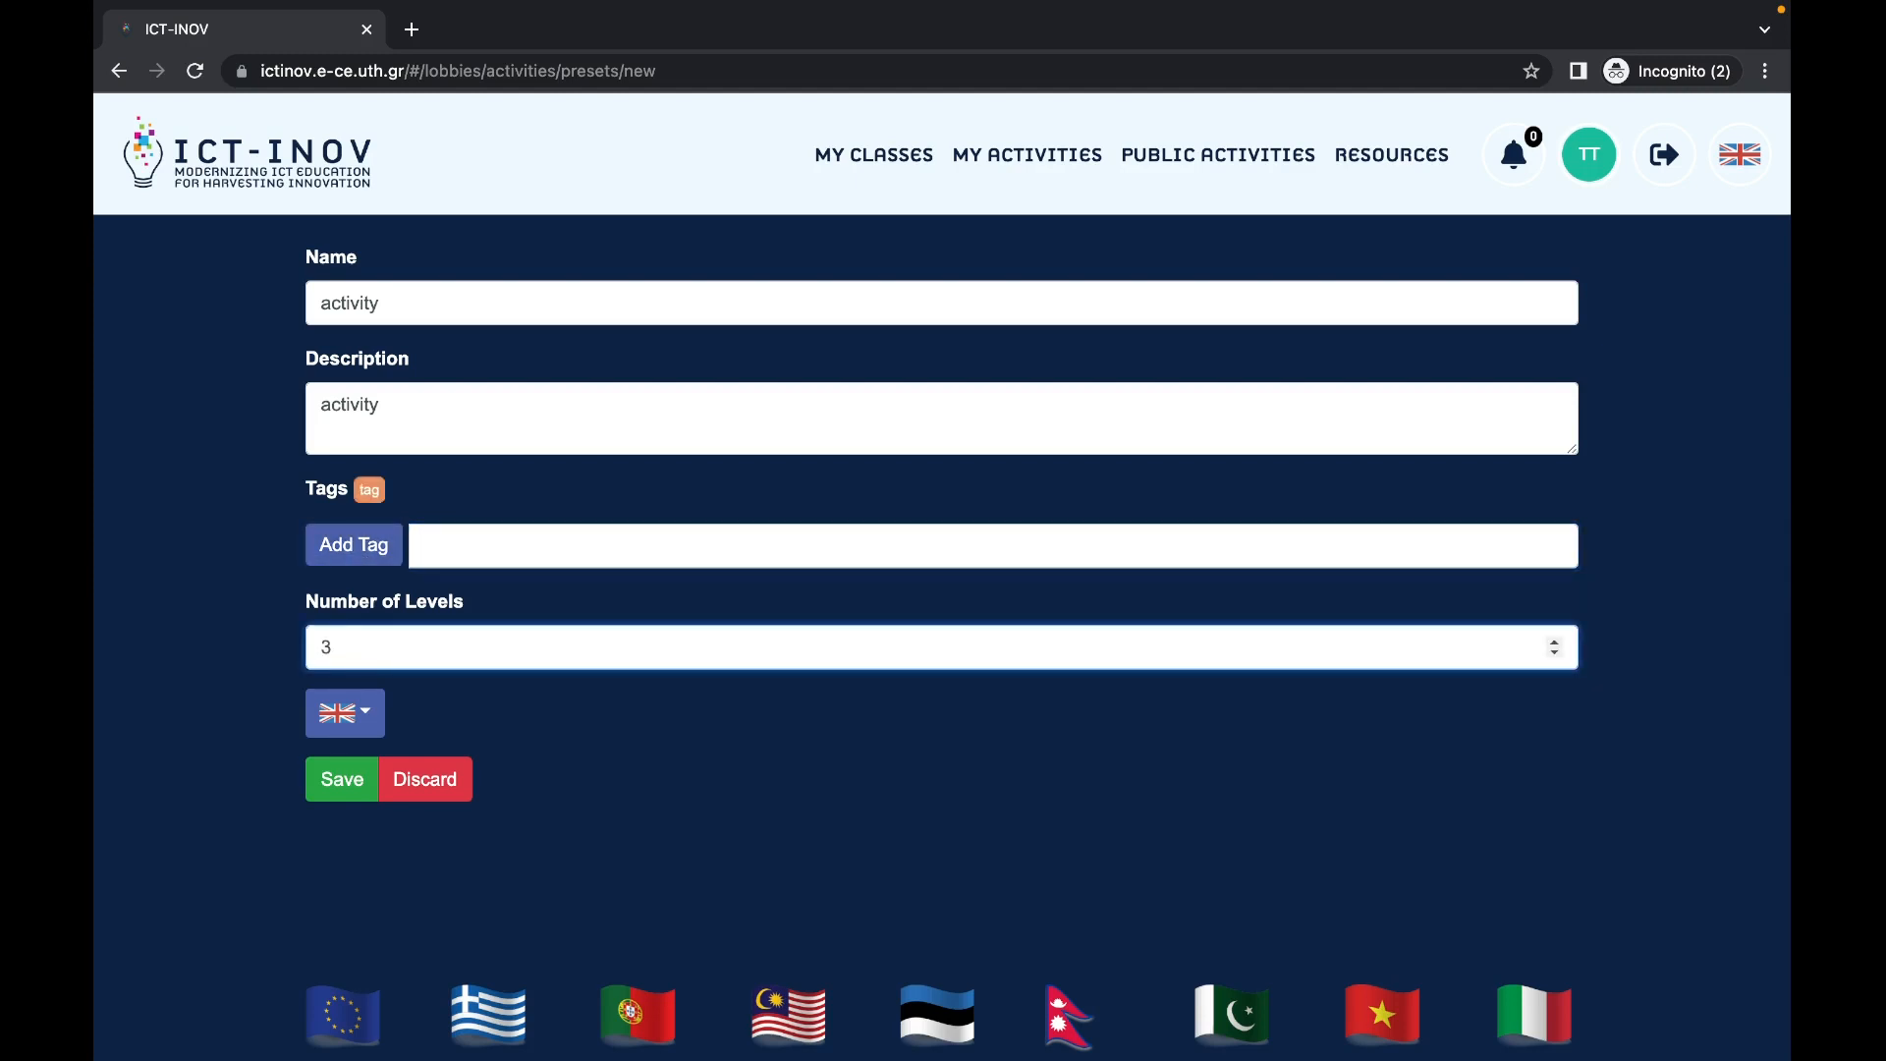
click(362, 788)
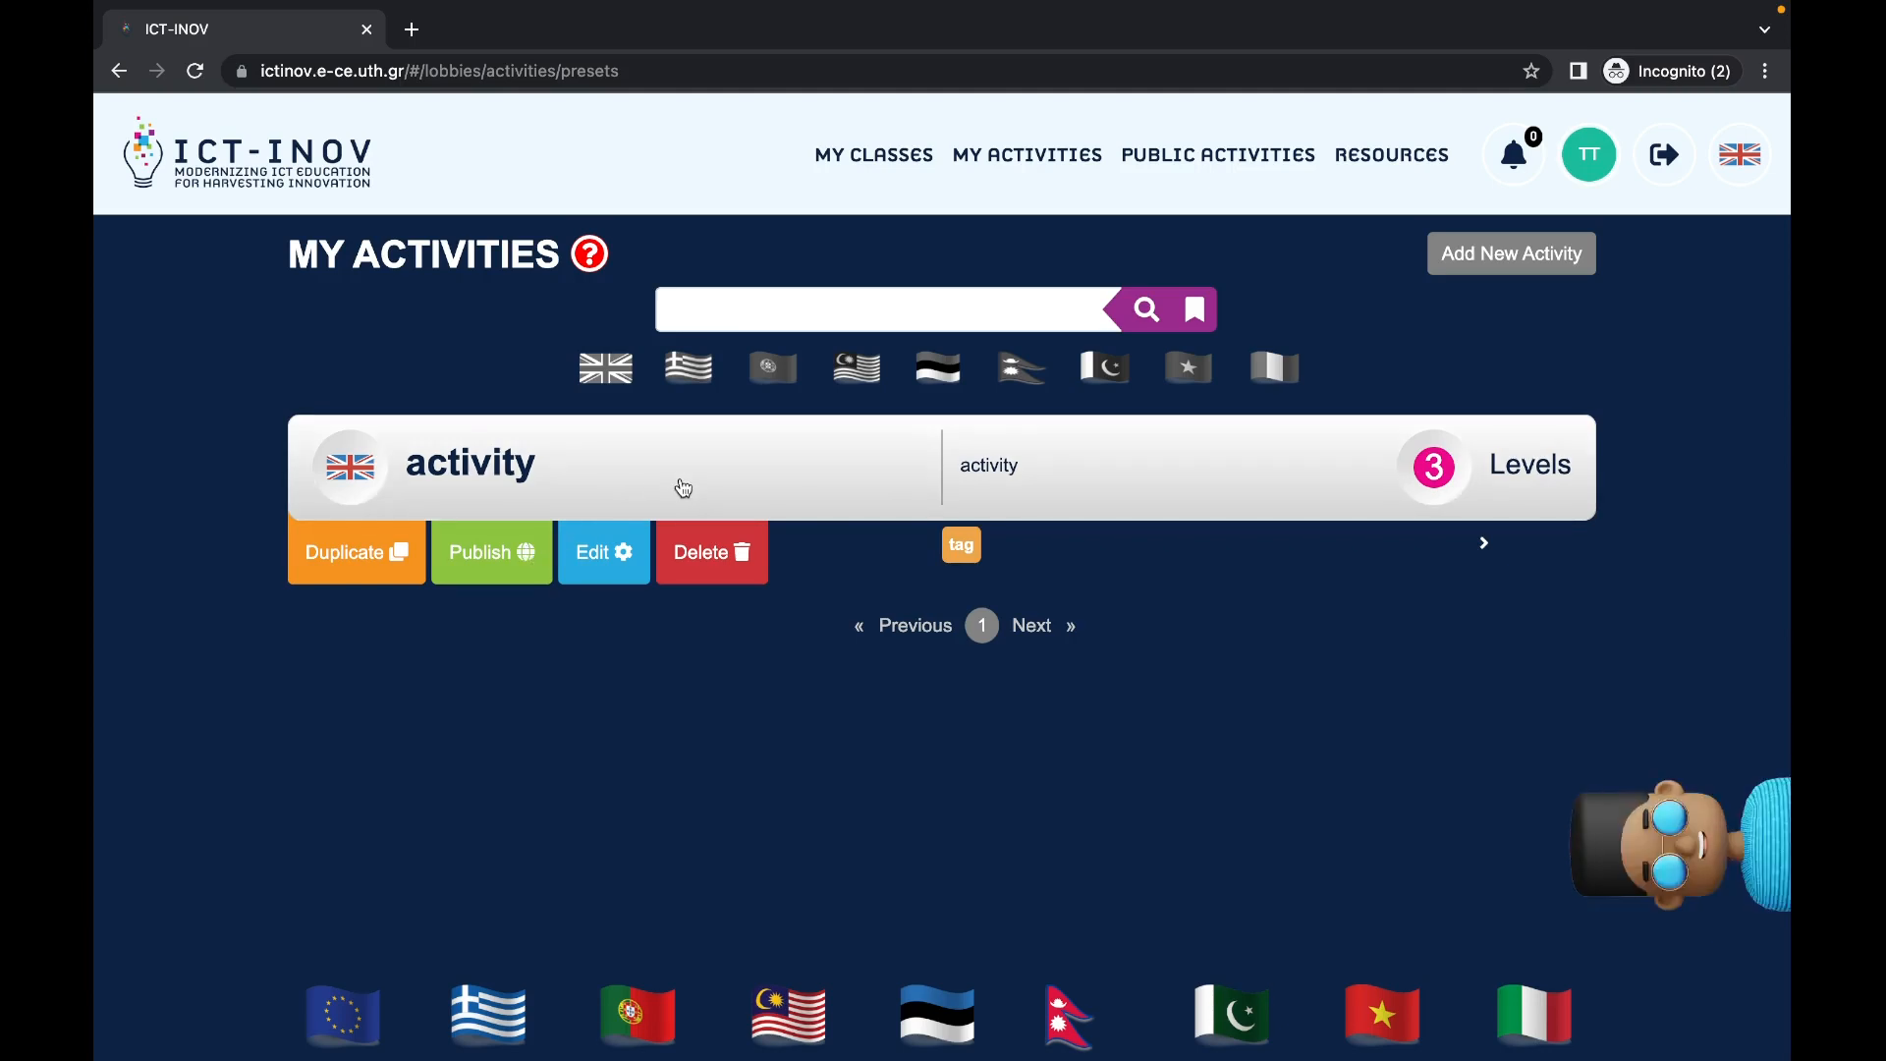
Step: View the new activity's details, then go back and open it for editing
click(682, 488)
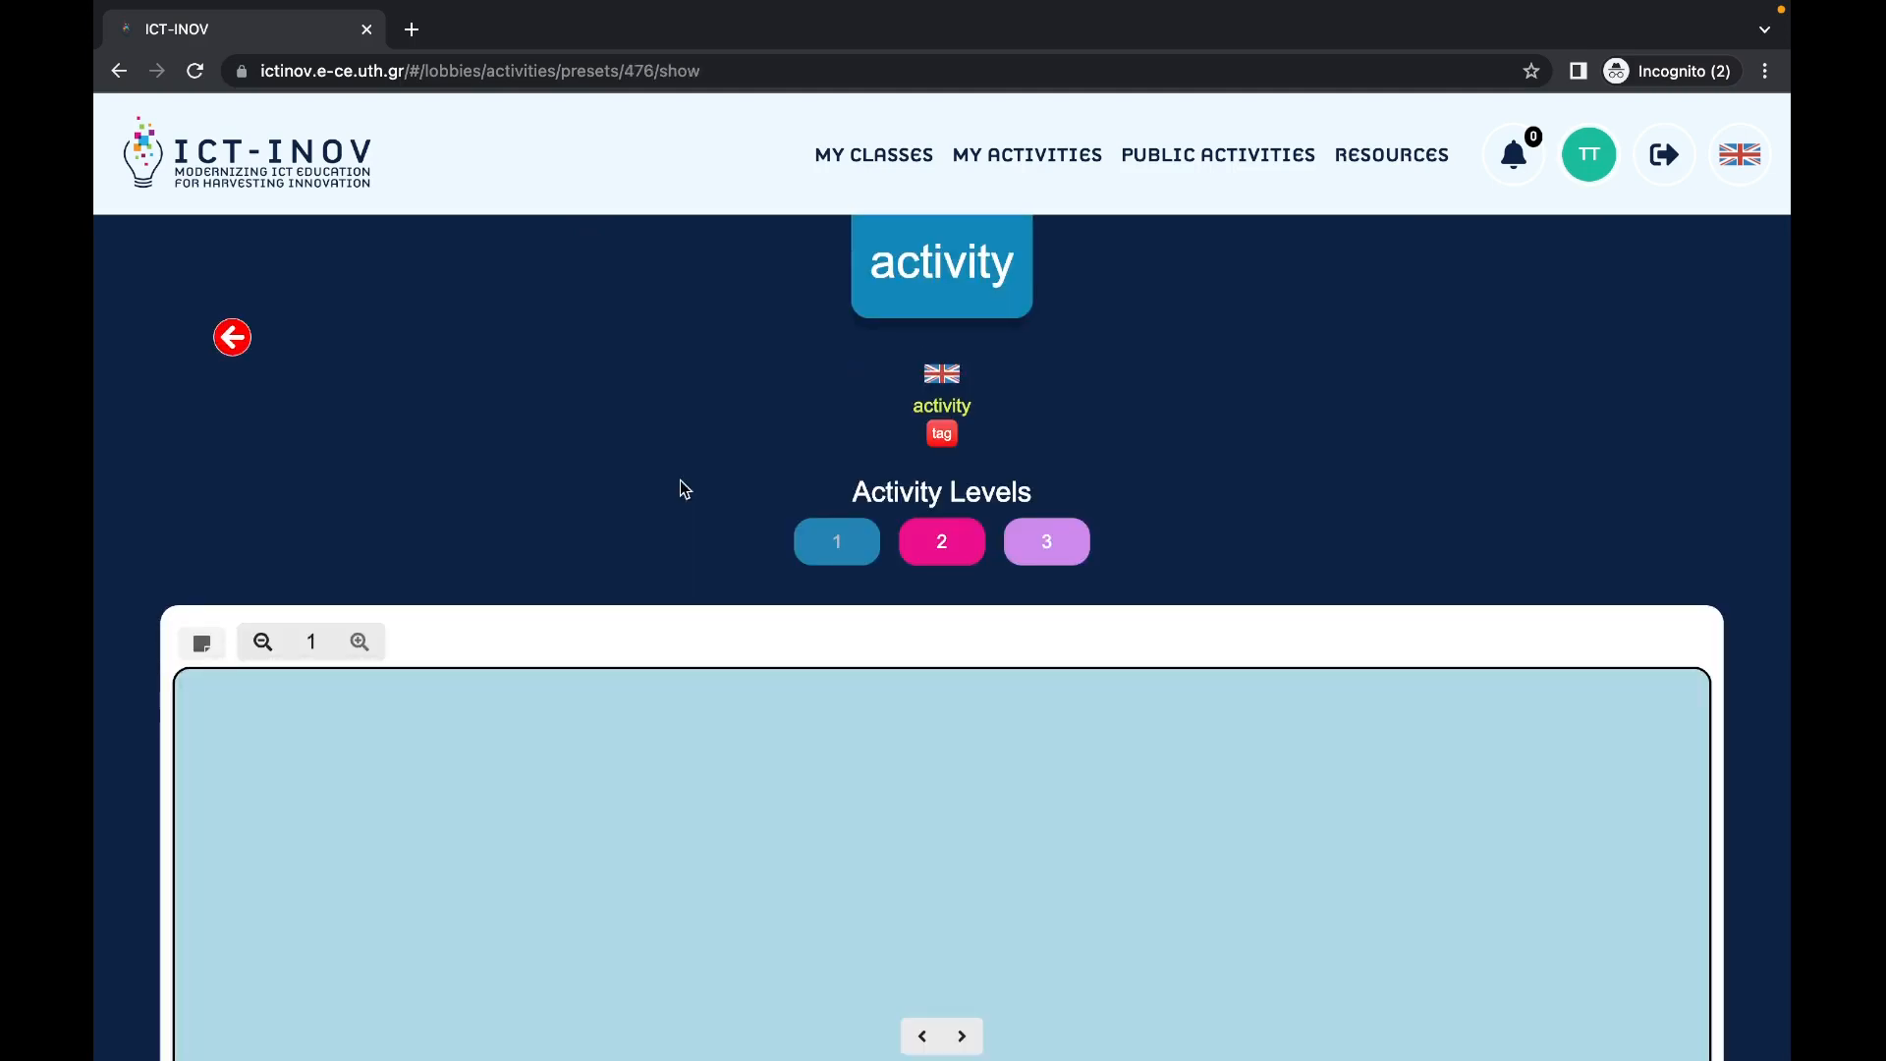
scroll(684, 488, down, 3)
scroll(684, 489, up, 3)
click(234, 338)
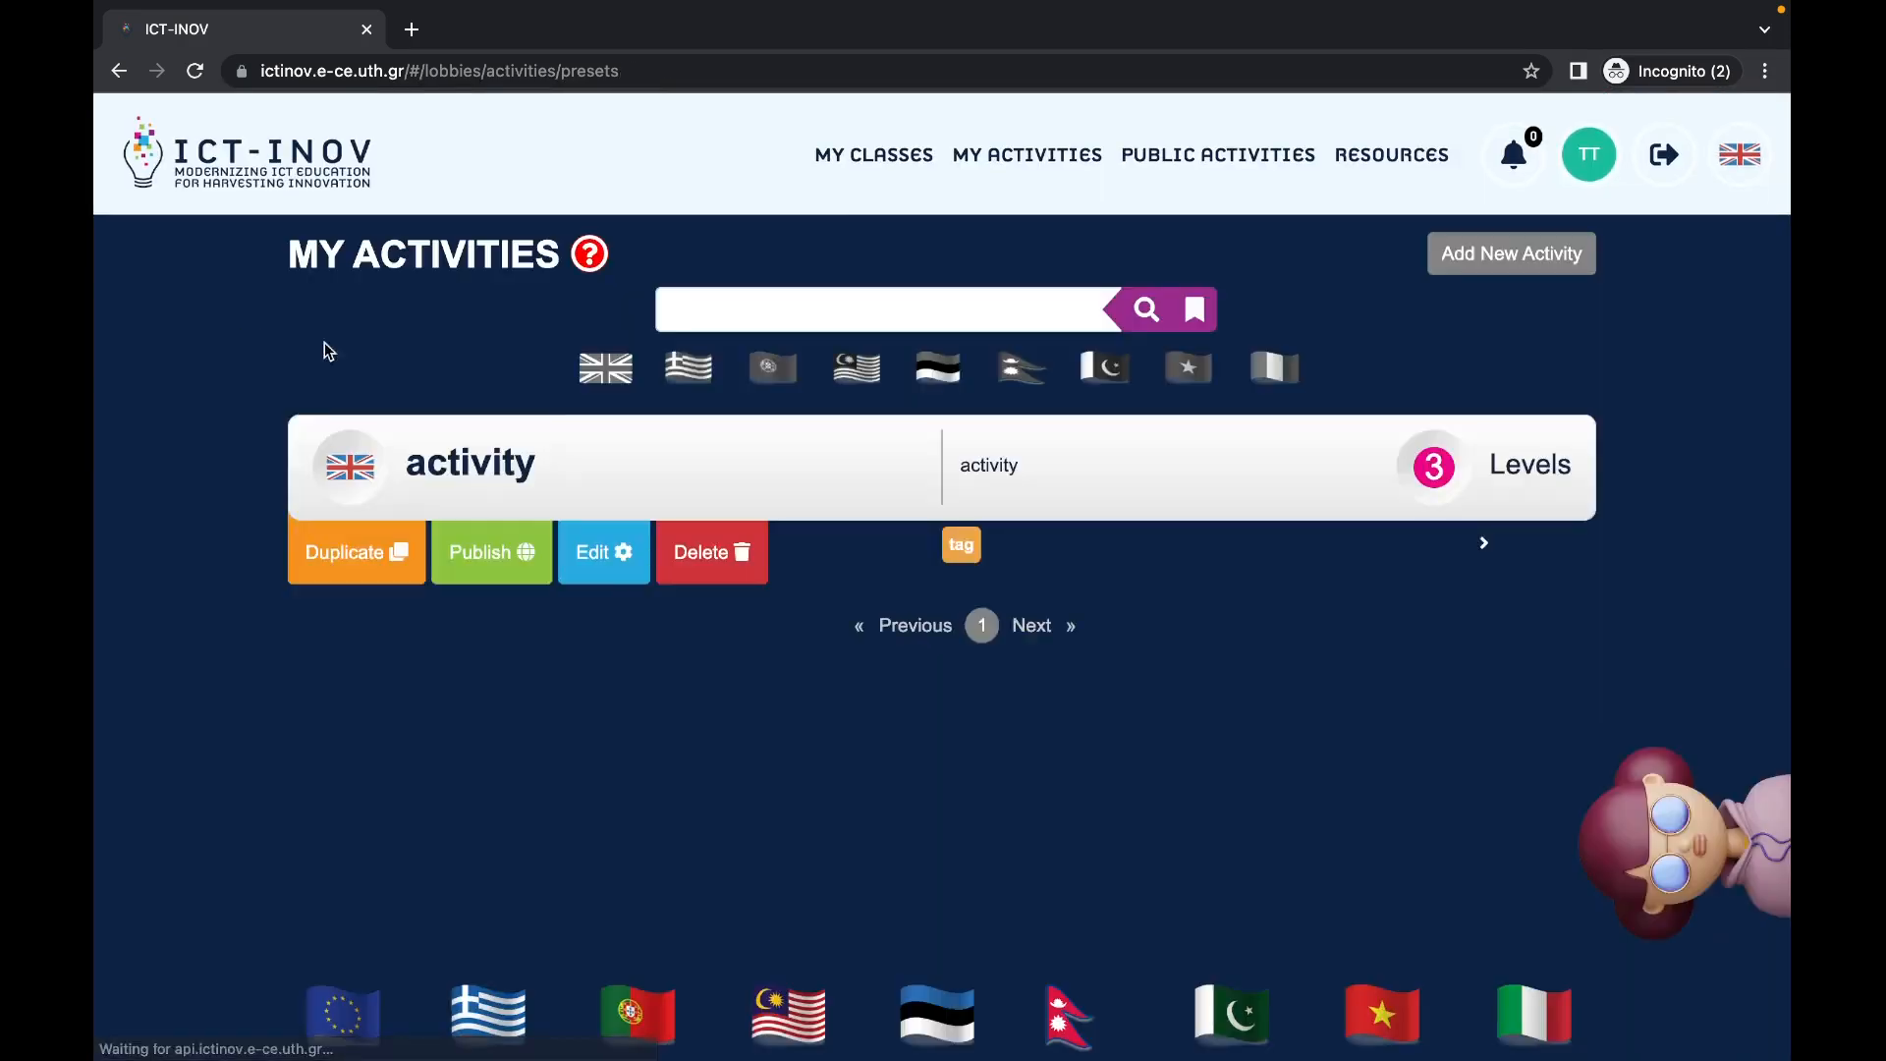
click(623, 569)
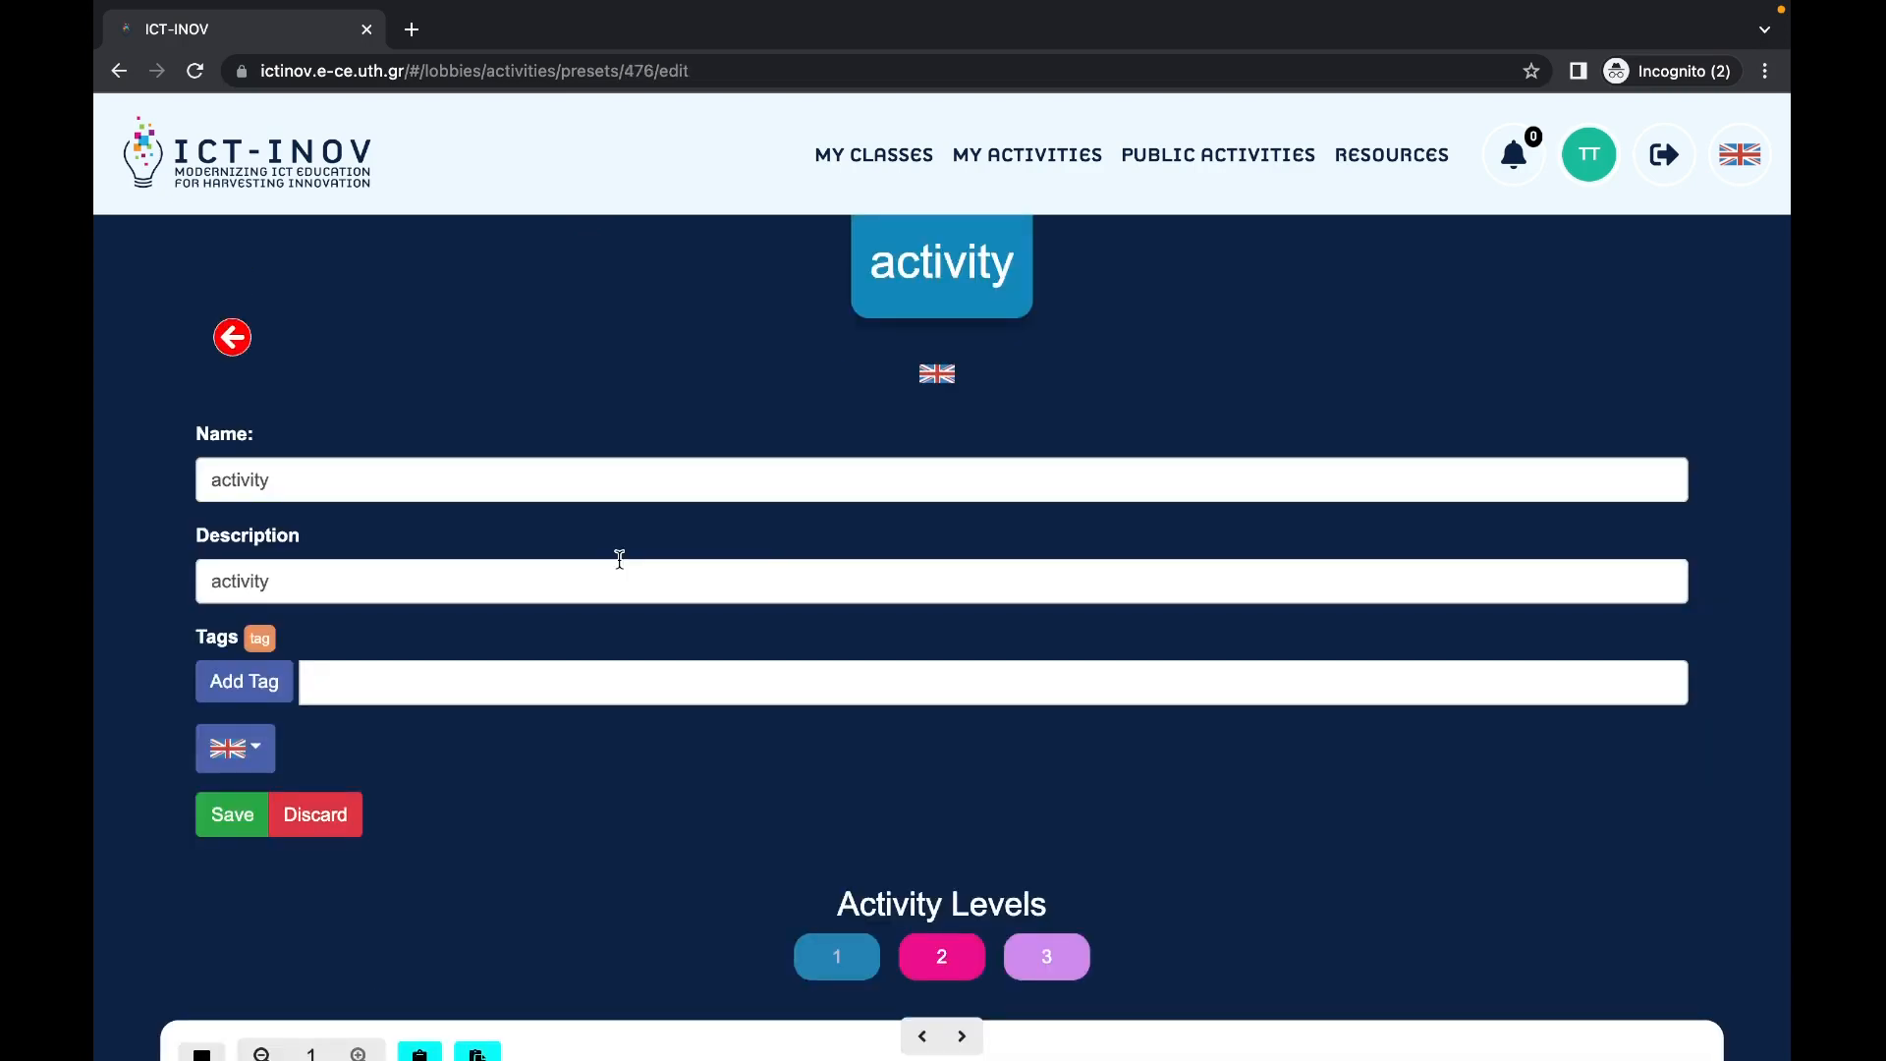
scroll(728, 688, down, 1)
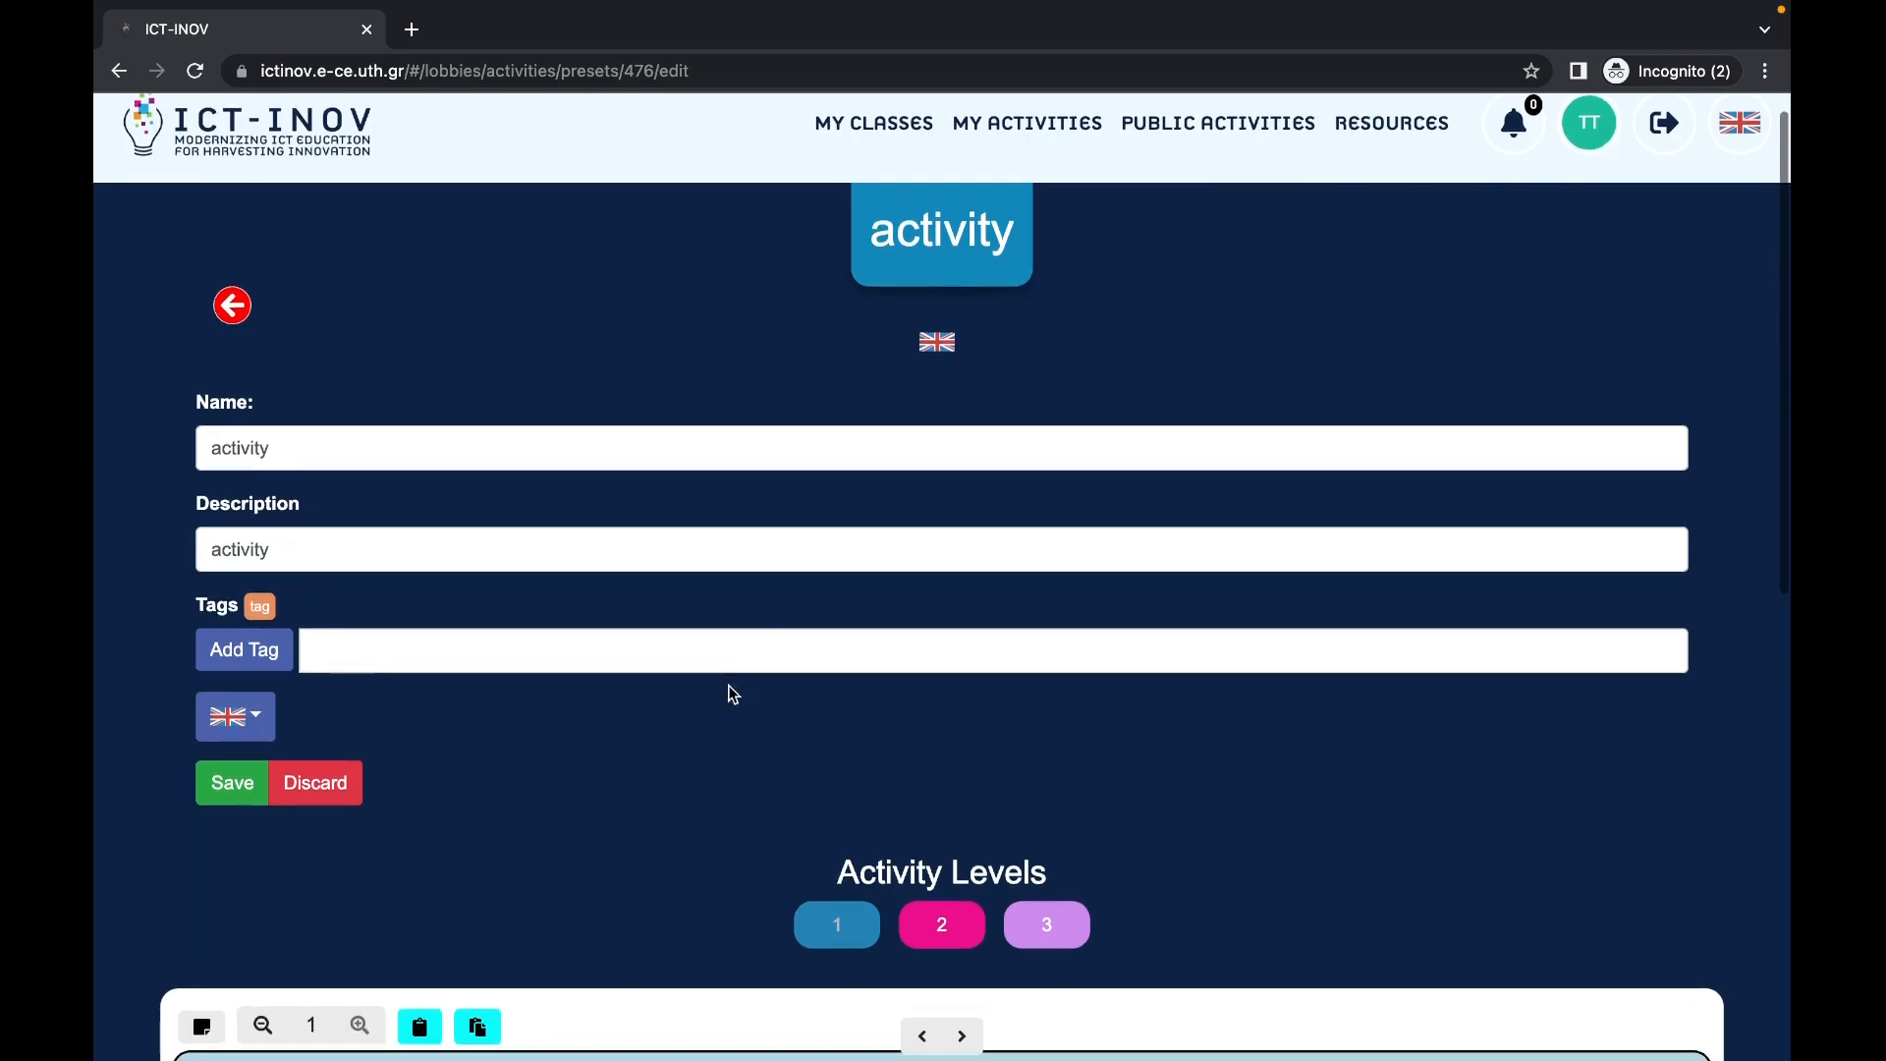
Step: Rename the first level to 'level 1' and scroll down to its workspace
click(845, 933)
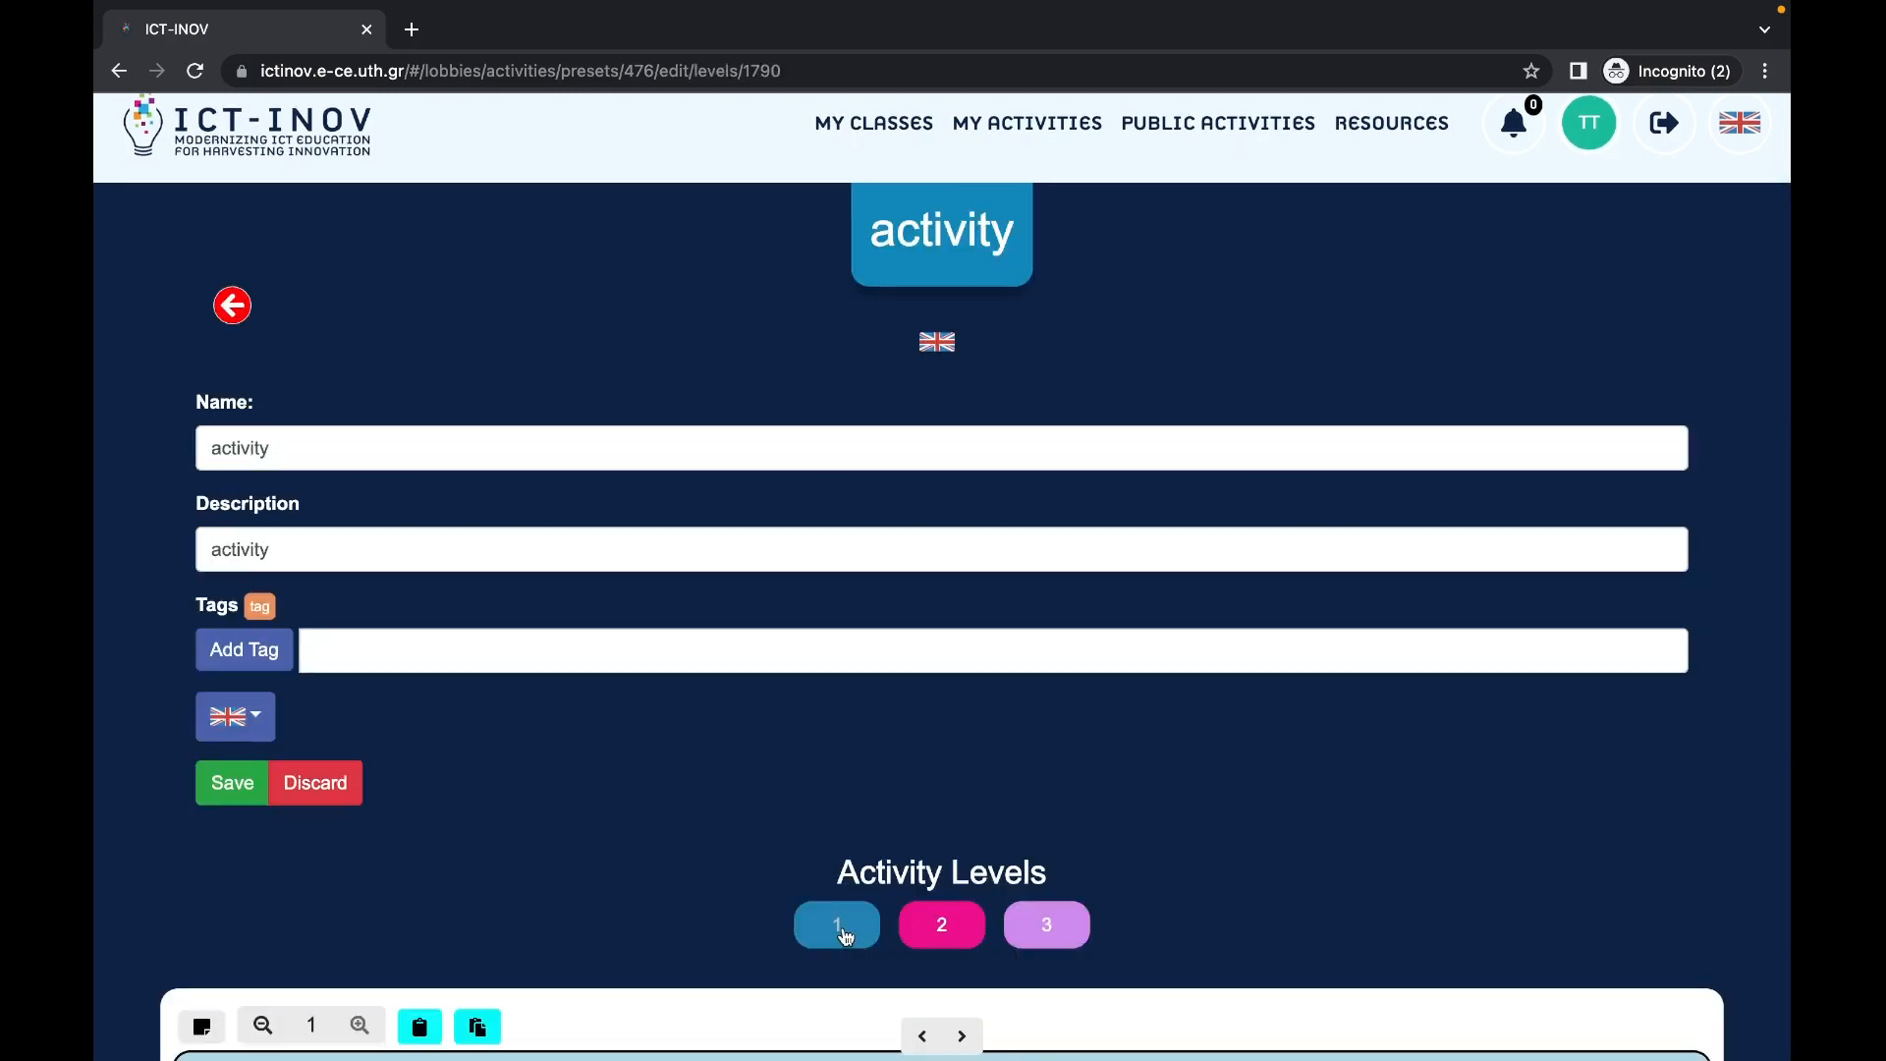
double_click(845, 936)
key(BackSpace)
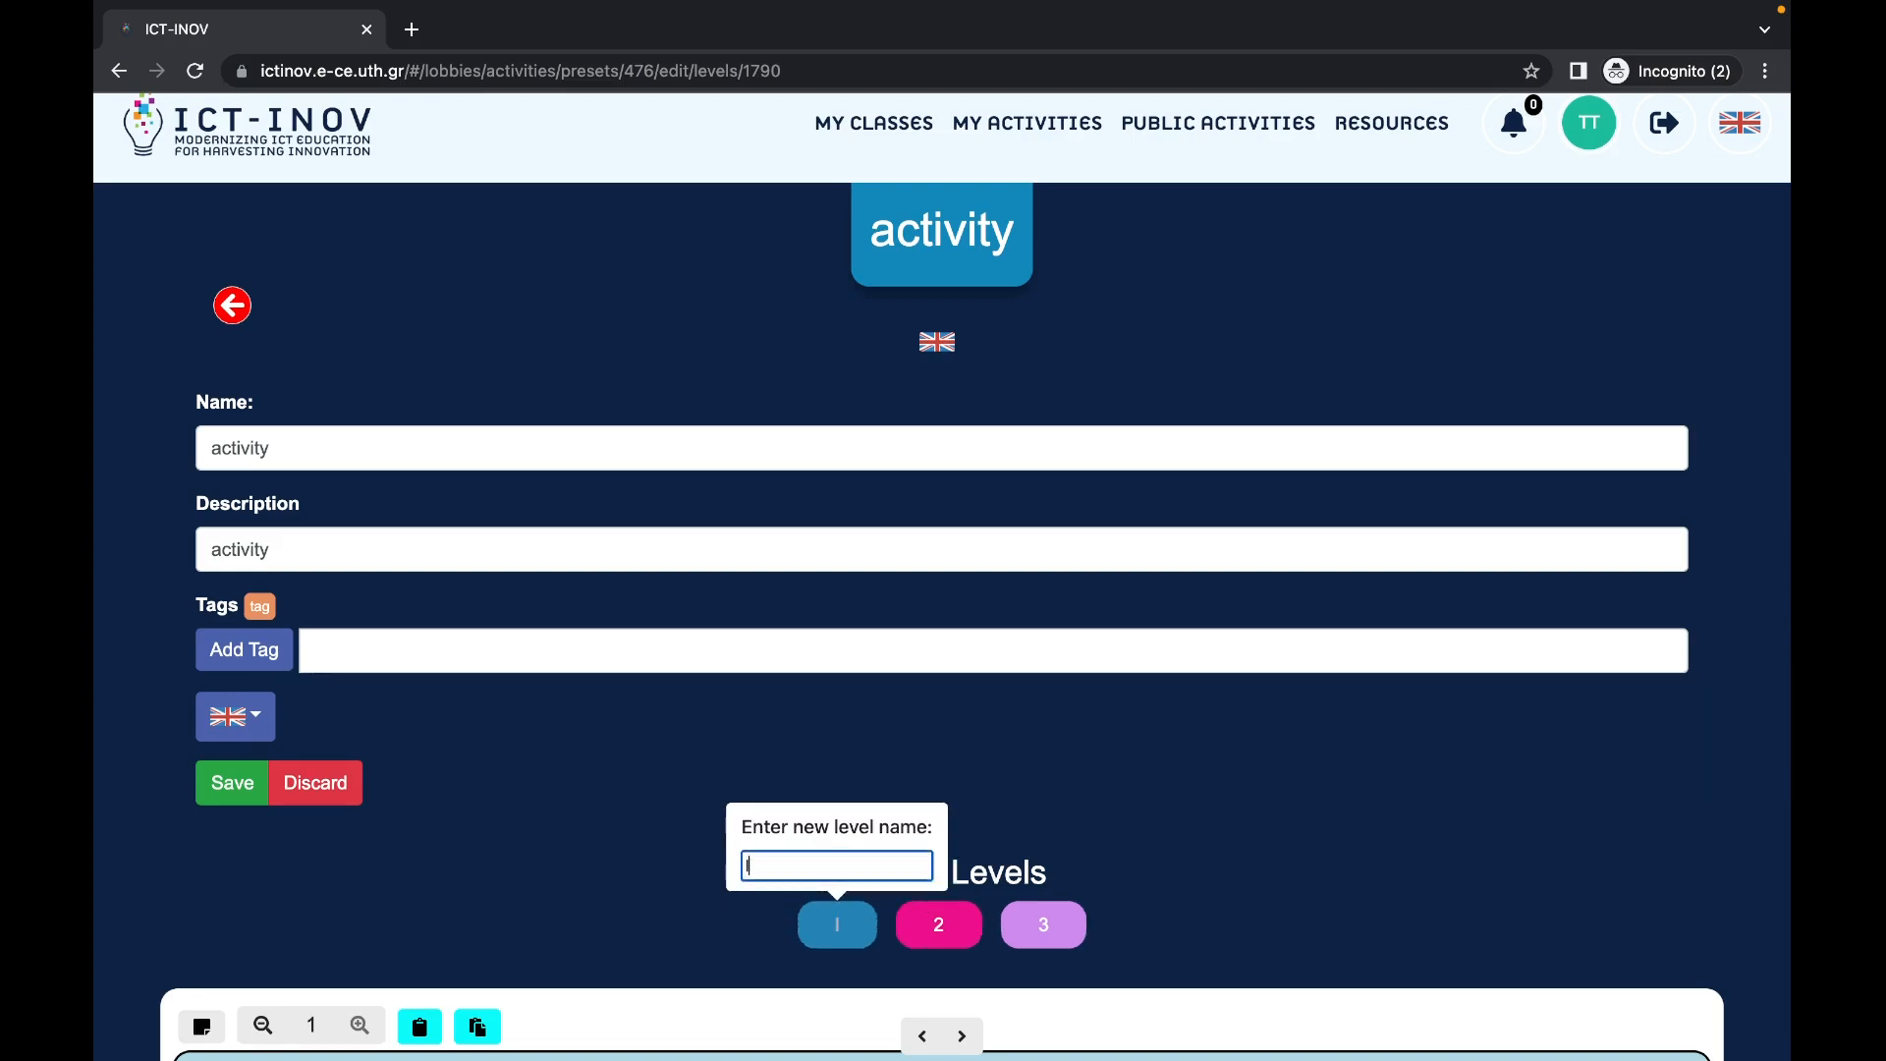
text(level 1)
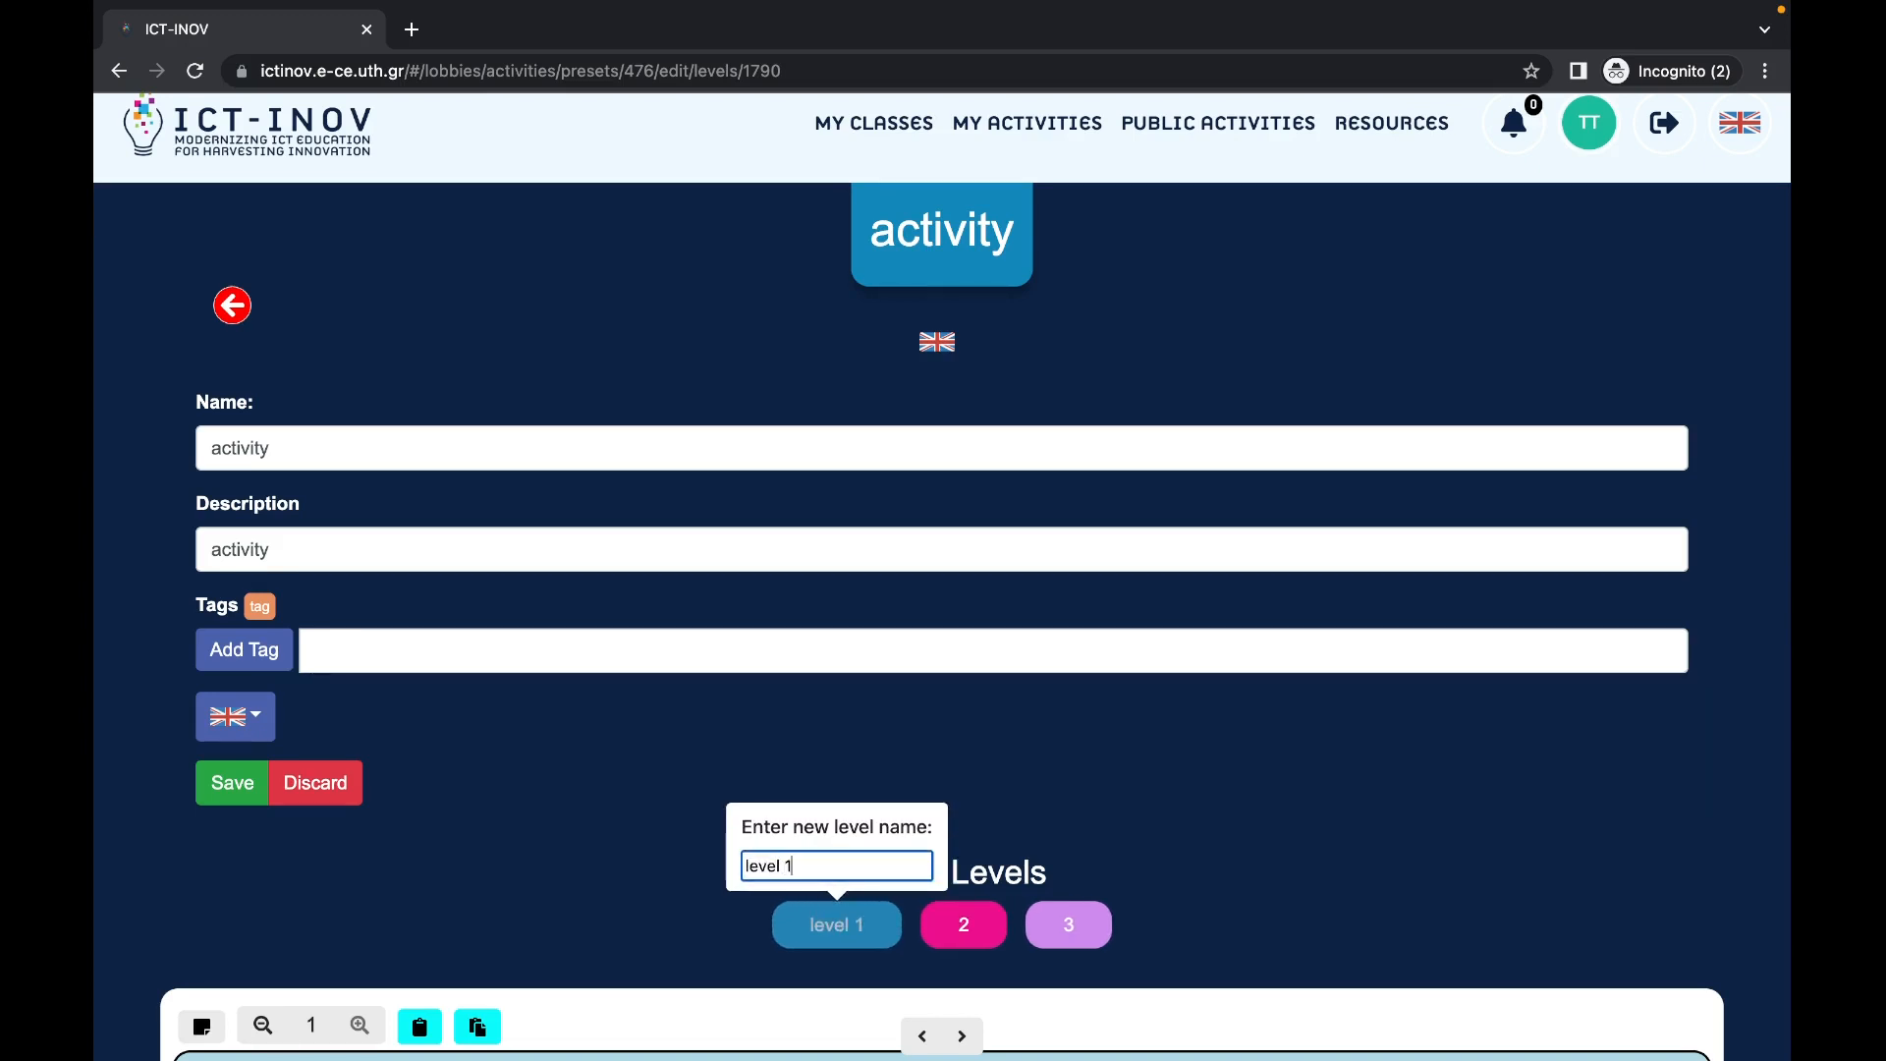
click(835, 924)
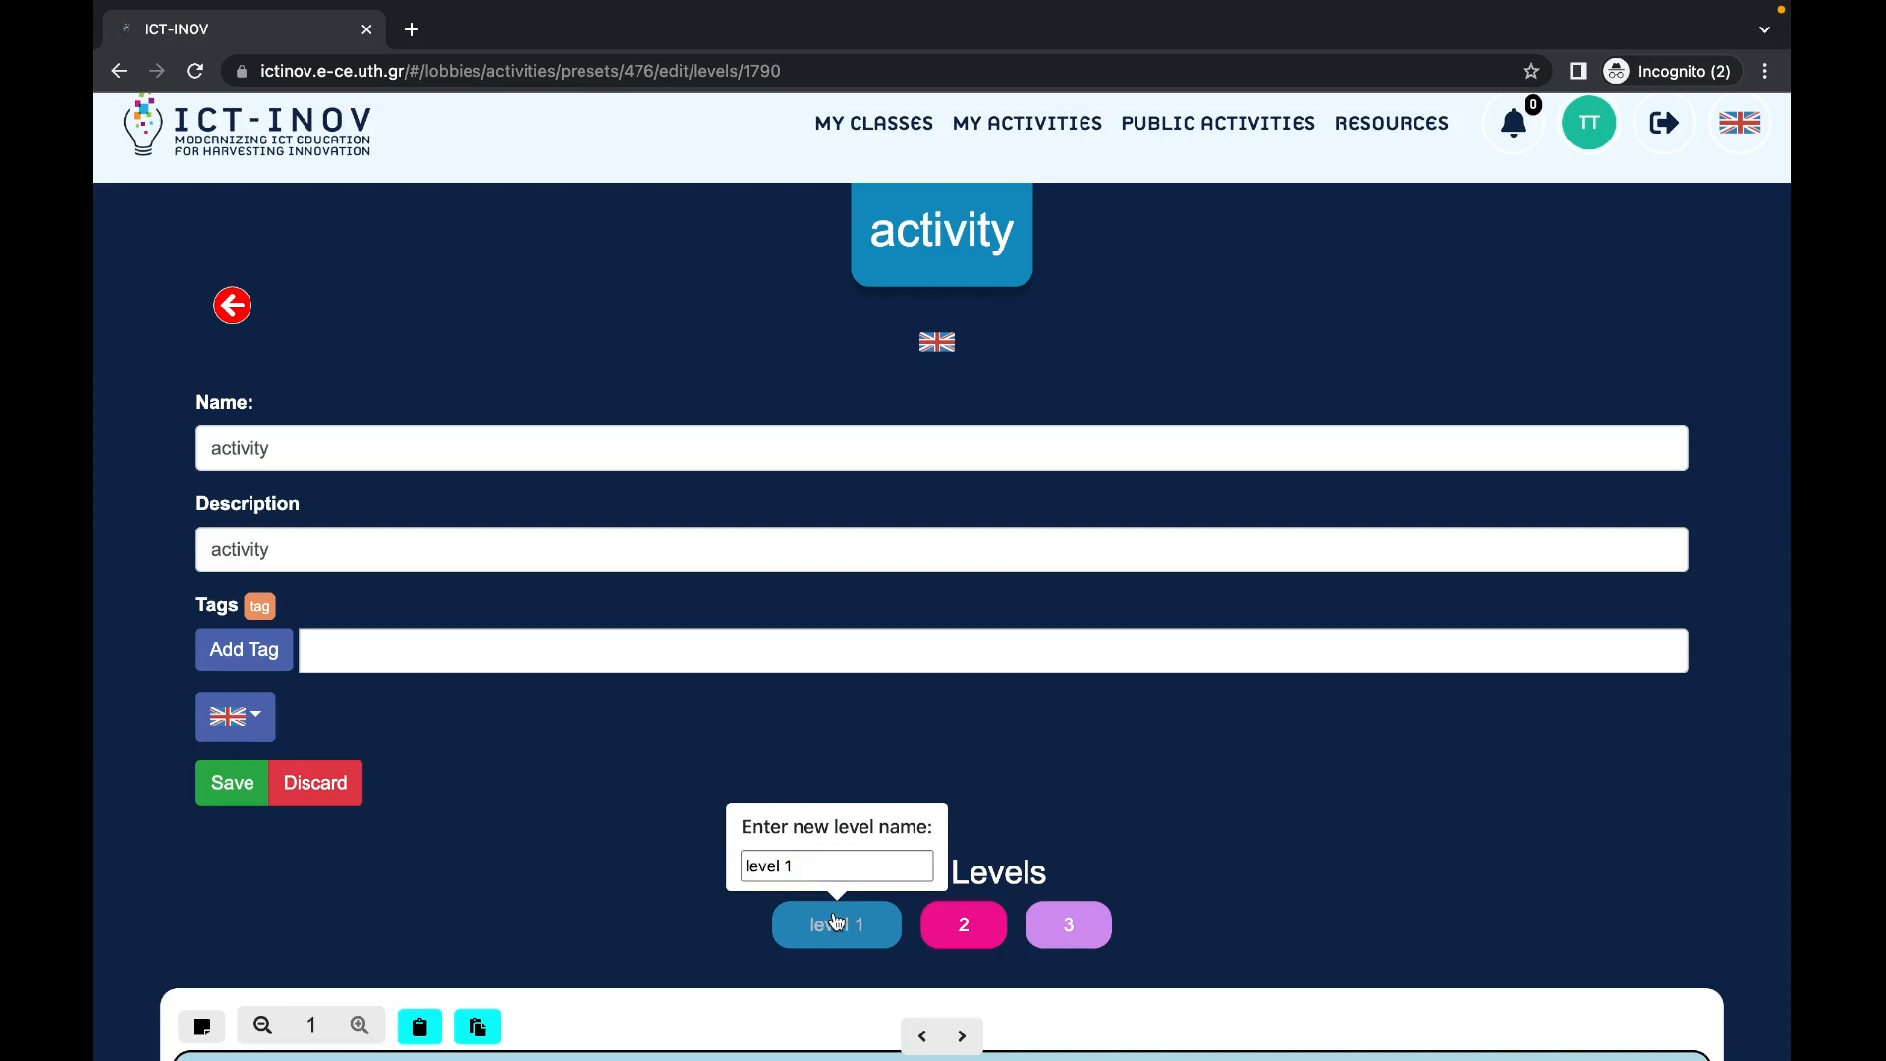
click(607, 858)
scroll(603, 855, down, 3)
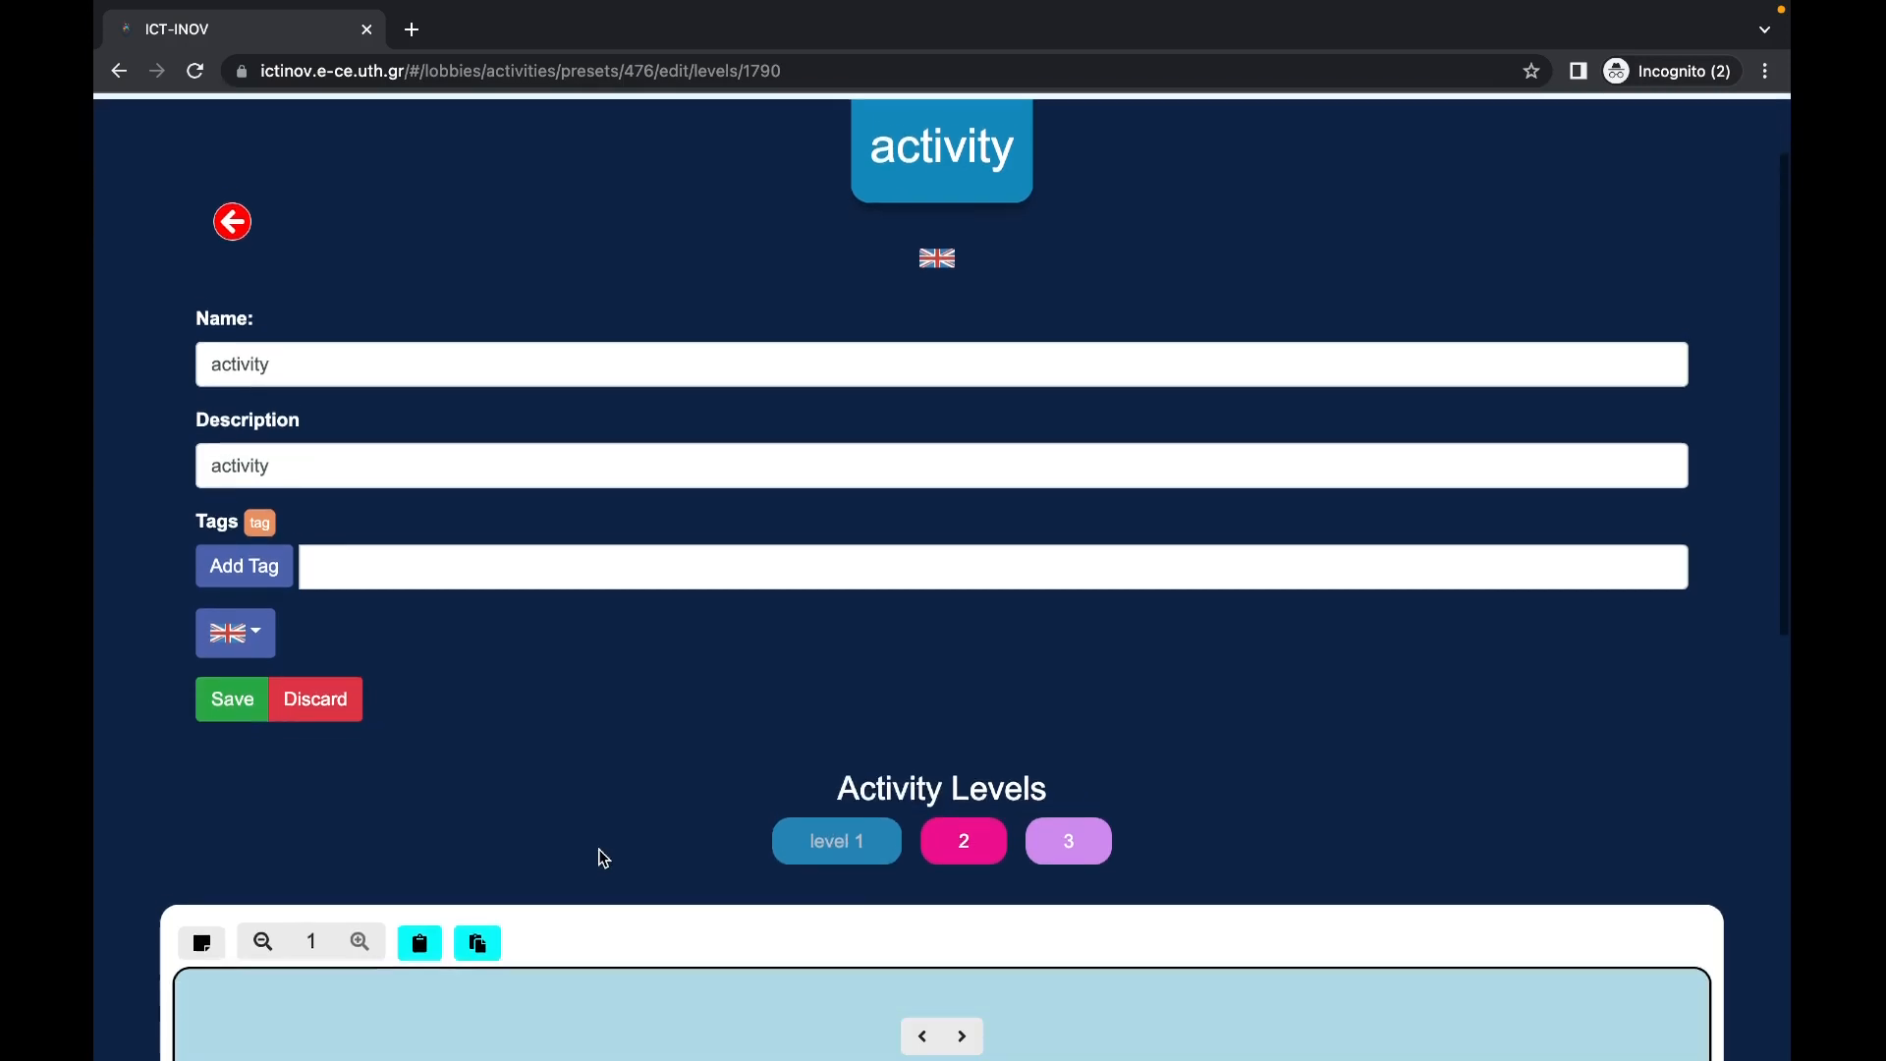
scroll(602, 858, down, 1)
scroll(602, 857, down, 1)
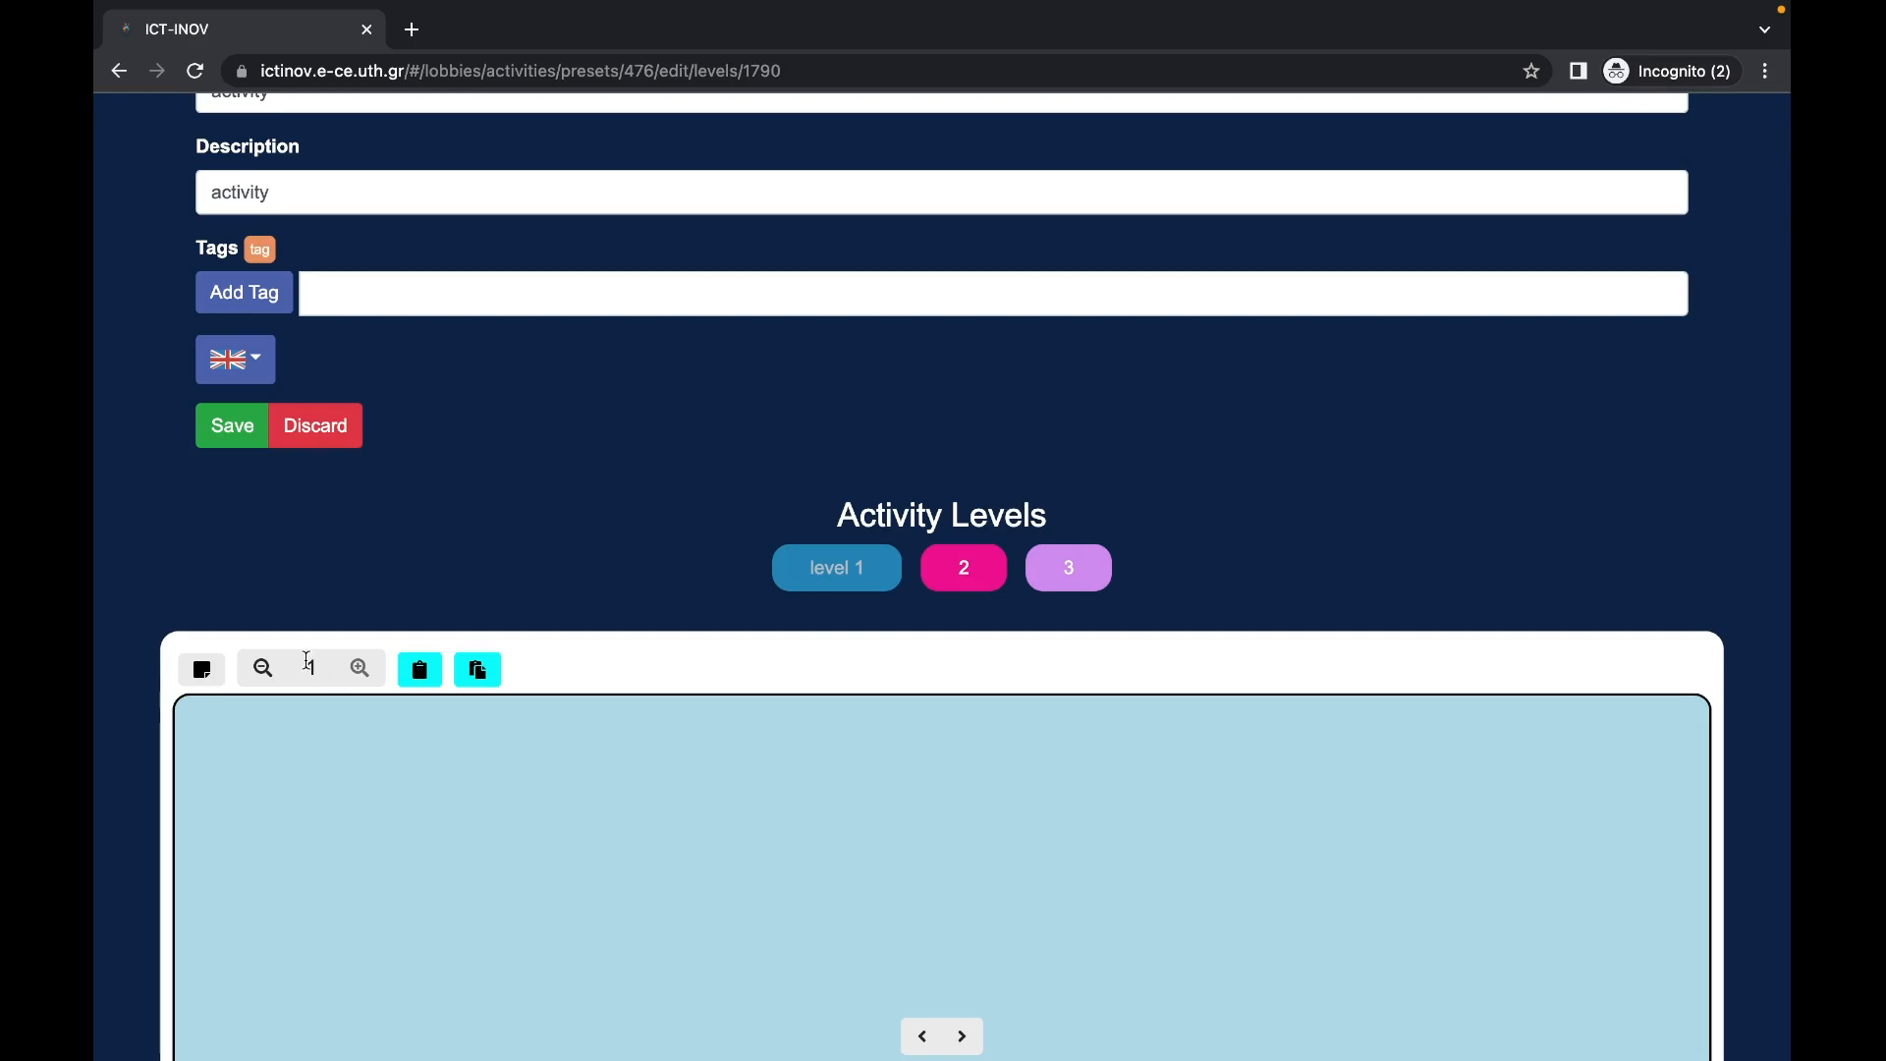
Step: Add a sage-green note reading 'text' to the canvas and shrink it slightly
click(202, 669)
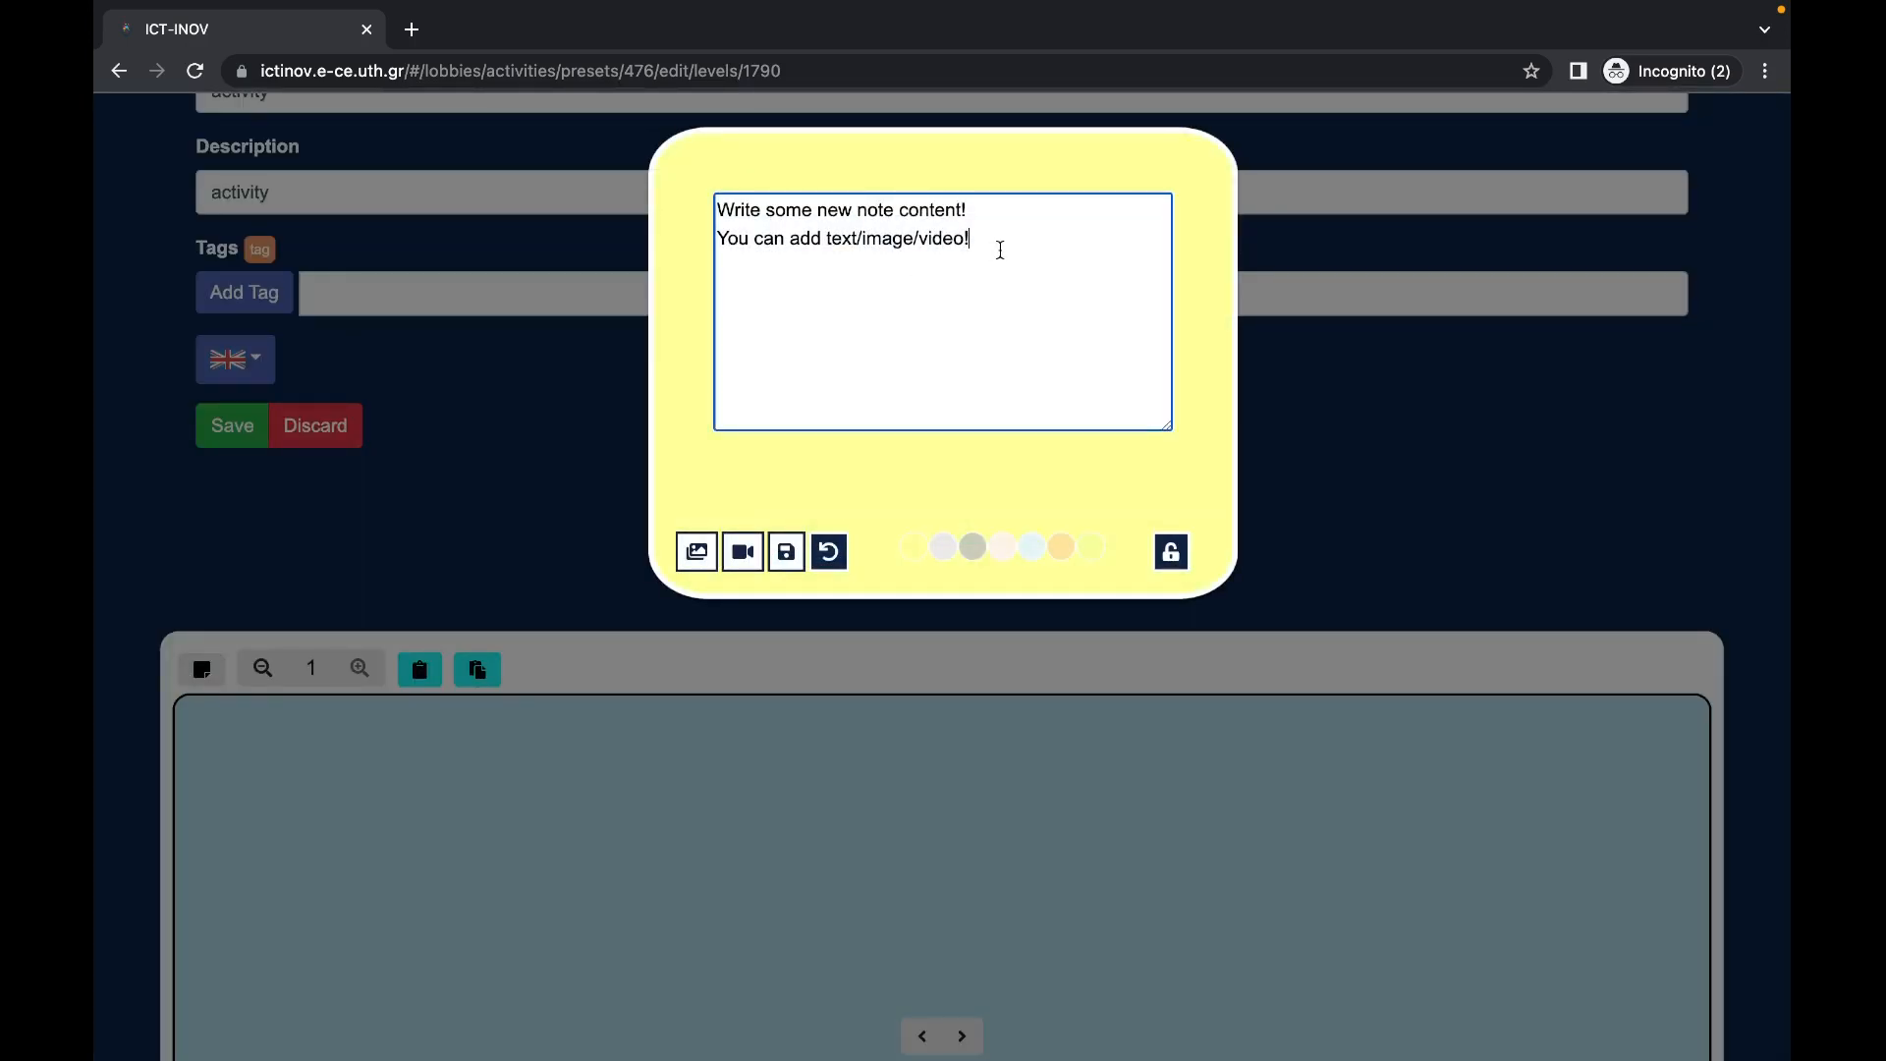
drag(998, 250, 664, 184)
text(tex)
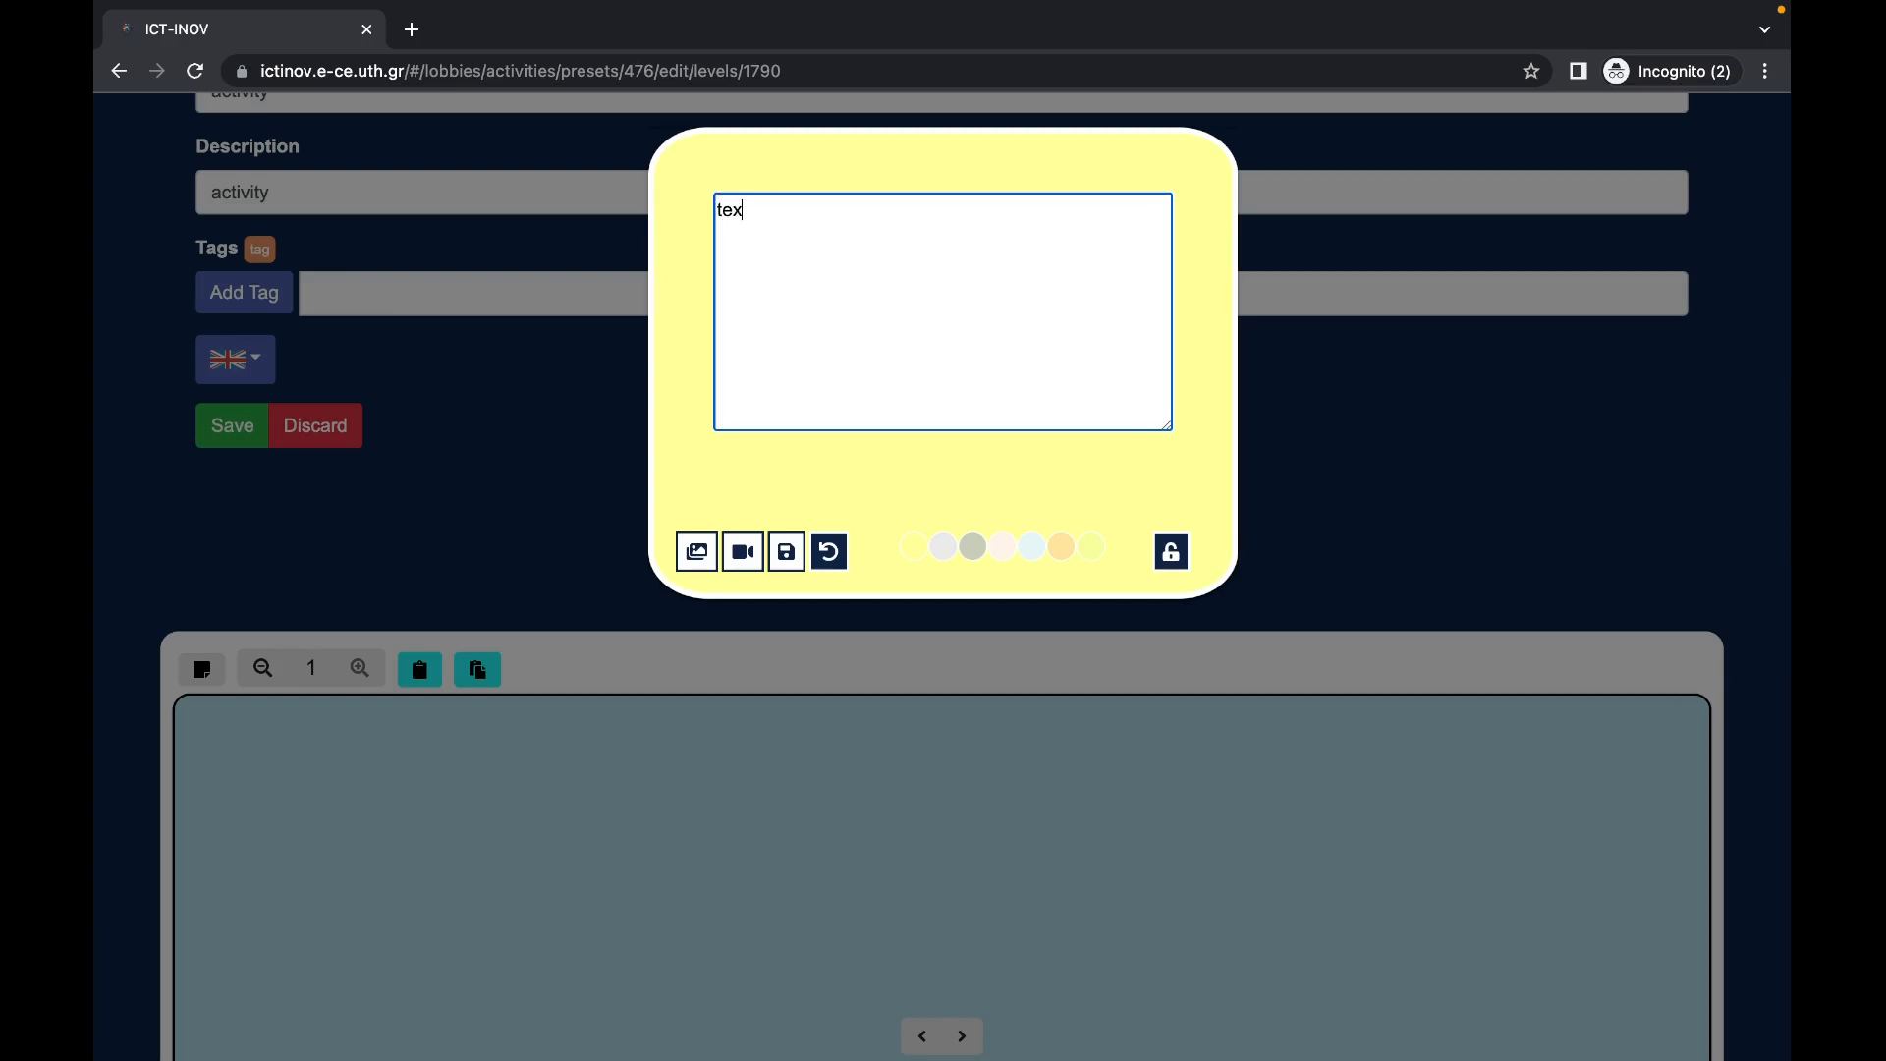
text(t)
click(1027, 552)
click(1063, 550)
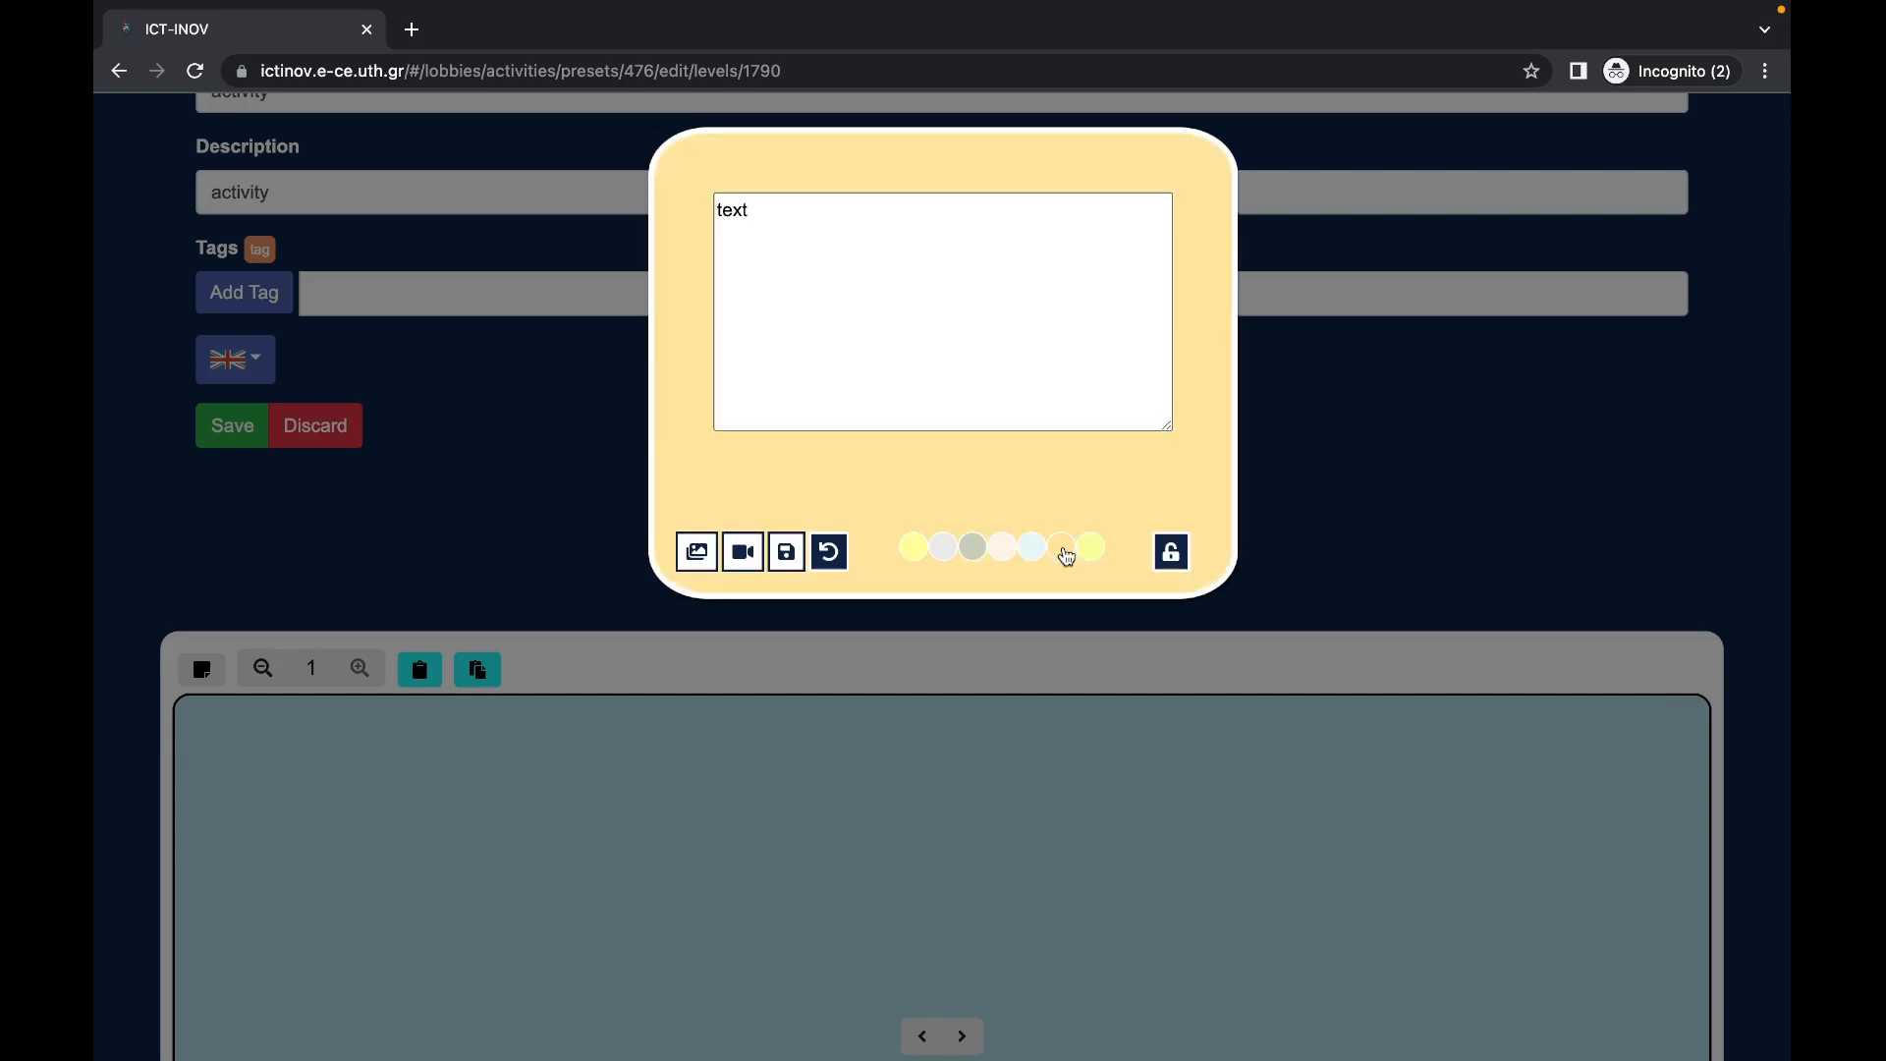
click(975, 550)
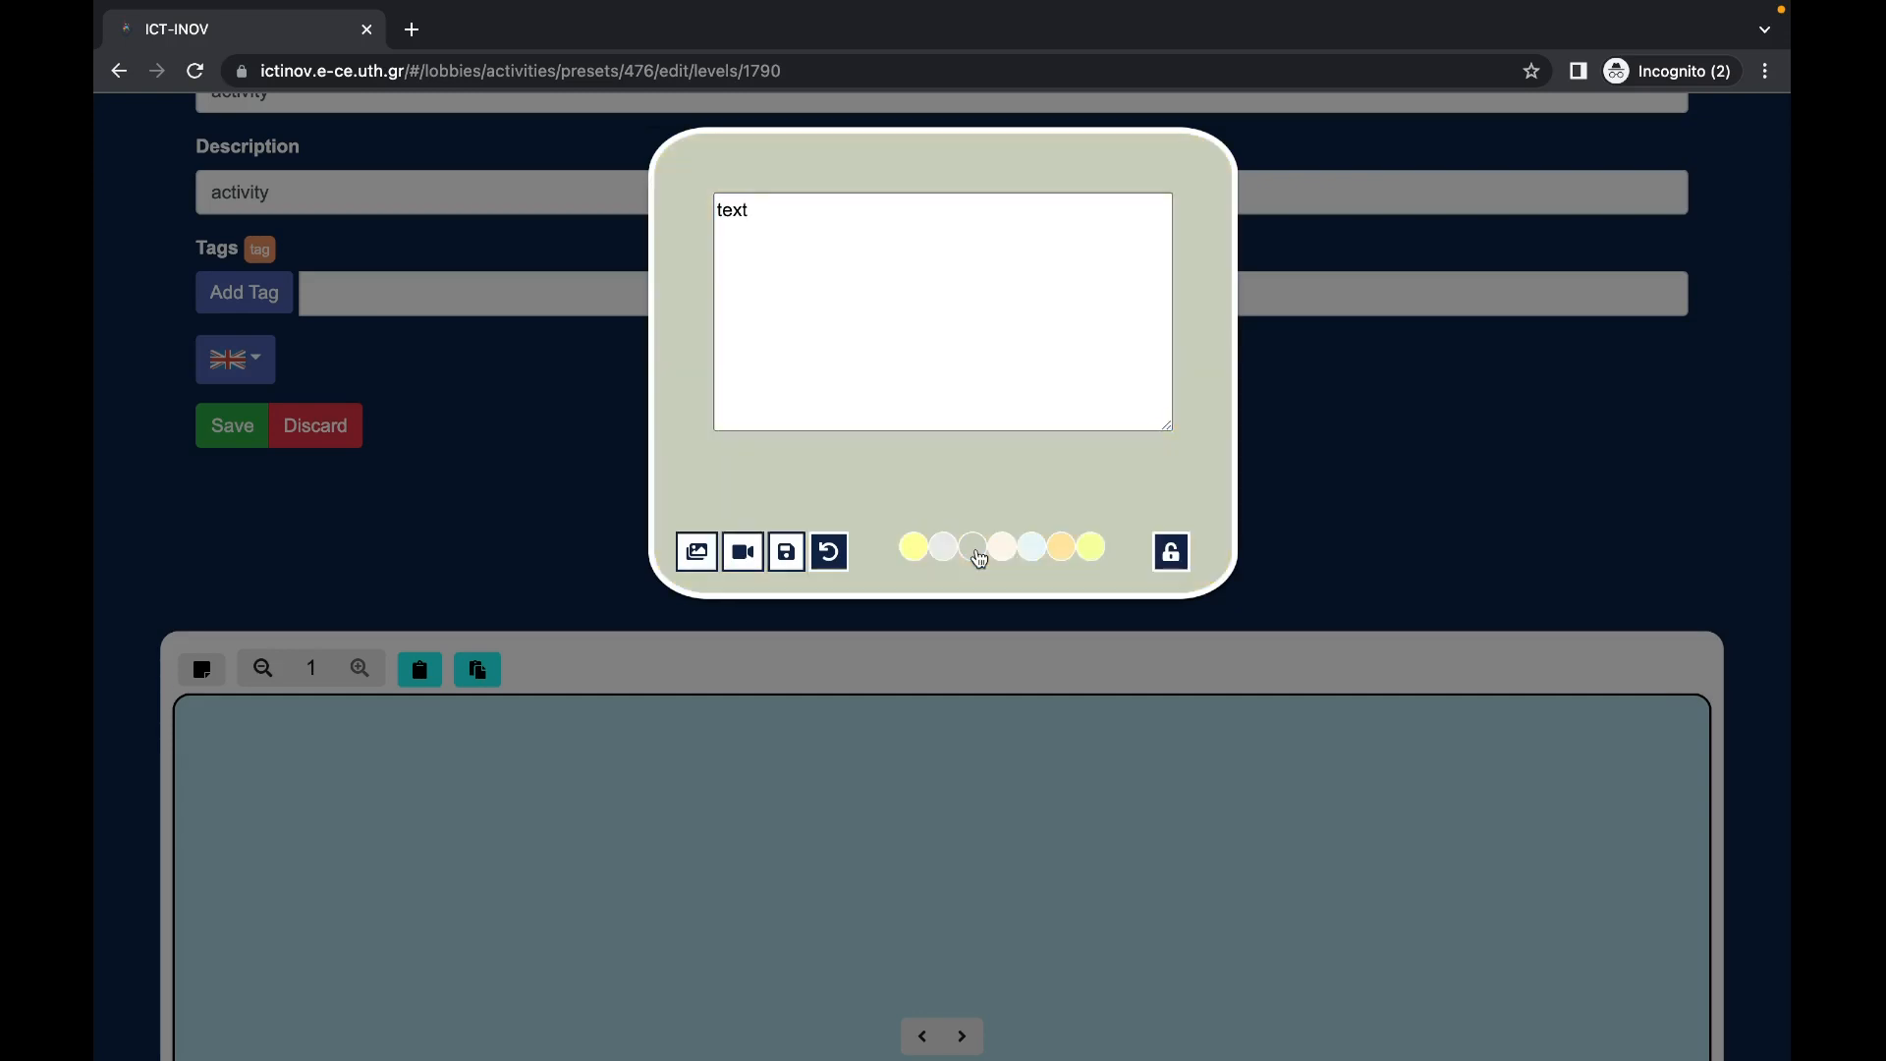
click(789, 559)
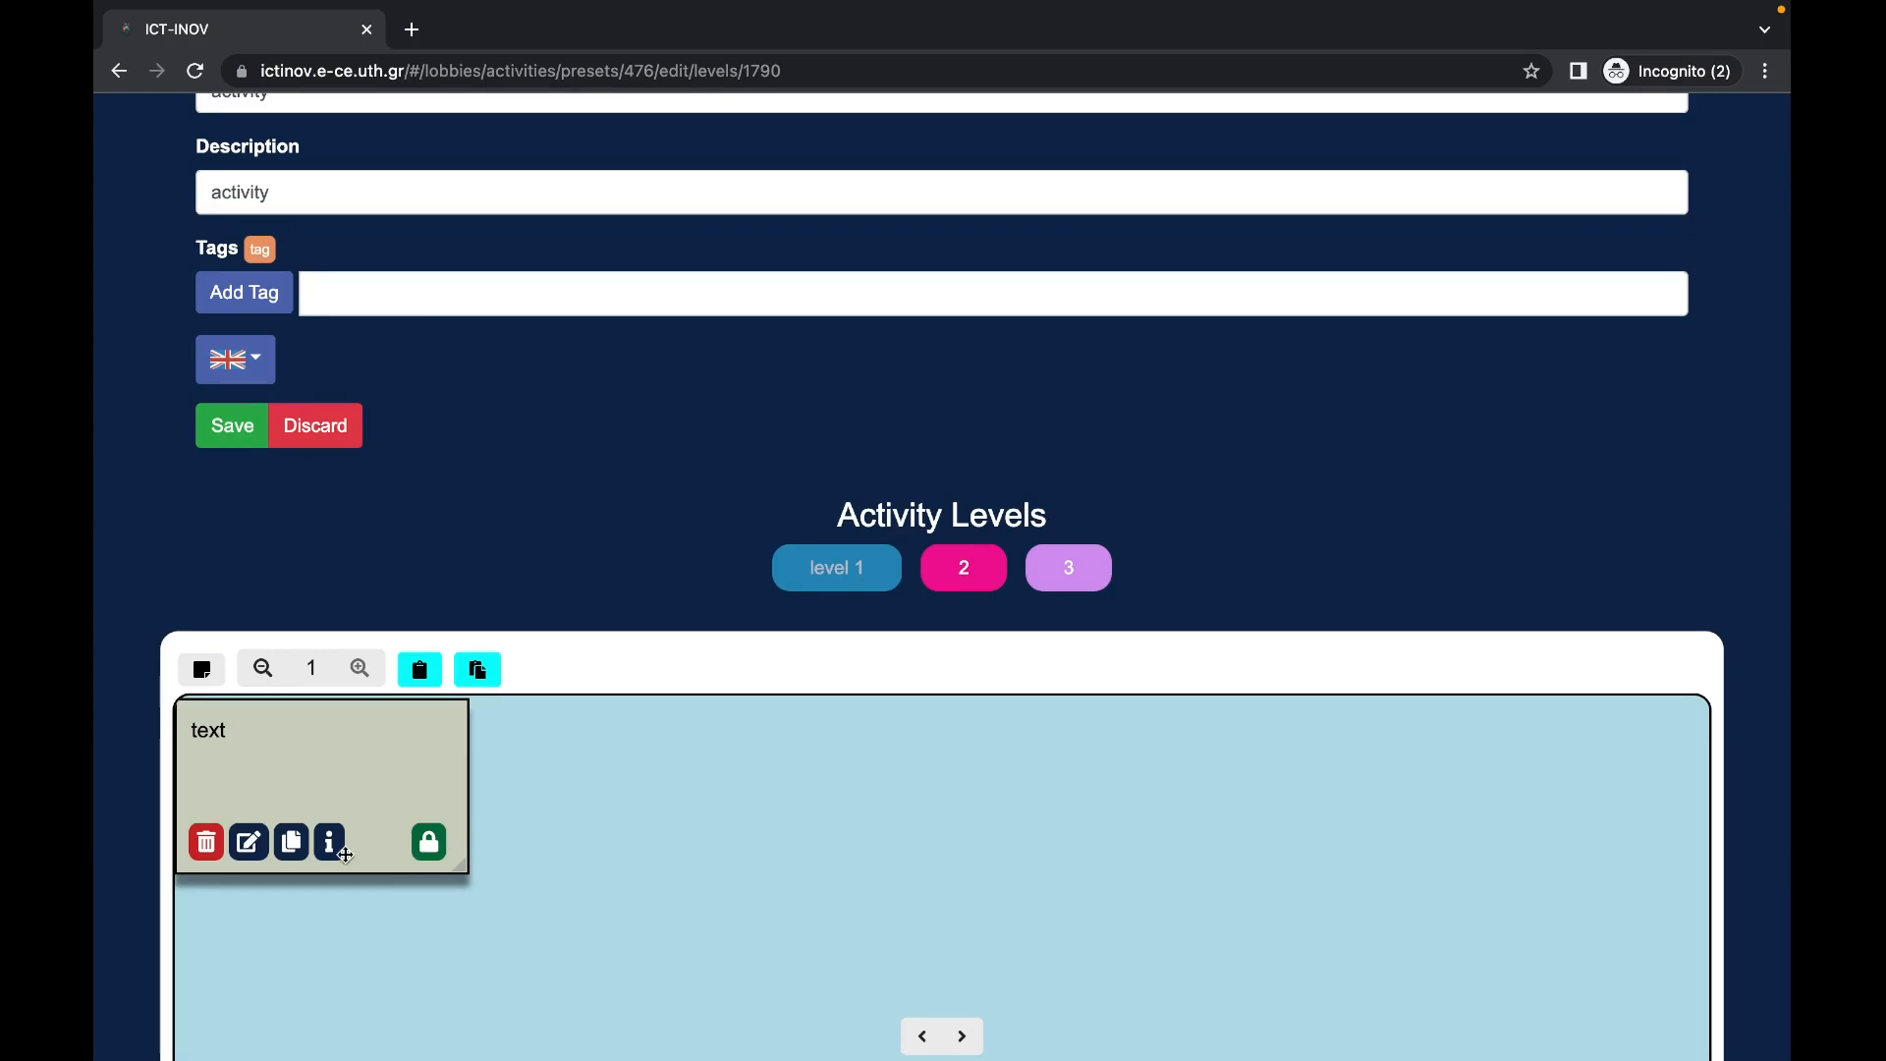
scroll(344, 853, down, 1)
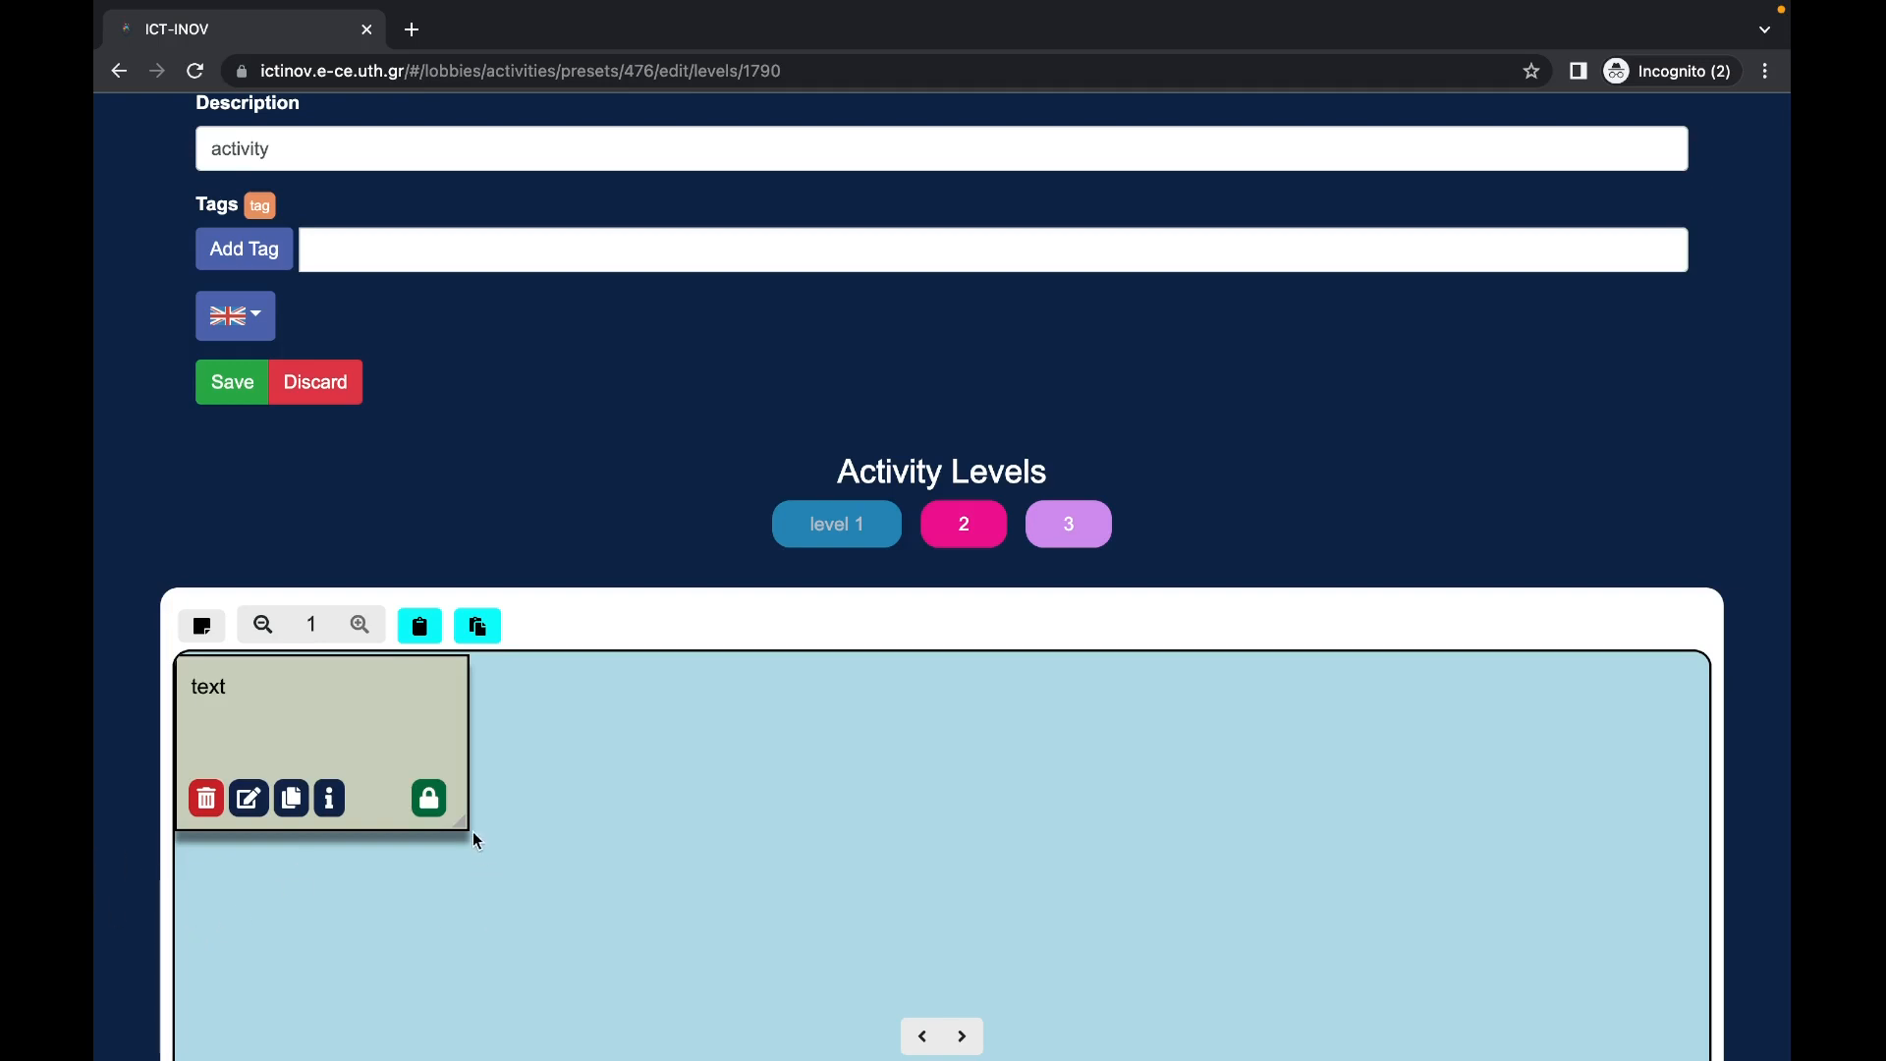
mouse_move(461, 823)
mouse_down()
mouse_move(501, 871)
mouse_move(445, 802)
mouse_up()
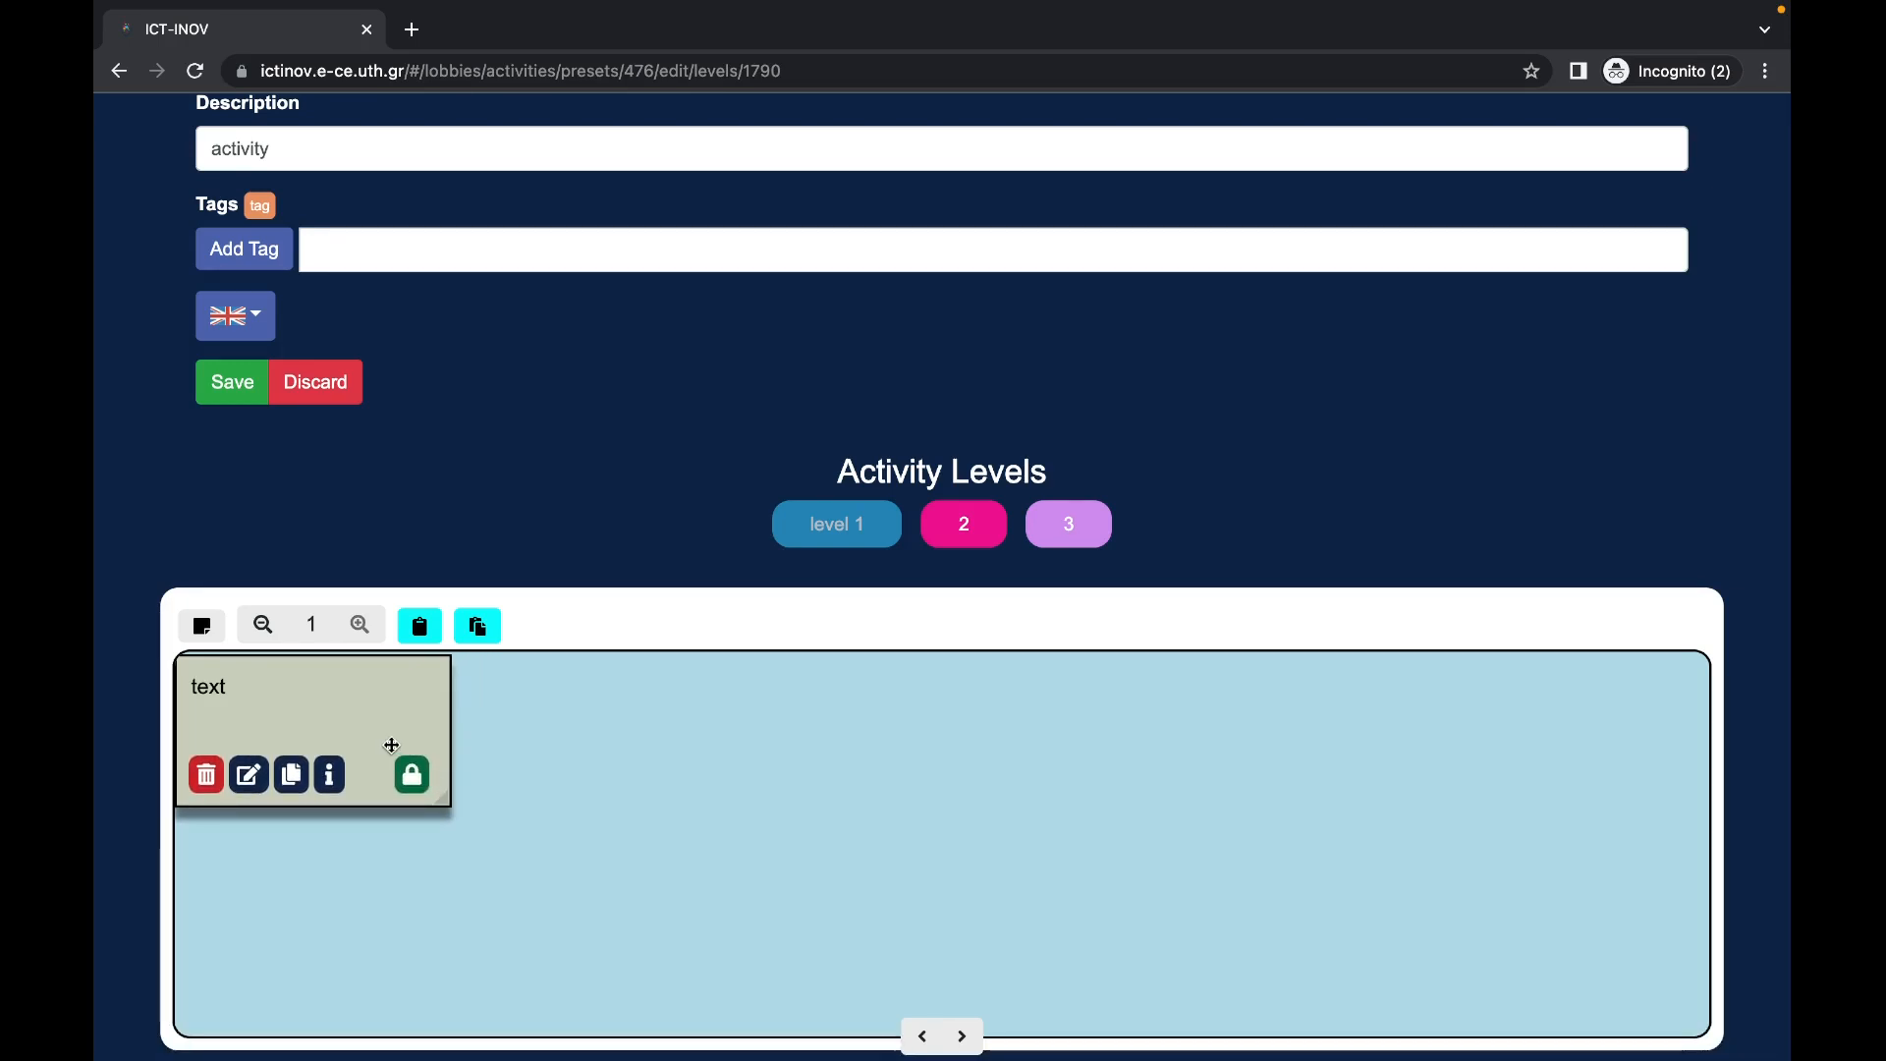
click(290, 775)
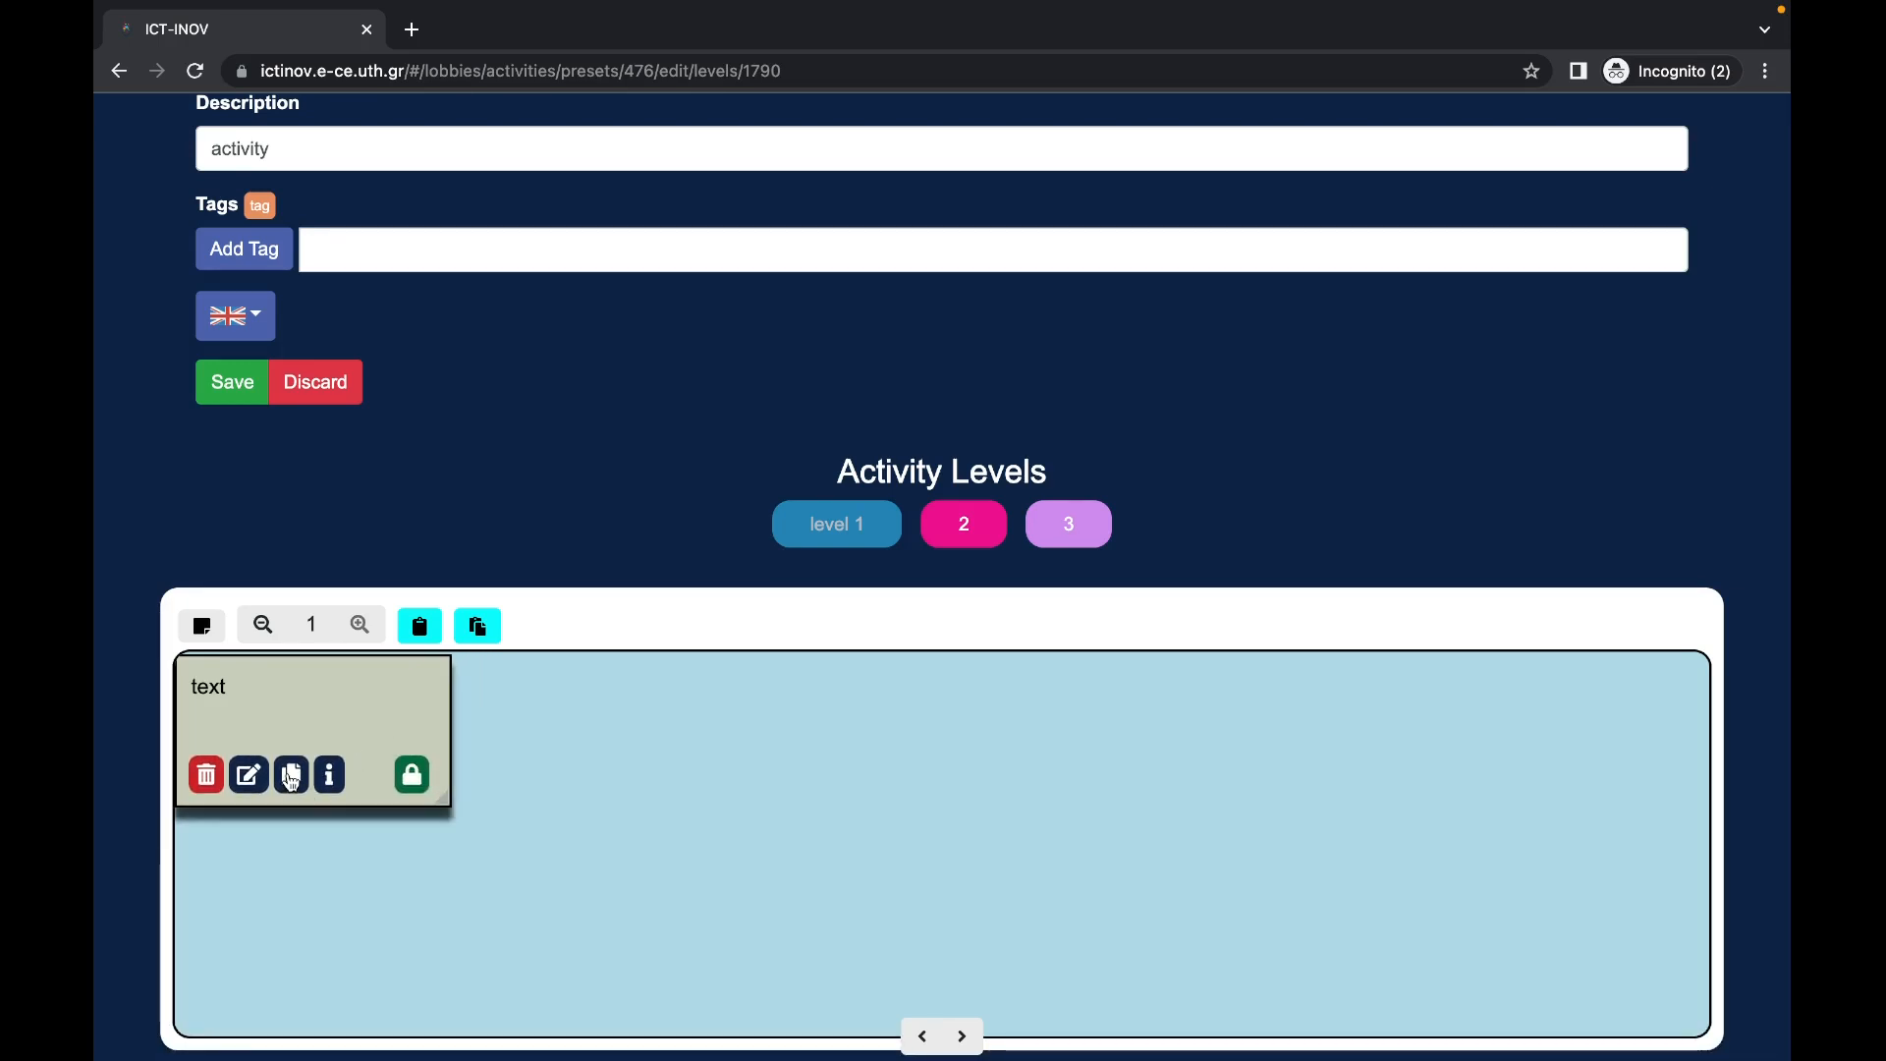
drag(316, 724, 749, 758)
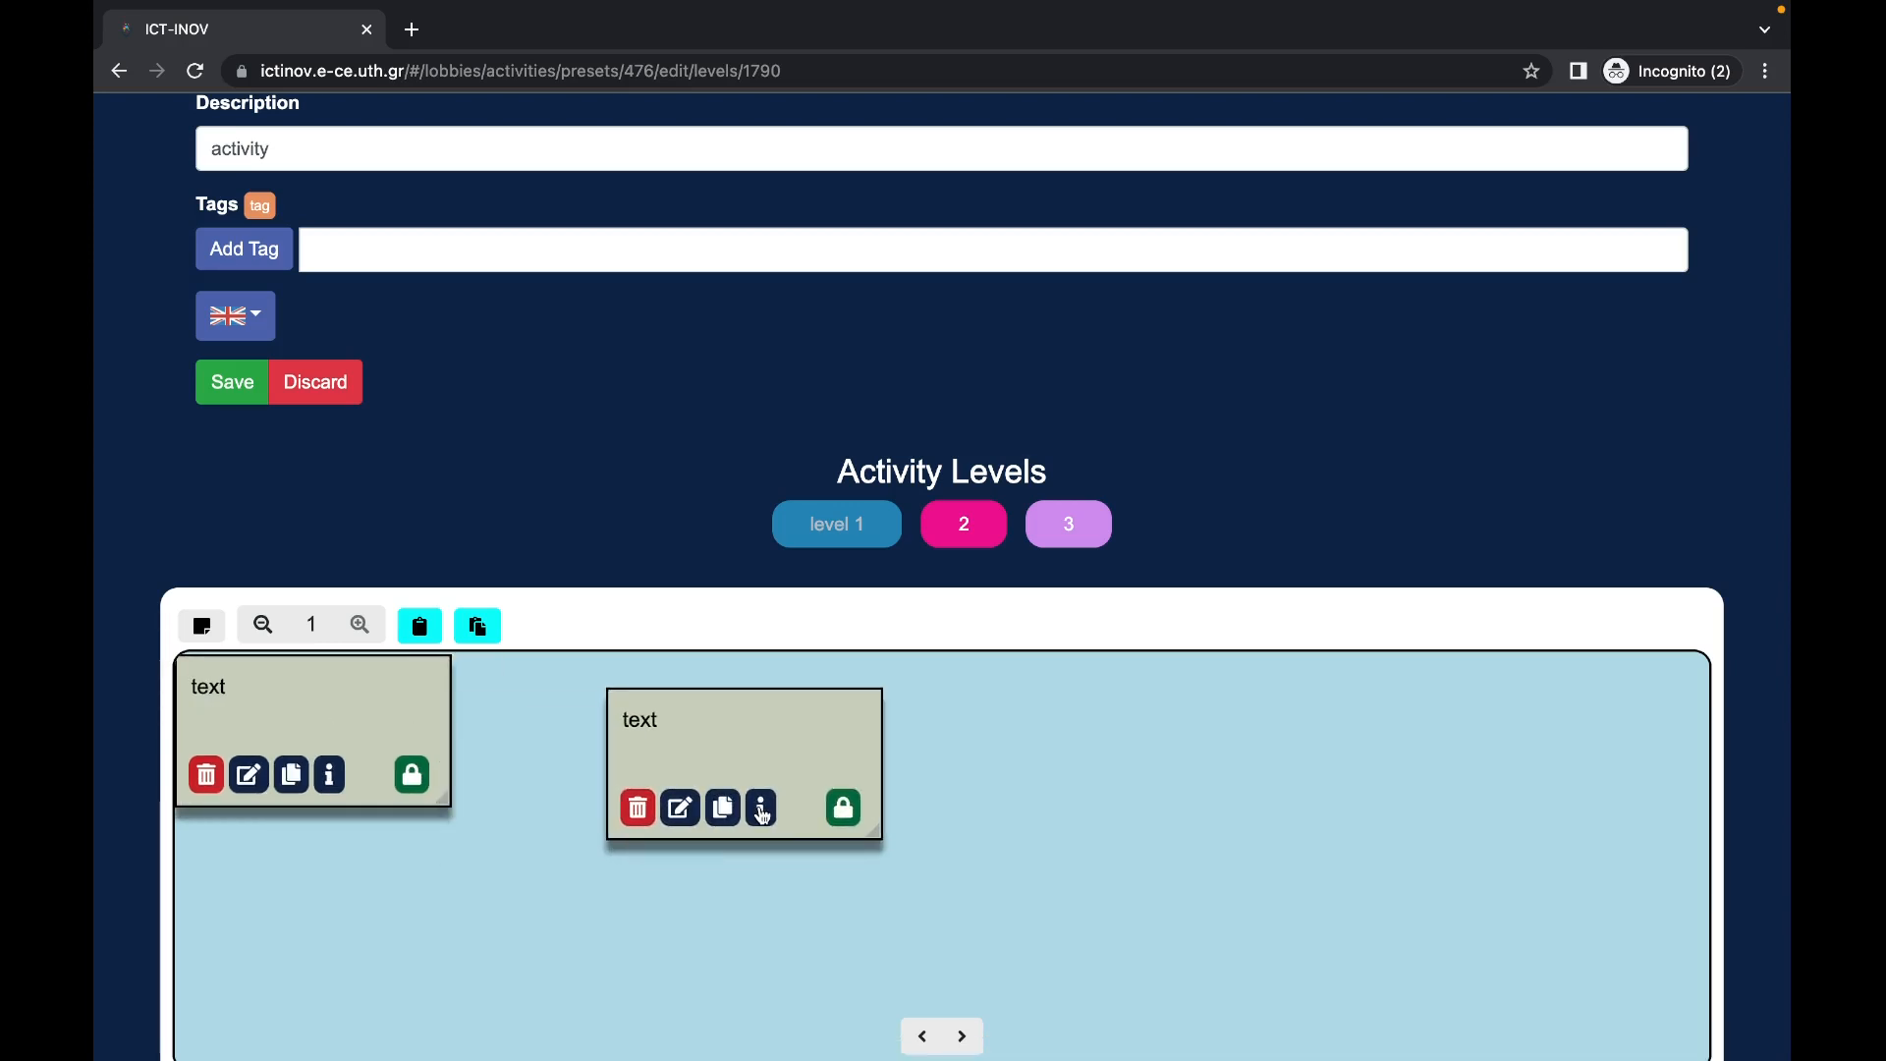
click(764, 817)
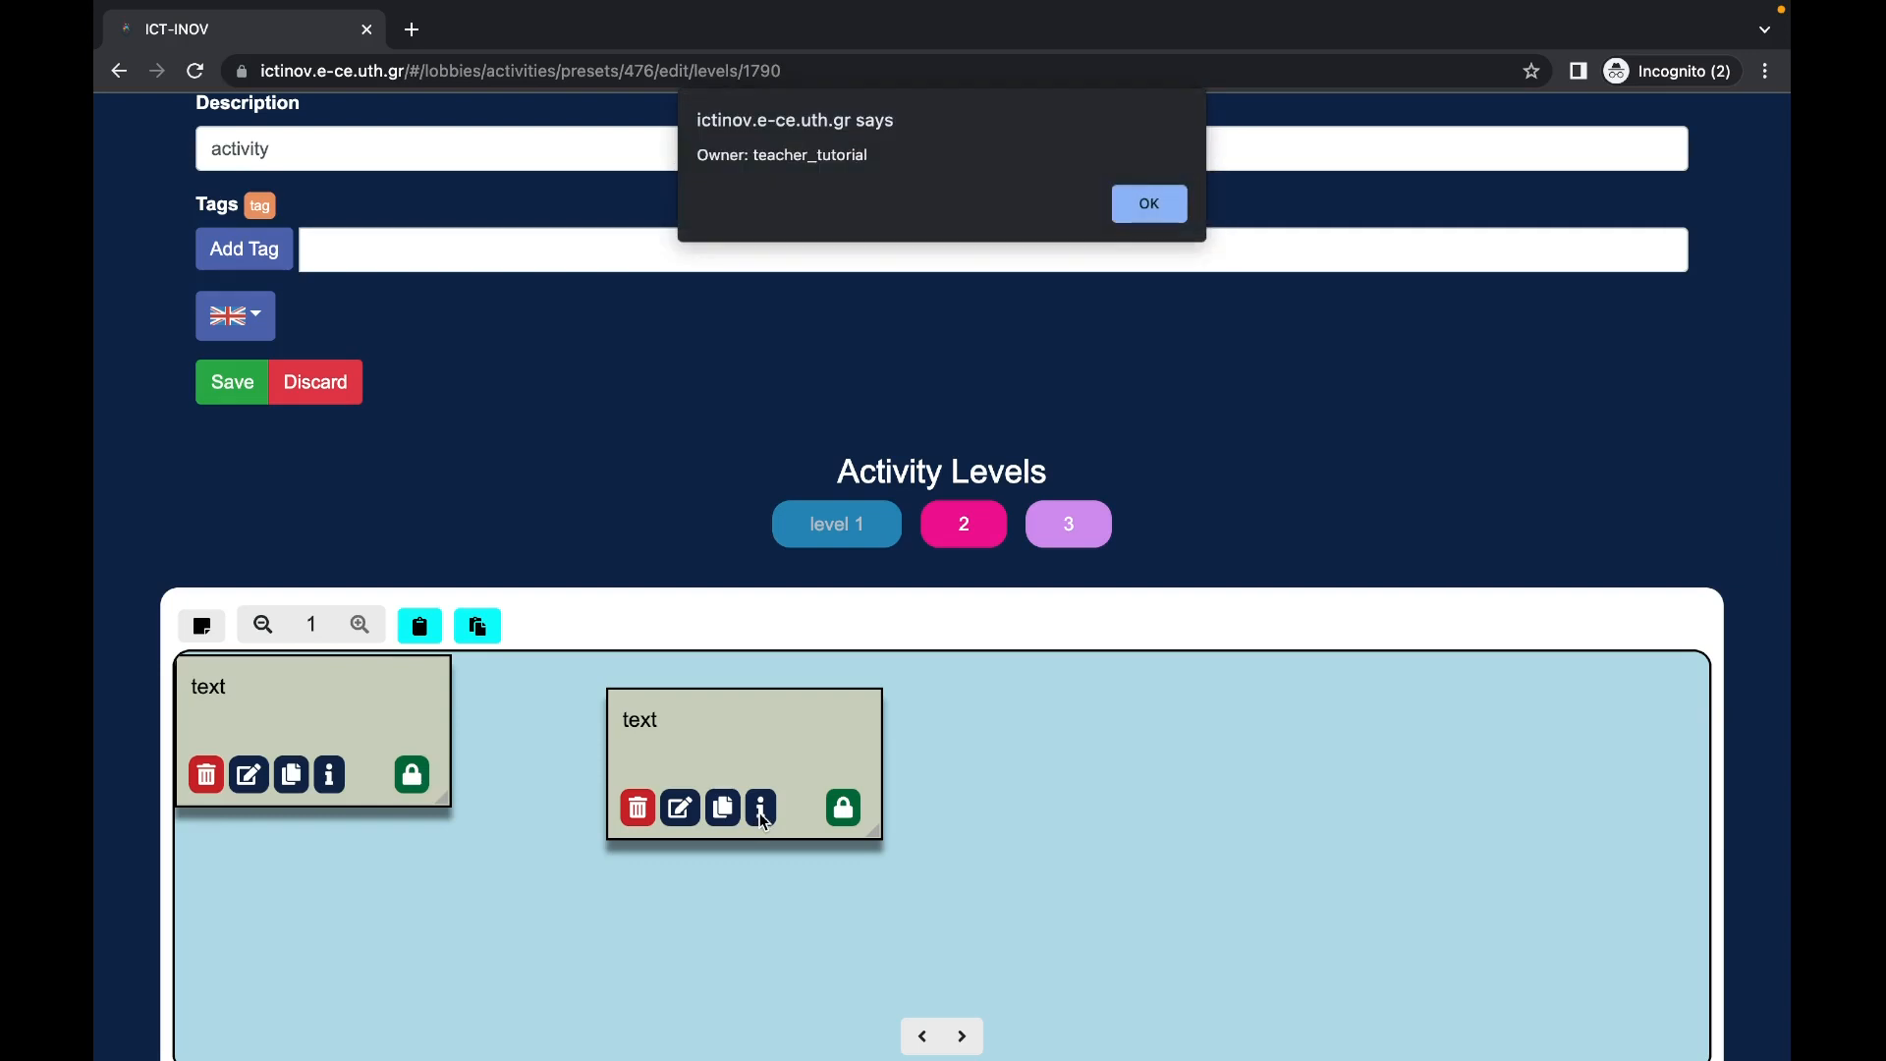
click(1143, 208)
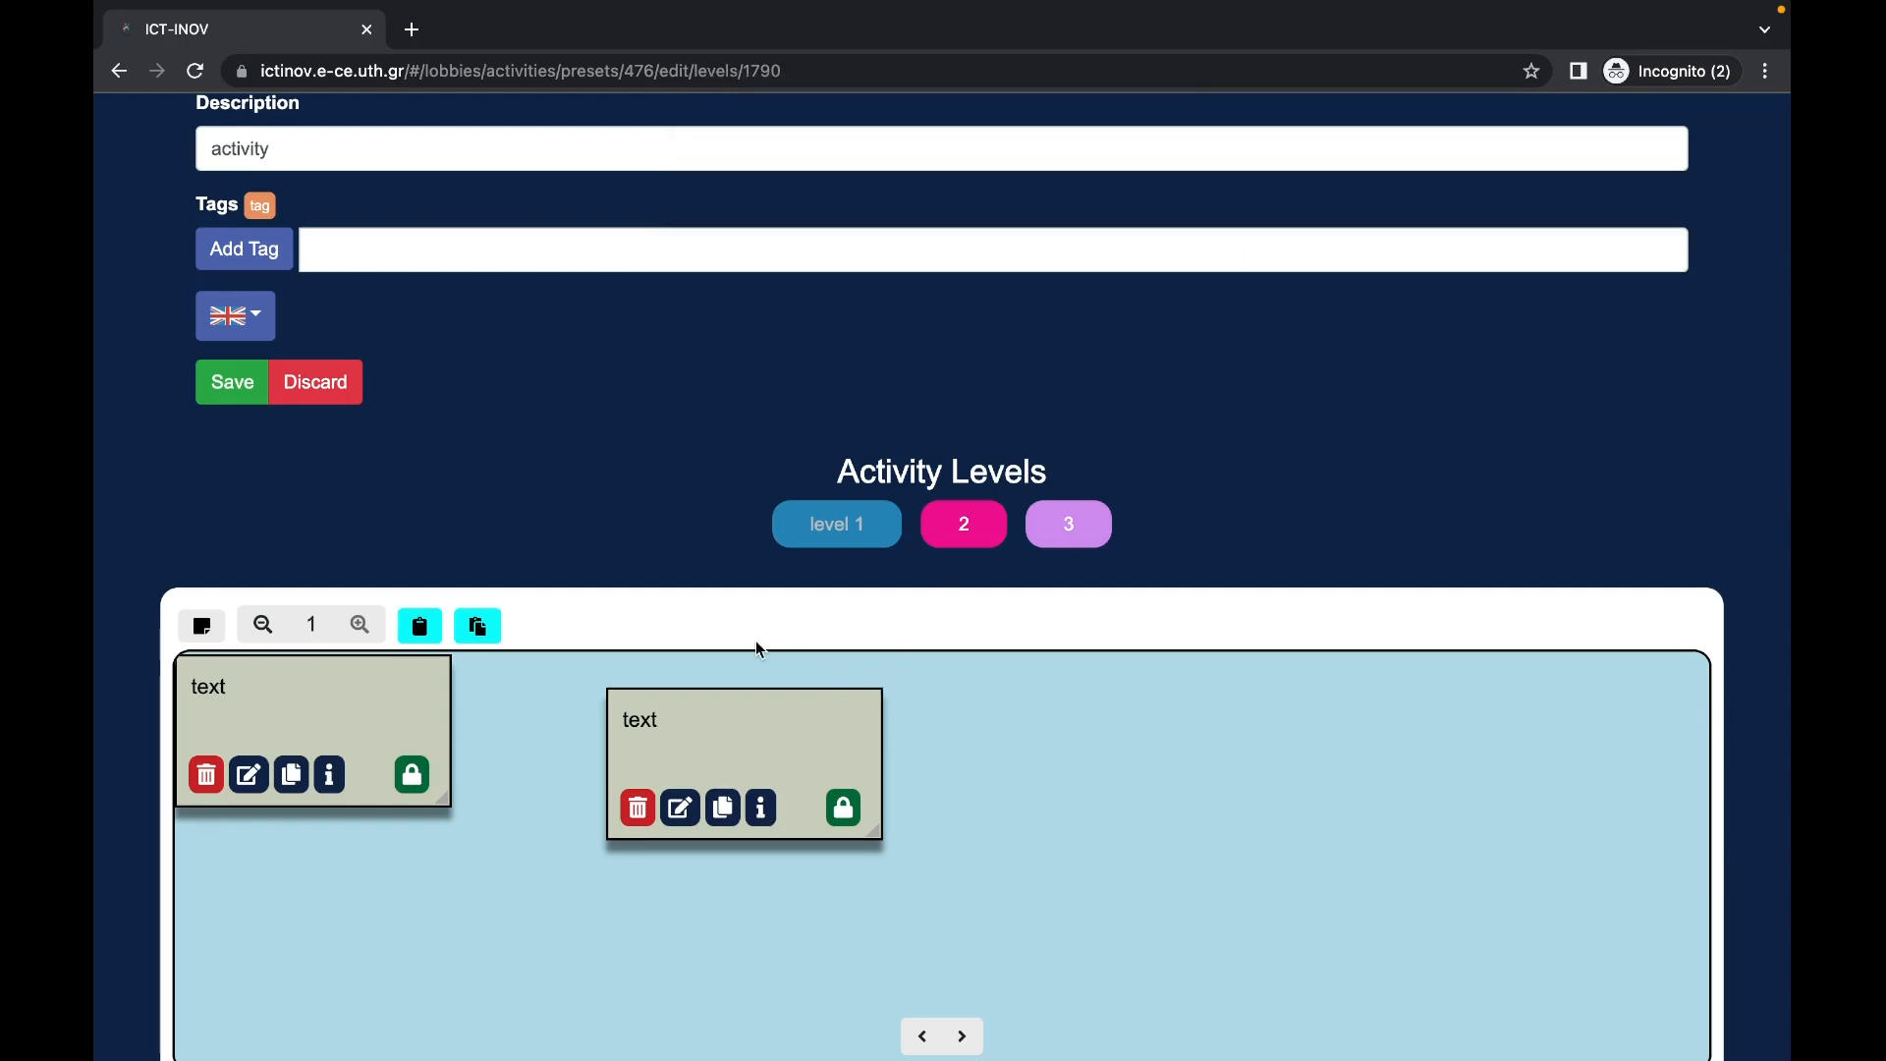
click(680, 808)
text(edit)
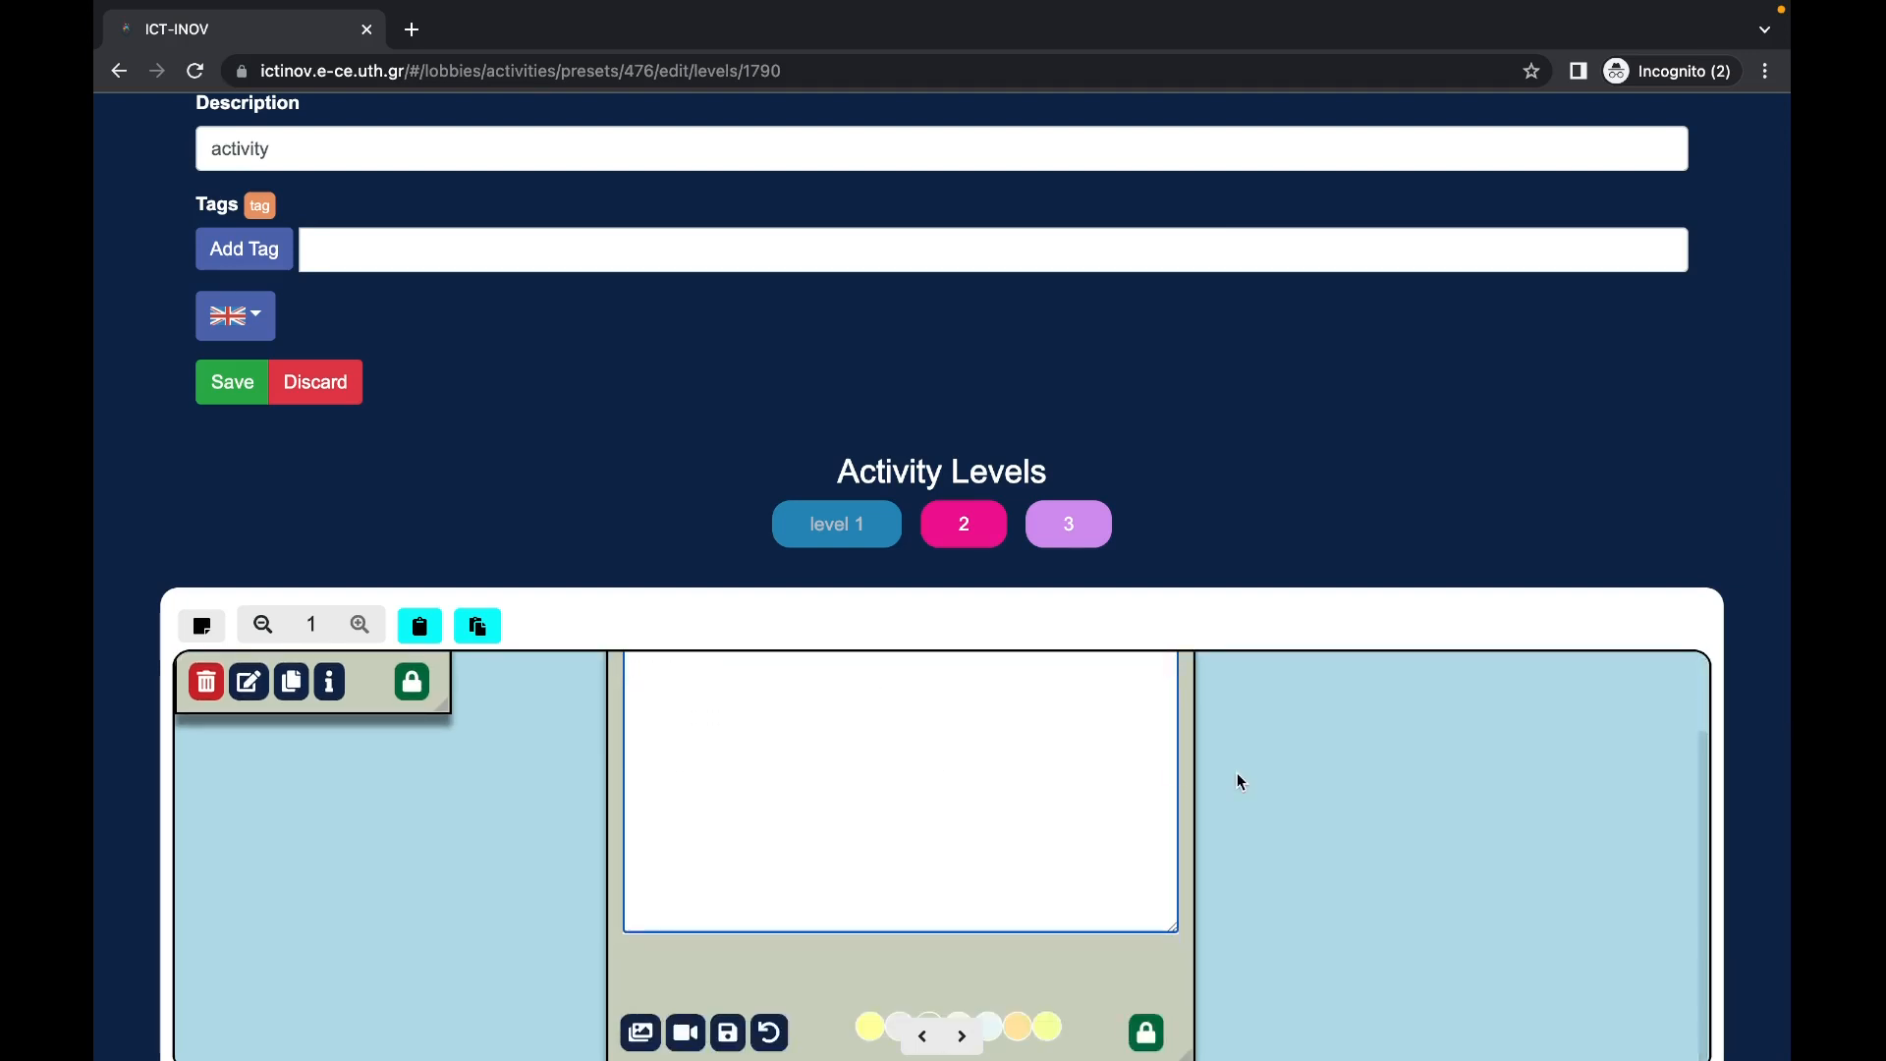
click(772, 1039)
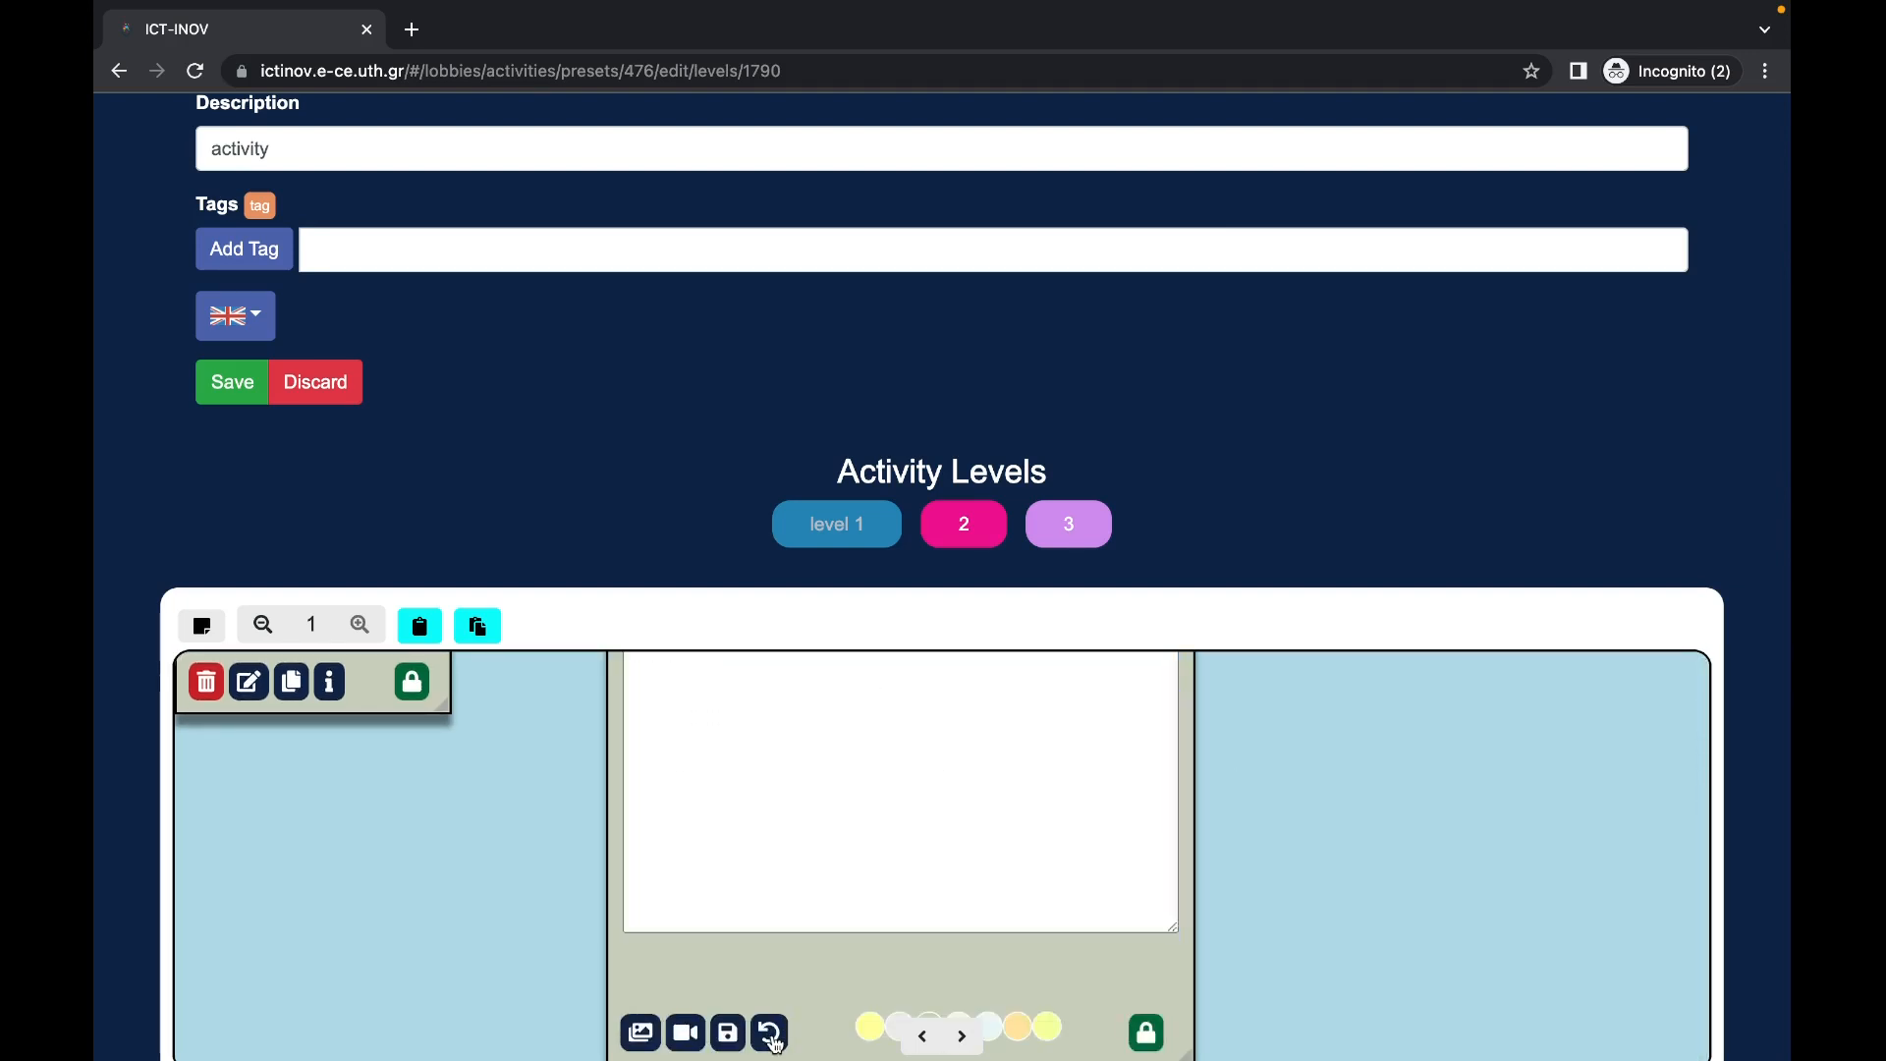
scroll(914, 796, down, 2)
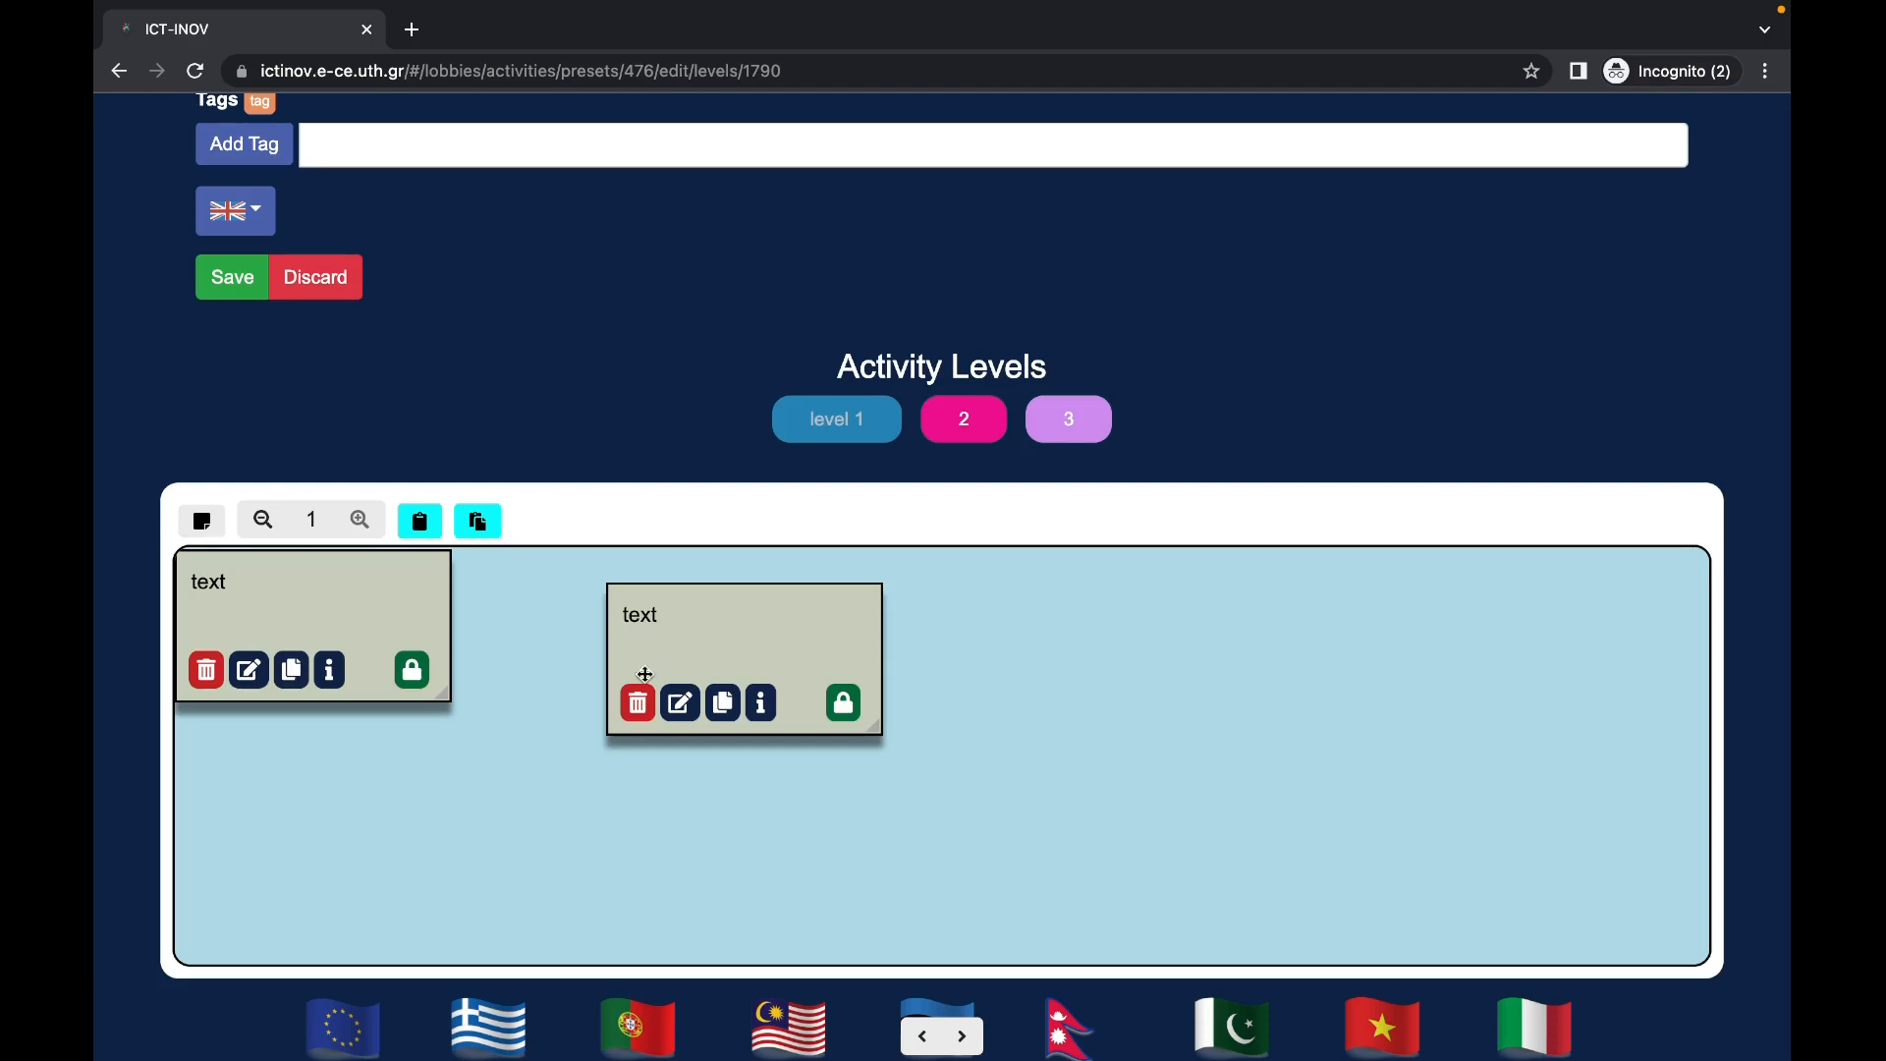
click(639, 706)
scroll(640, 709, down, 1)
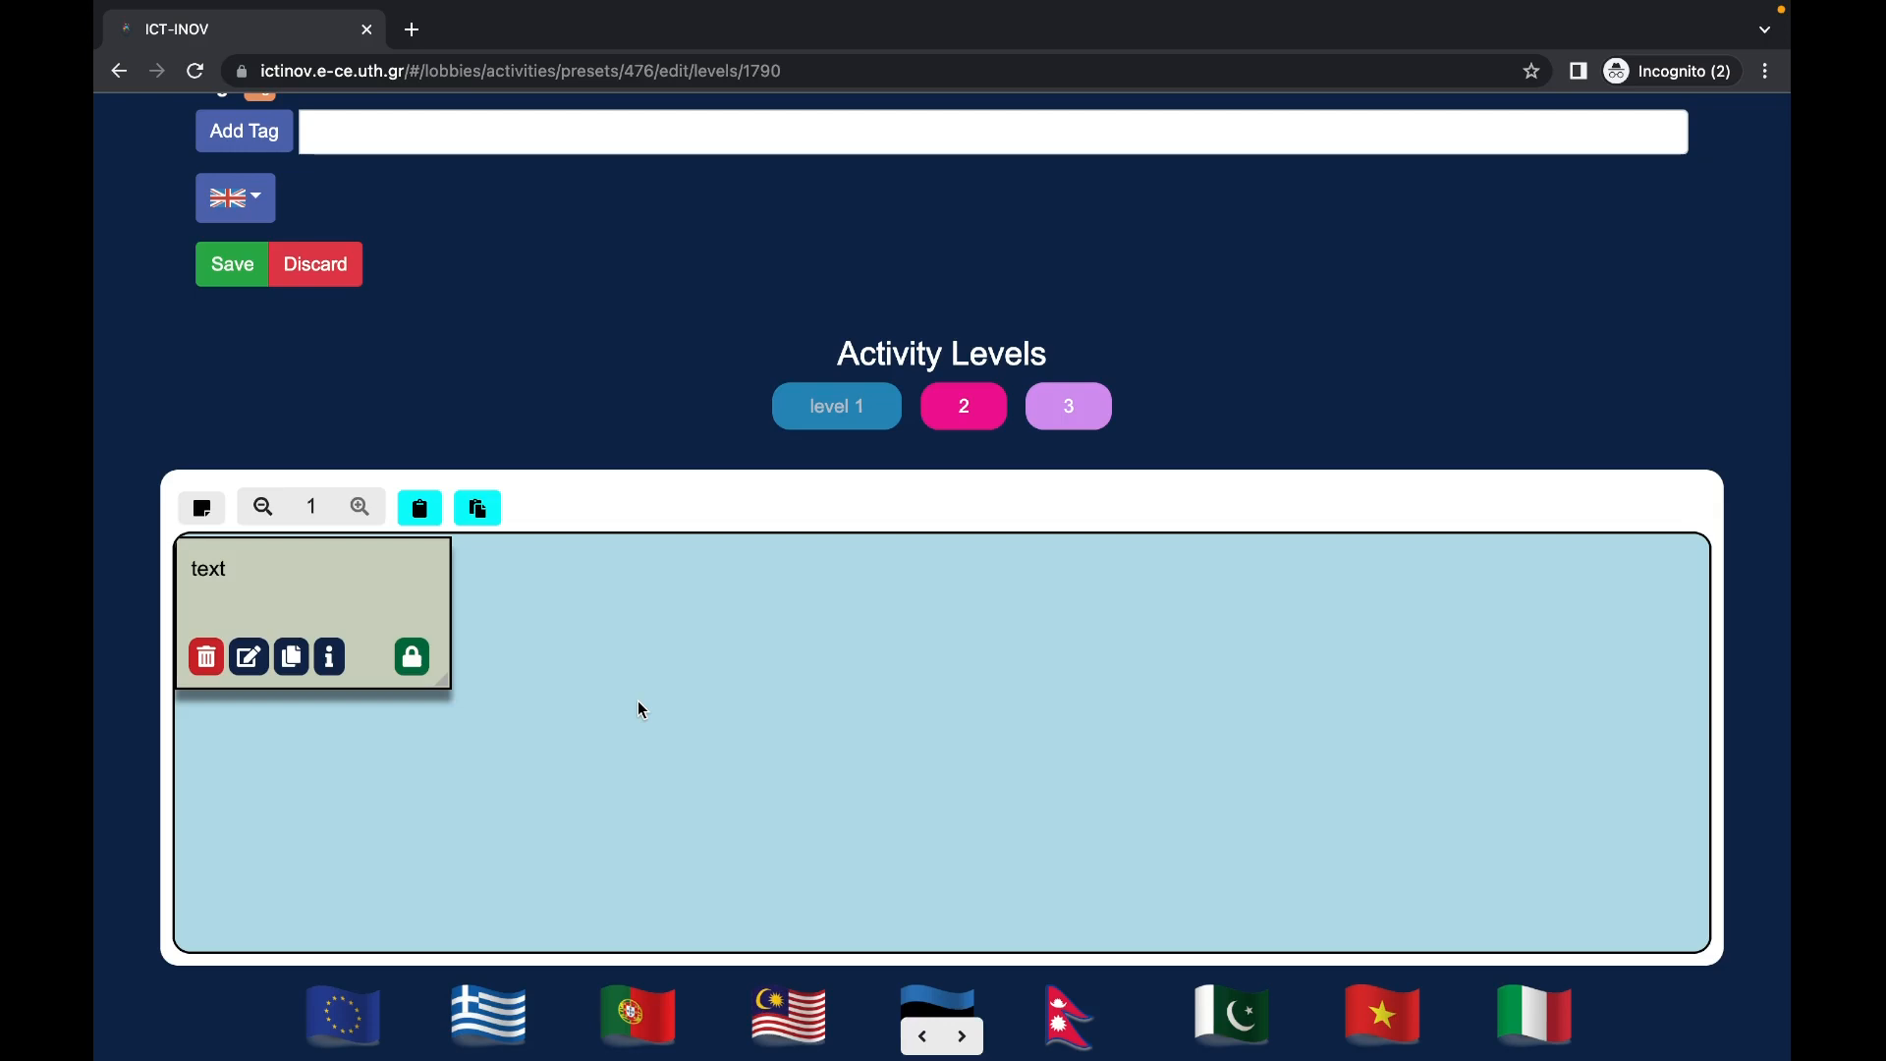
Step: Drag the 'text' note down and across to the canvas's right edge
drag(379, 564, 328, 953)
scroll(445, 765, down, 1)
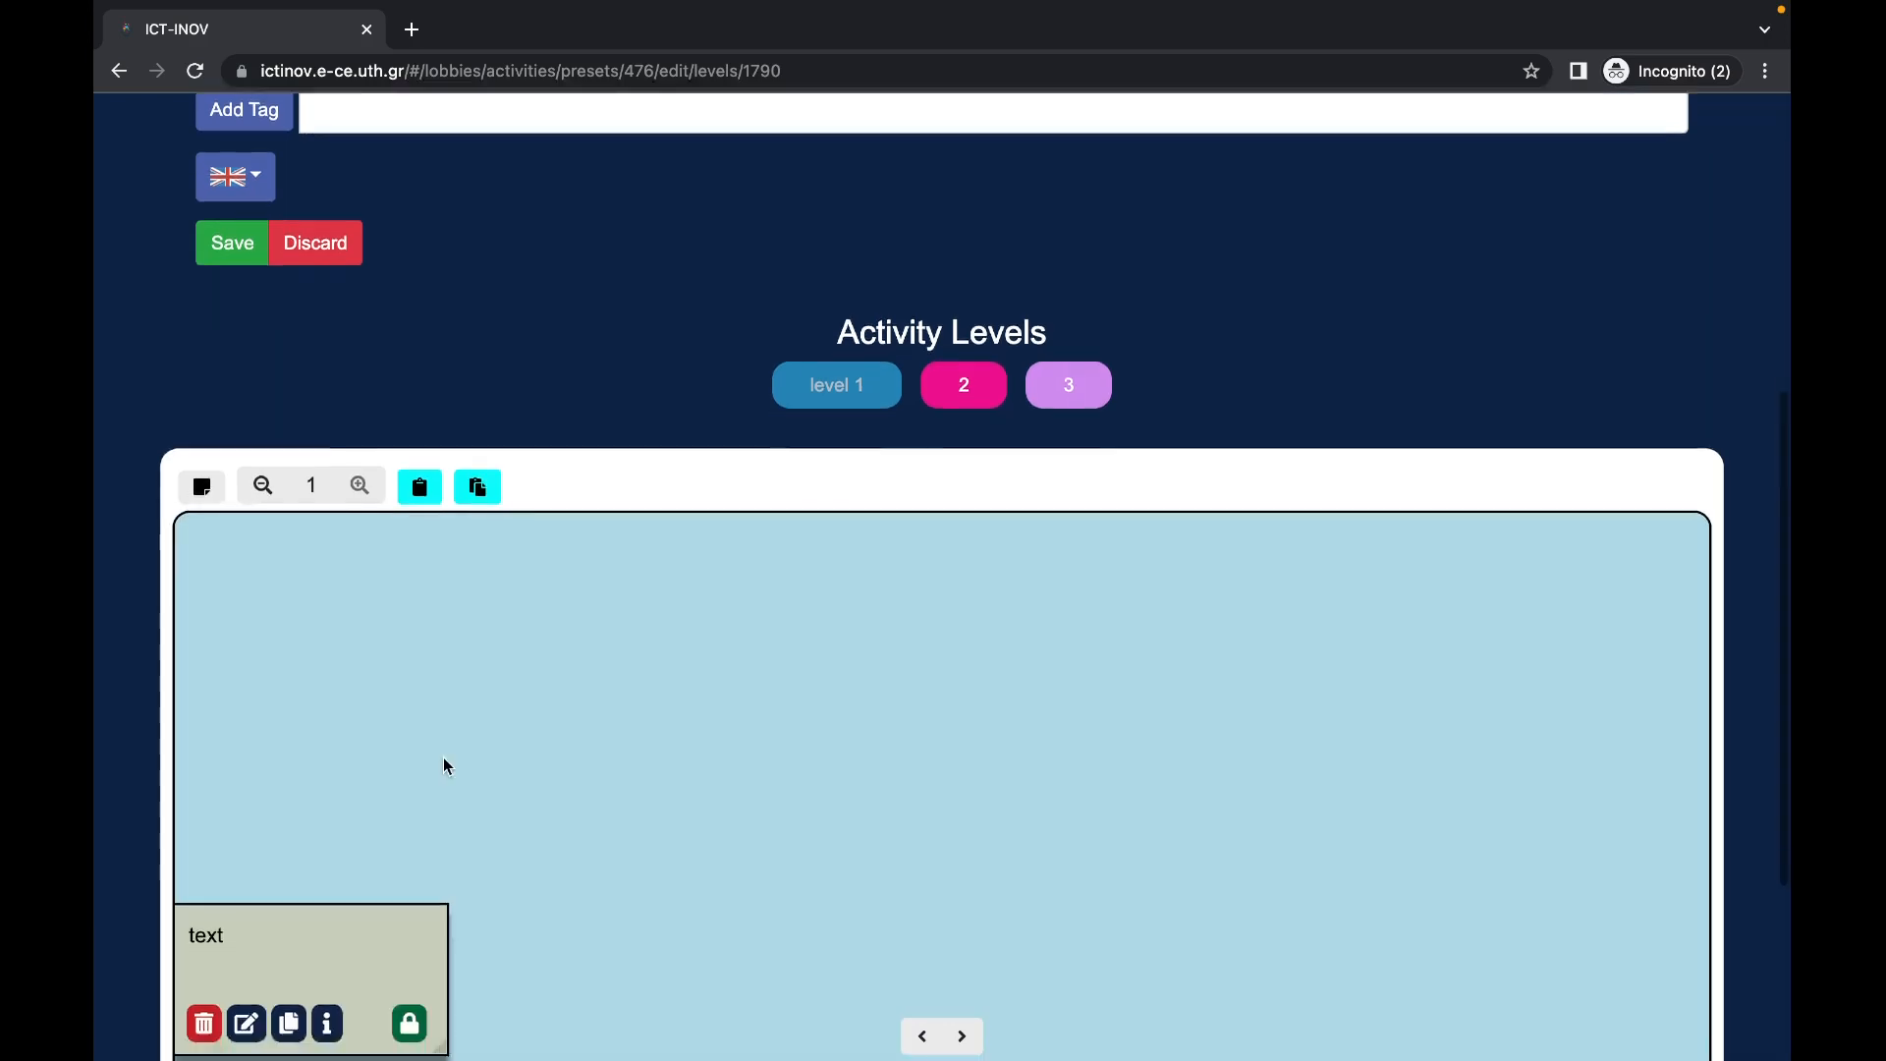
scroll(444, 757, down, 3)
drag(386, 658, 395, 1002)
scroll(431, 784, down, 1)
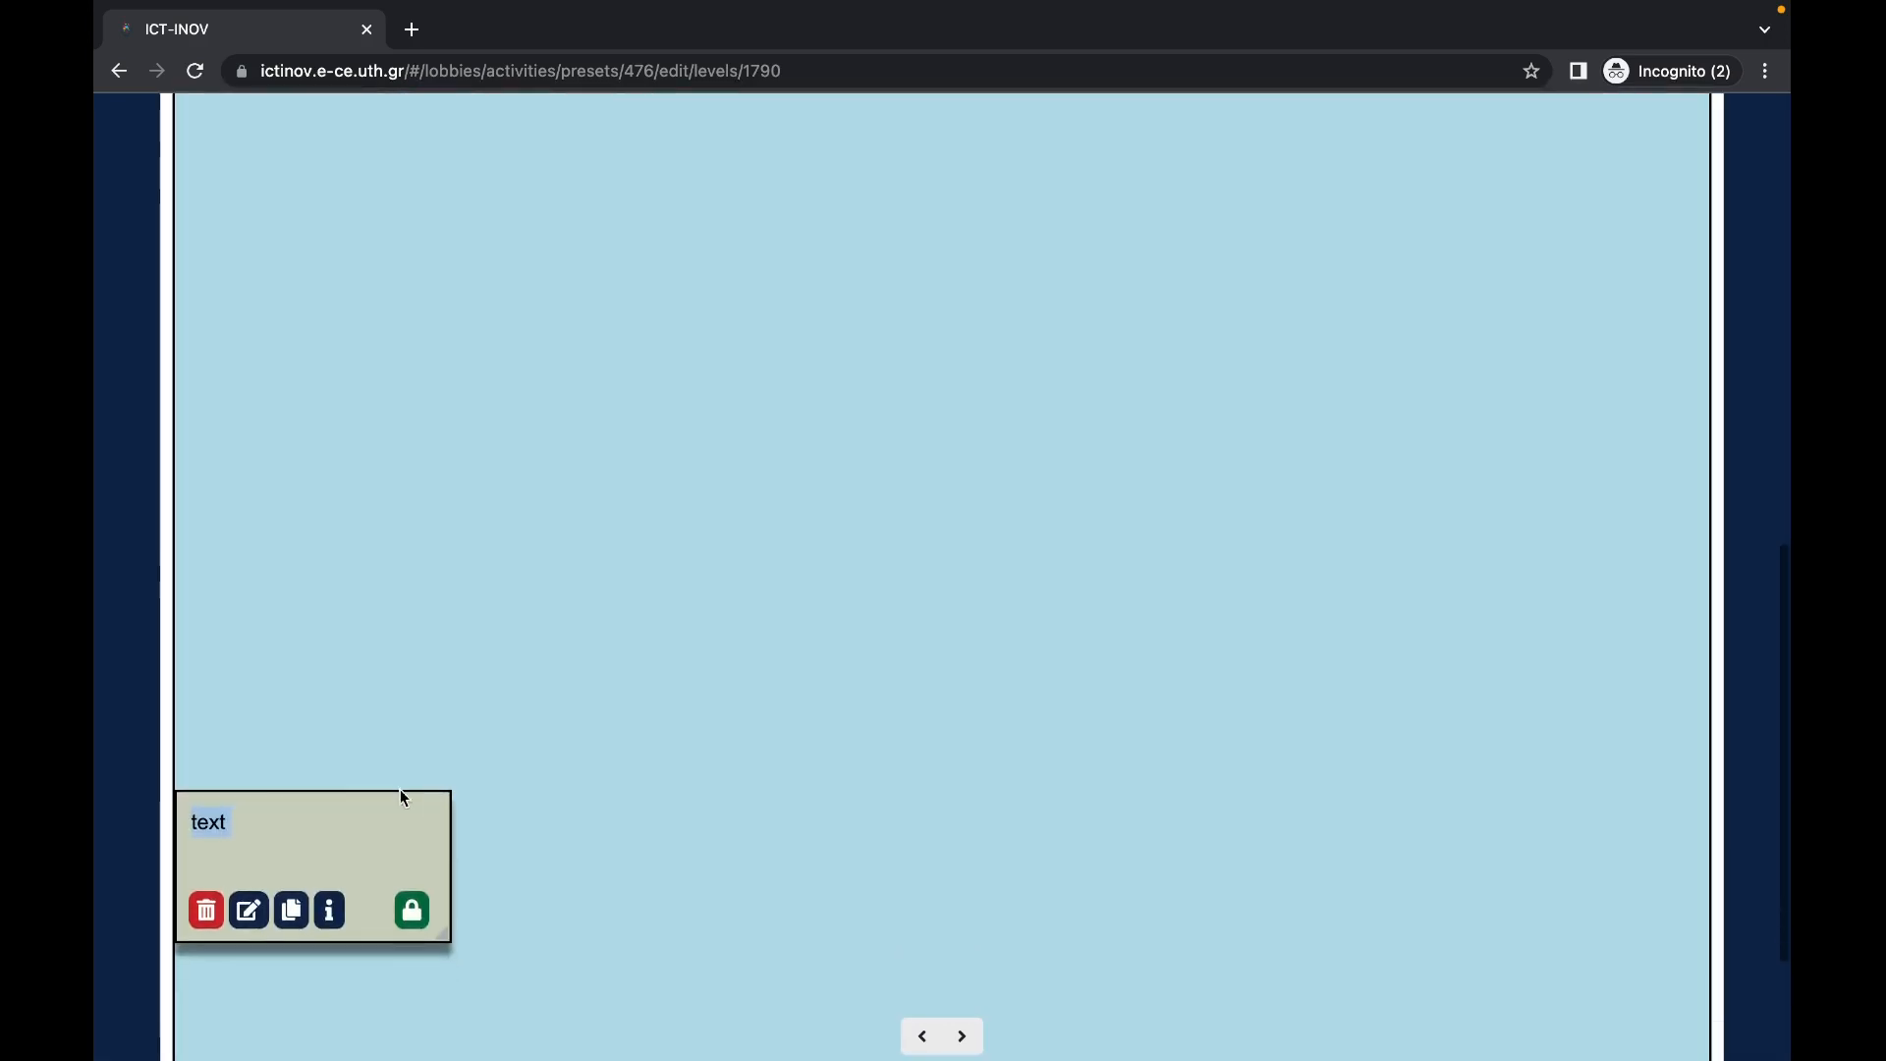
drag(403, 798, 1636, 761)
scroll(1111, 656, down, 2)
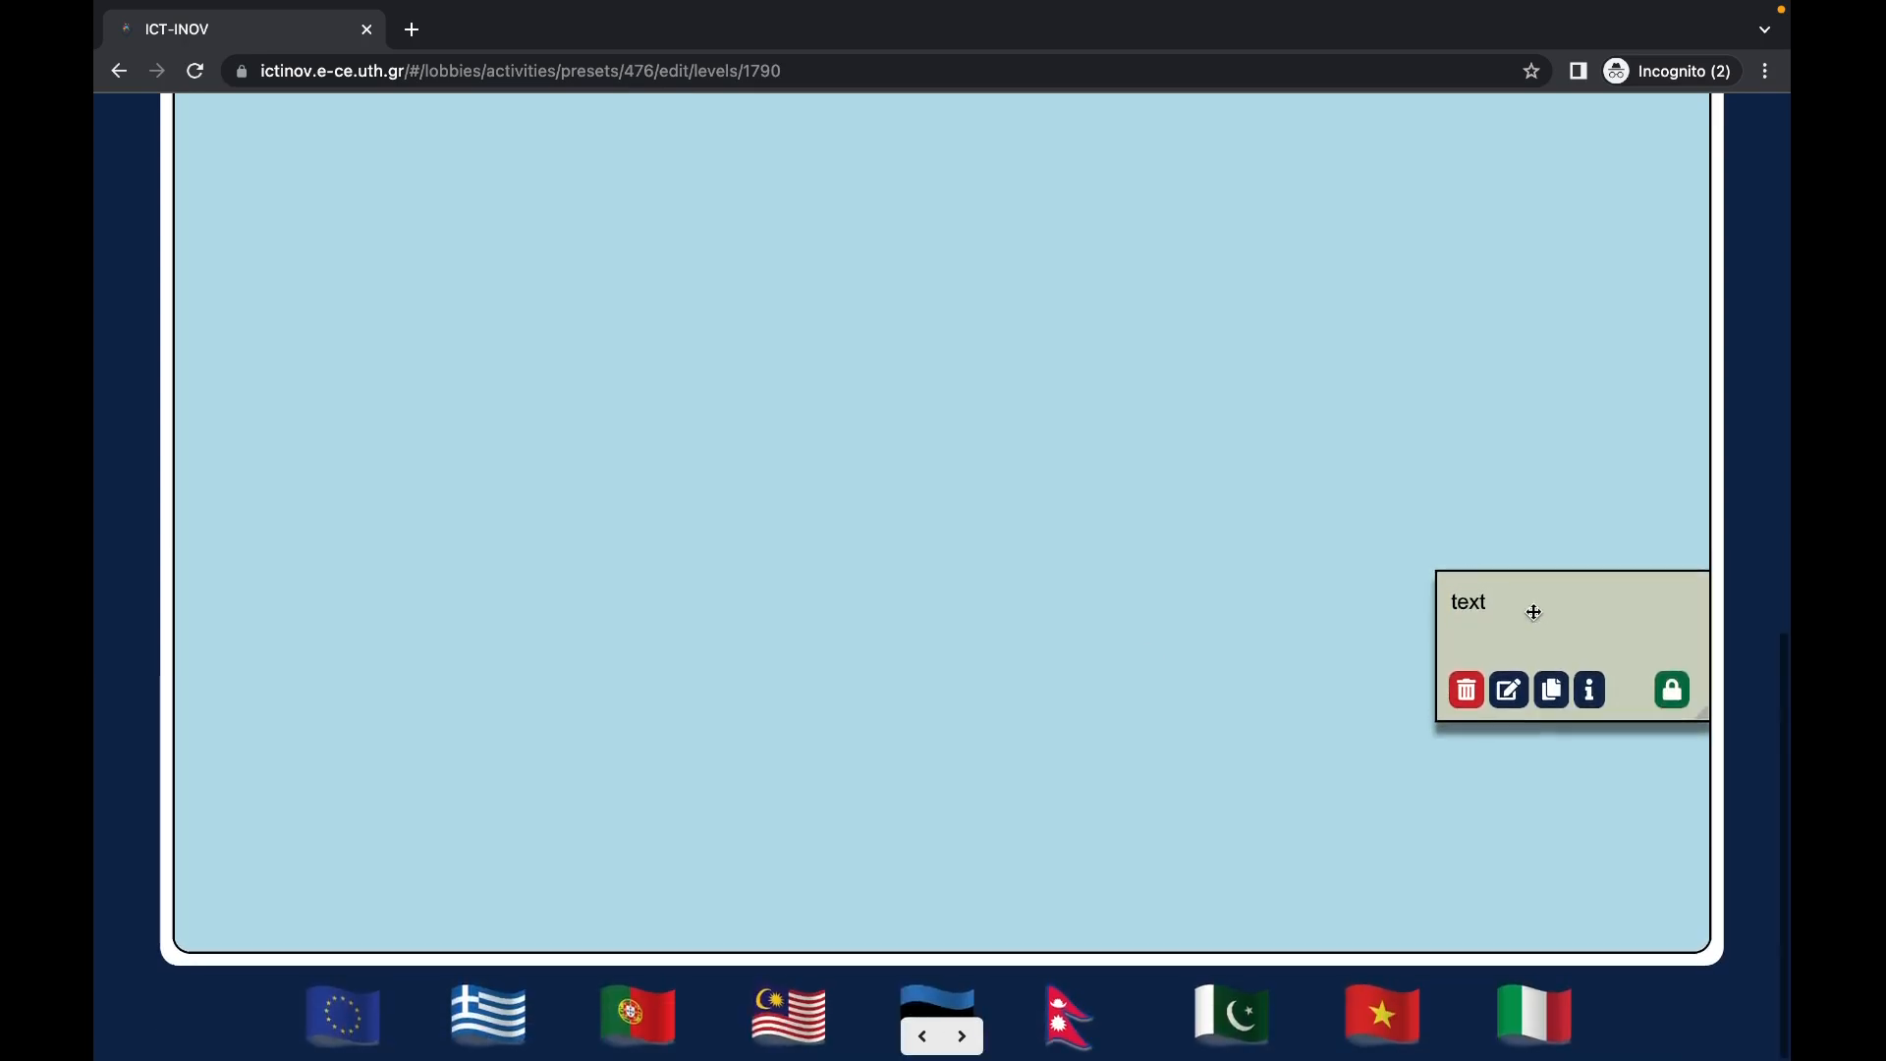
drag(1534, 613, 1637, 1015)
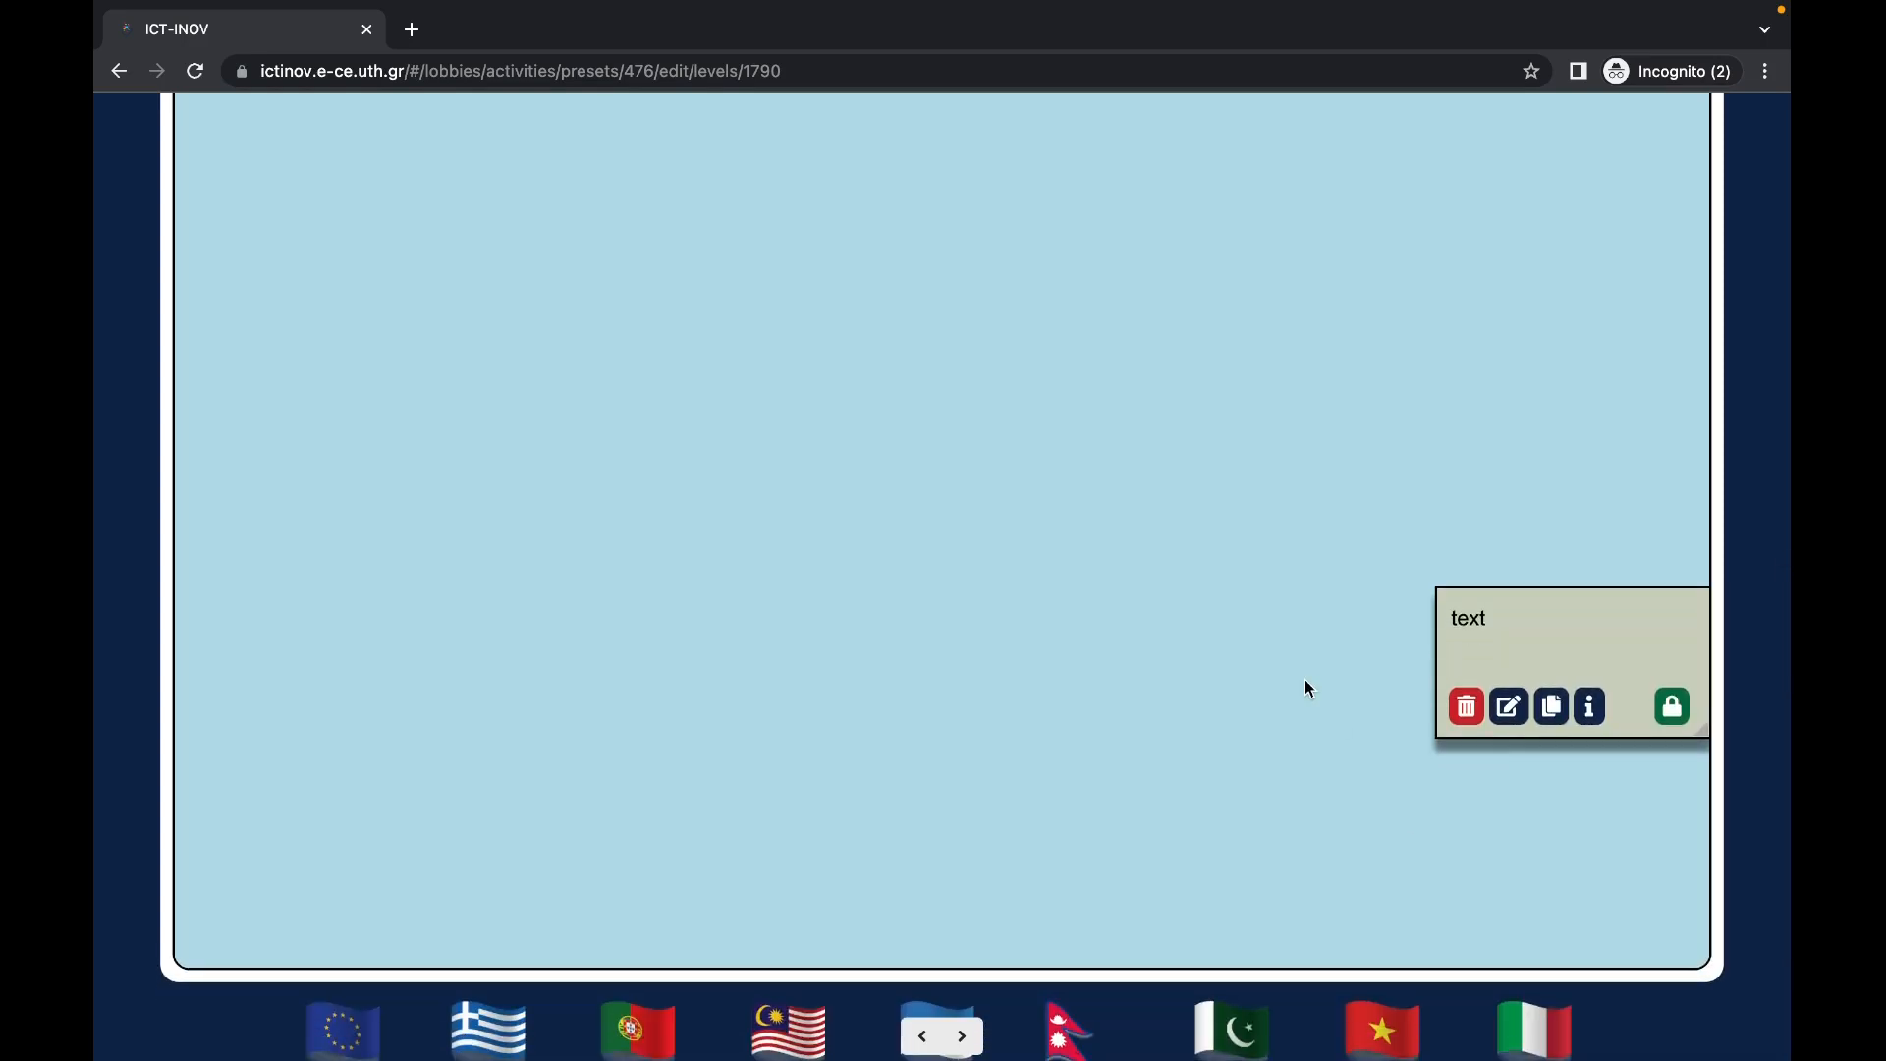
scroll(916, 521, up, 10)
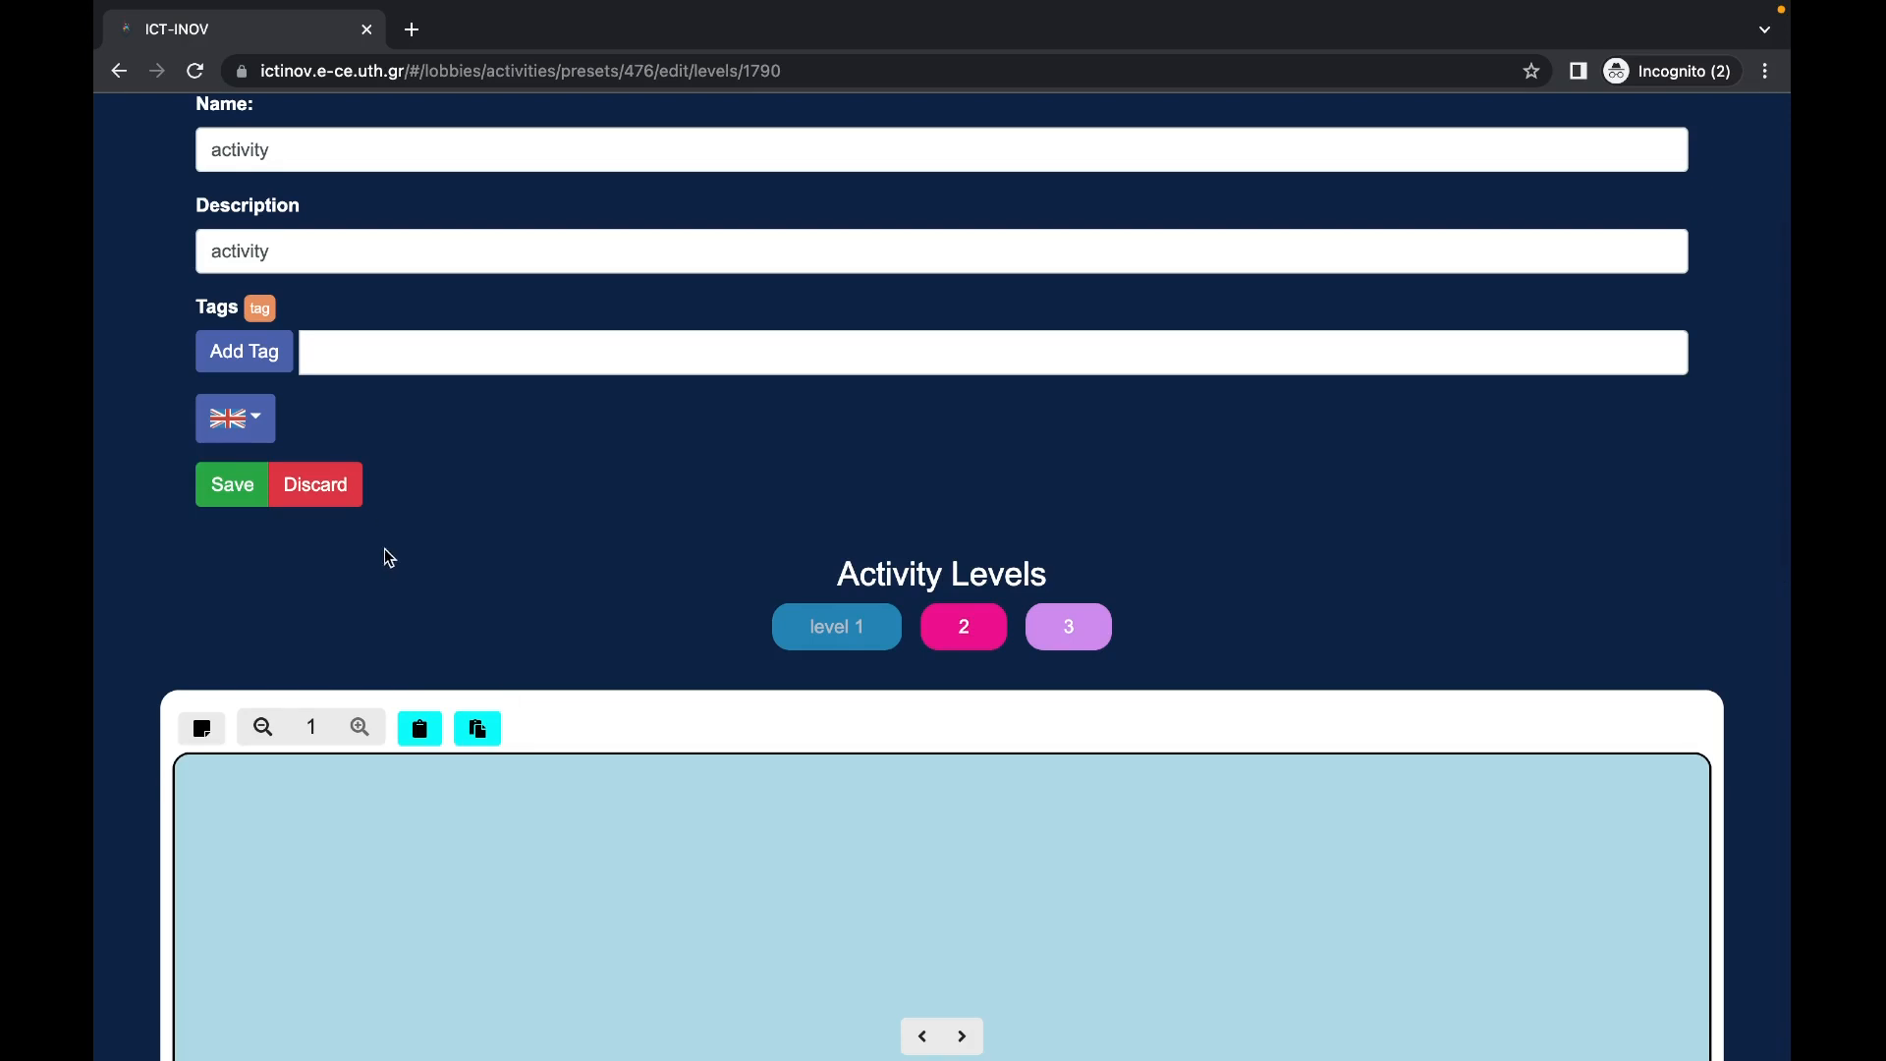
Step: Copy level 1's content into level 2, then switch back to level 1
click(420, 728)
click(954, 634)
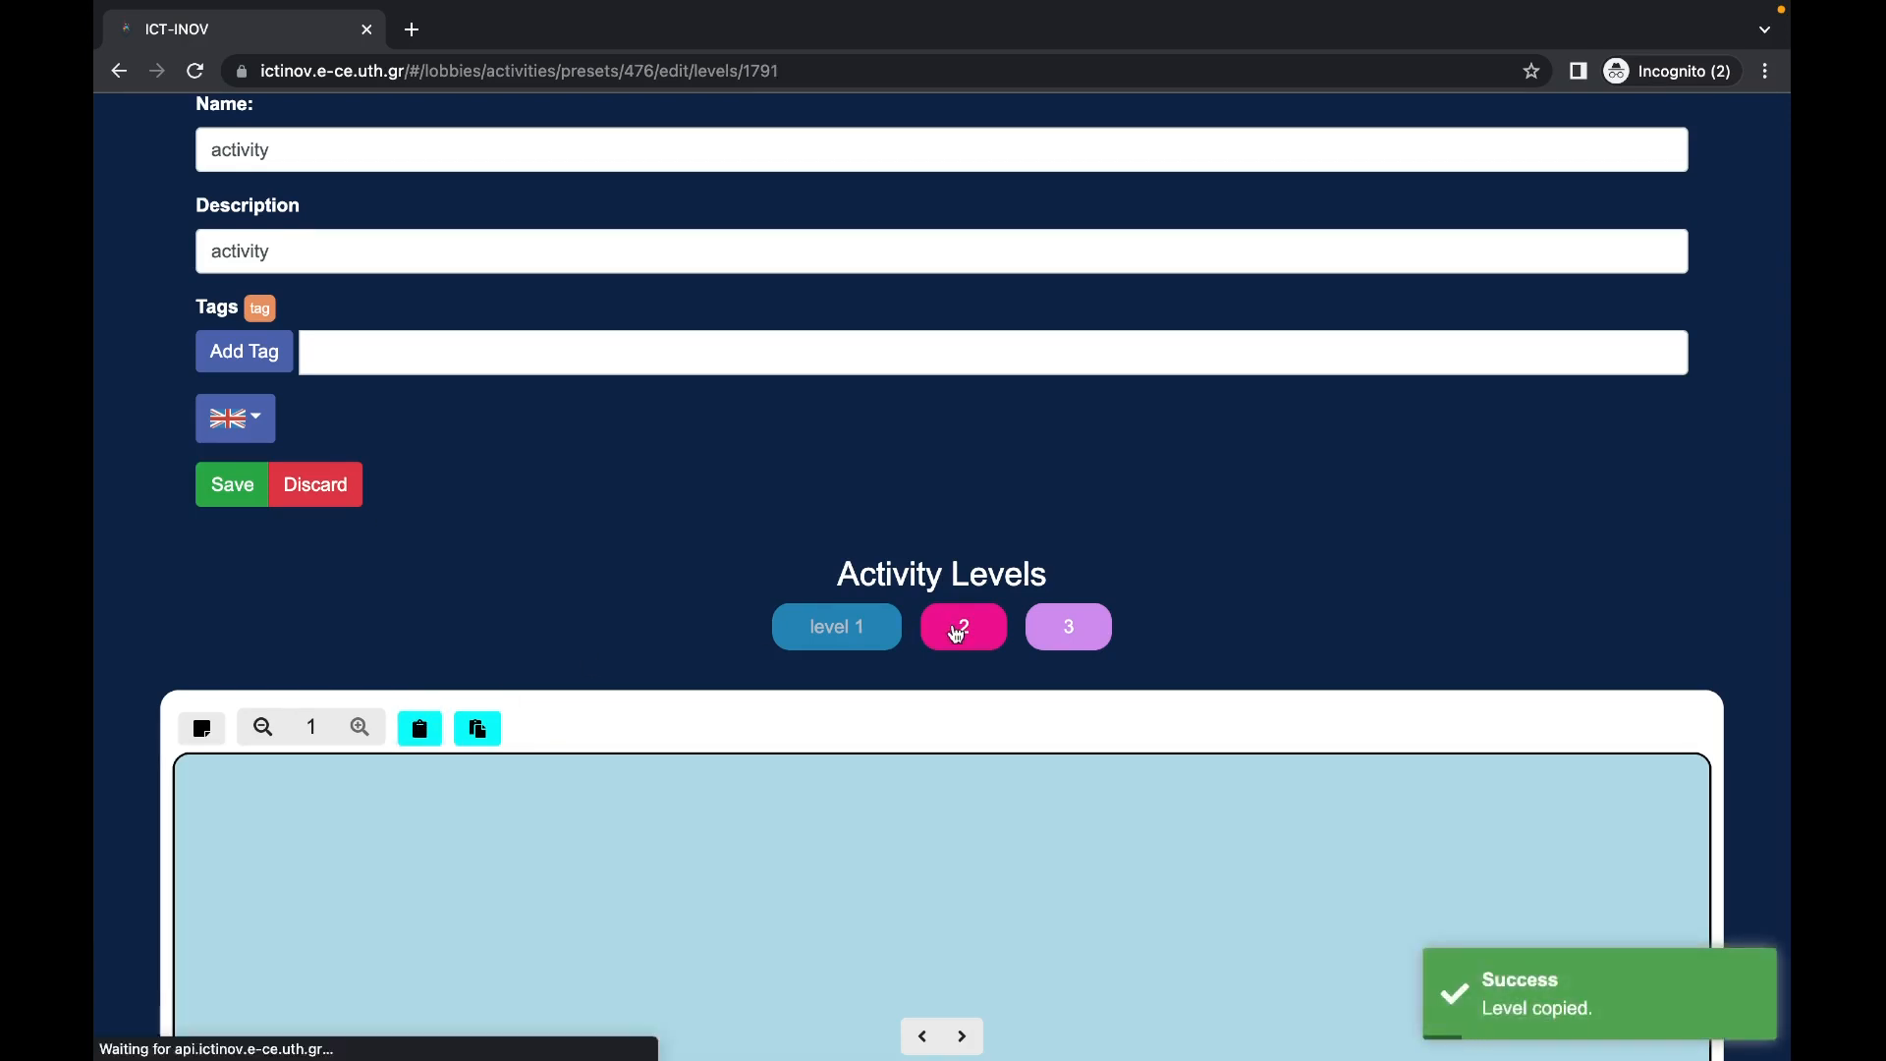
click(478, 611)
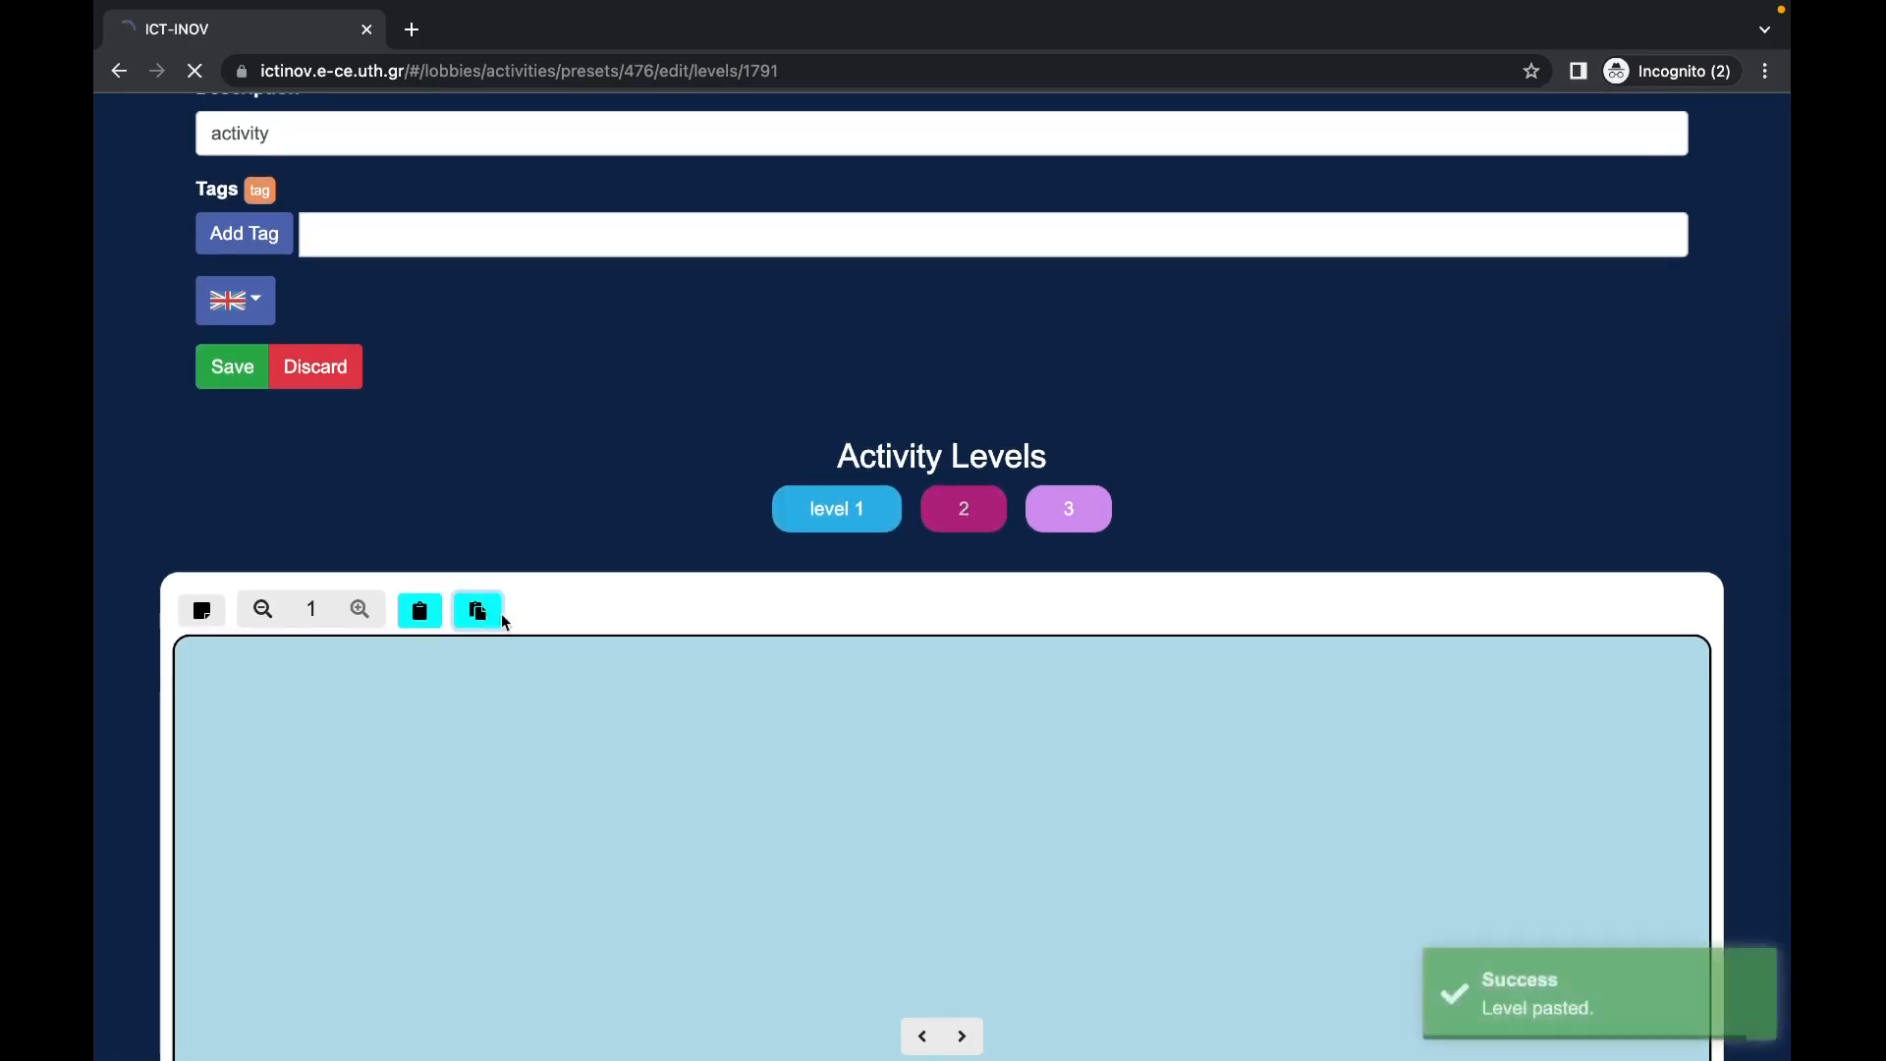
scroll(906, 727, down, 2)
scroll(902, 765, down, 8)
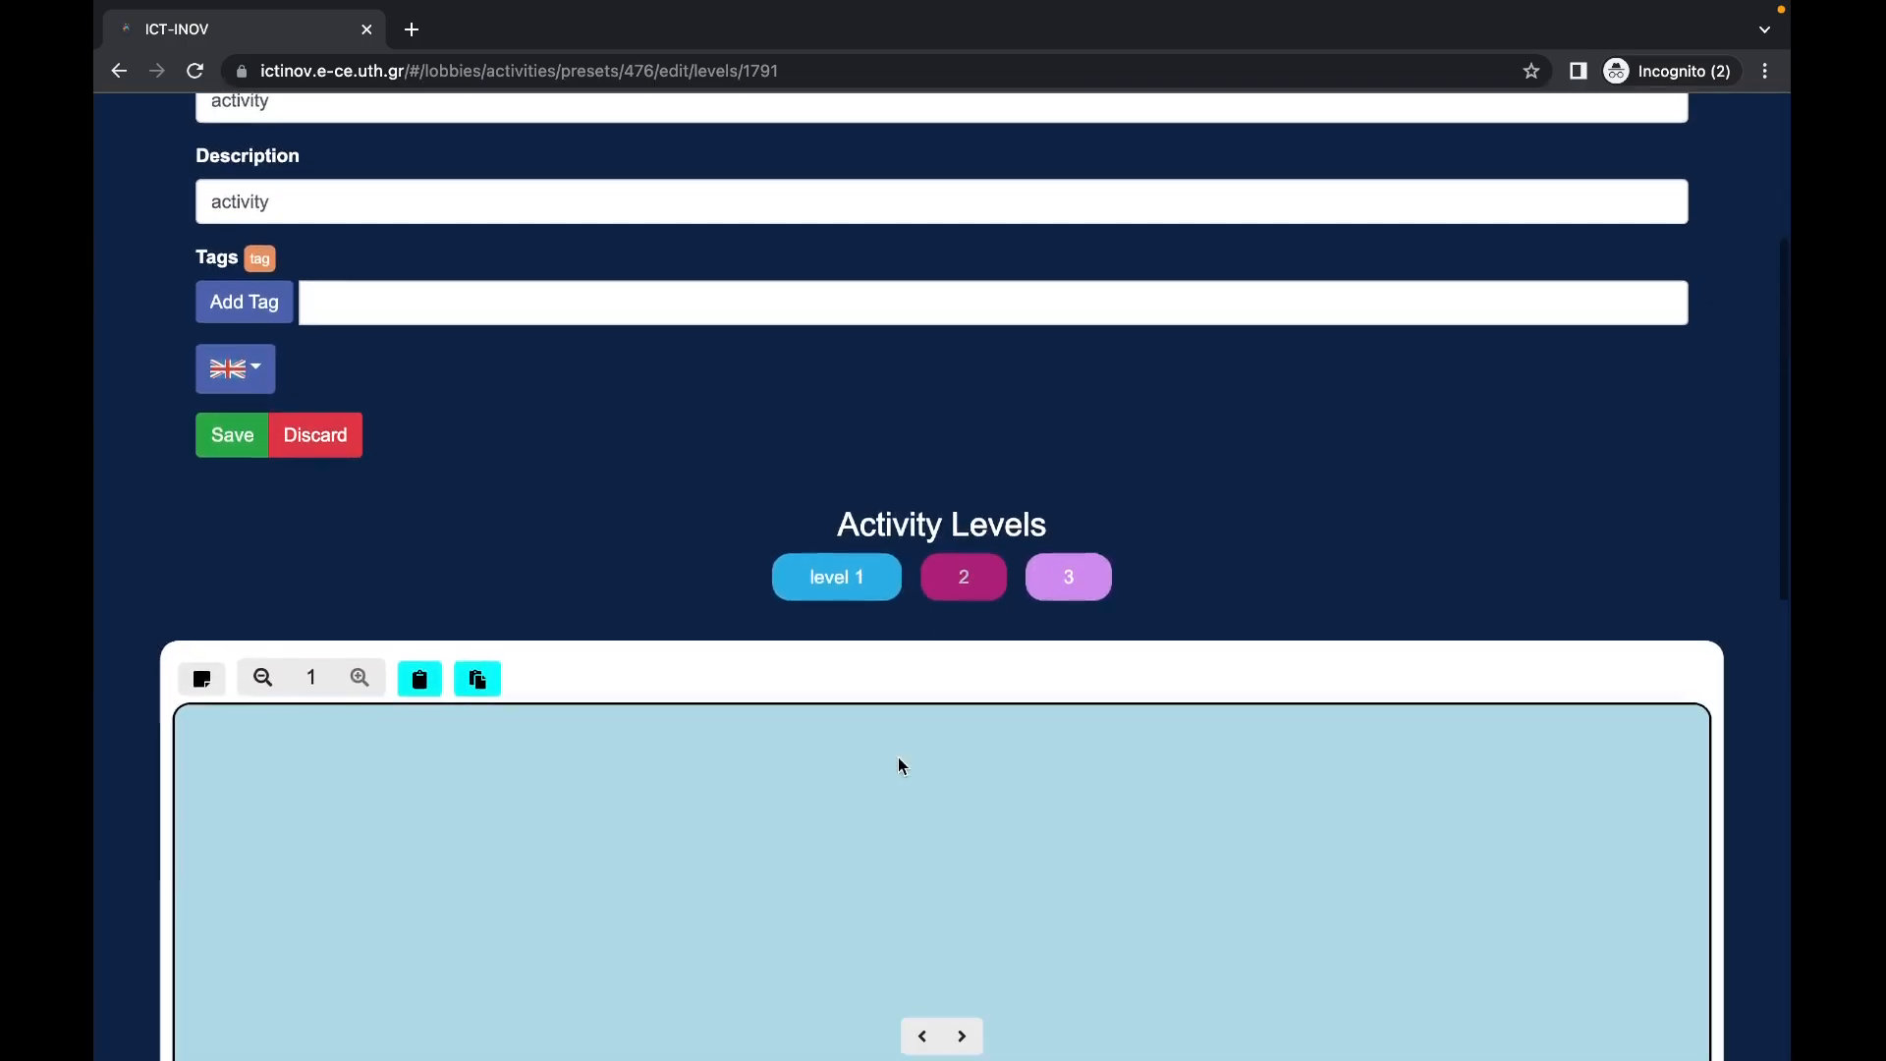
scroll(886, 791, up, 10)
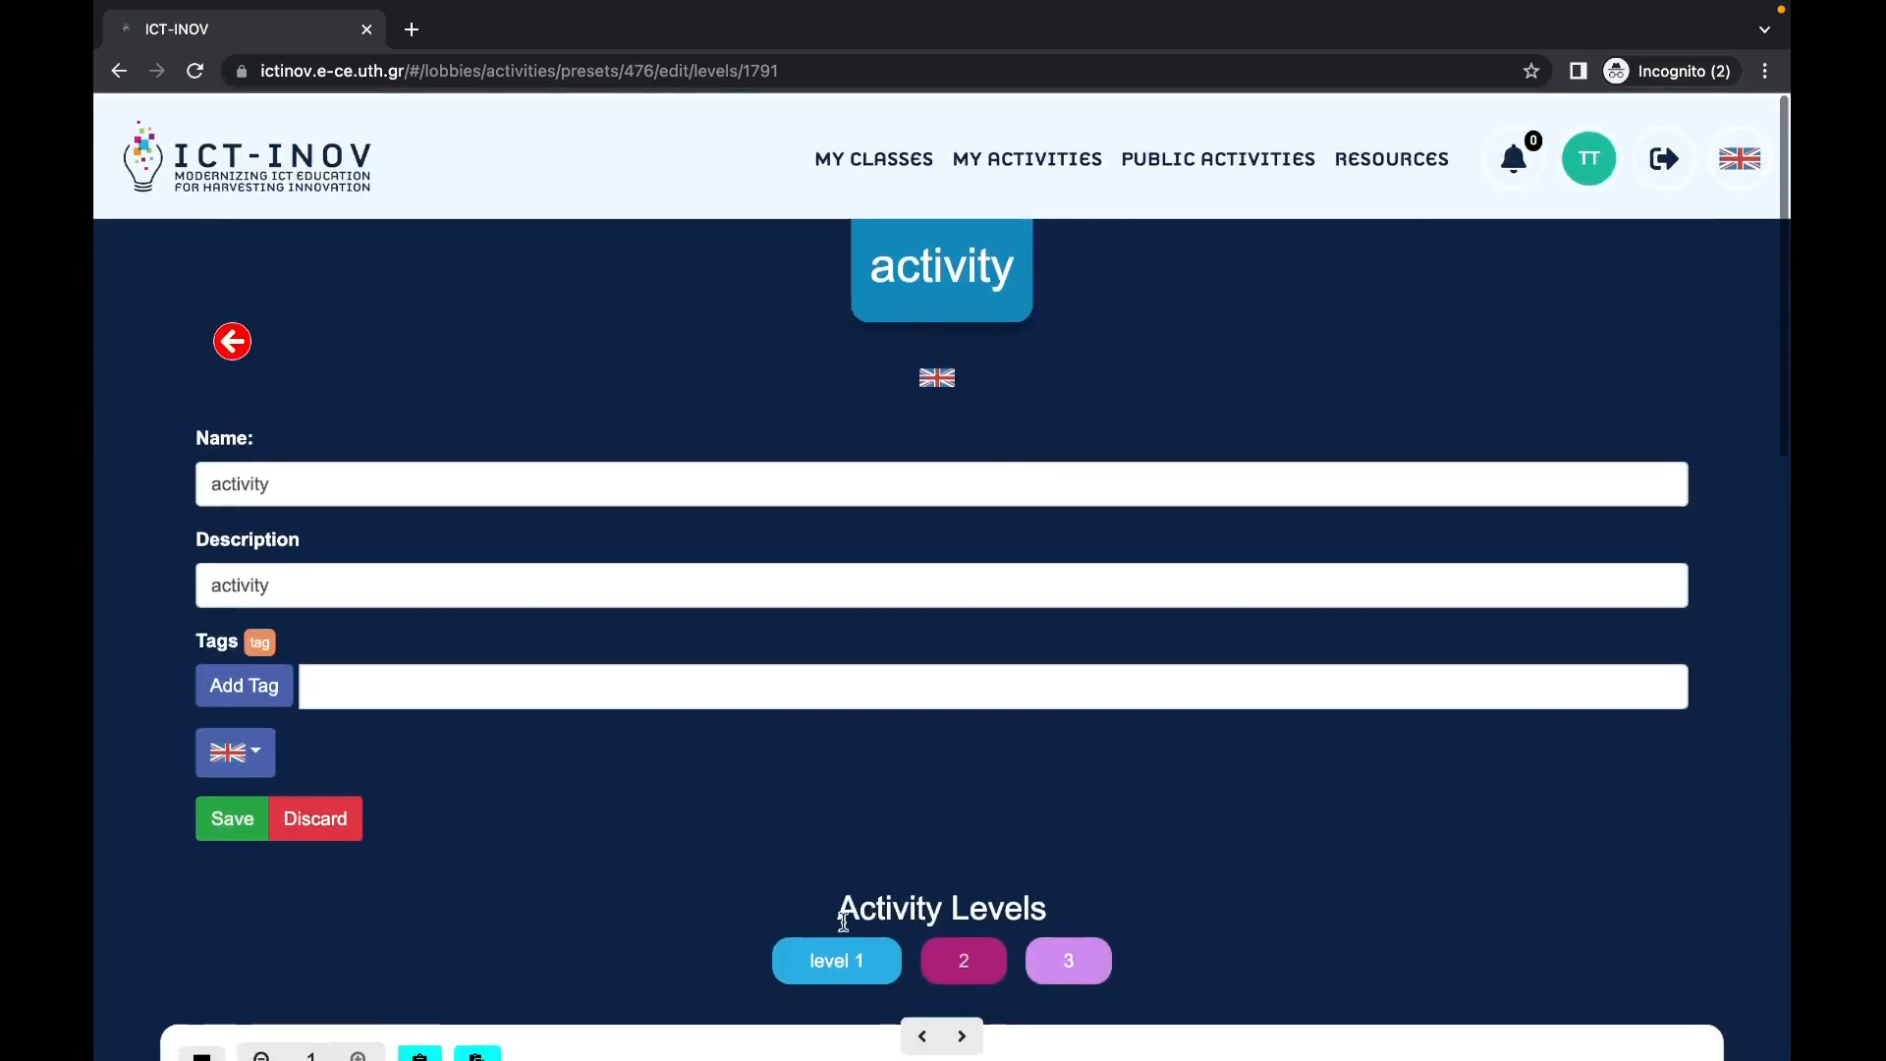
click(836, 971)
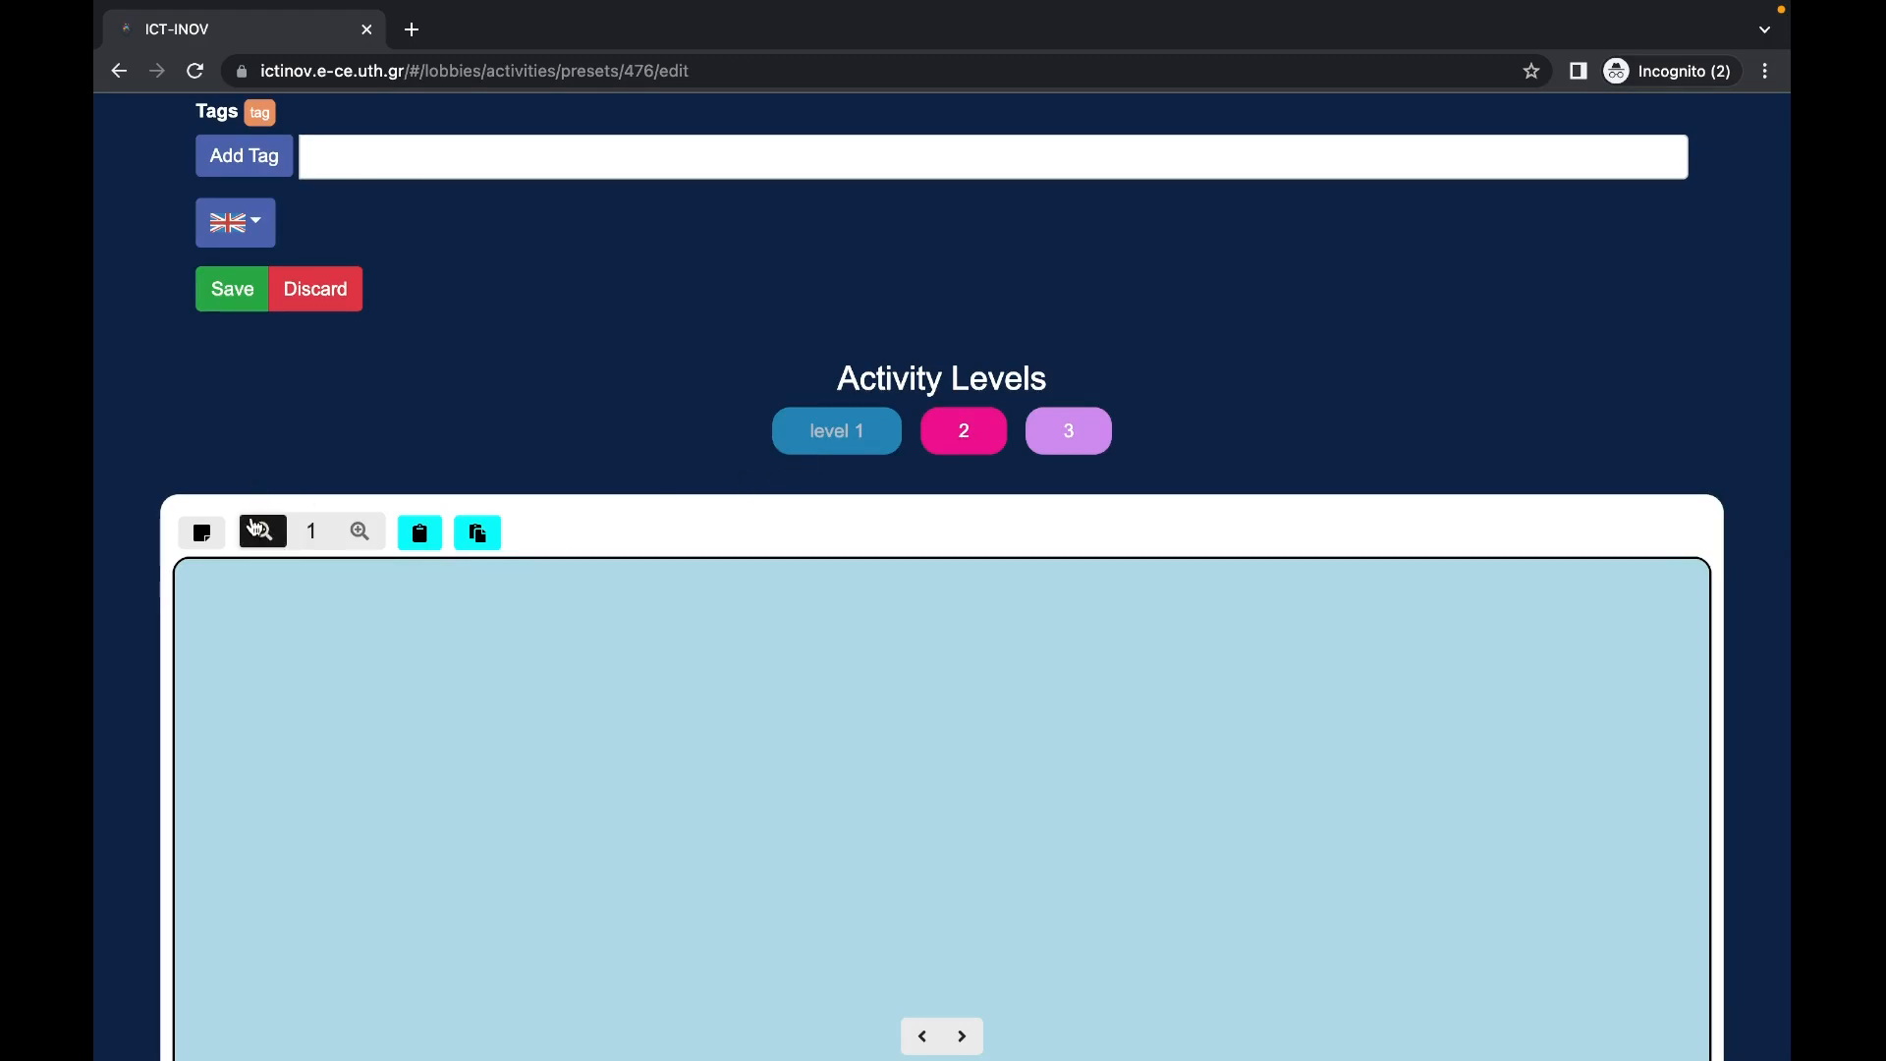
Step: Zoom the canvas out to half size and back to full size
click(262, 532)
click(263, 531)
scroll(412, 719, down, 5)
scroll(413, 719, up, 10)
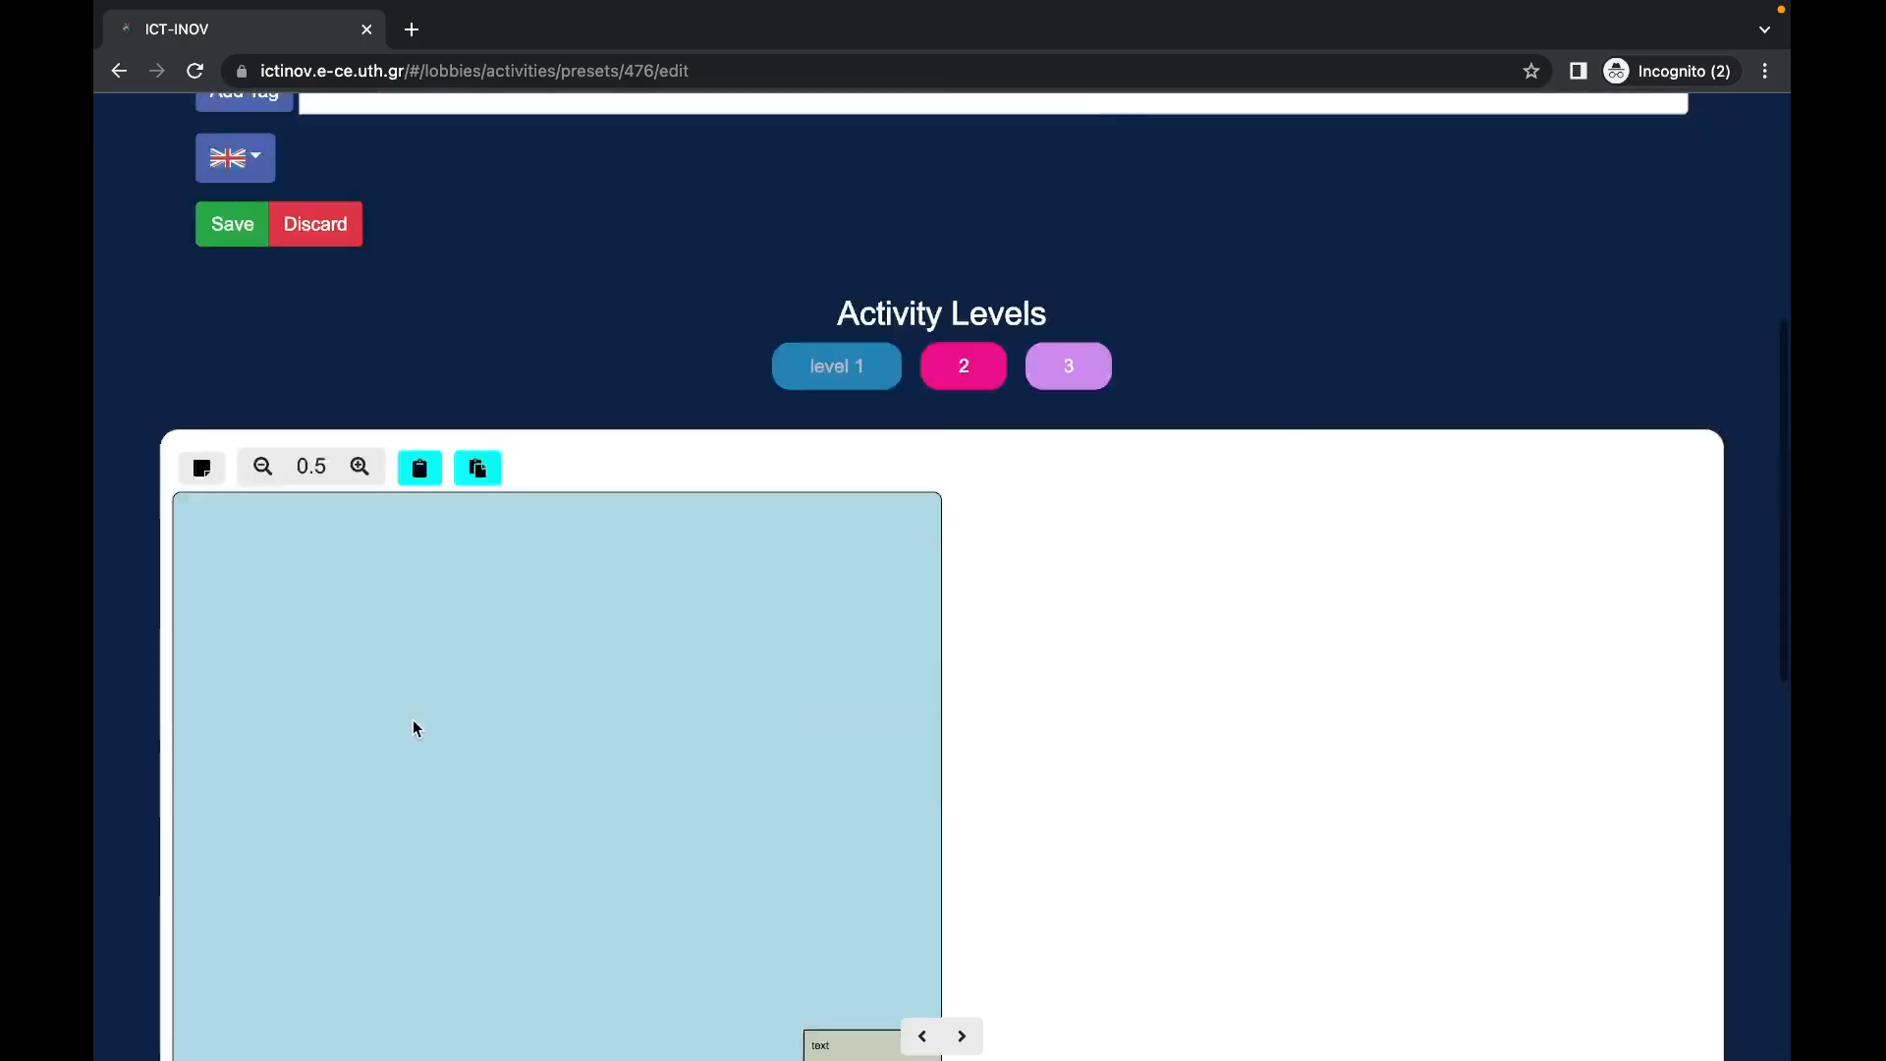
click(359, 856)
click(360, 857)
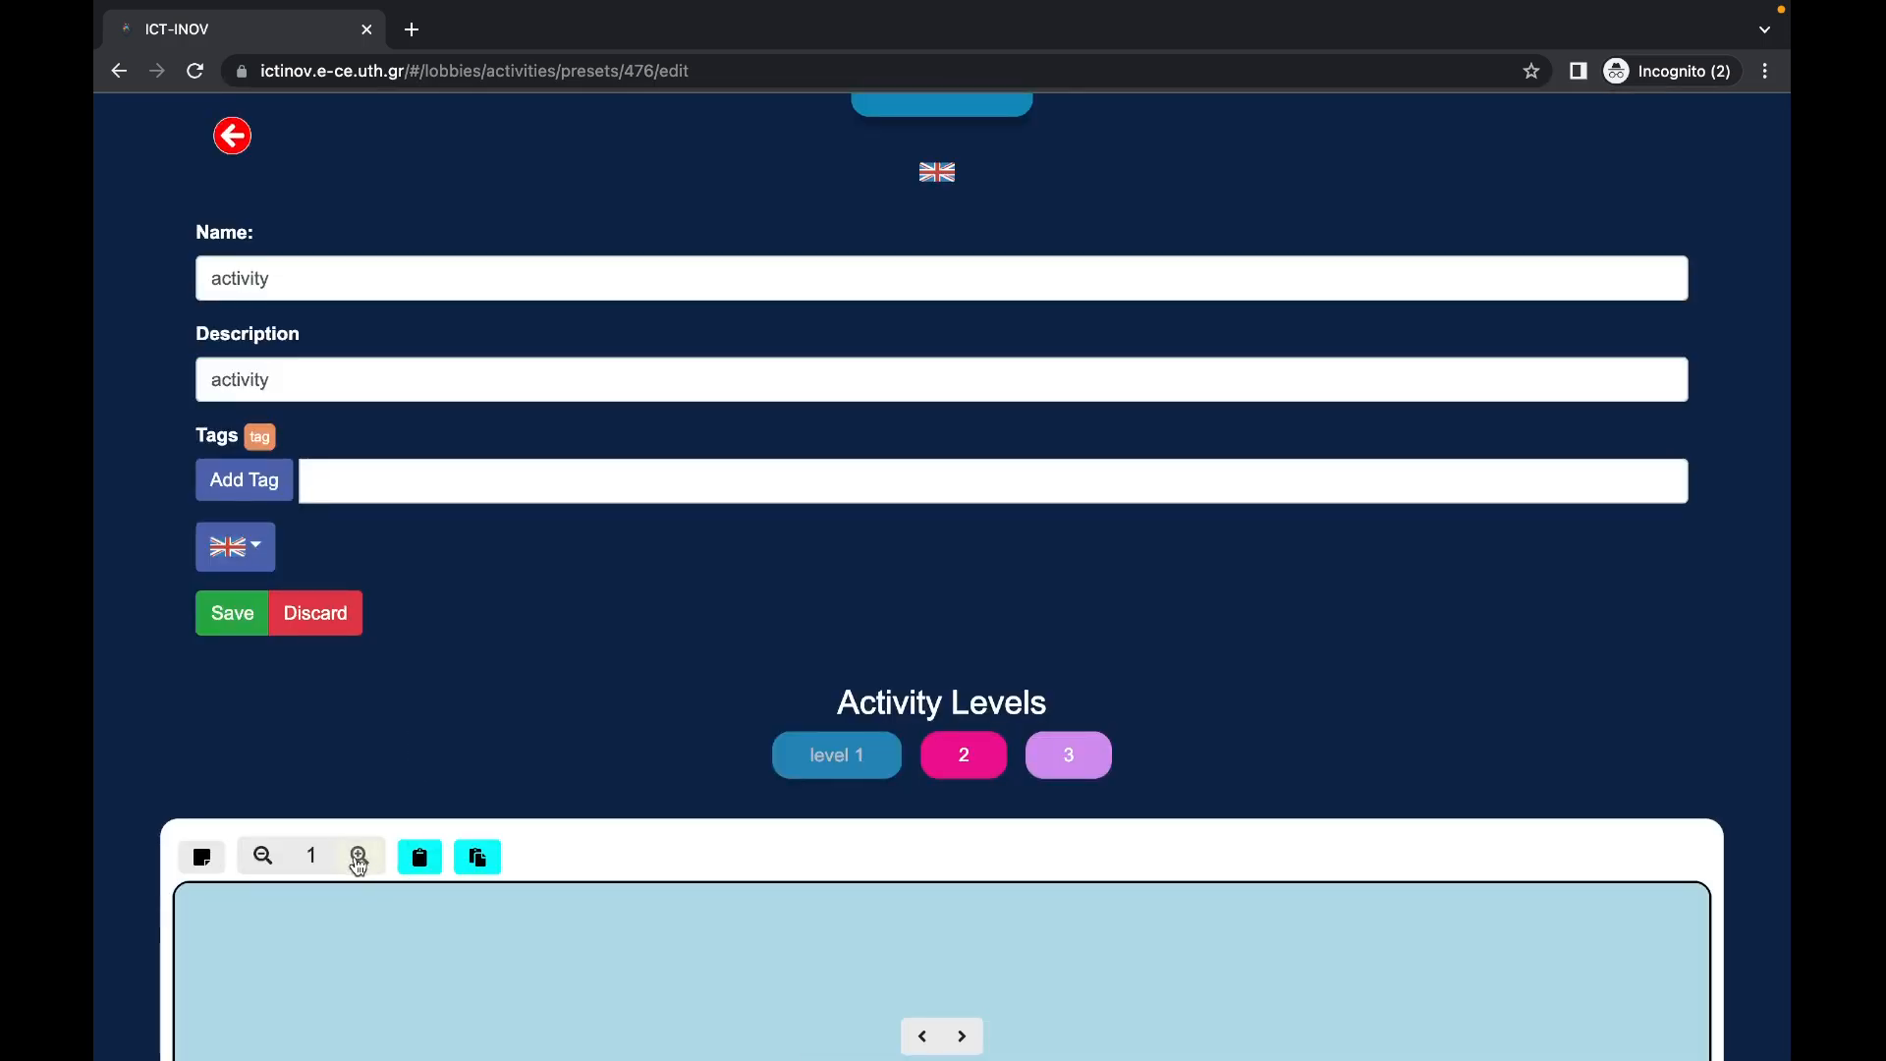
Step: Leave the activity editor for the empty My Classes page
scroll(355, 864, down, 5)
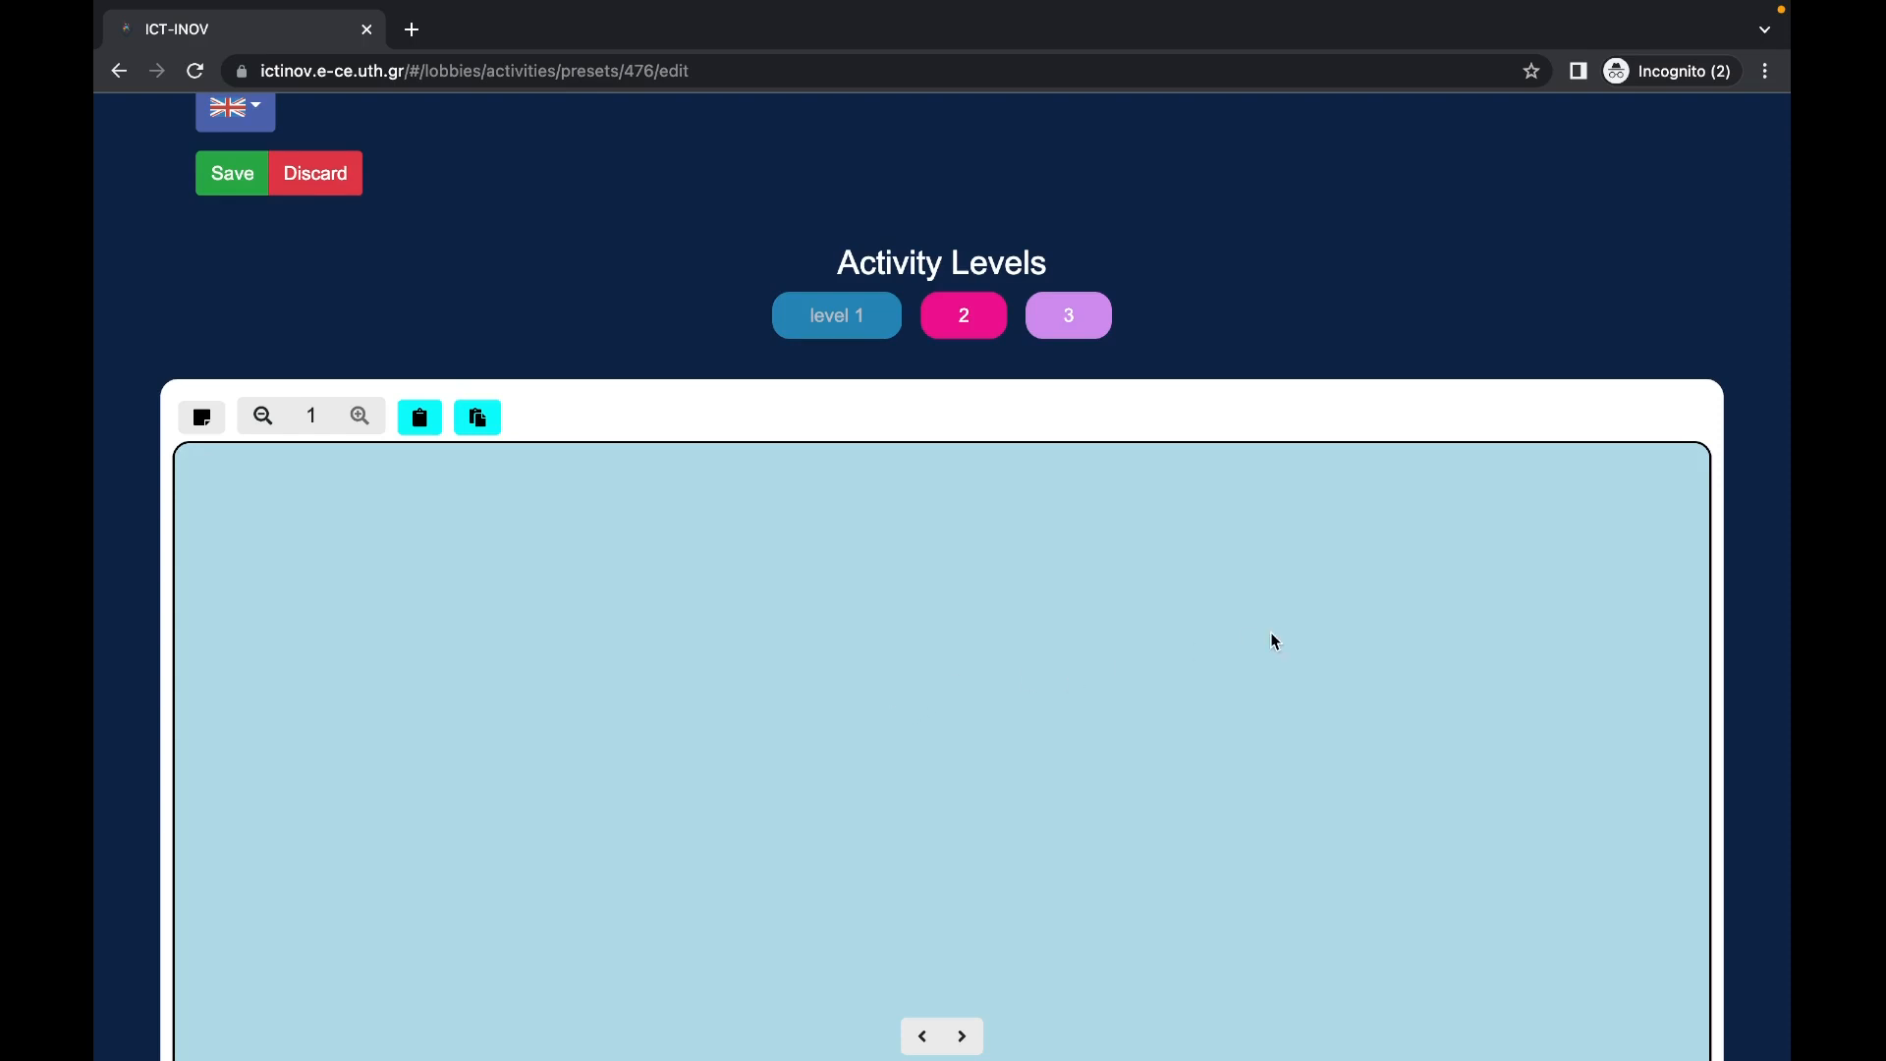
scroll(1273, 641, up, 10)
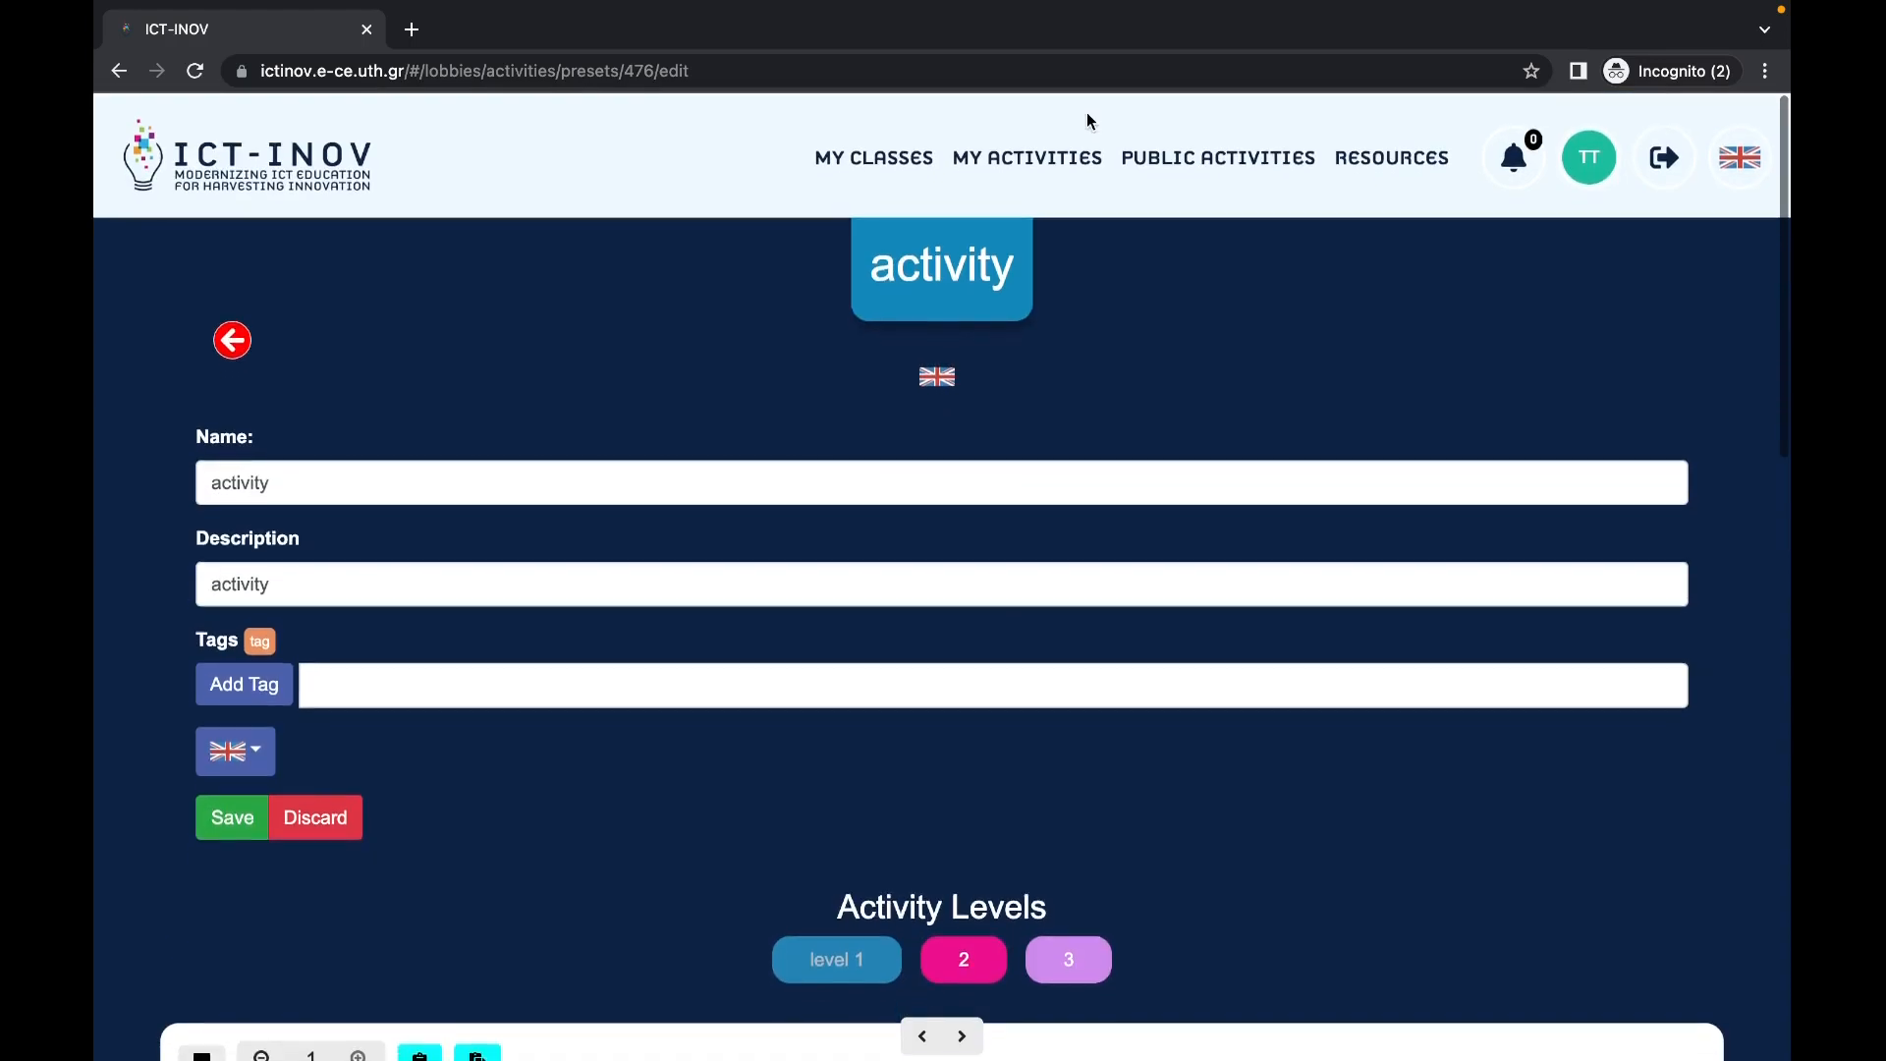
click(892, 157)
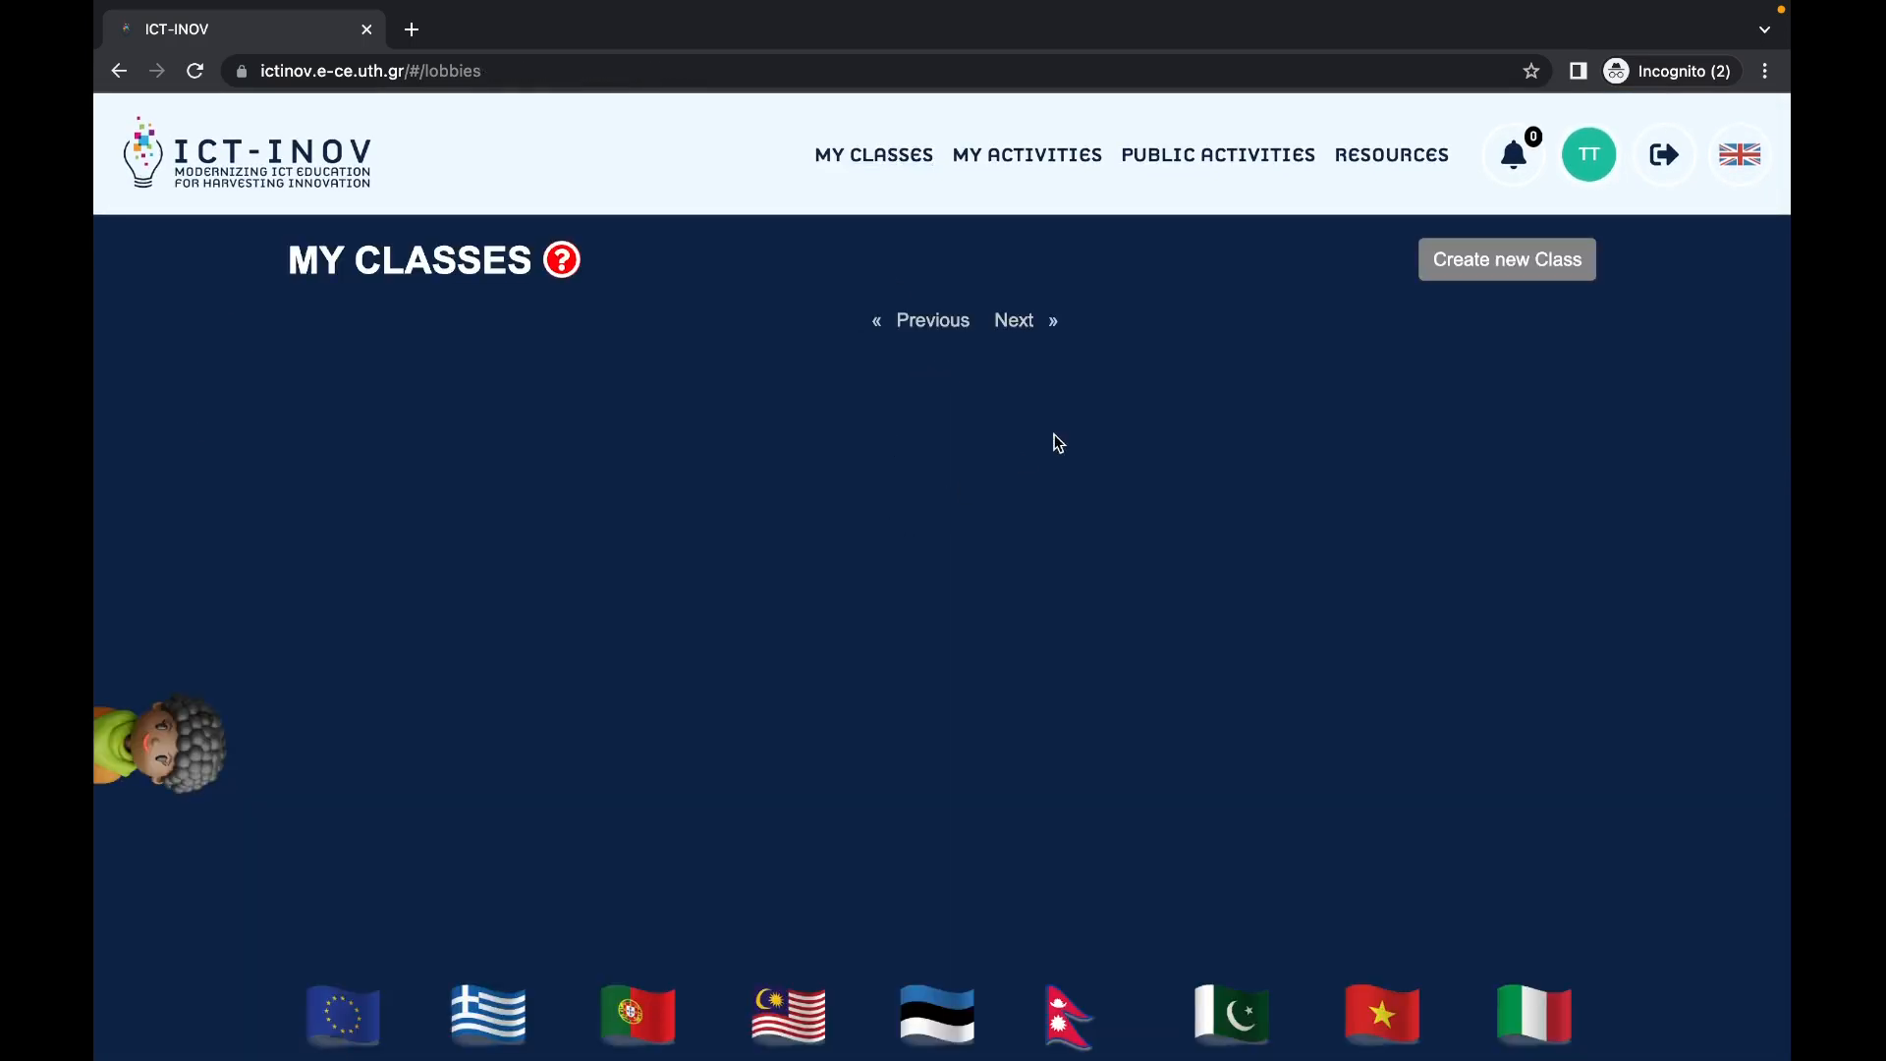
Step: Start a new class named 'class', described 'class', with learning objective 'learn'
click(1442, 271)
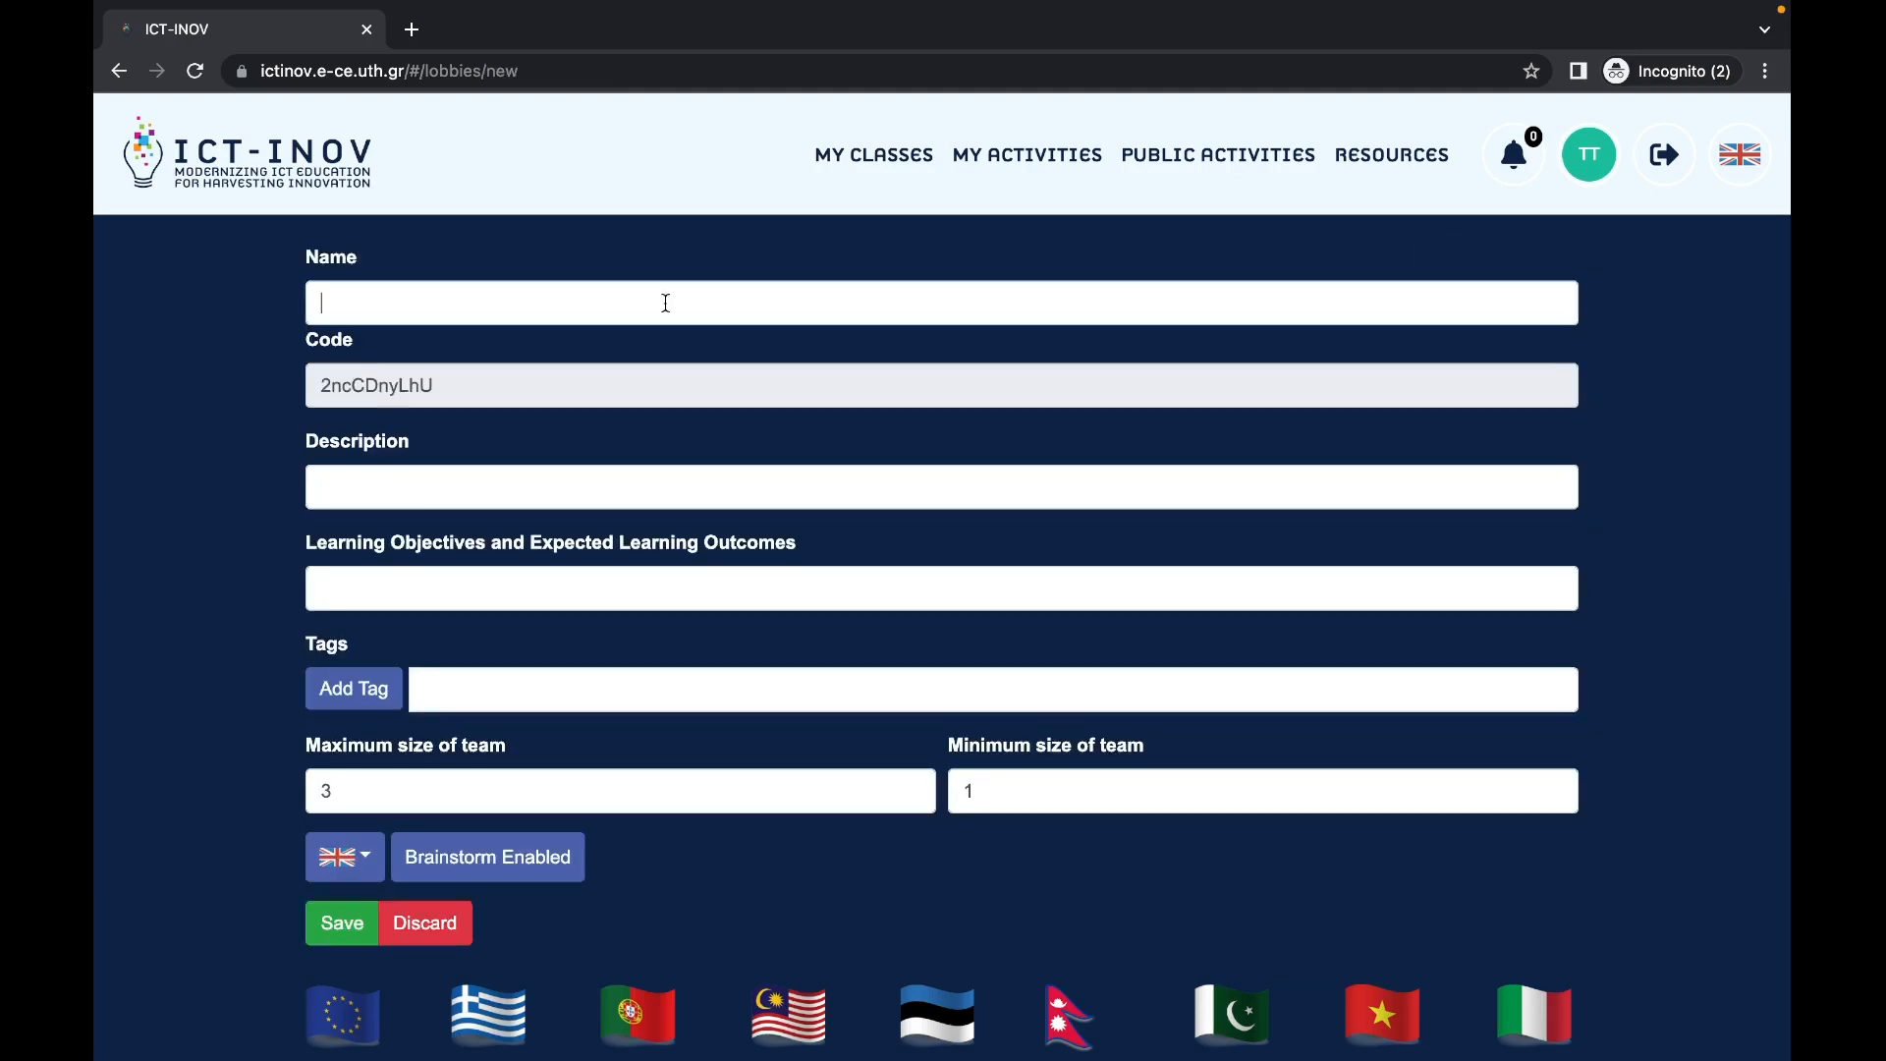
click(666, 303)
text(class)
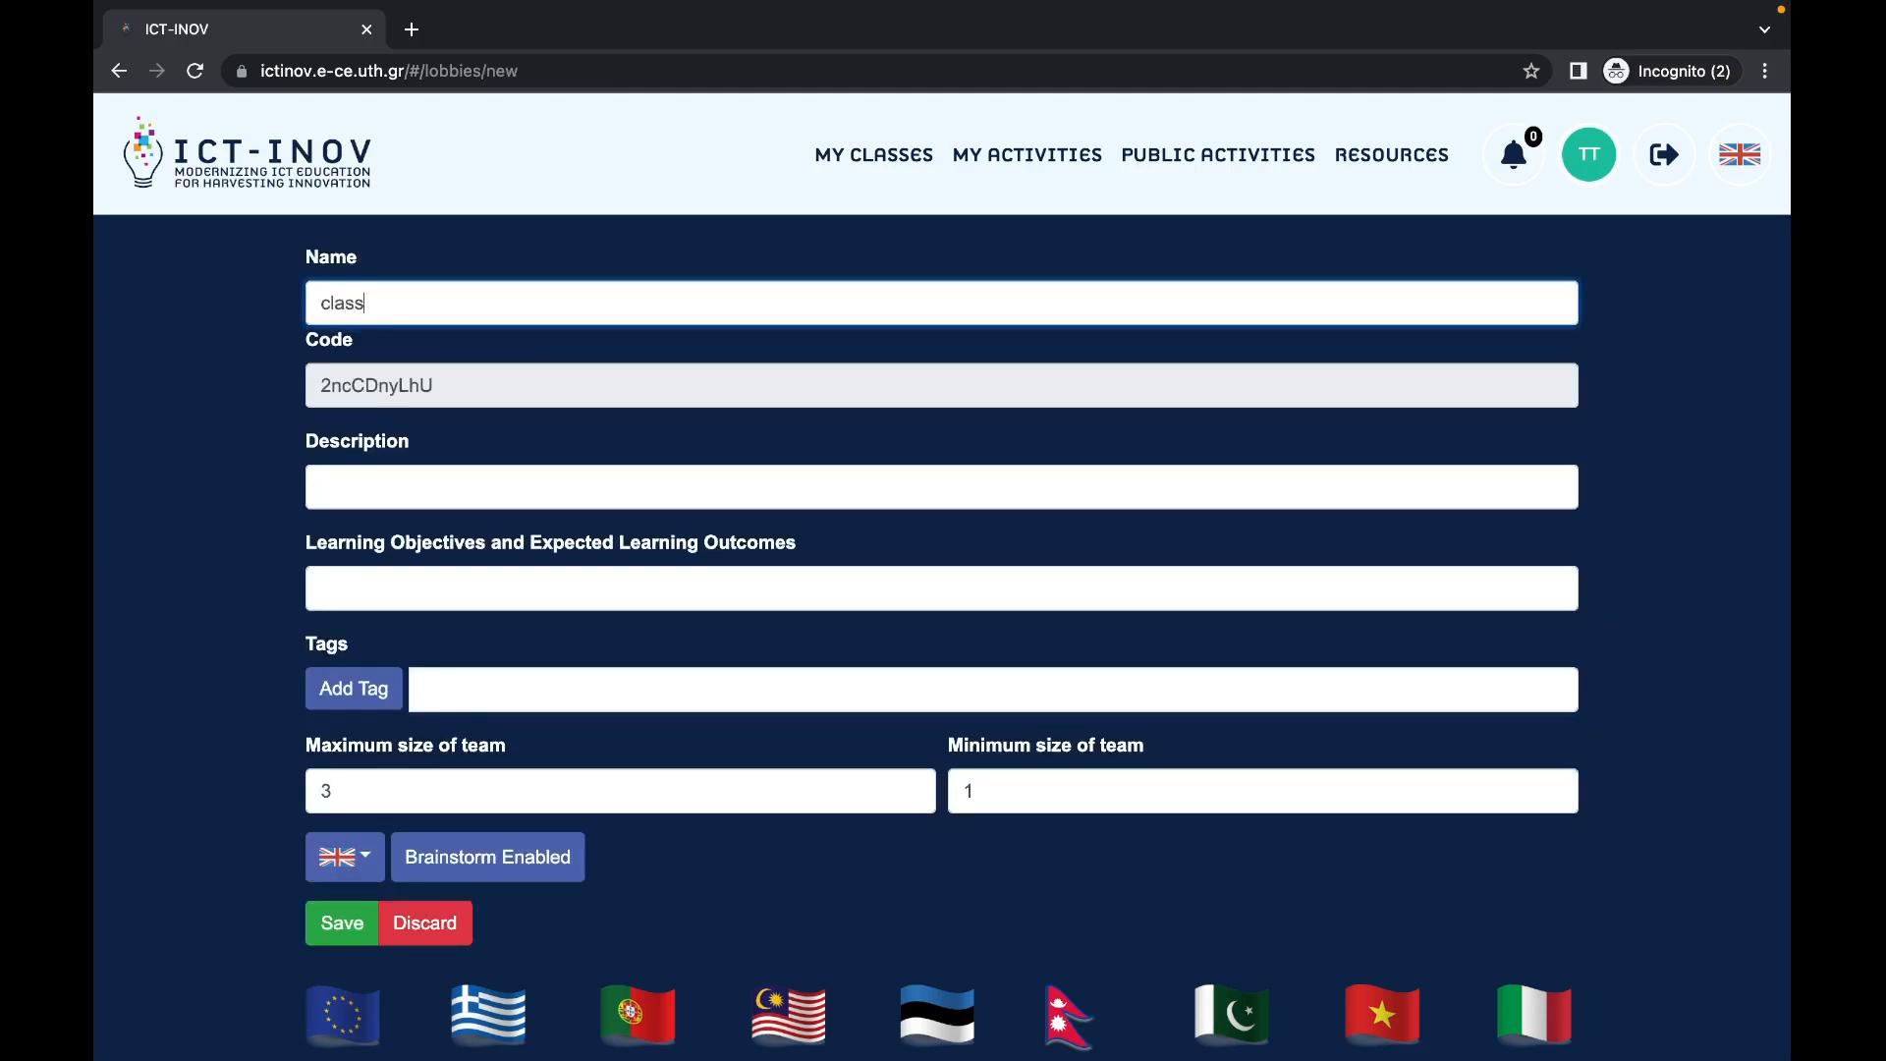
click(610, 483)
text(class)
key(Tab)
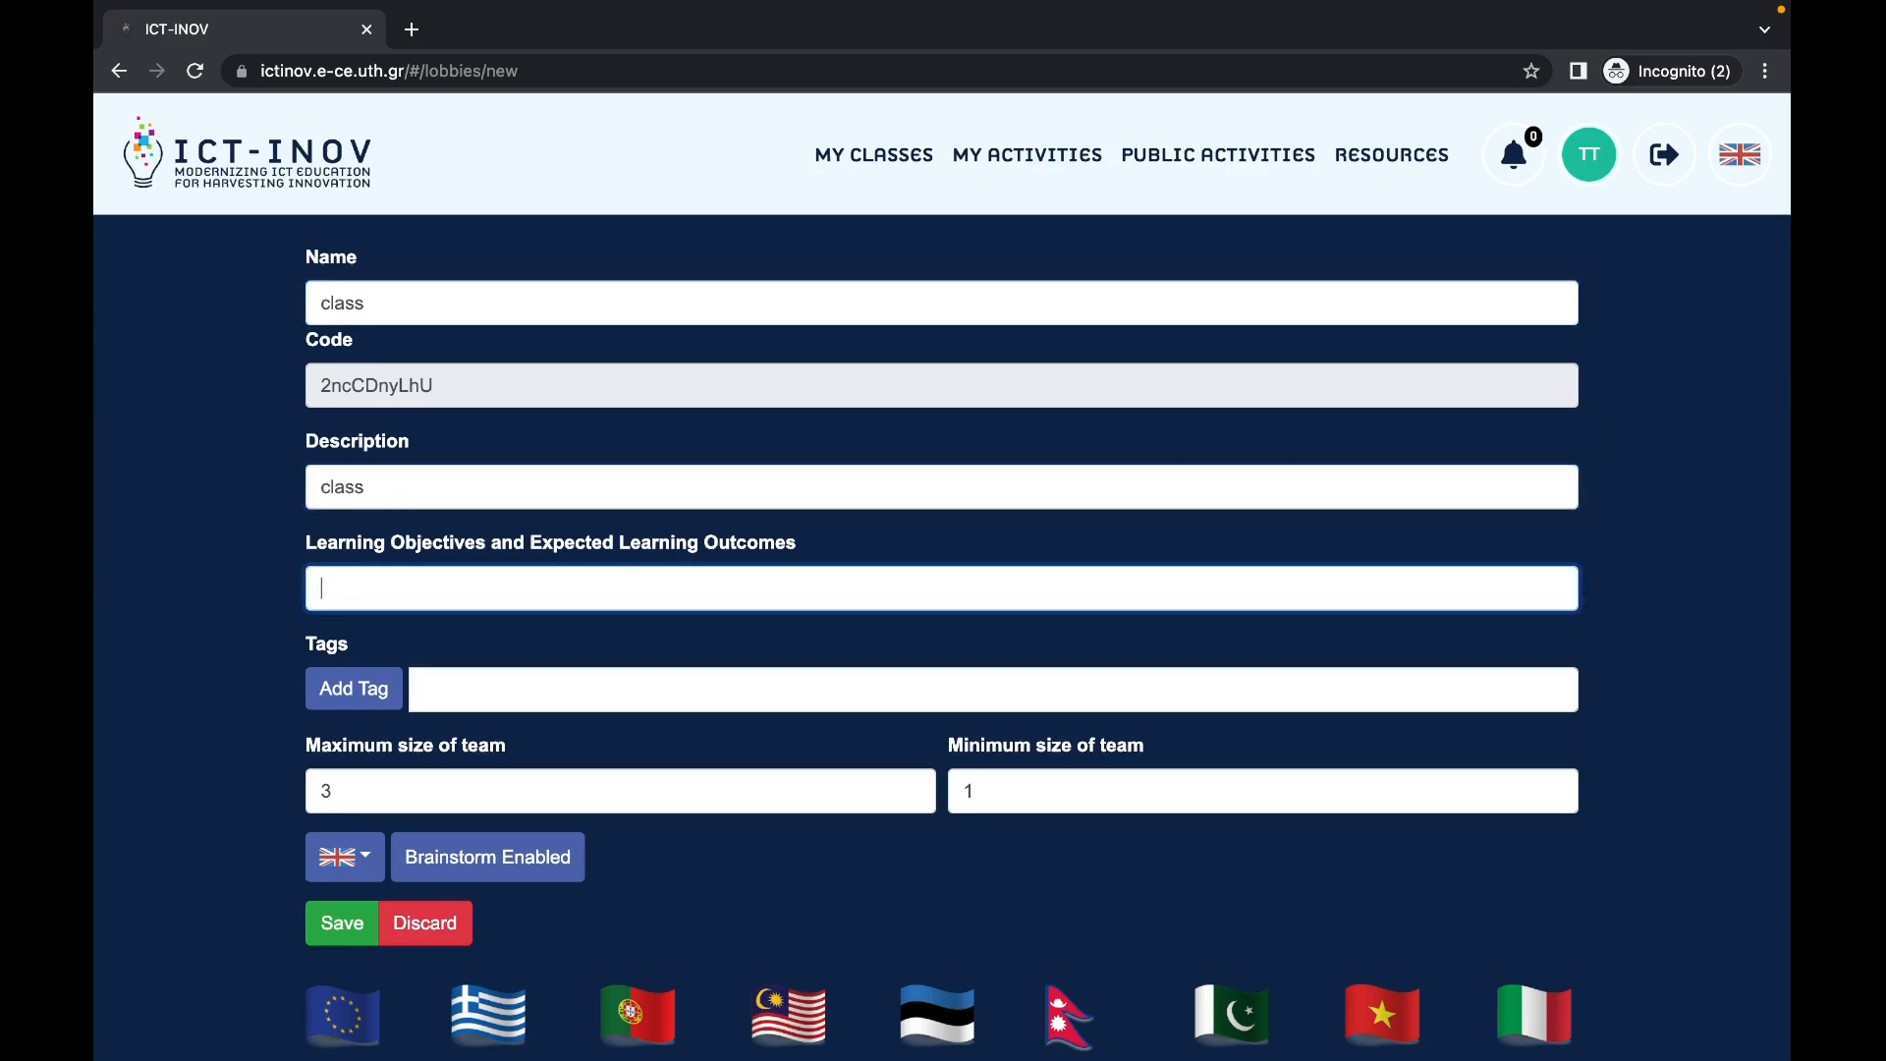
text(learn)
Step: Add the tag 'tag', set maximum team size to 5, and save the class
click(716, 670)
text(tag)
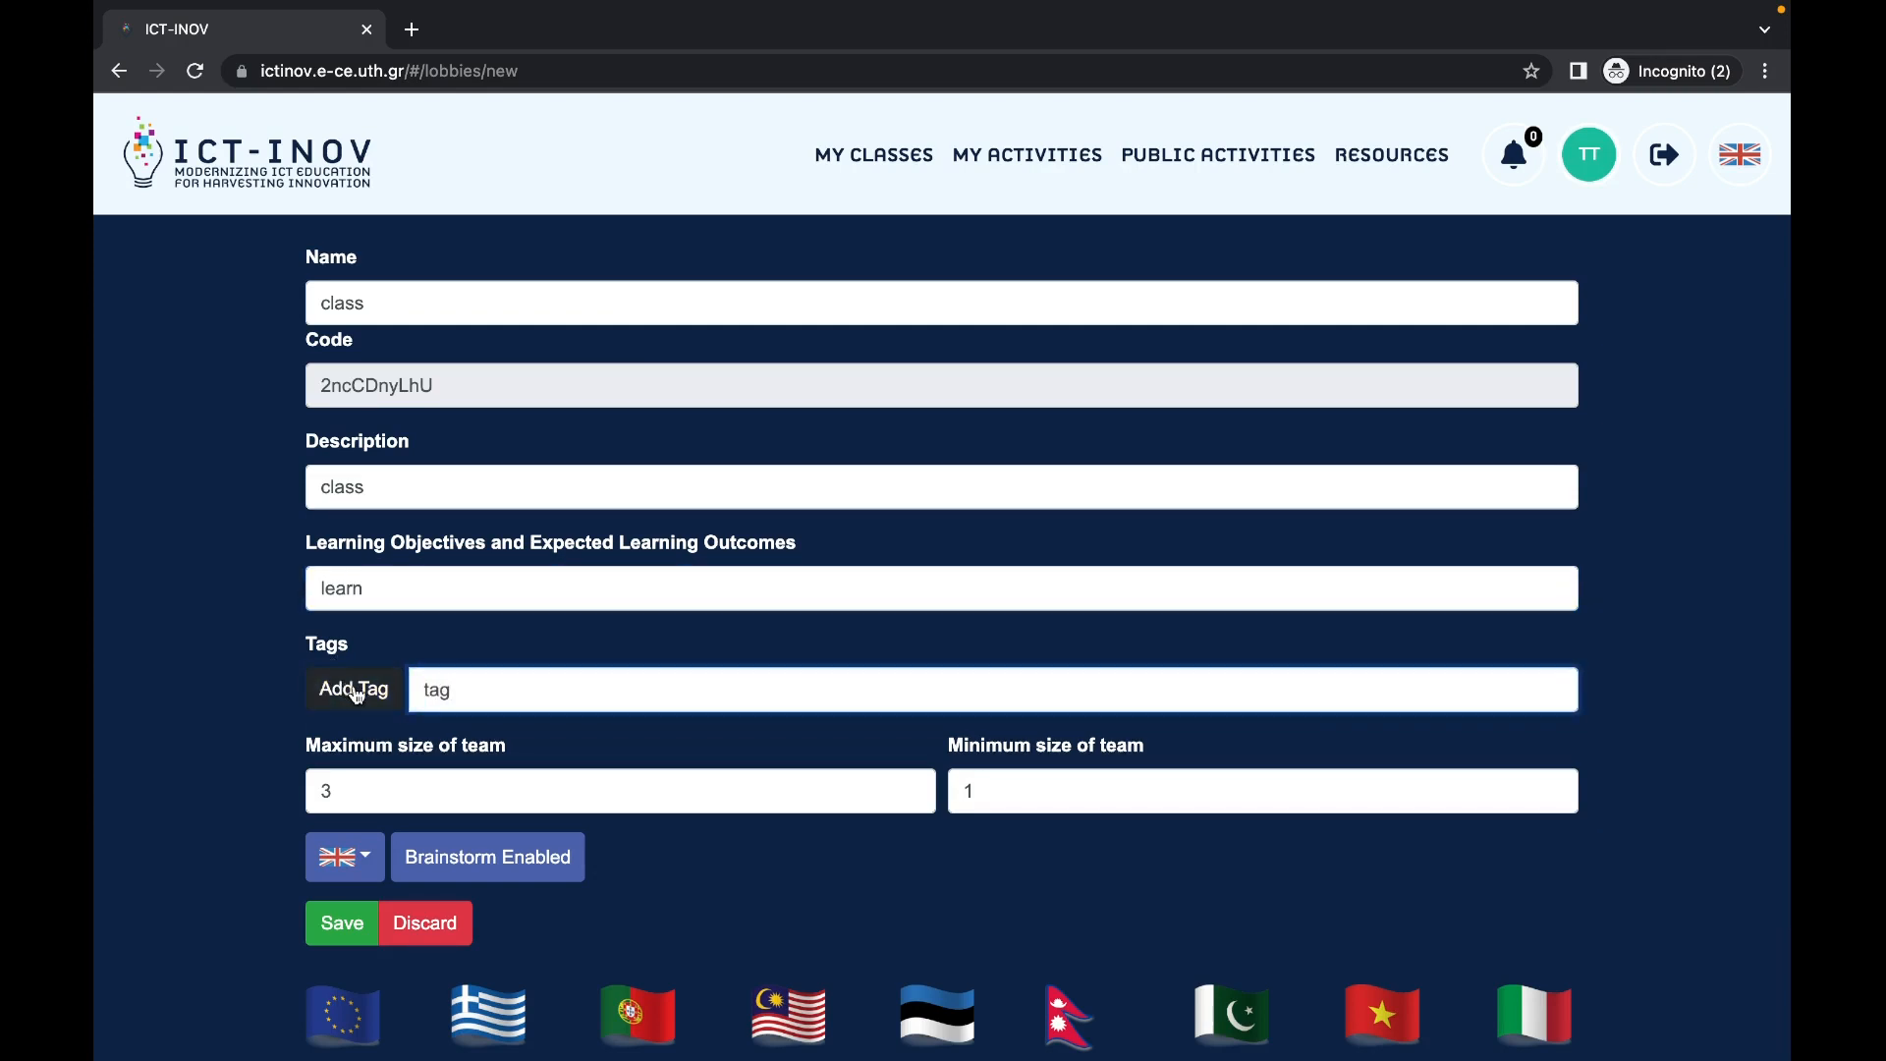
click(365, 686)
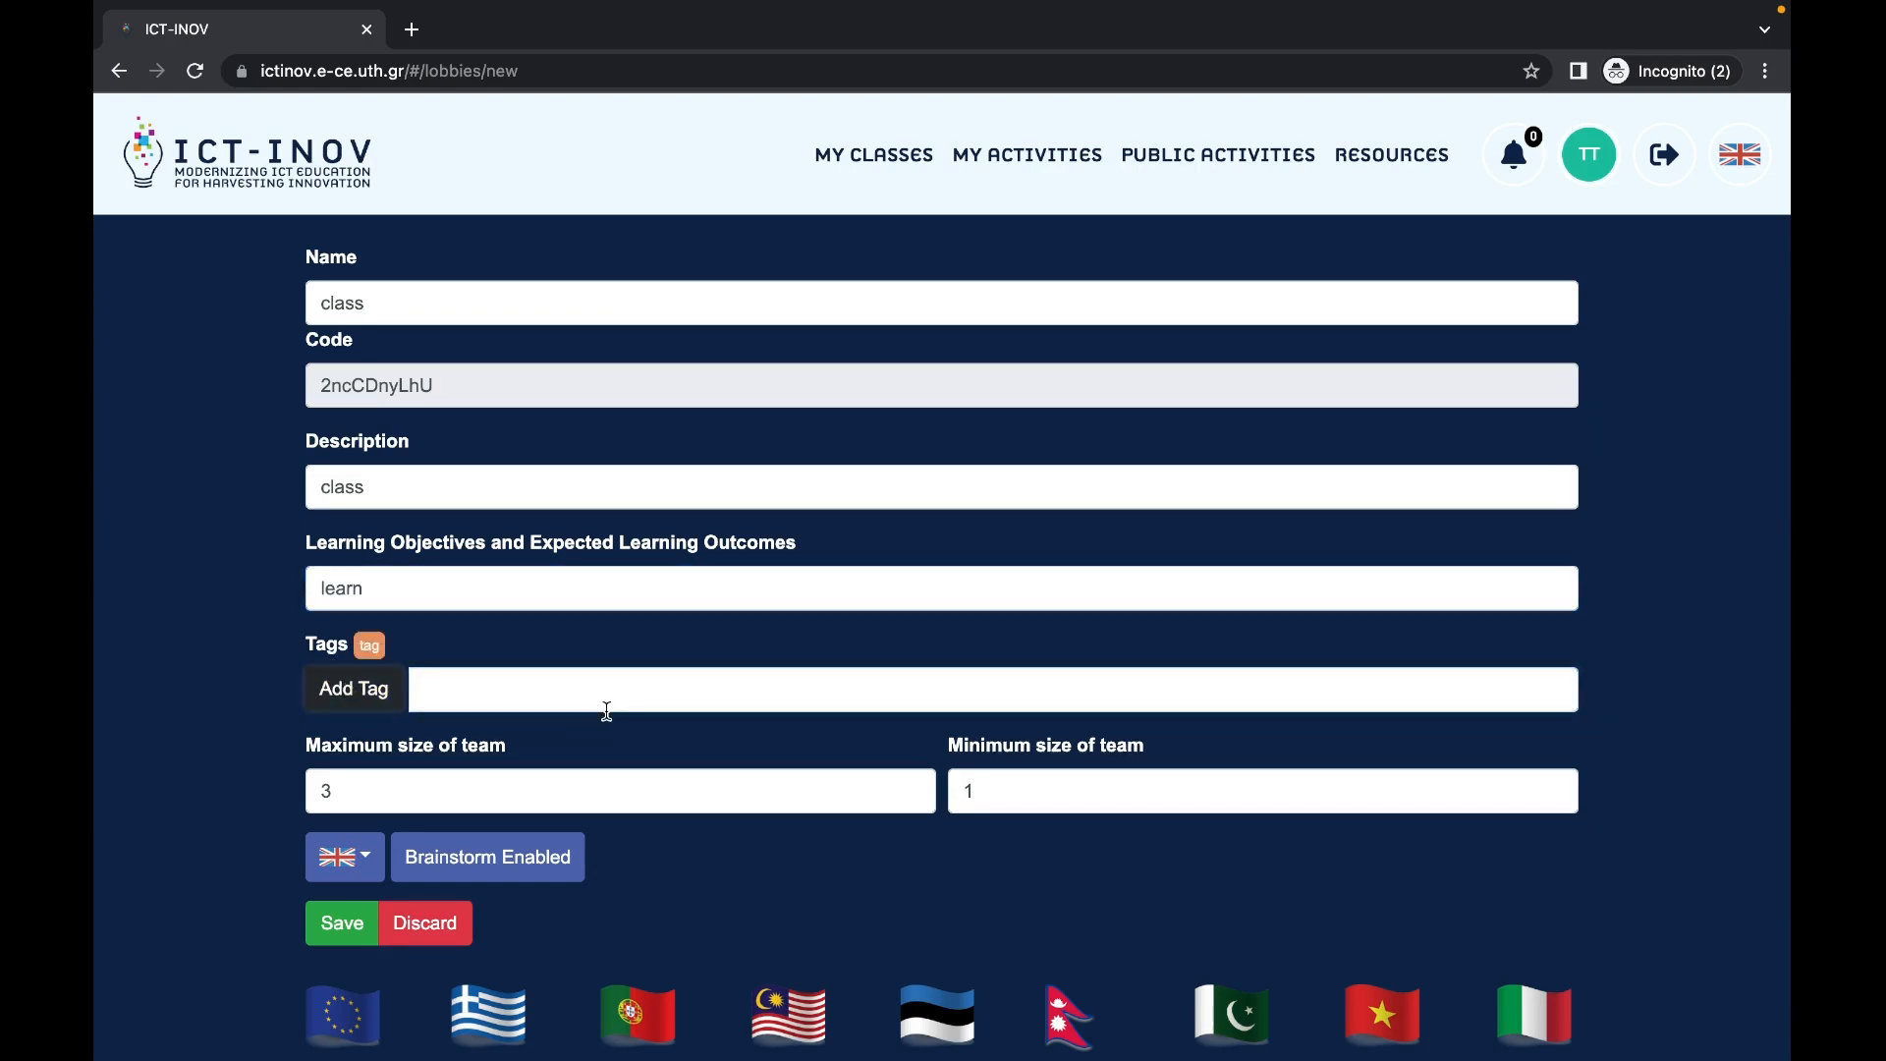
click(497, 780)
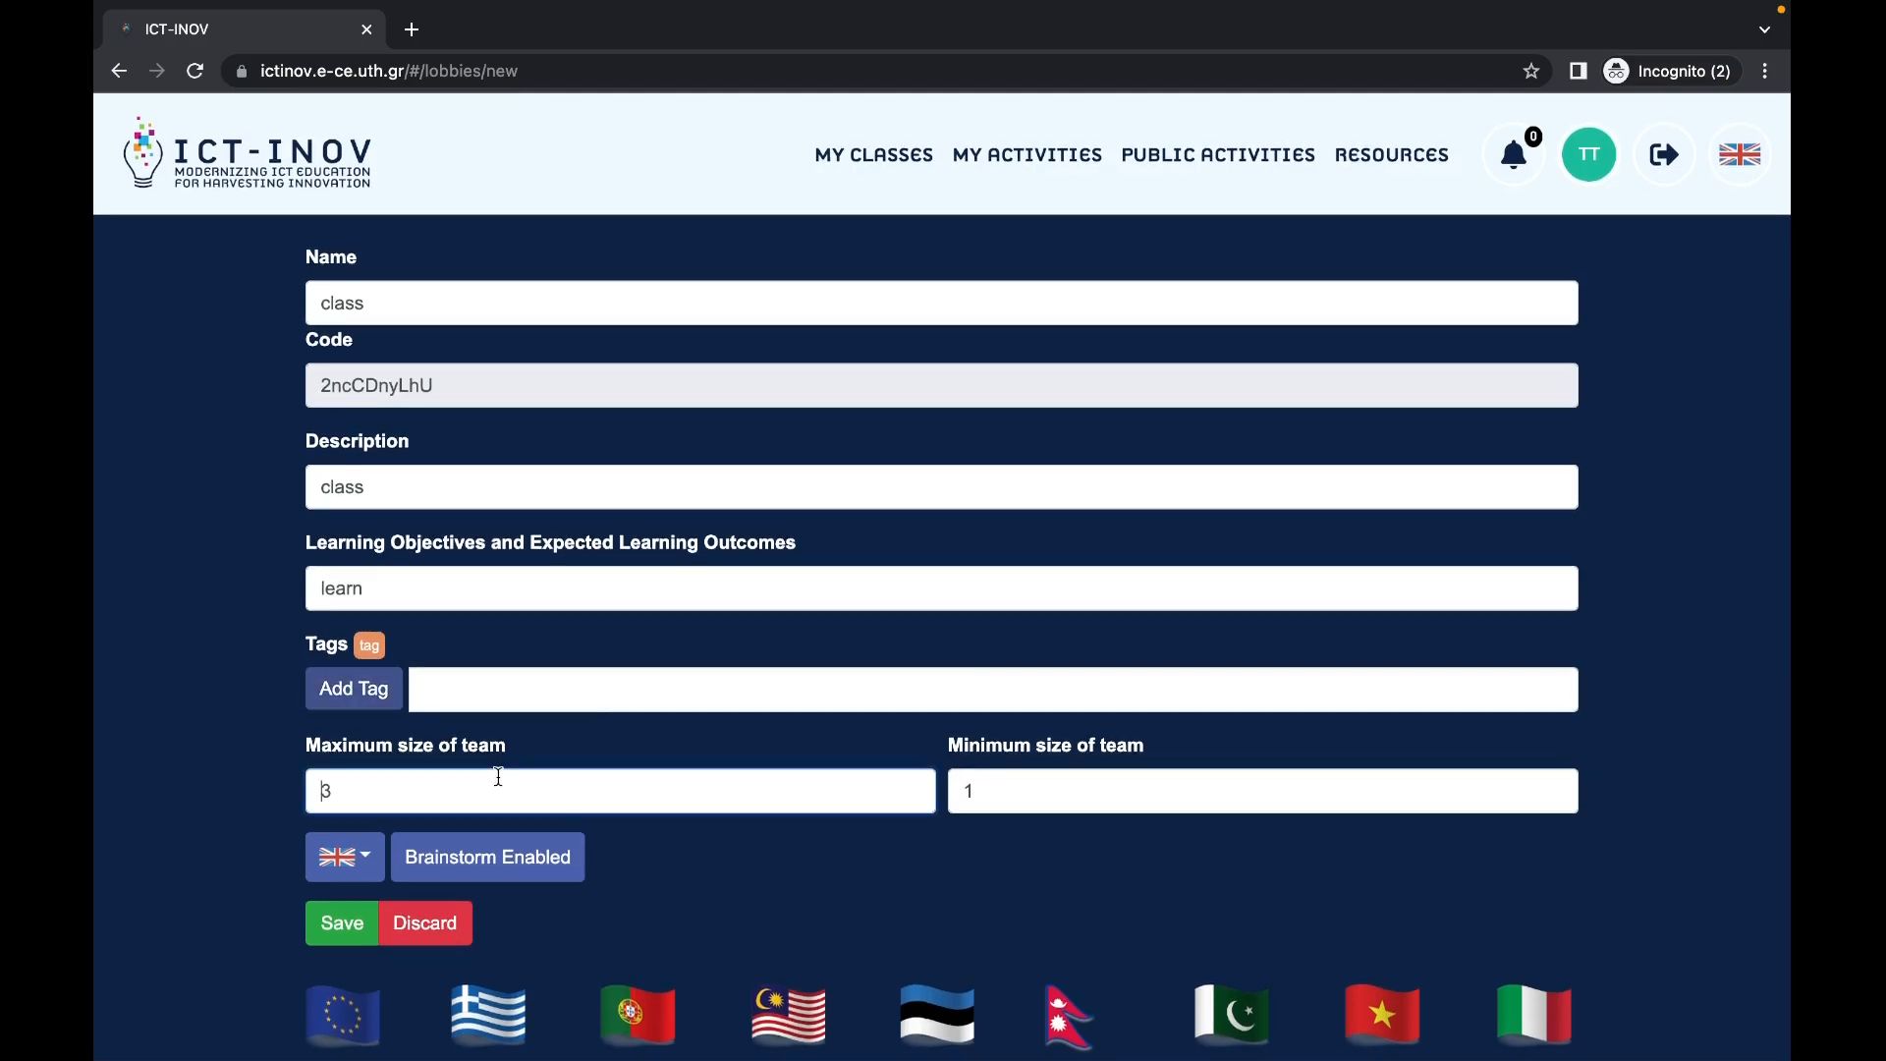
key(BackSpace)
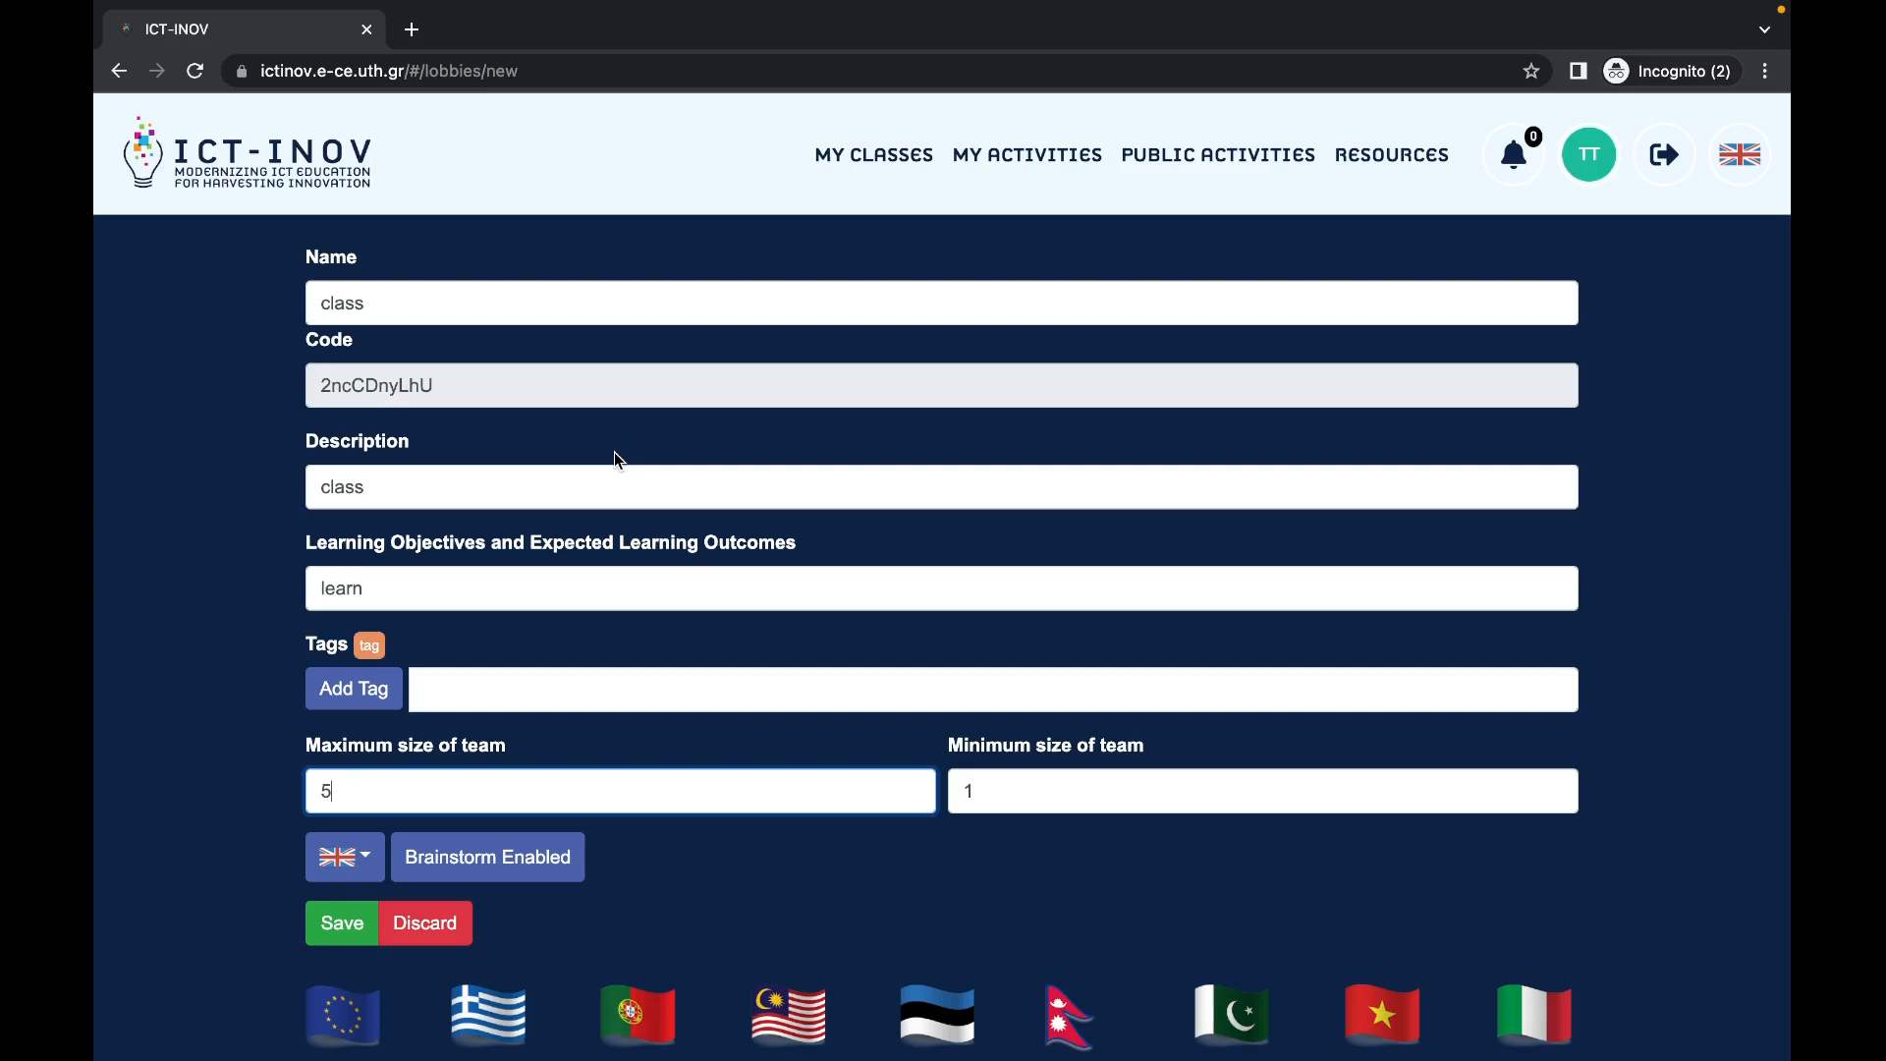
click(360, 924)
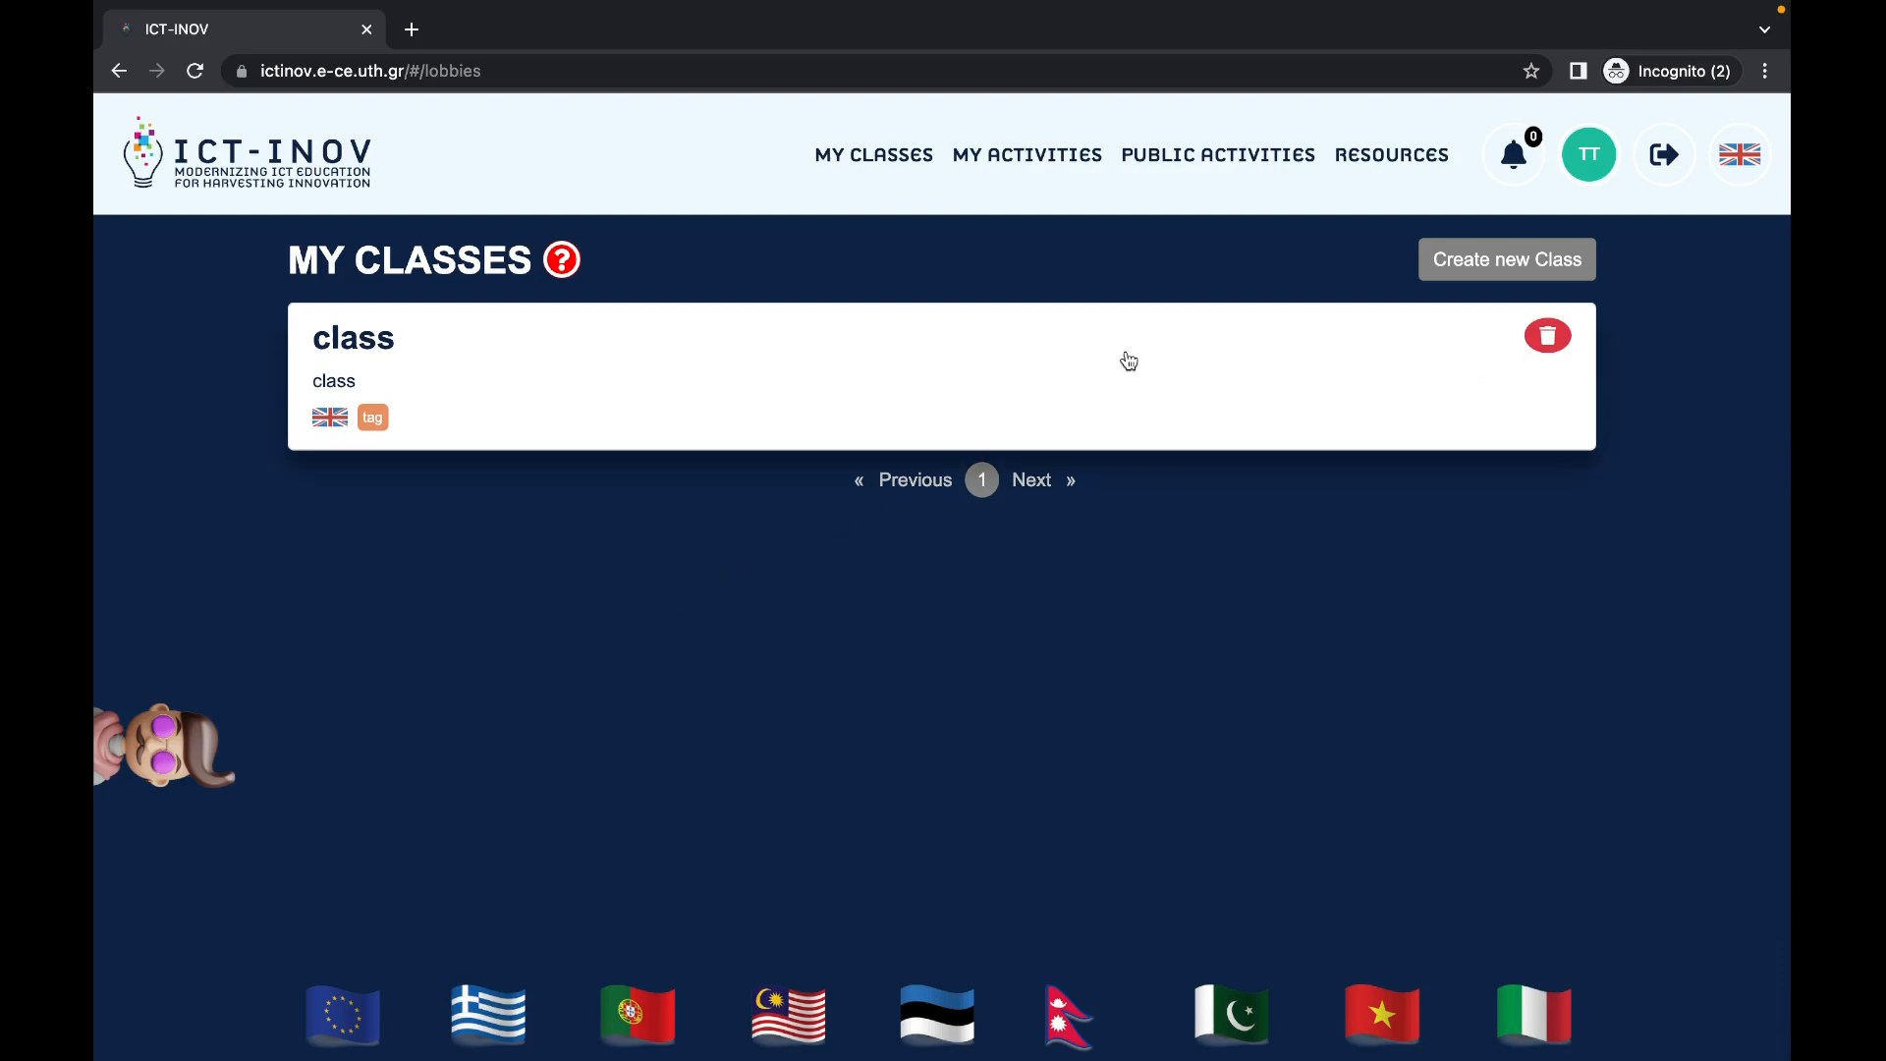
Step: Open the 'class' card to view its settings: objective 'learn', tag 'tag', team size 5
click(893, 322)
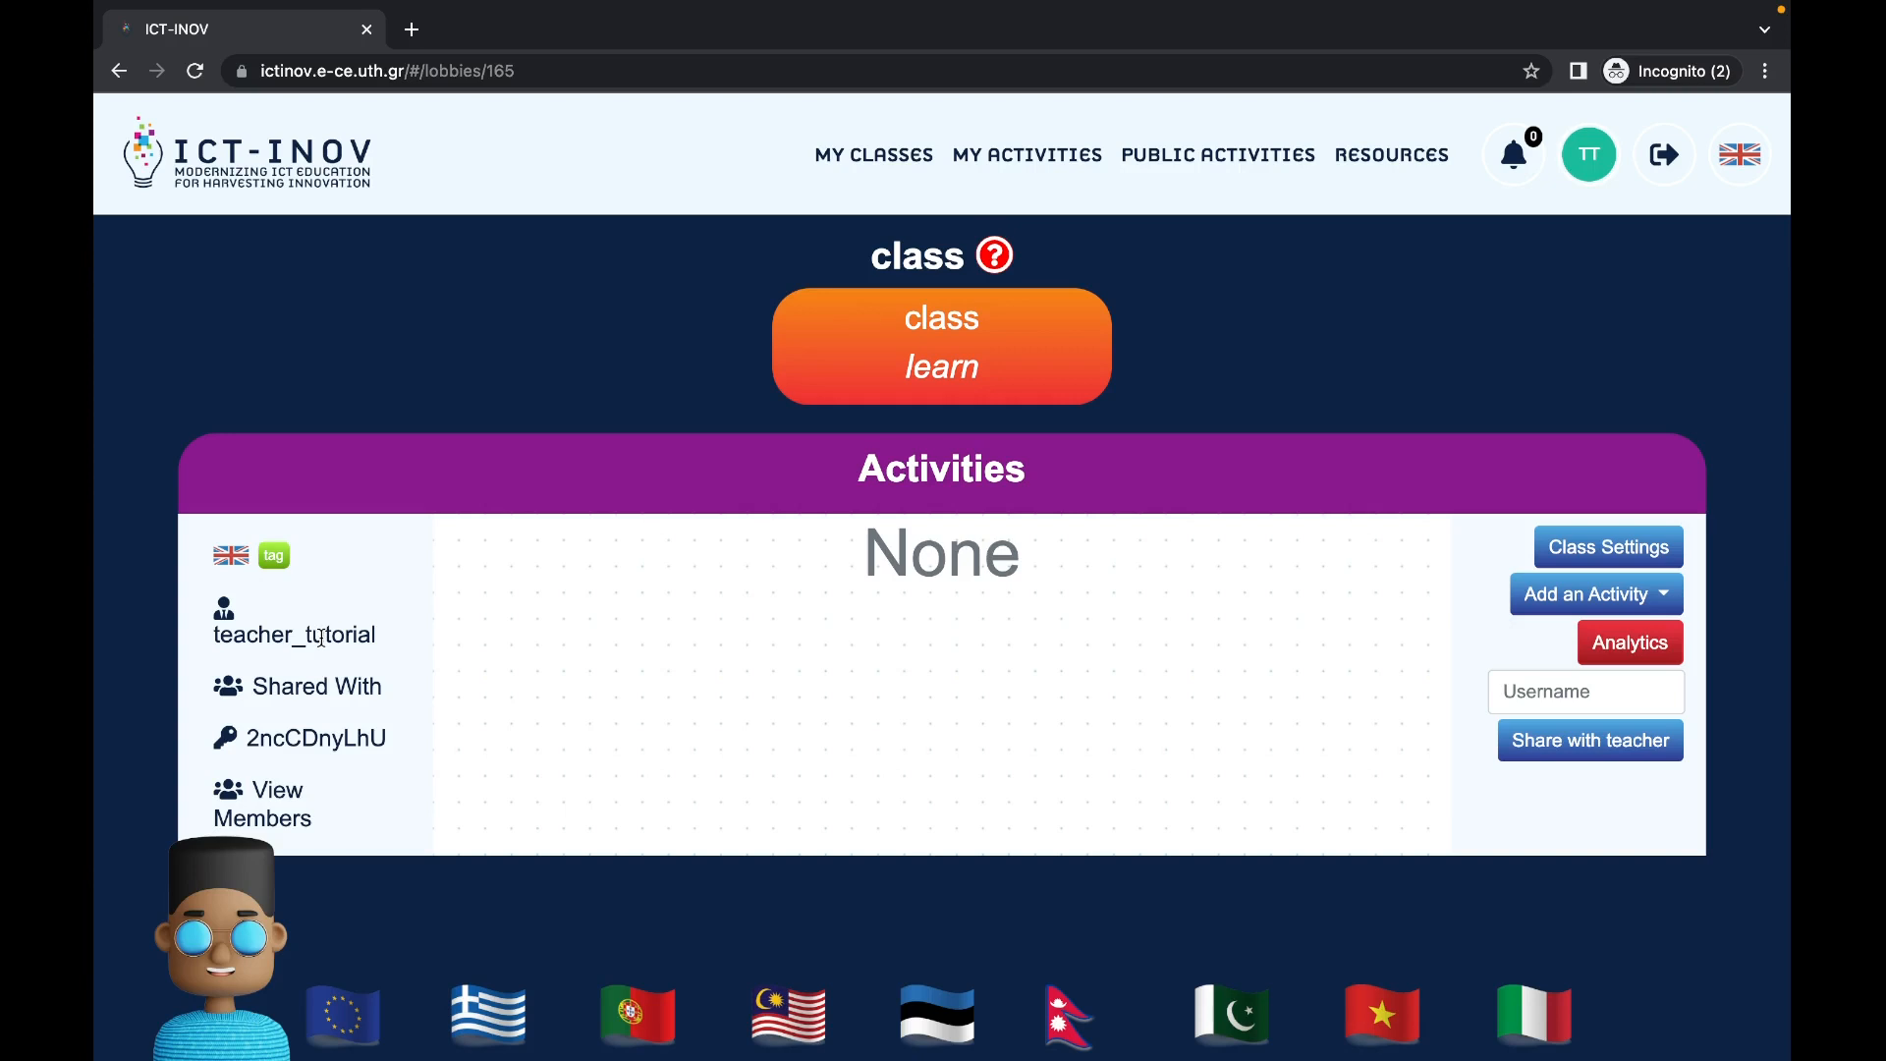
double_click(225, 795)
click(285, 735)
click(1623, 558)
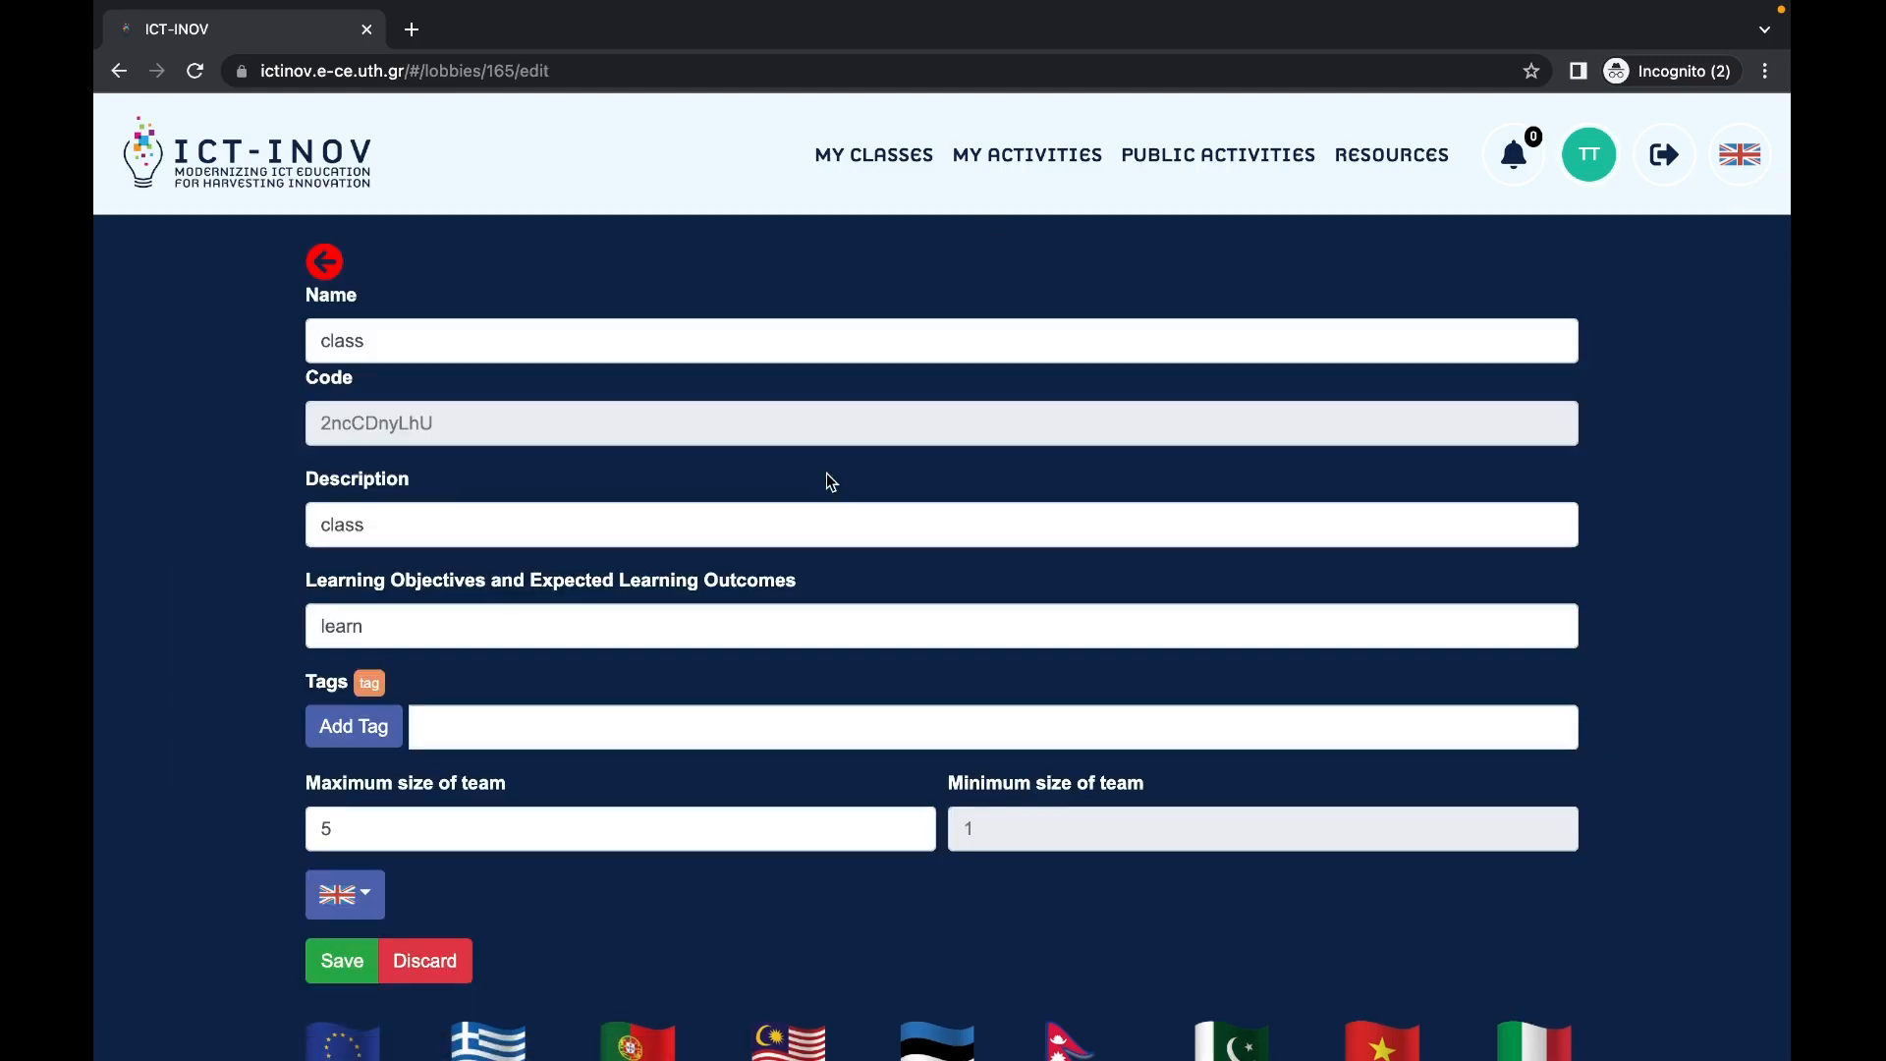
click(314, 260)
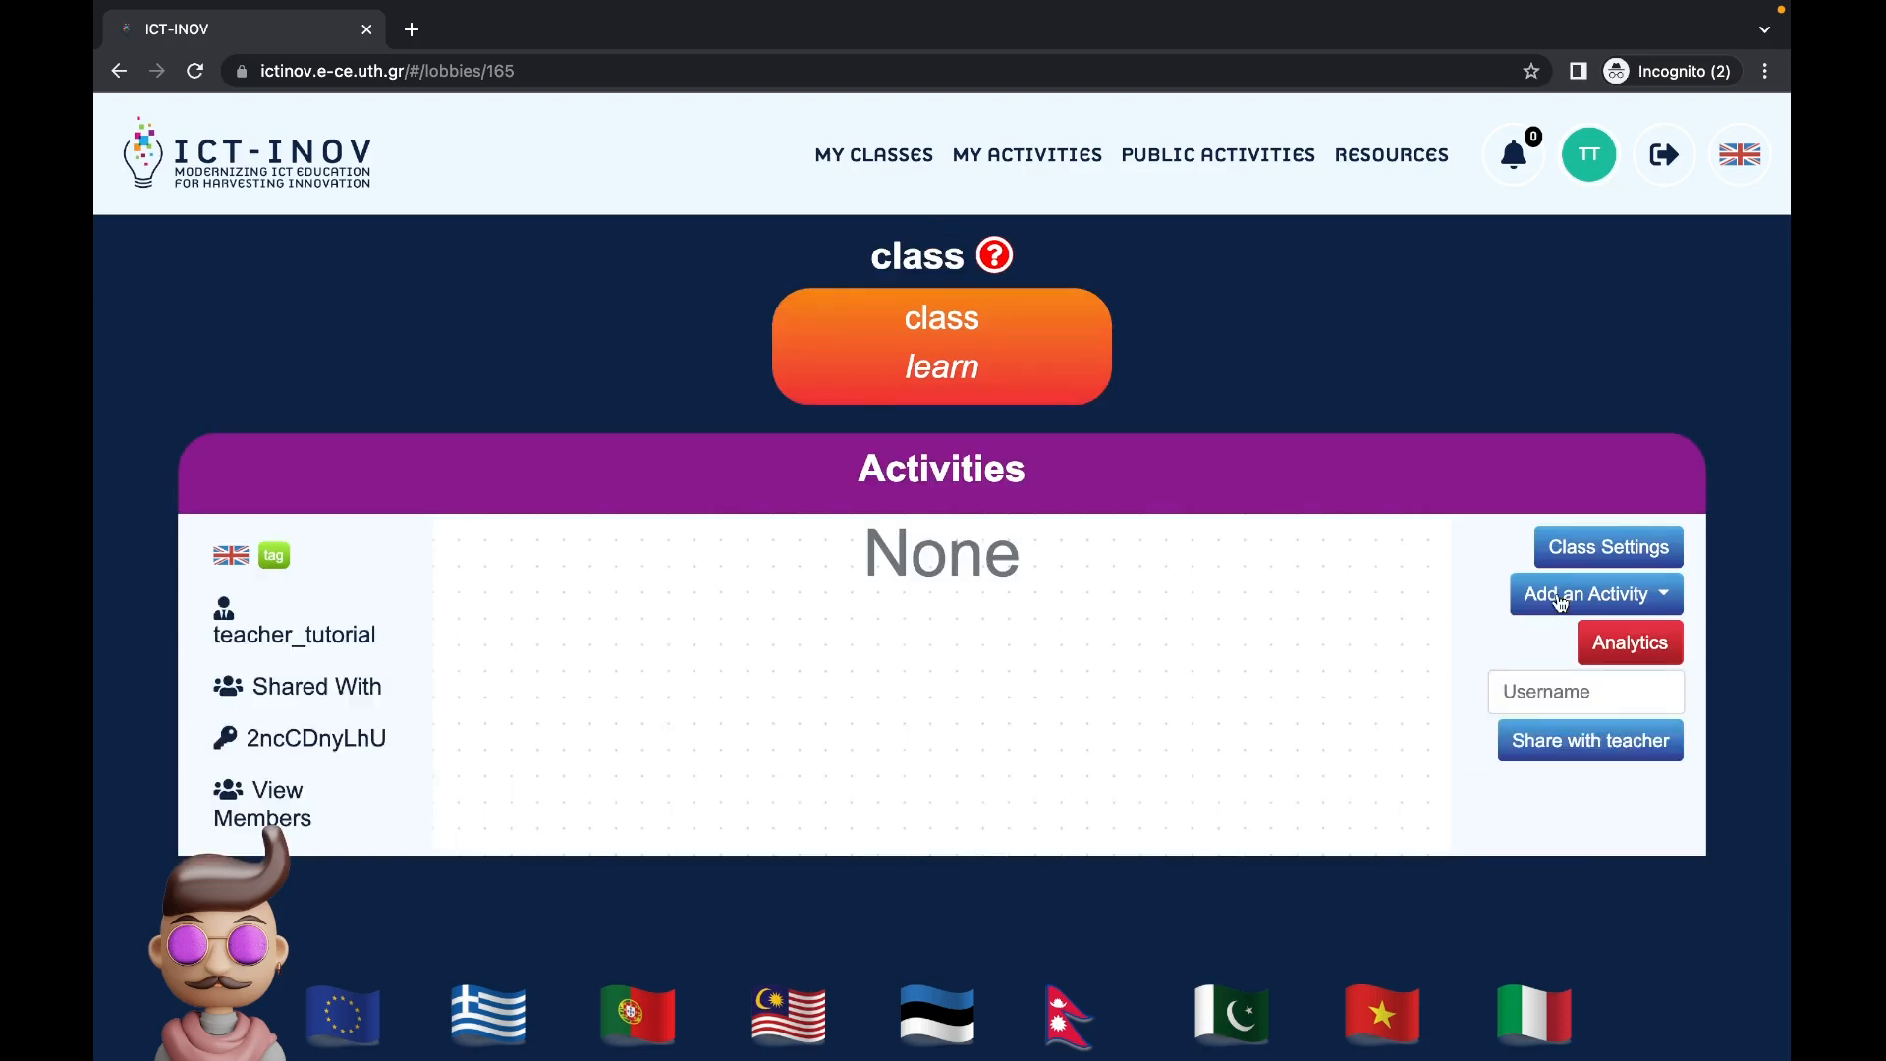
scroll(1566, 737, up, 1)
click(1644, 656)
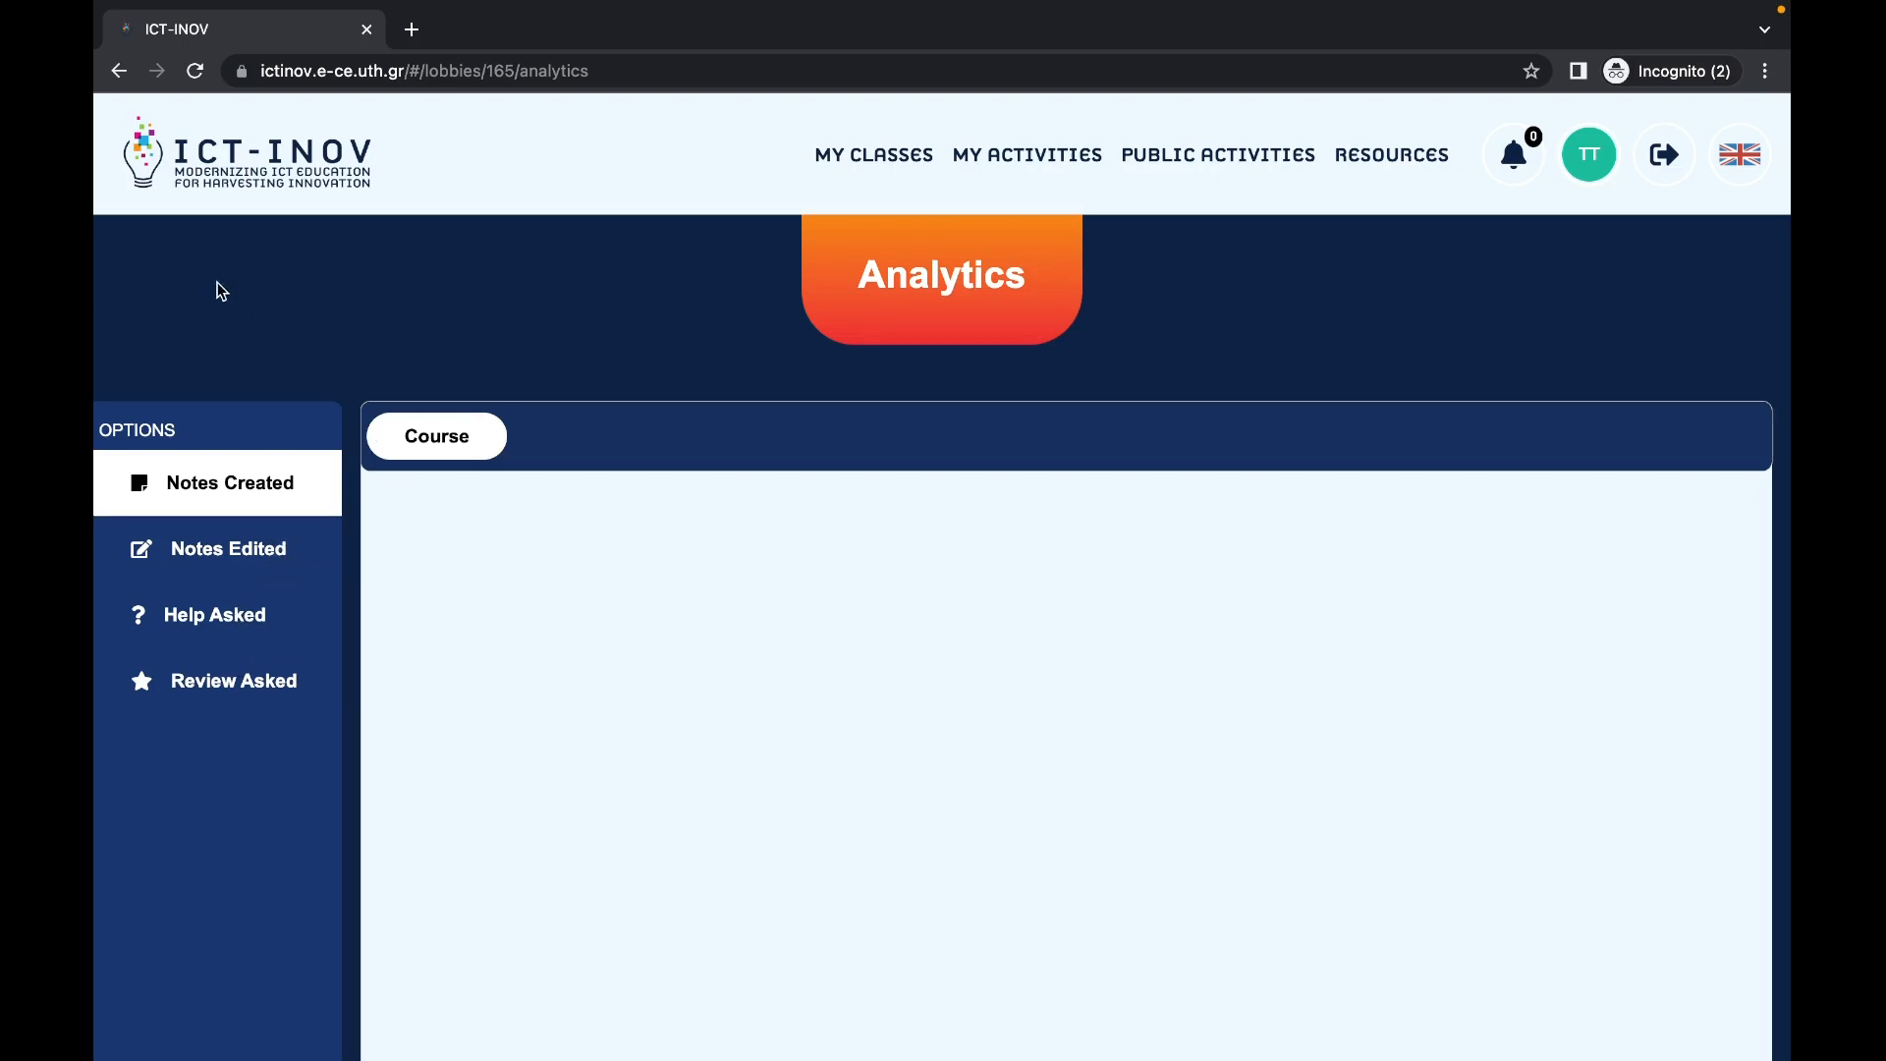
click(118, 71)
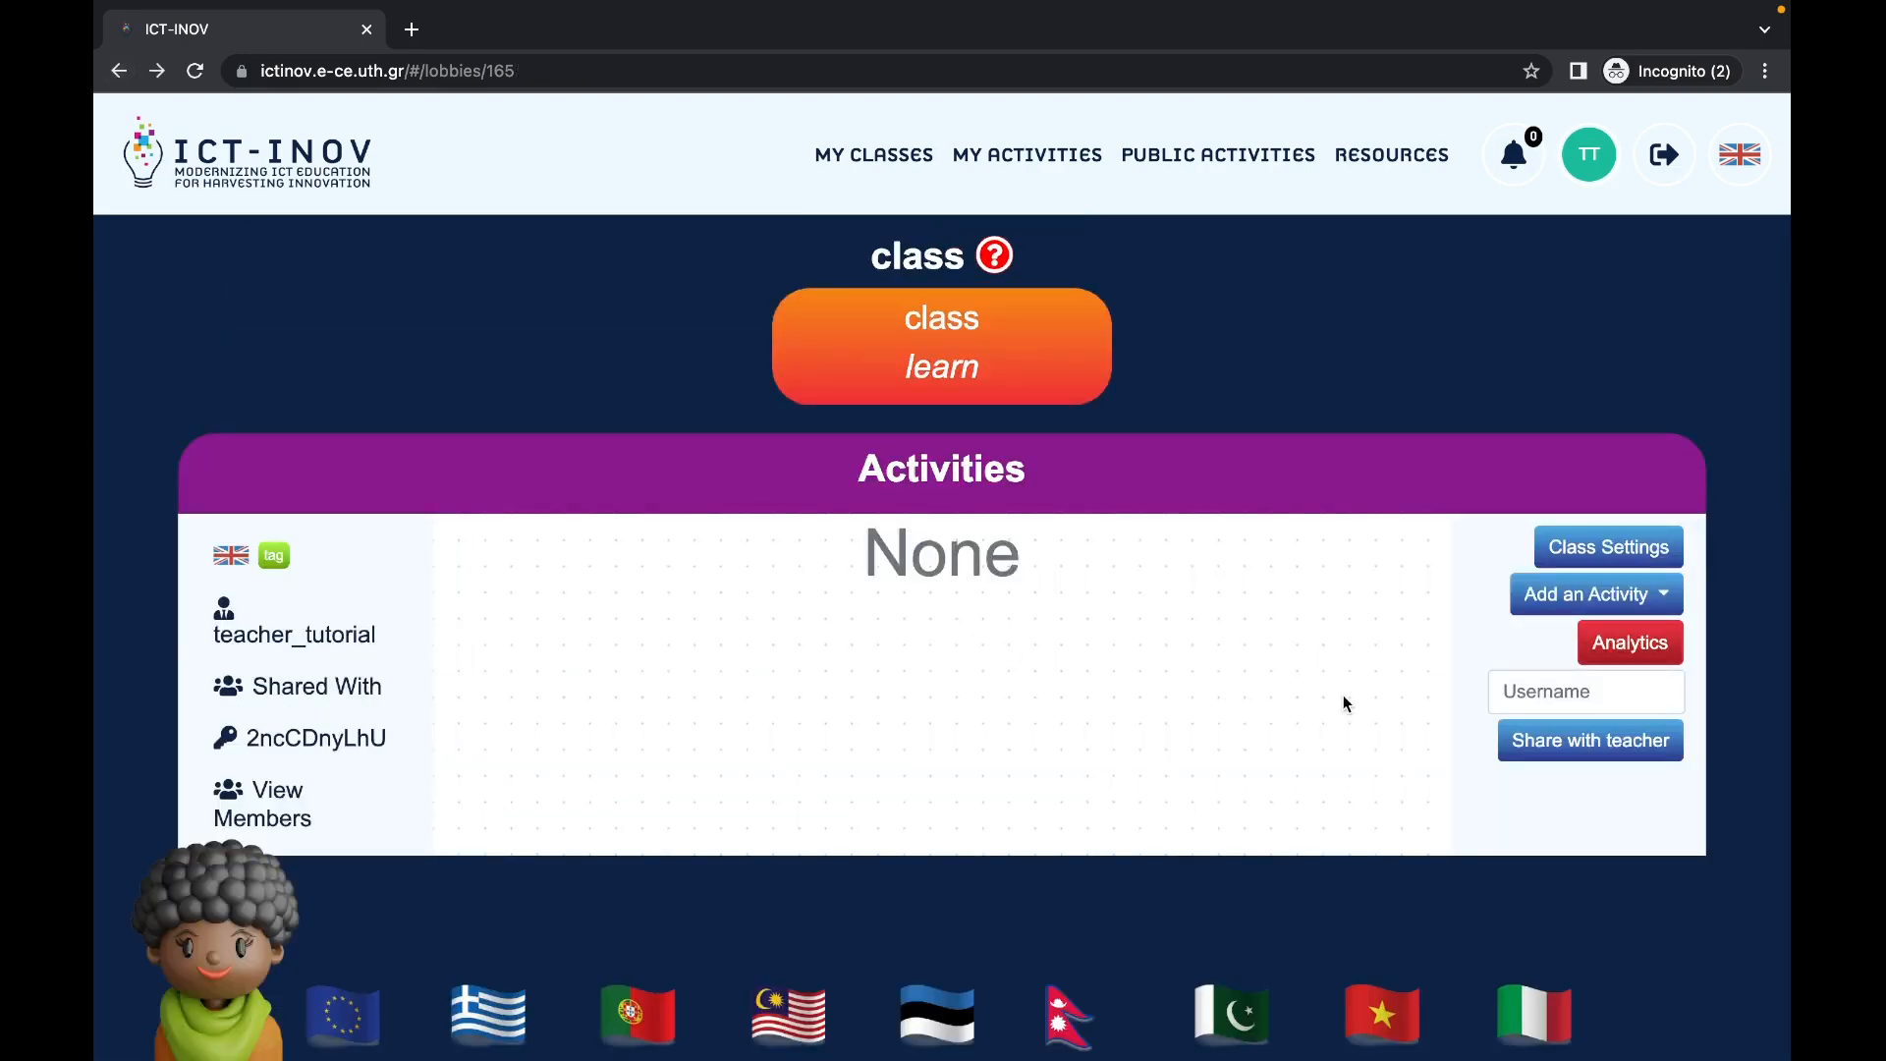
Step: Add the activity named 'activity' to the class
click(1581, 688)
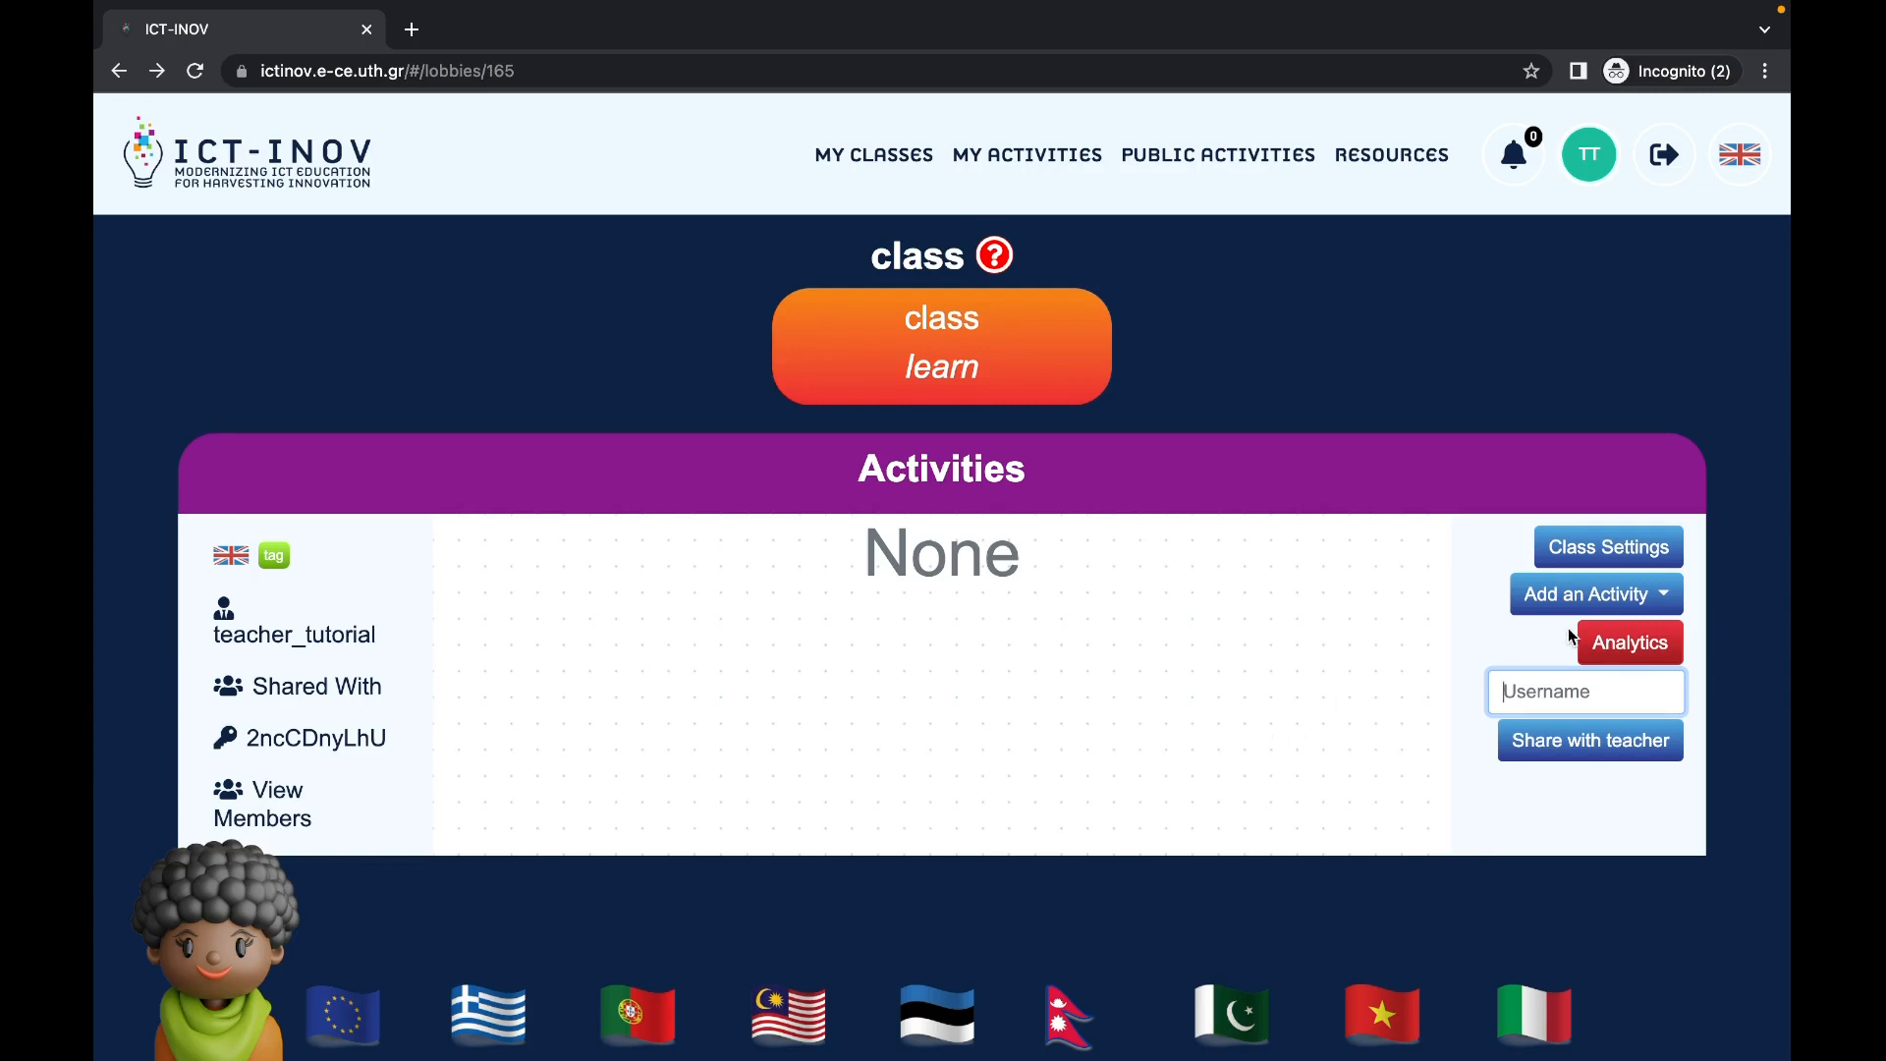
click(1601, 599)
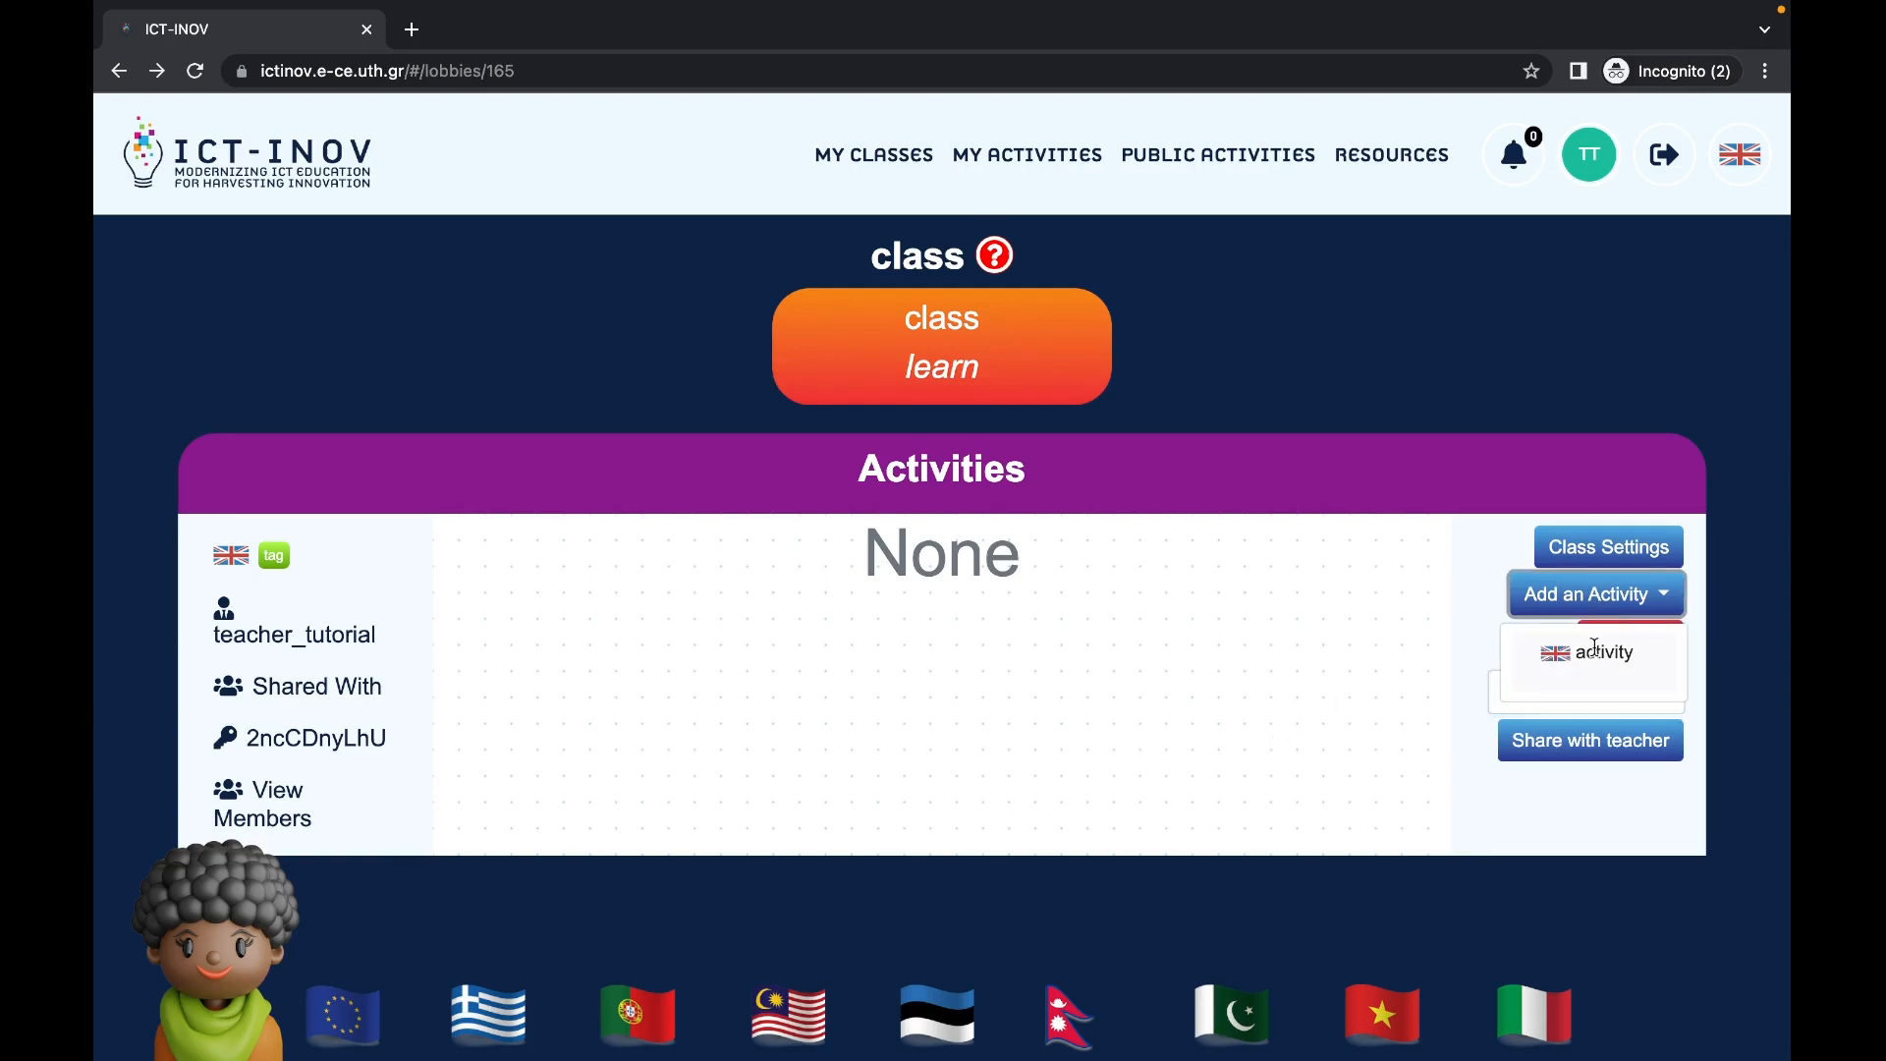
click(1594, 650)
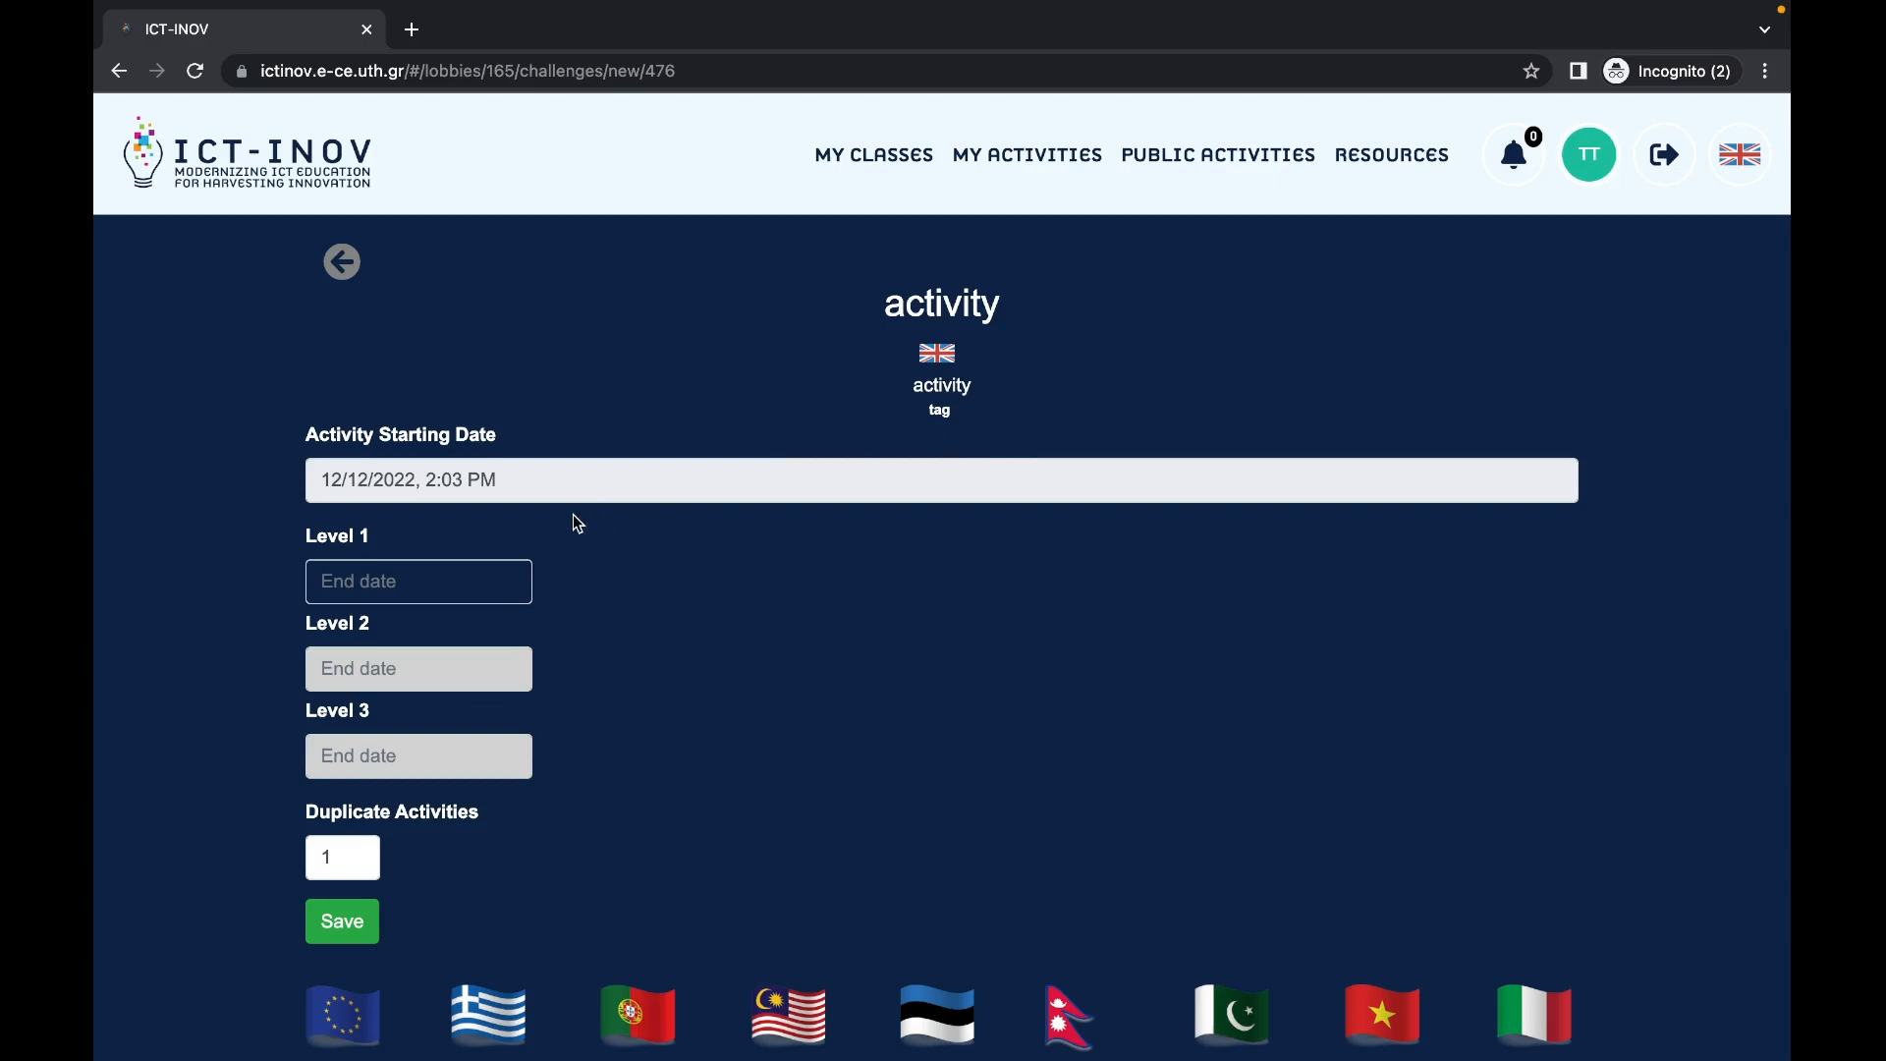
Step: Set the starting date and the Level 1 and Level 2 end dates to December 14, 2022
click(575, 483)
click(479, 712)
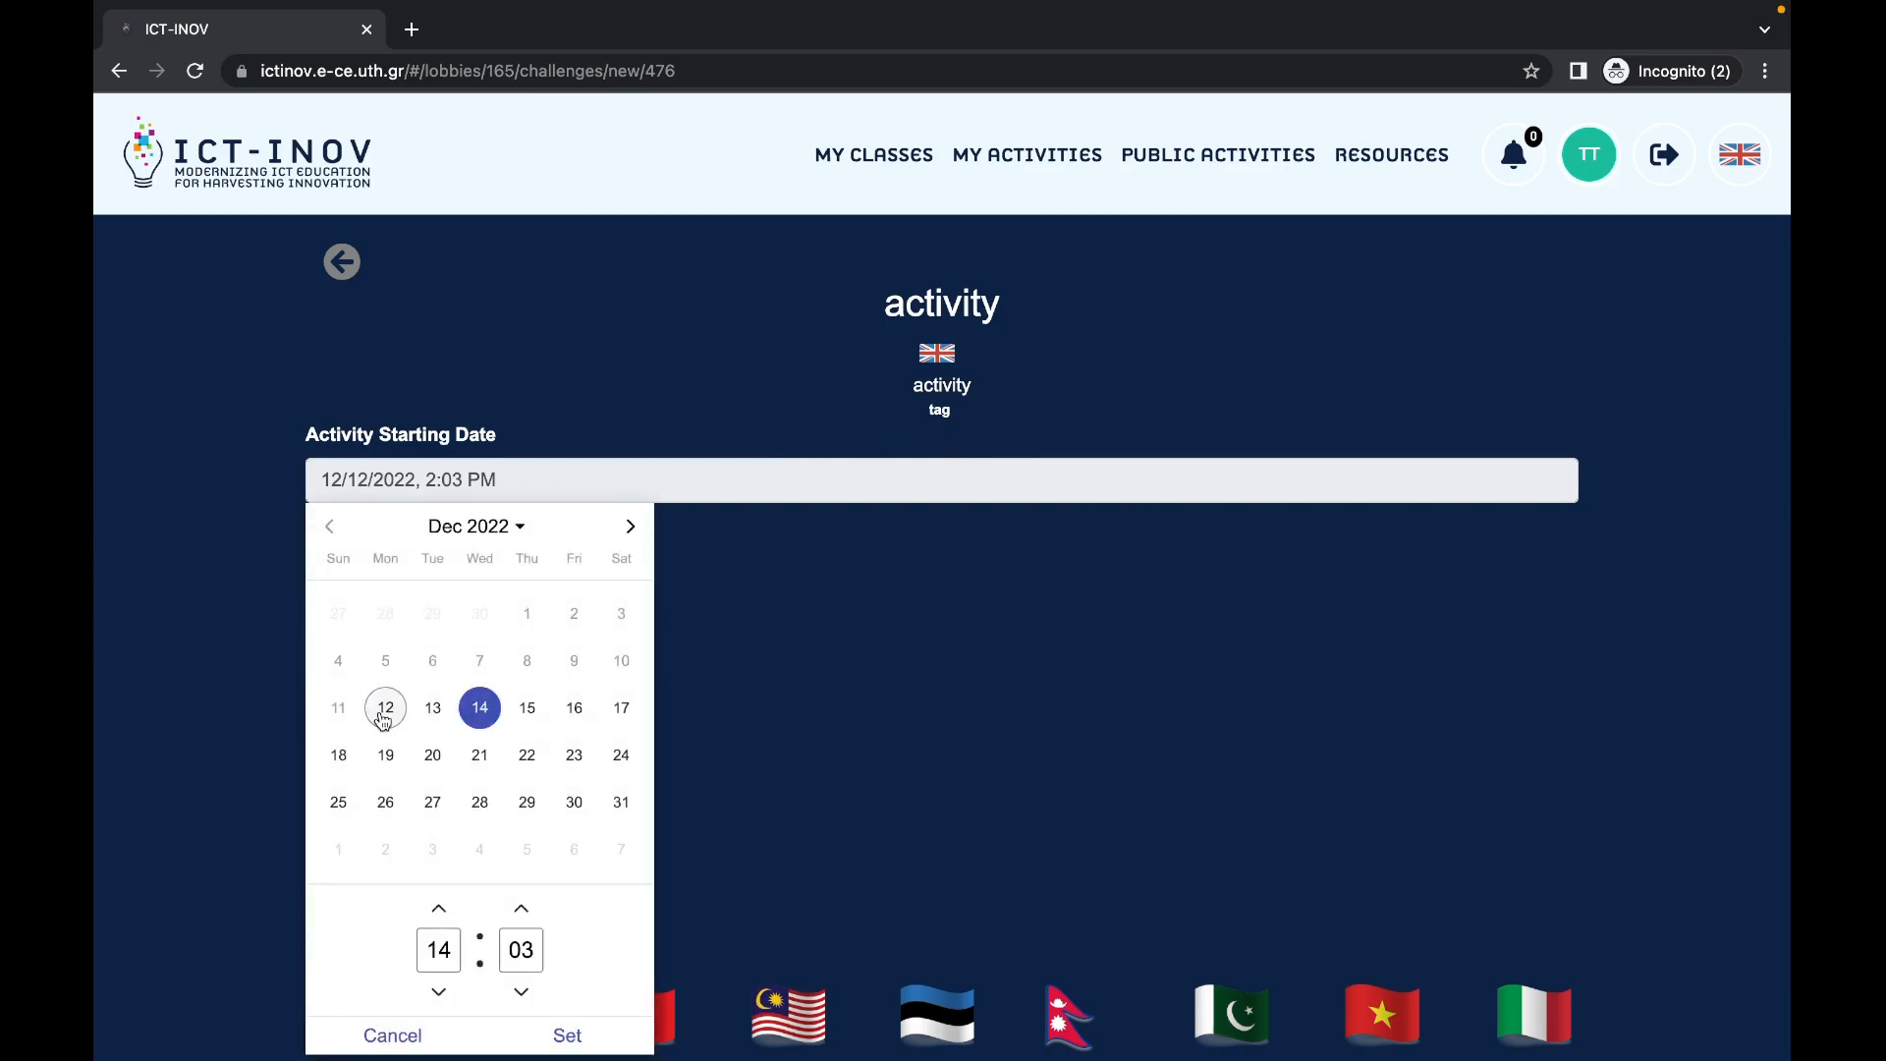
click(580, 1035)
click(393, 590)
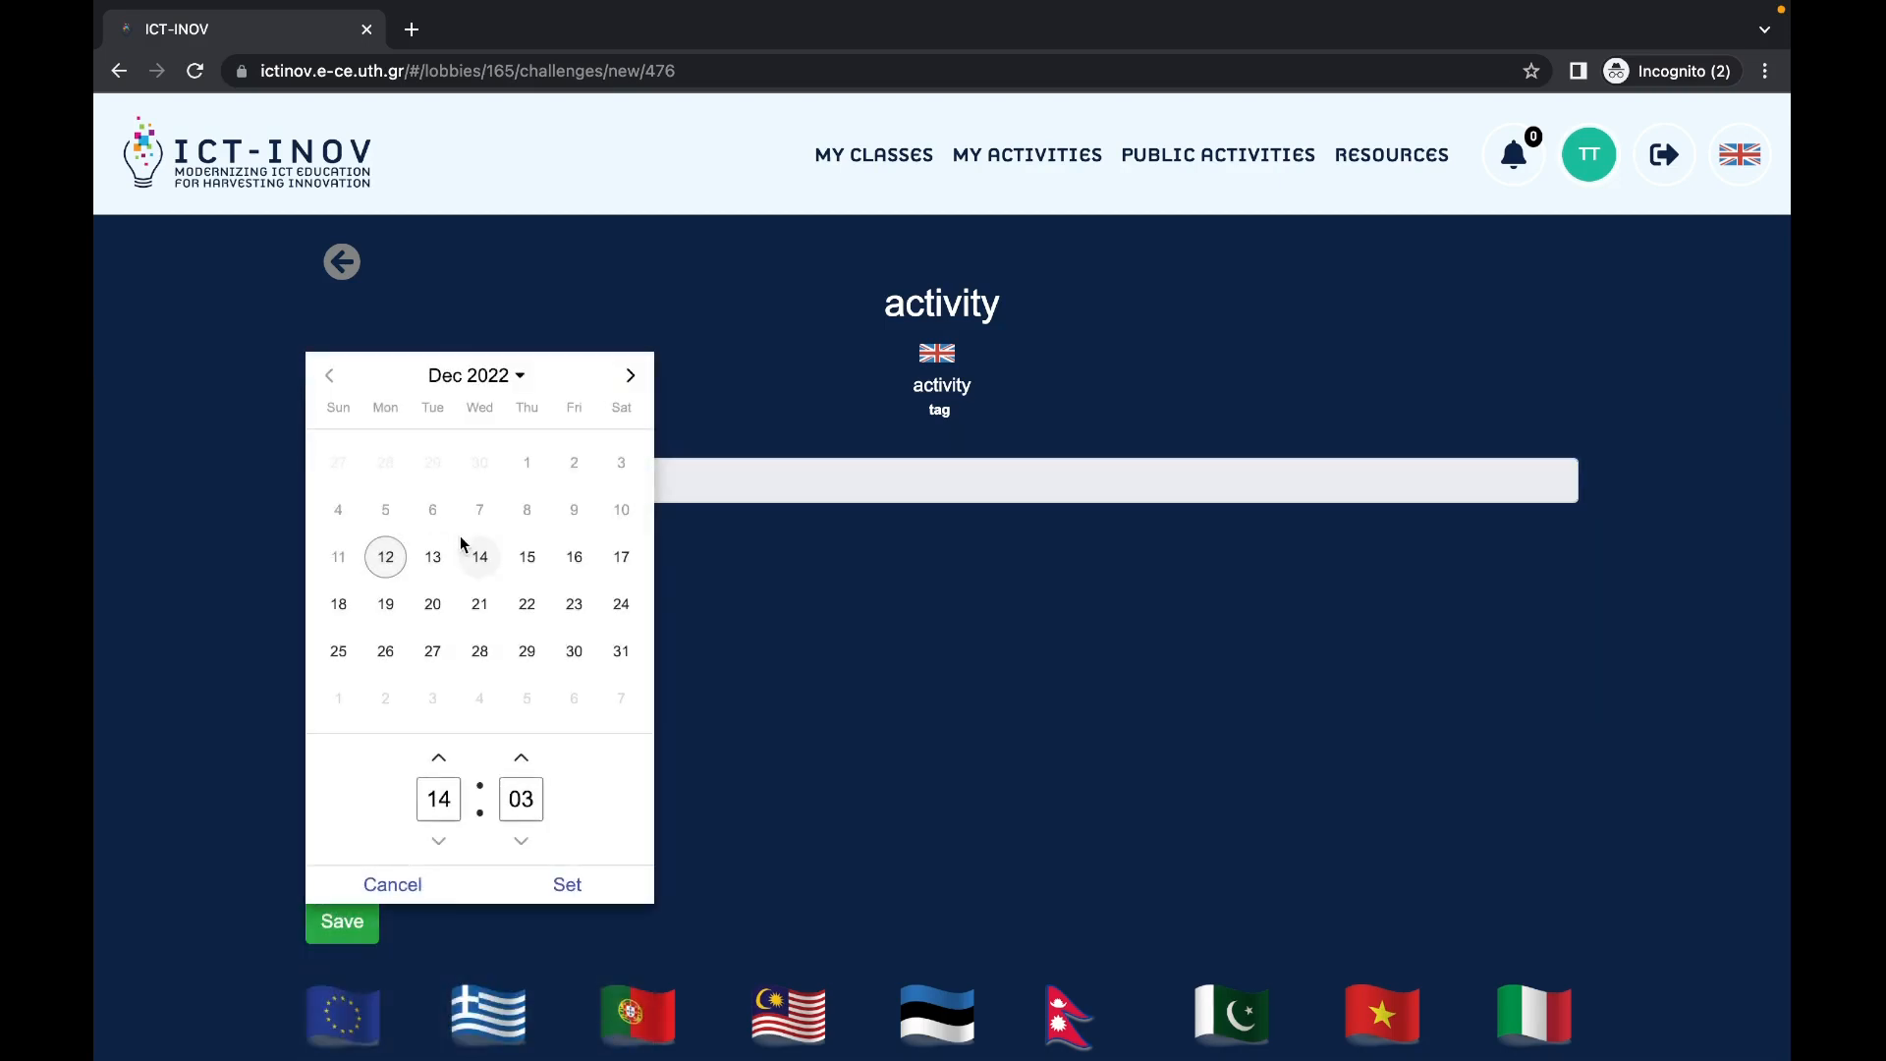
click(479, 556)
click(567, 884)
click(400, 651)
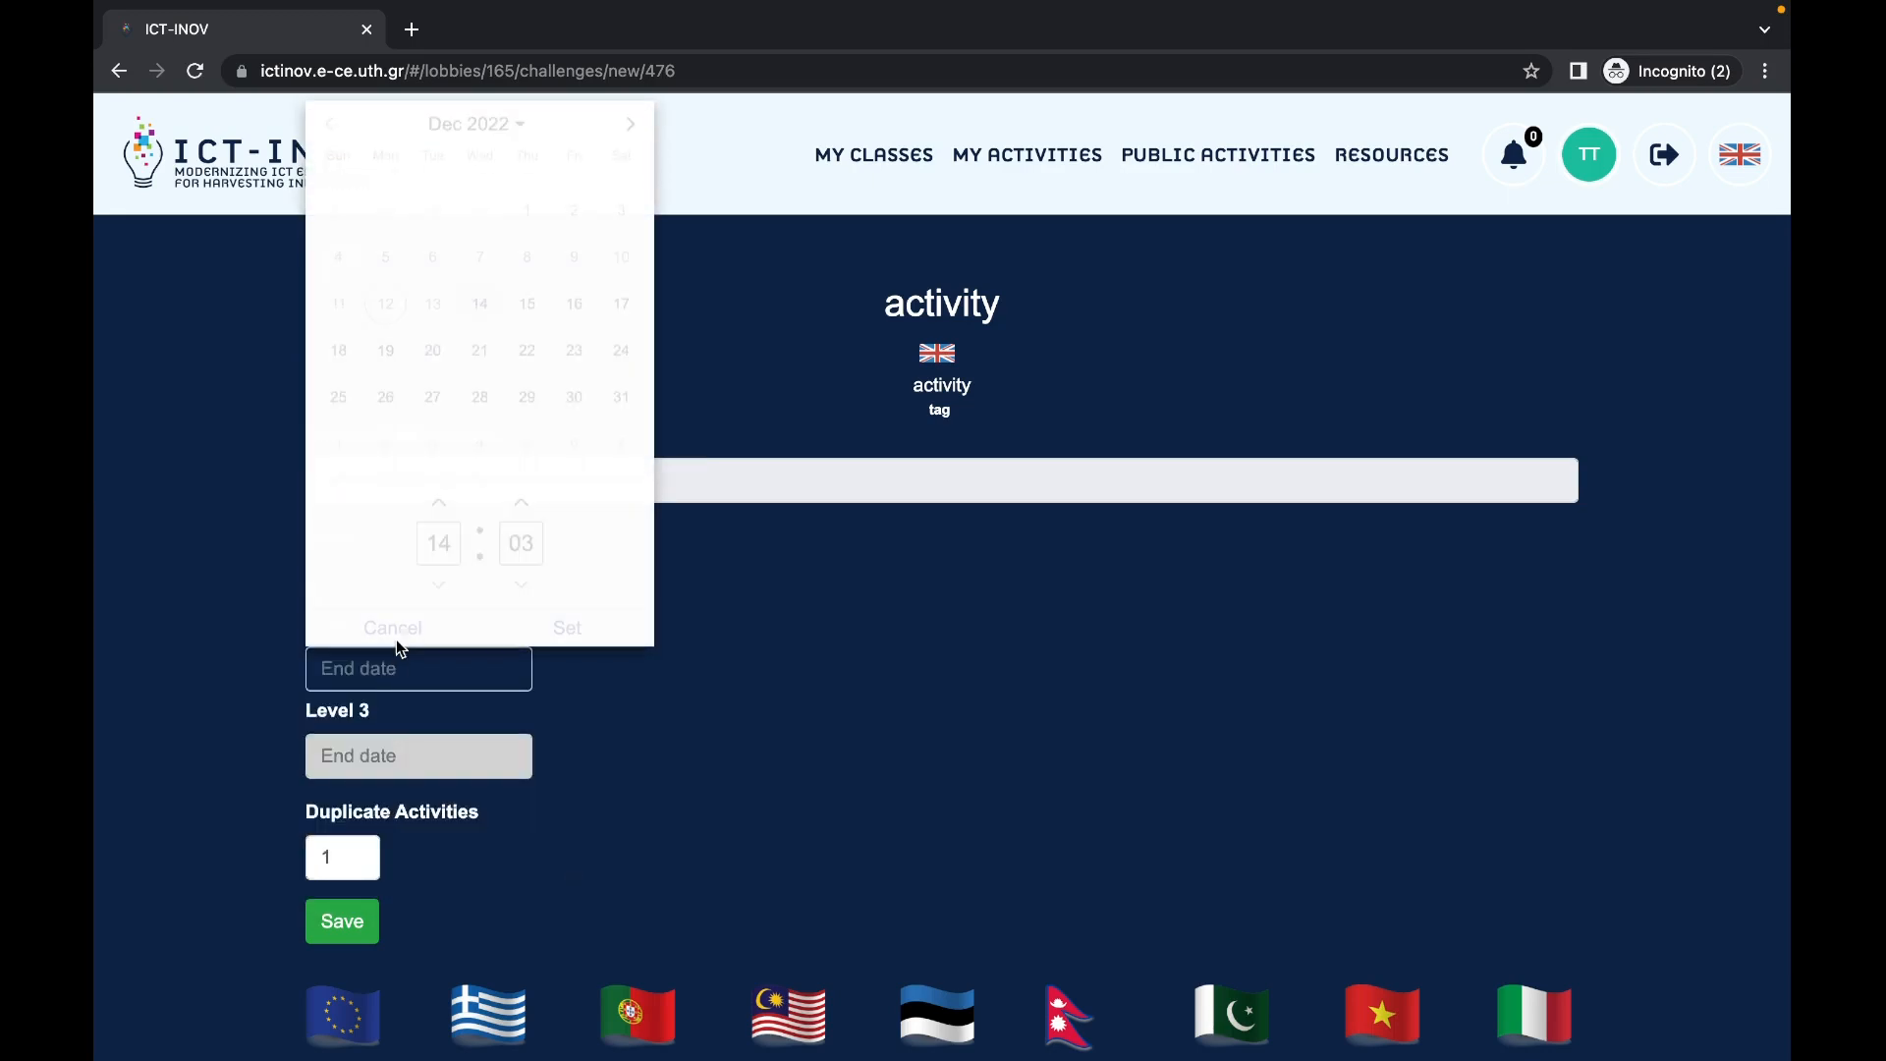
click(480, 303)
click(570, 627)
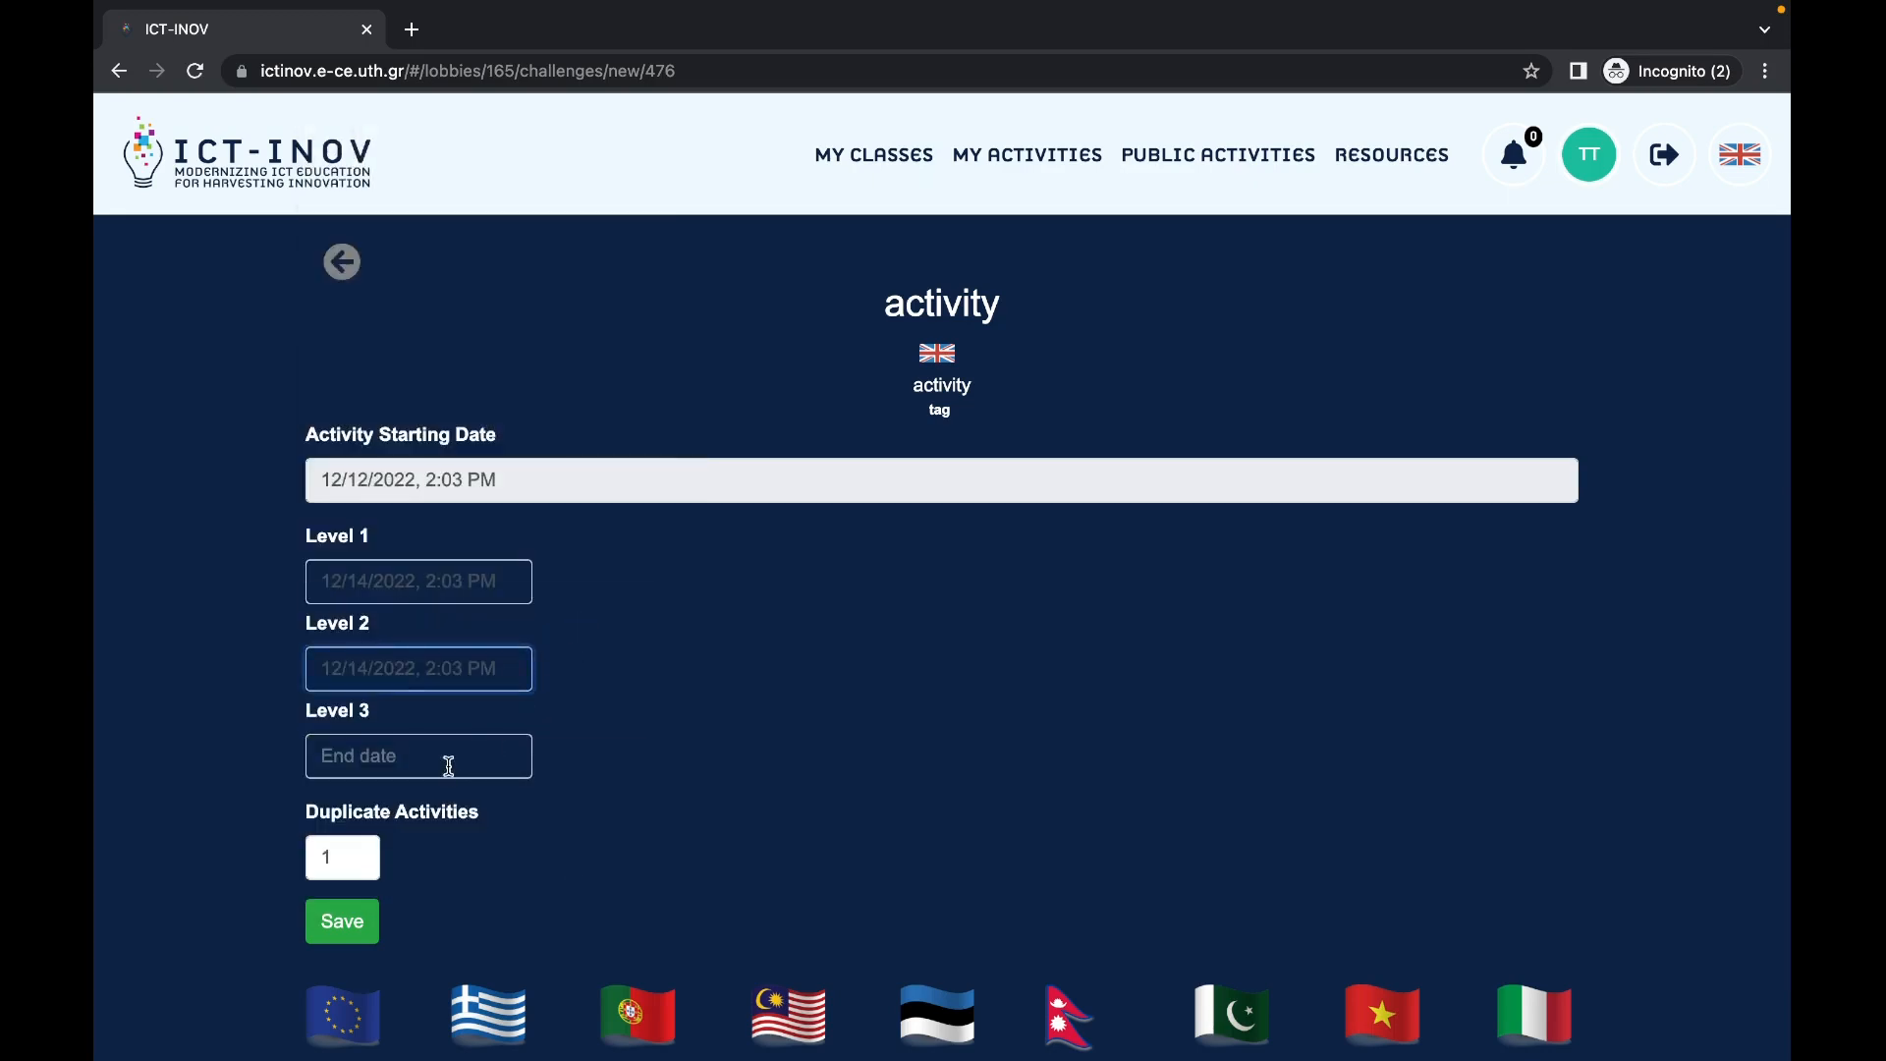
Step: Set the Level 3 end date to December 15 and duplicate activities to 3
click(449, 765)
click(527, 387)
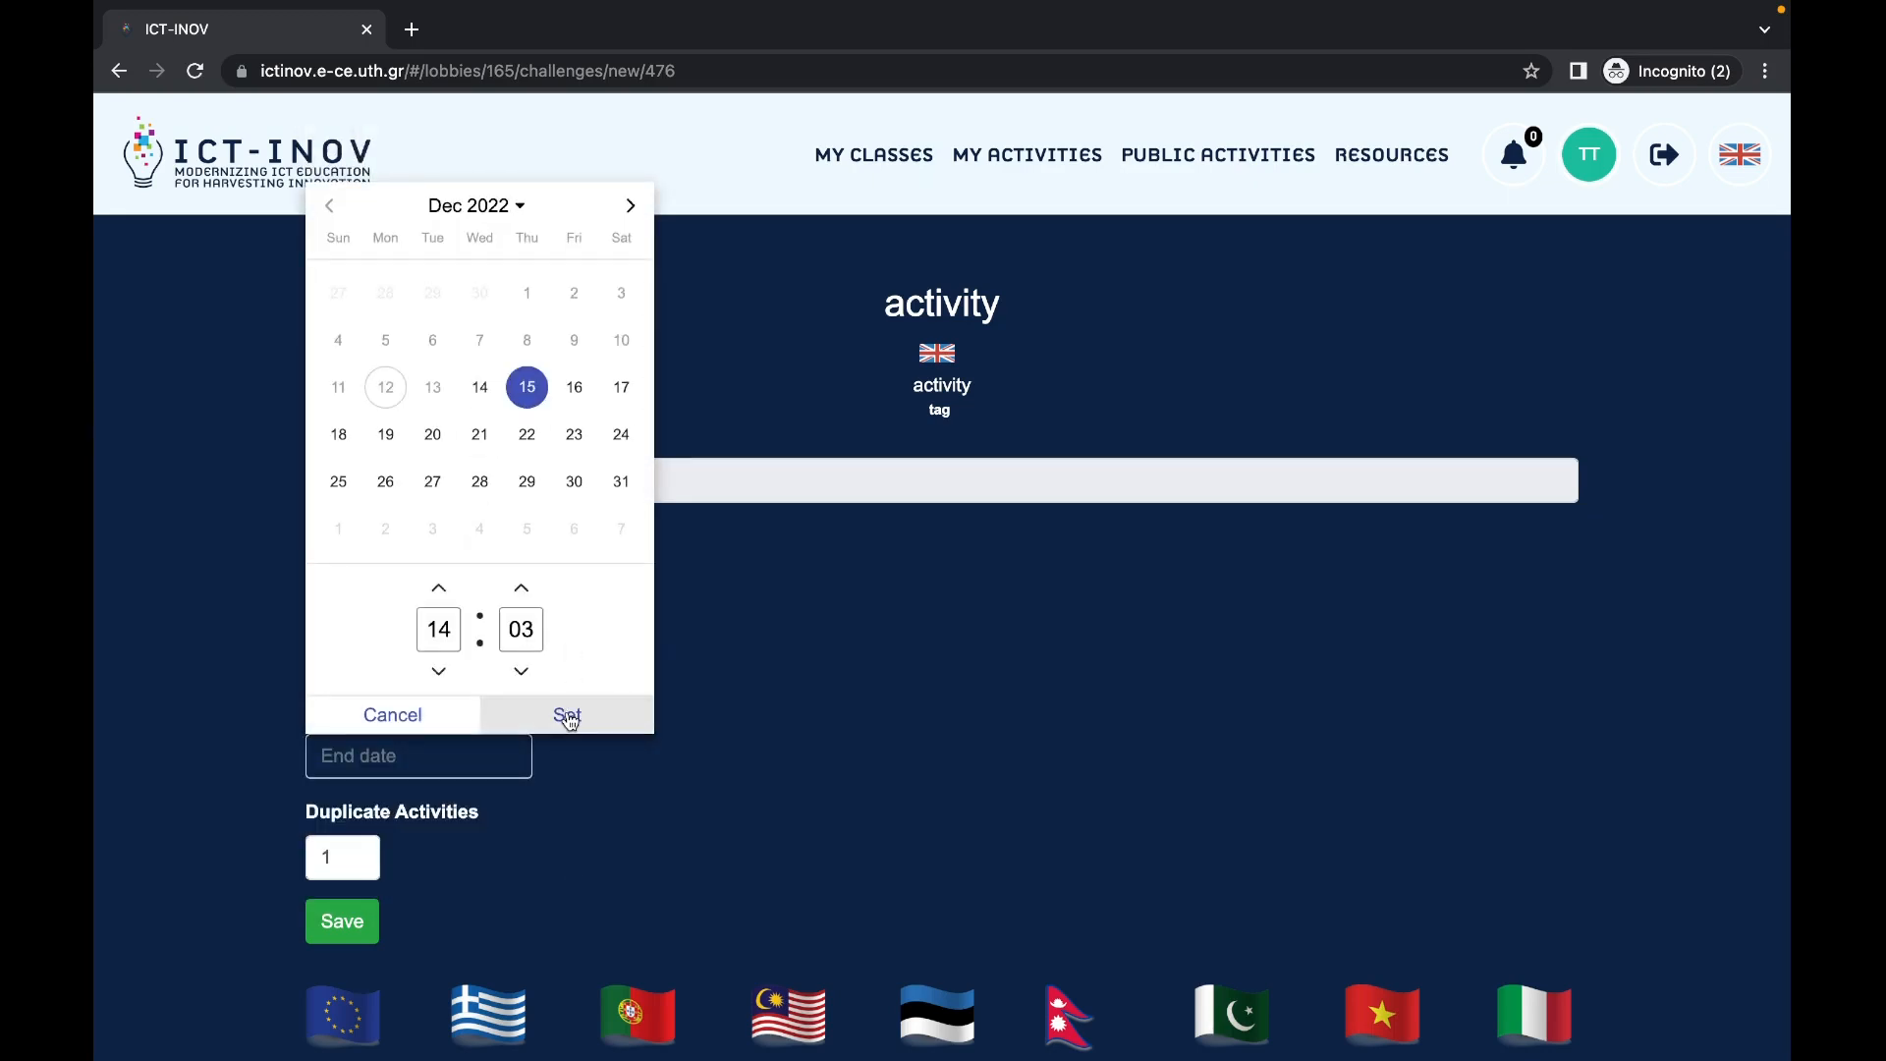
click(568, 716)
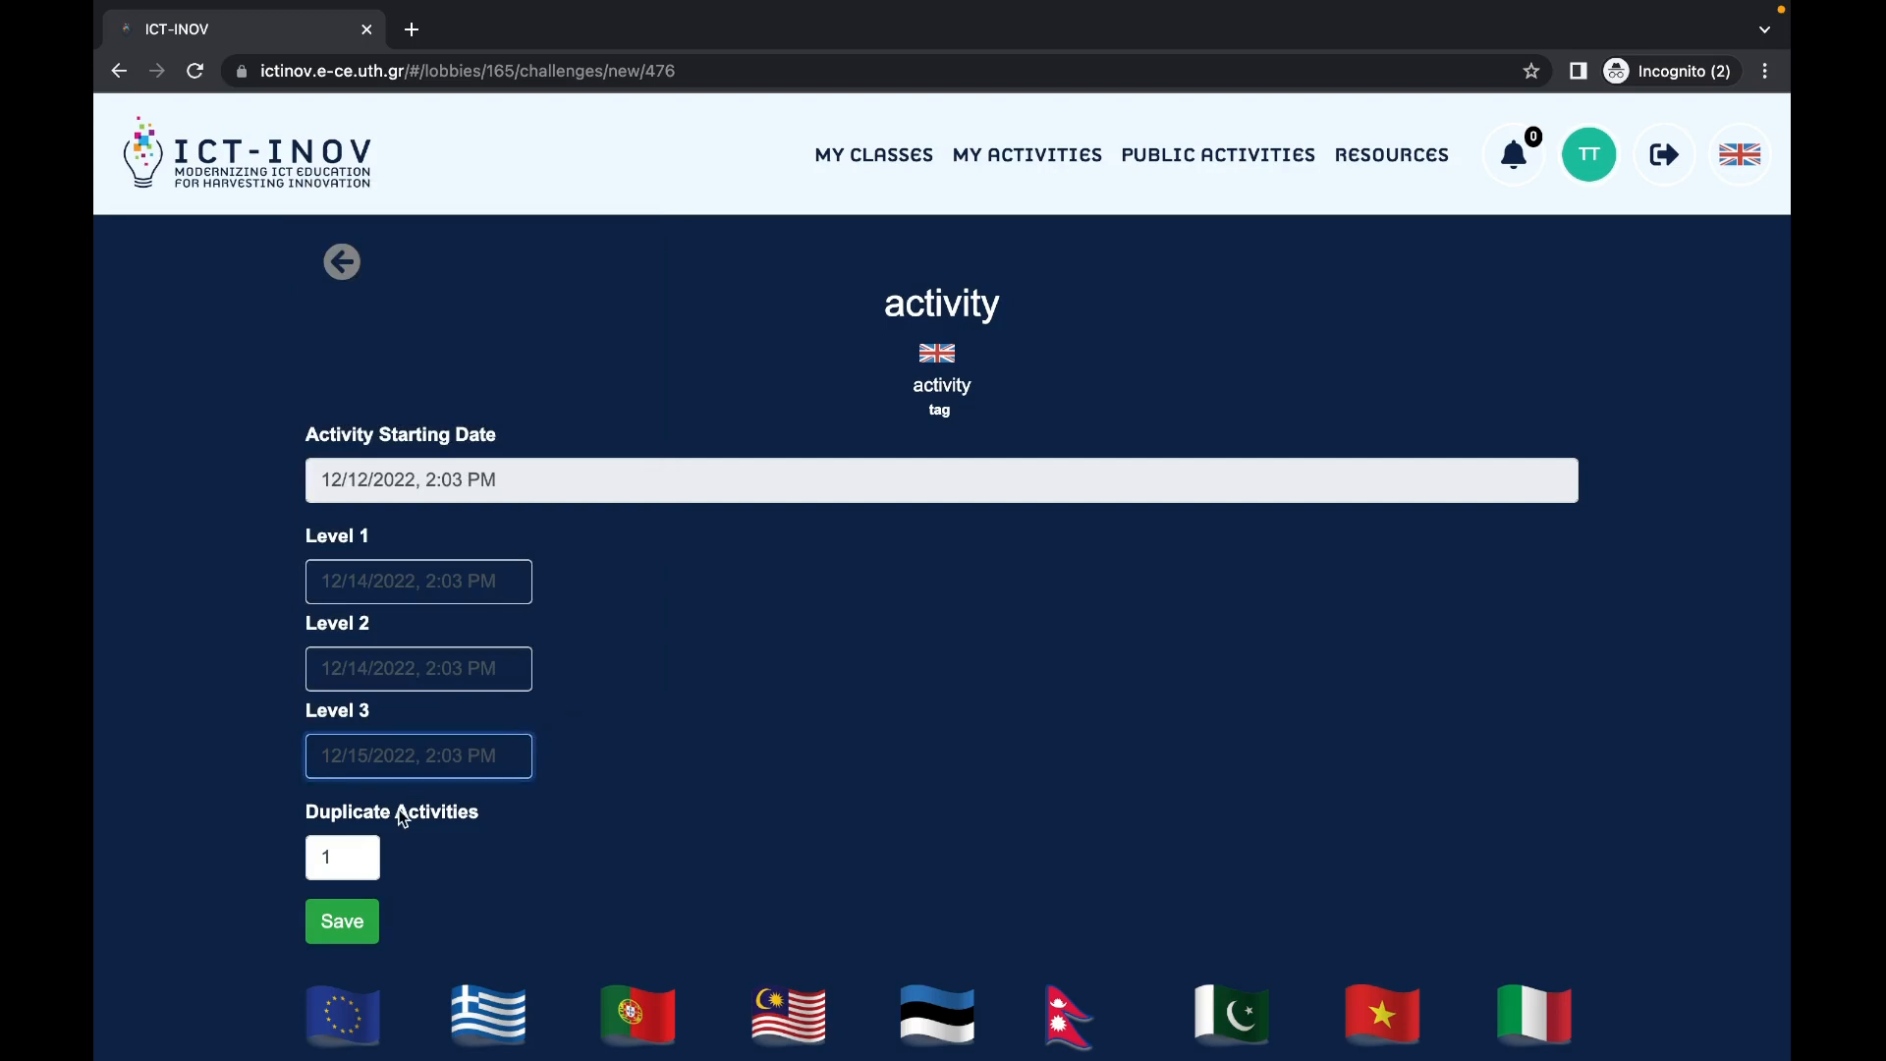
click(360, 852)
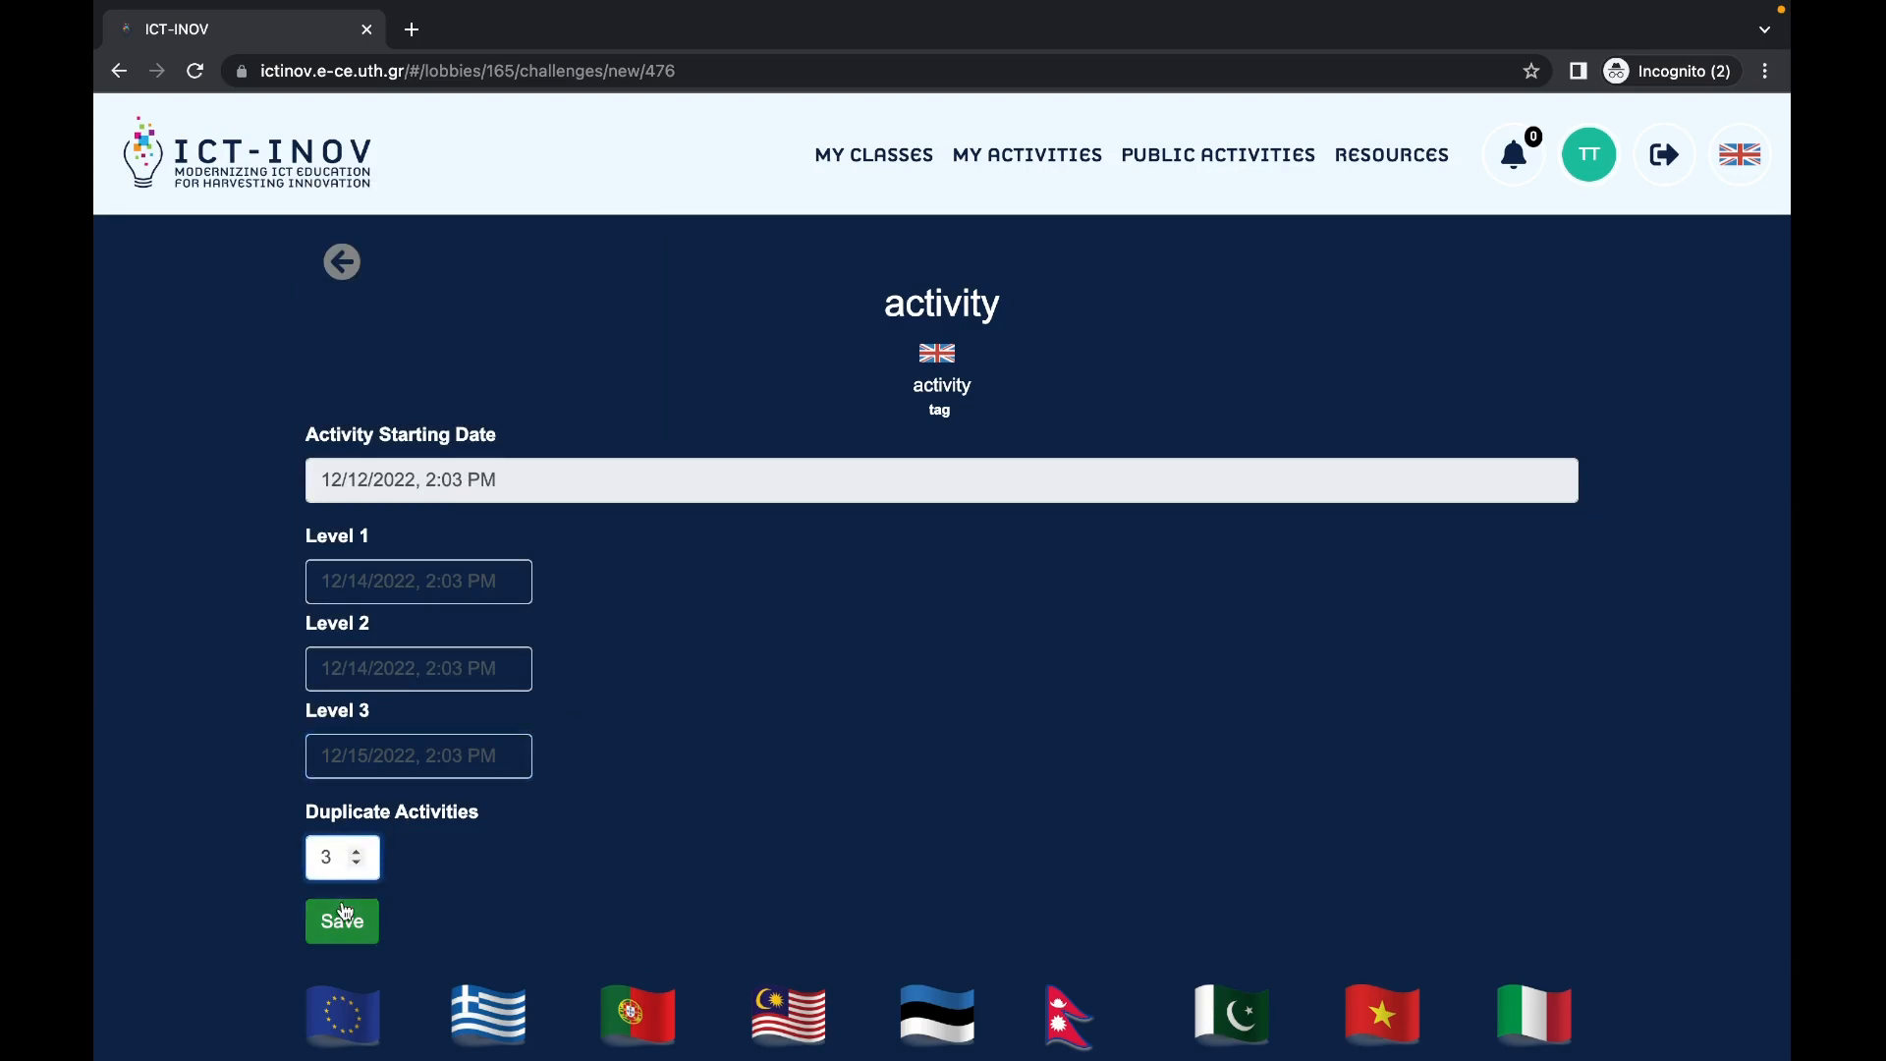
click(341, 920)
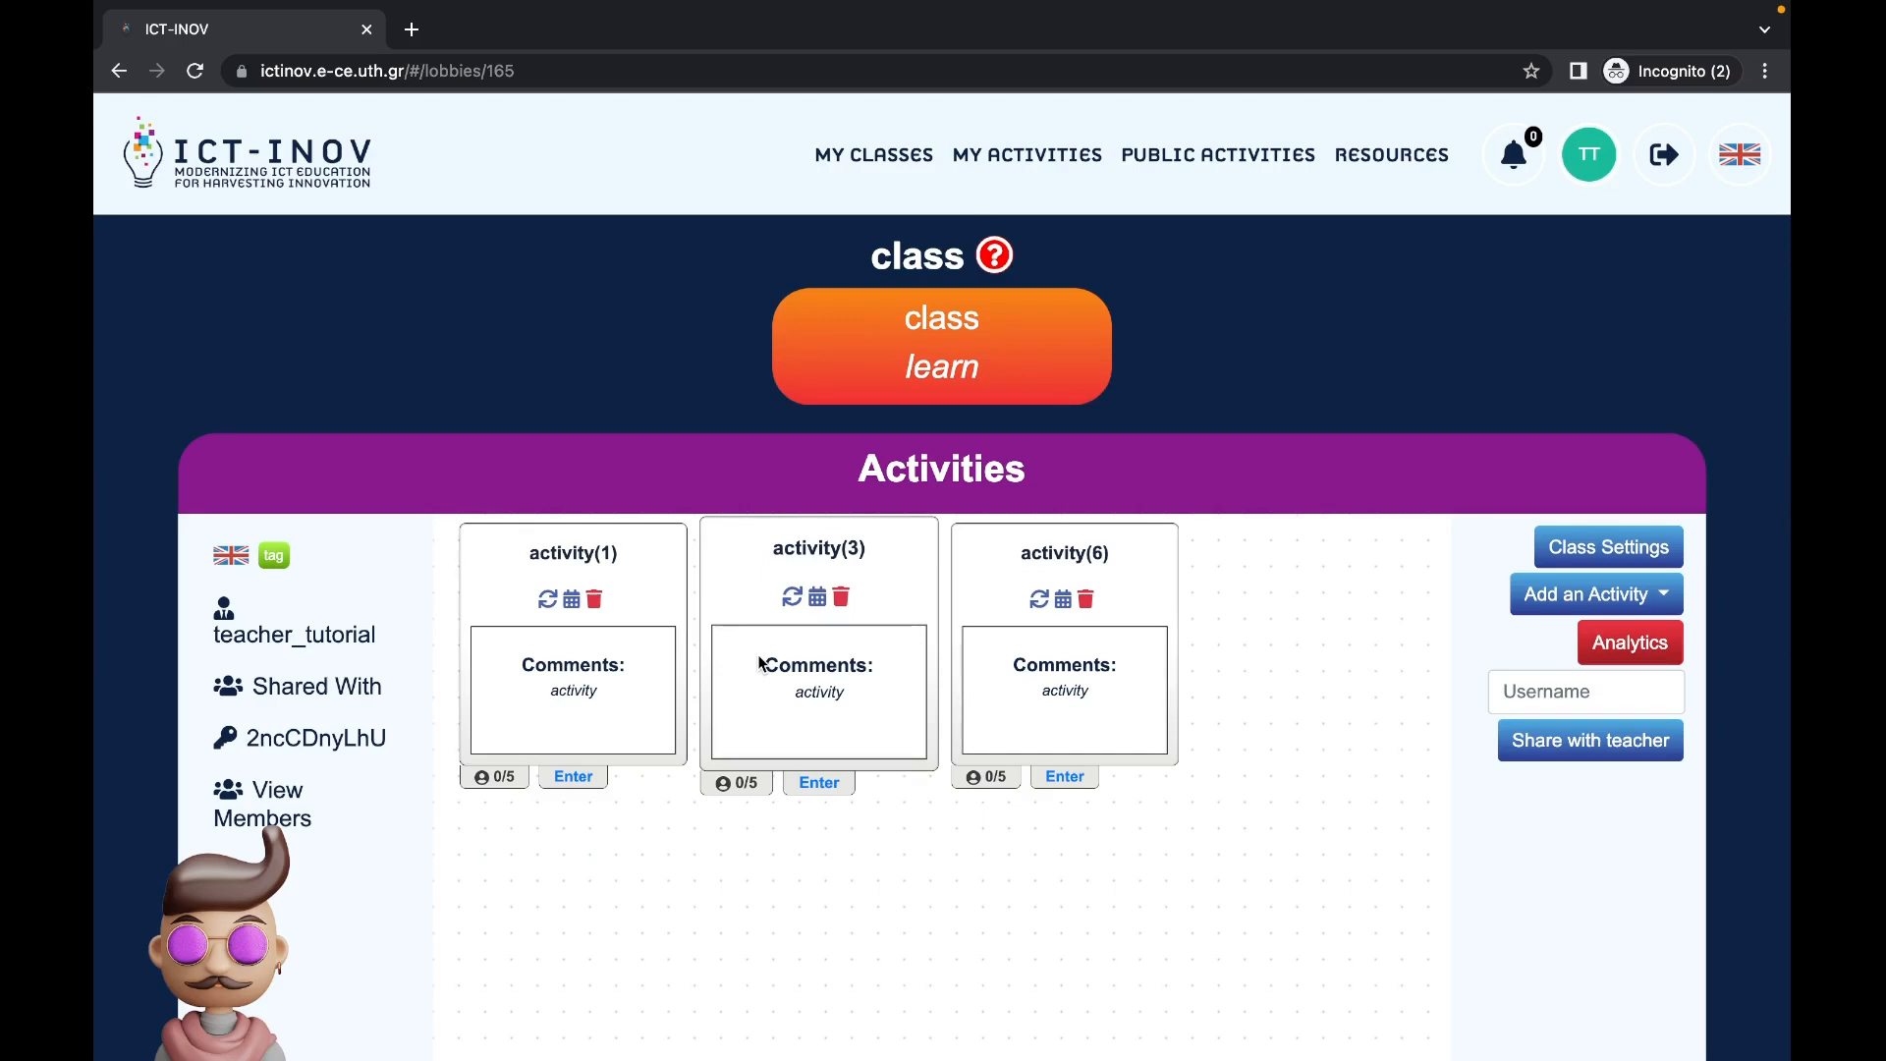
Step: Open activity(1)'s level date settings and save them unchanged
click(571, 598)
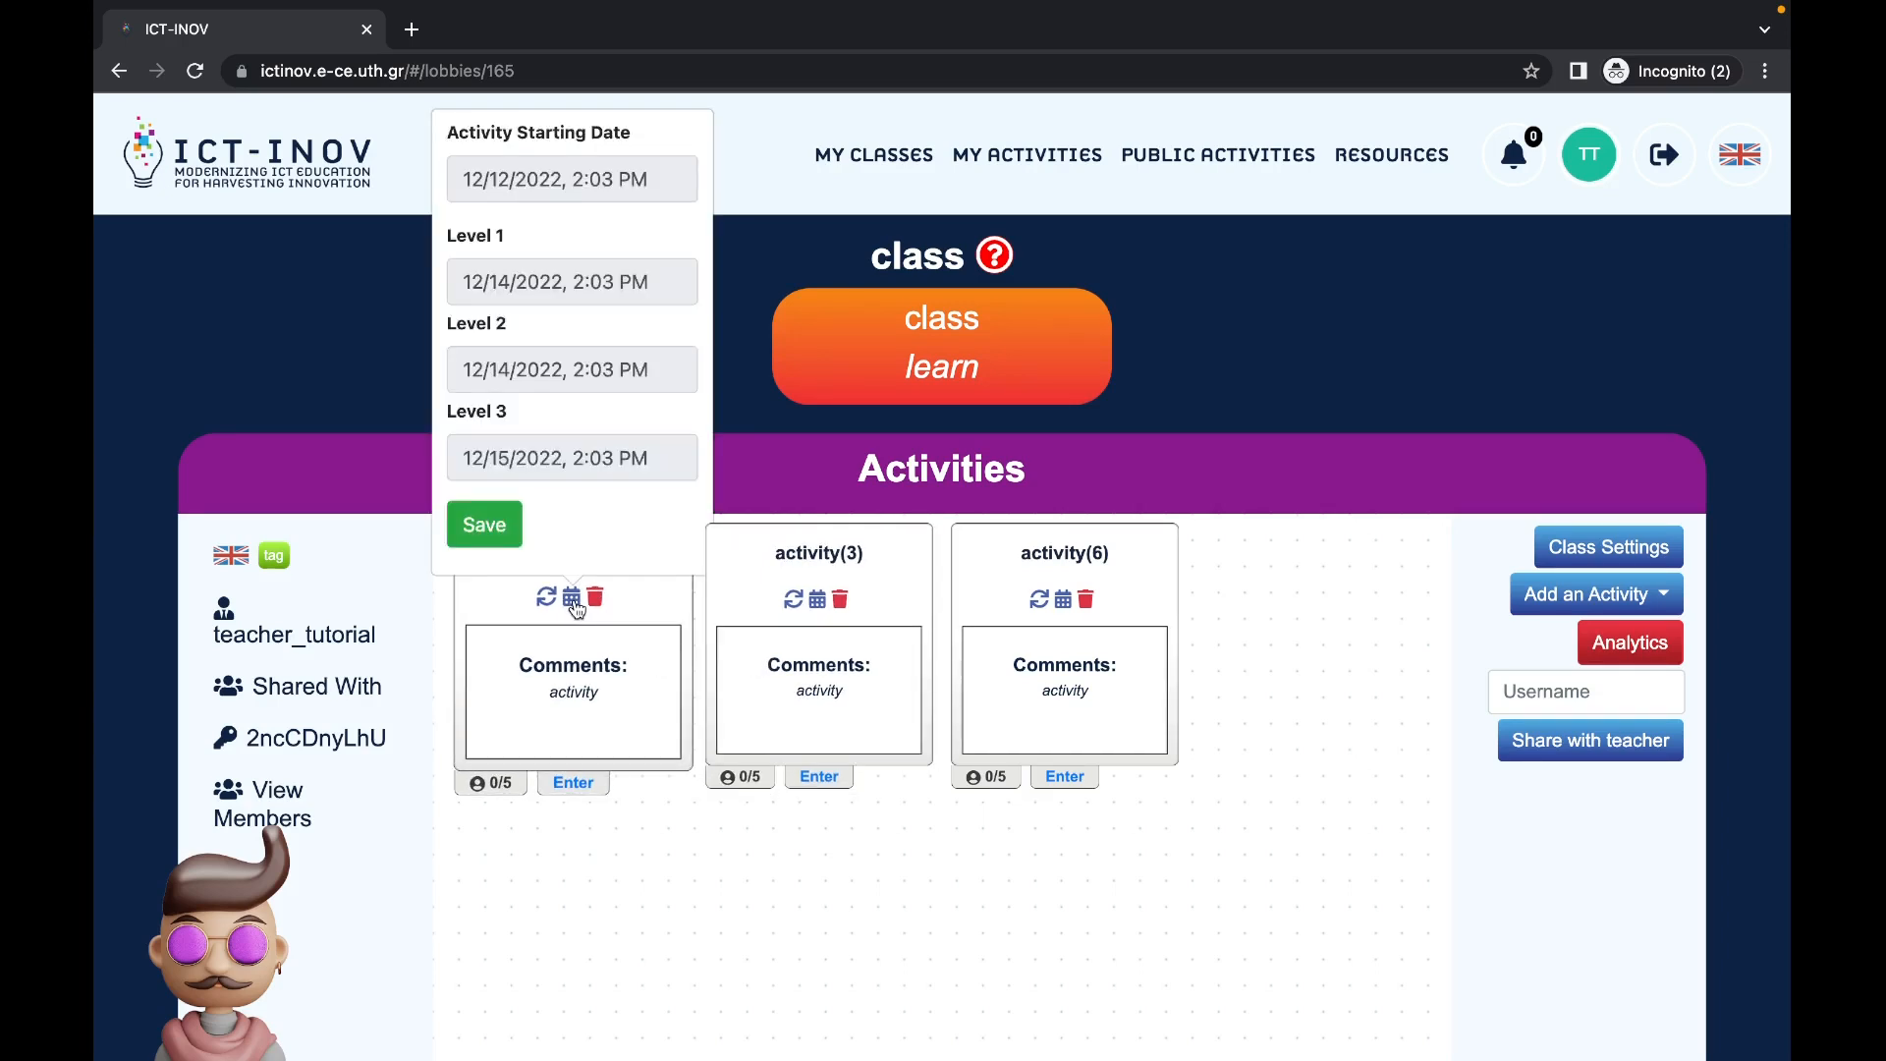
click(499, 536)
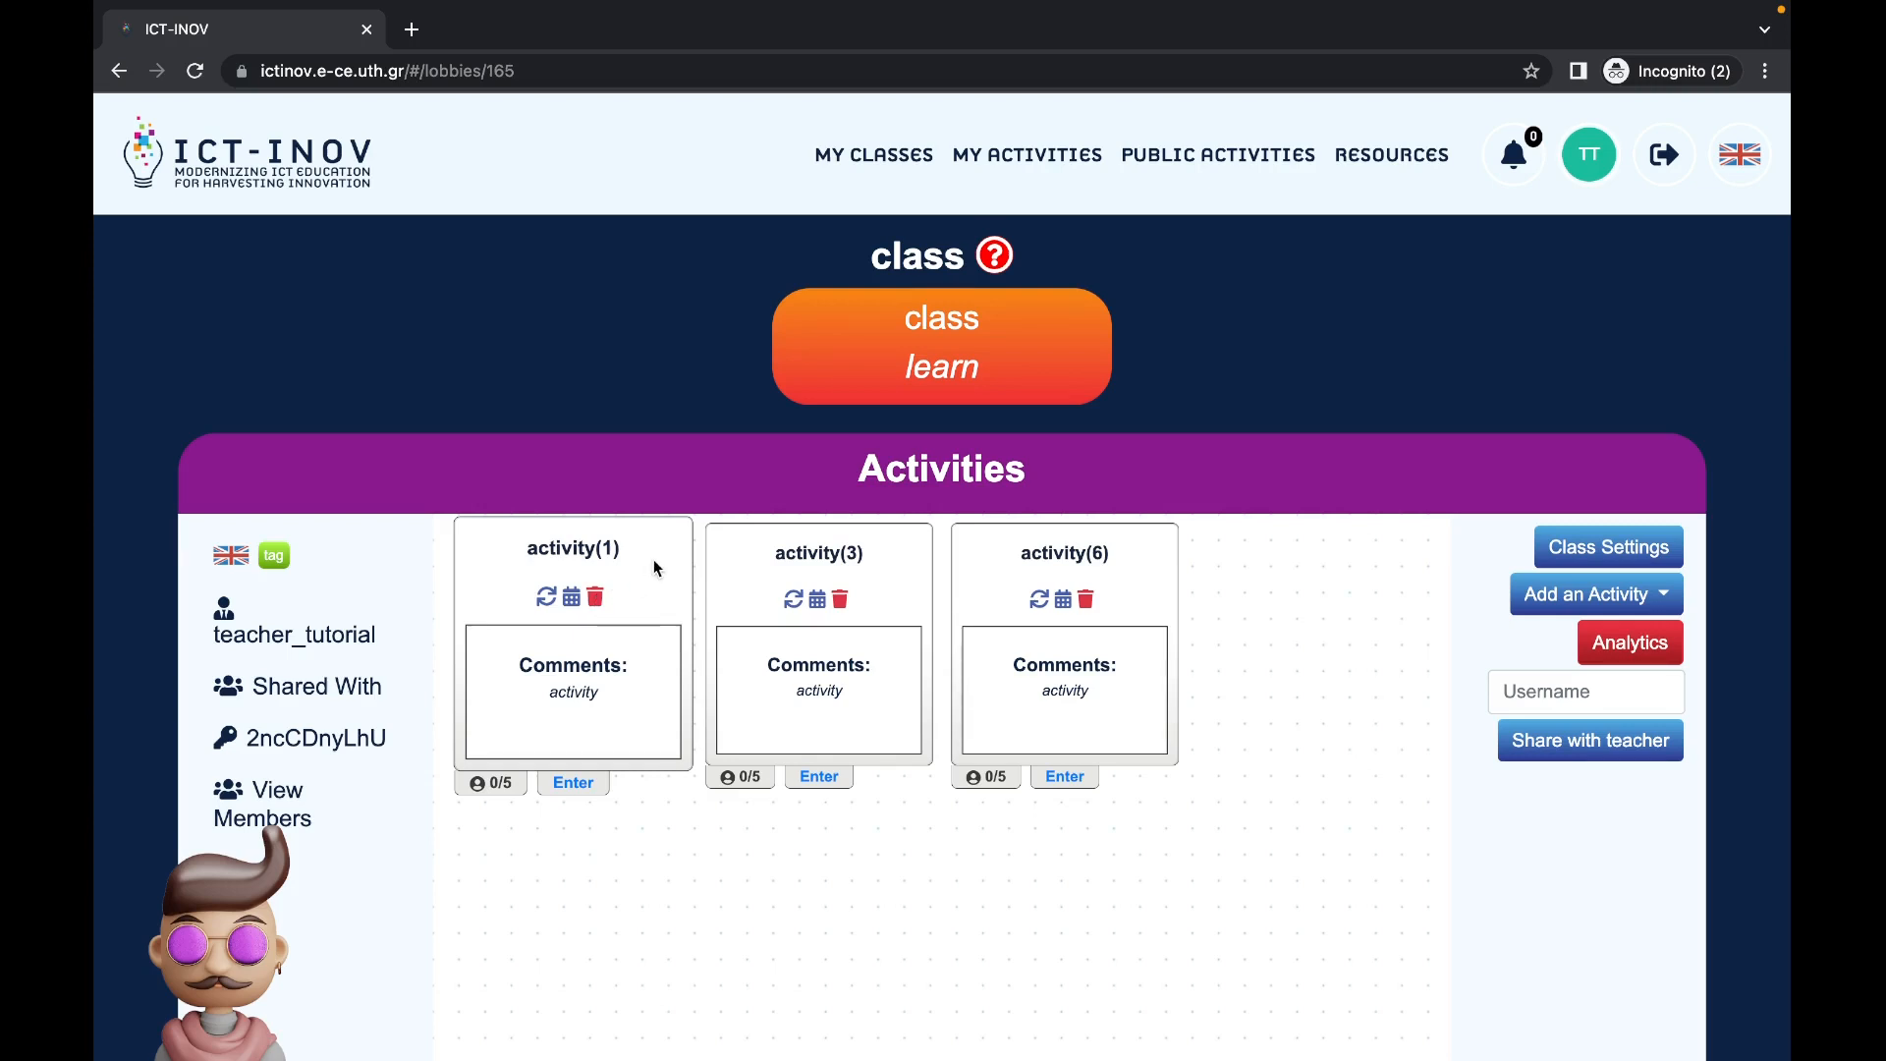
Step: Rename the activity(3) card to activity(2)
double_click(815, 553)
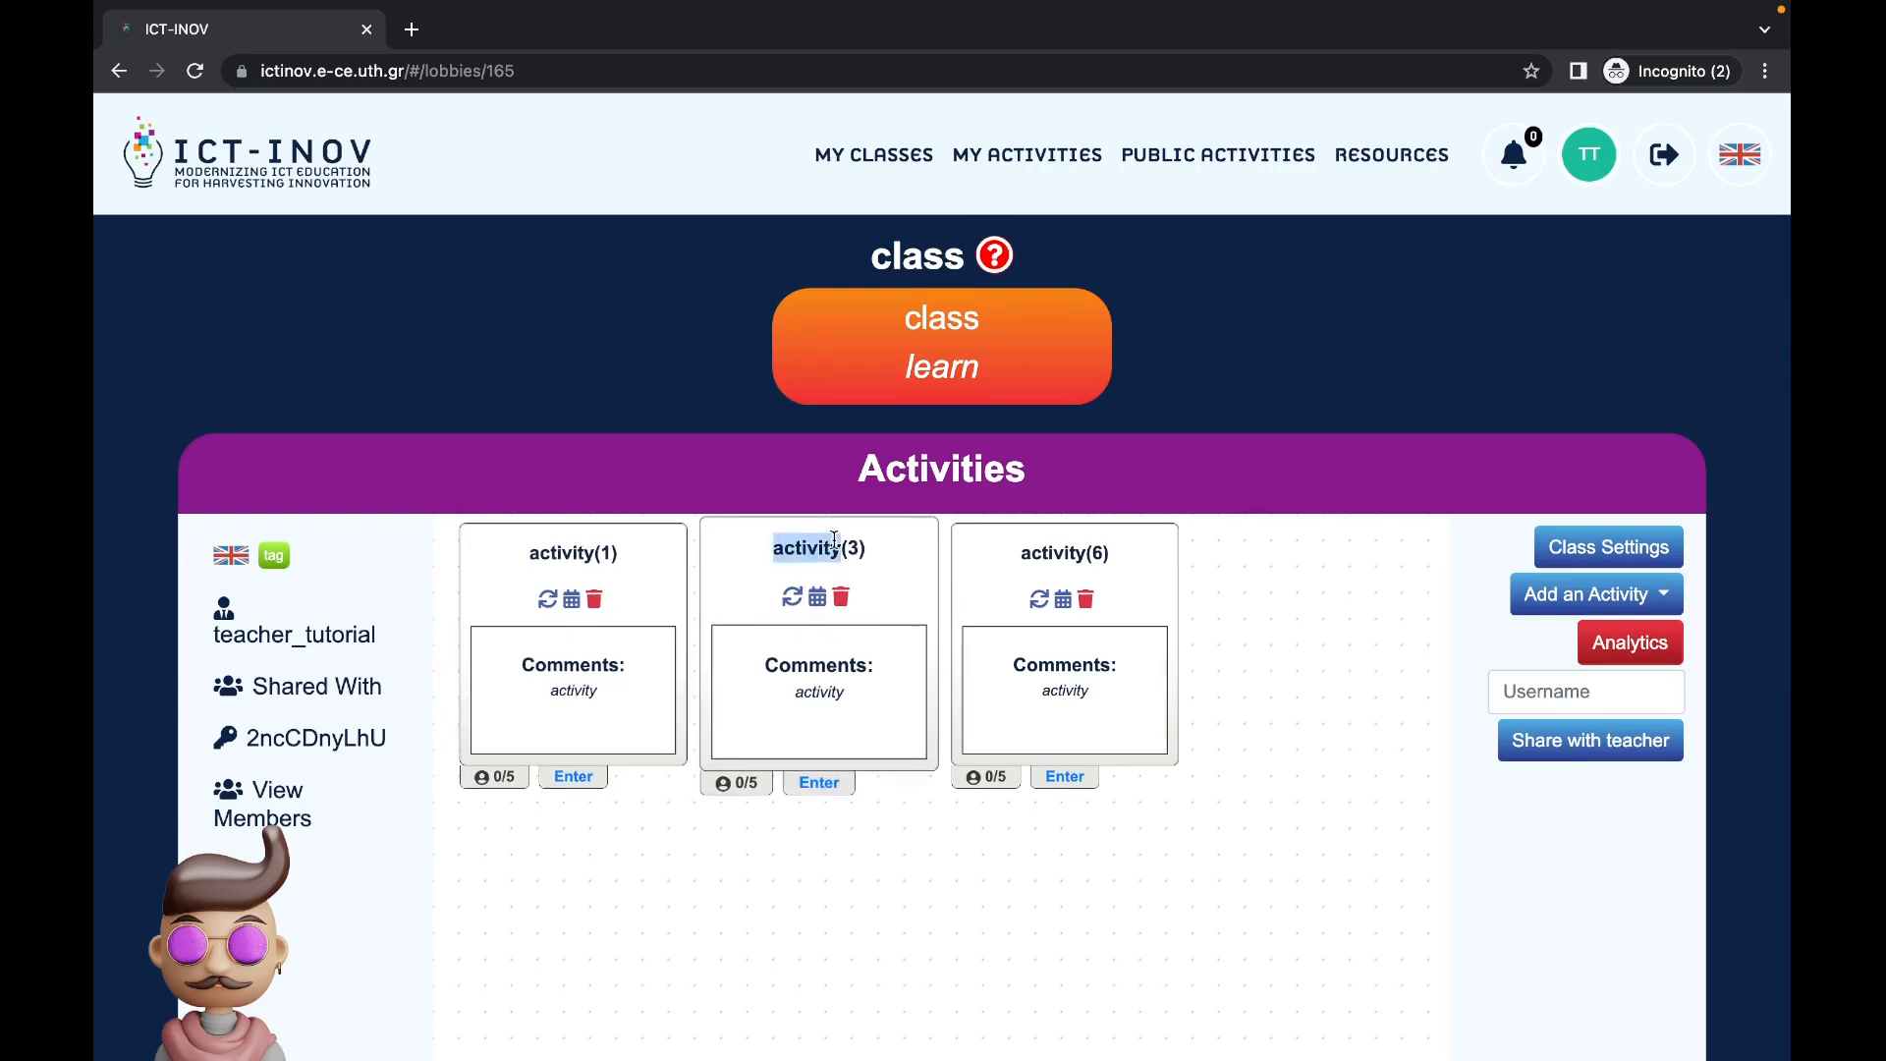
click(821, 553)
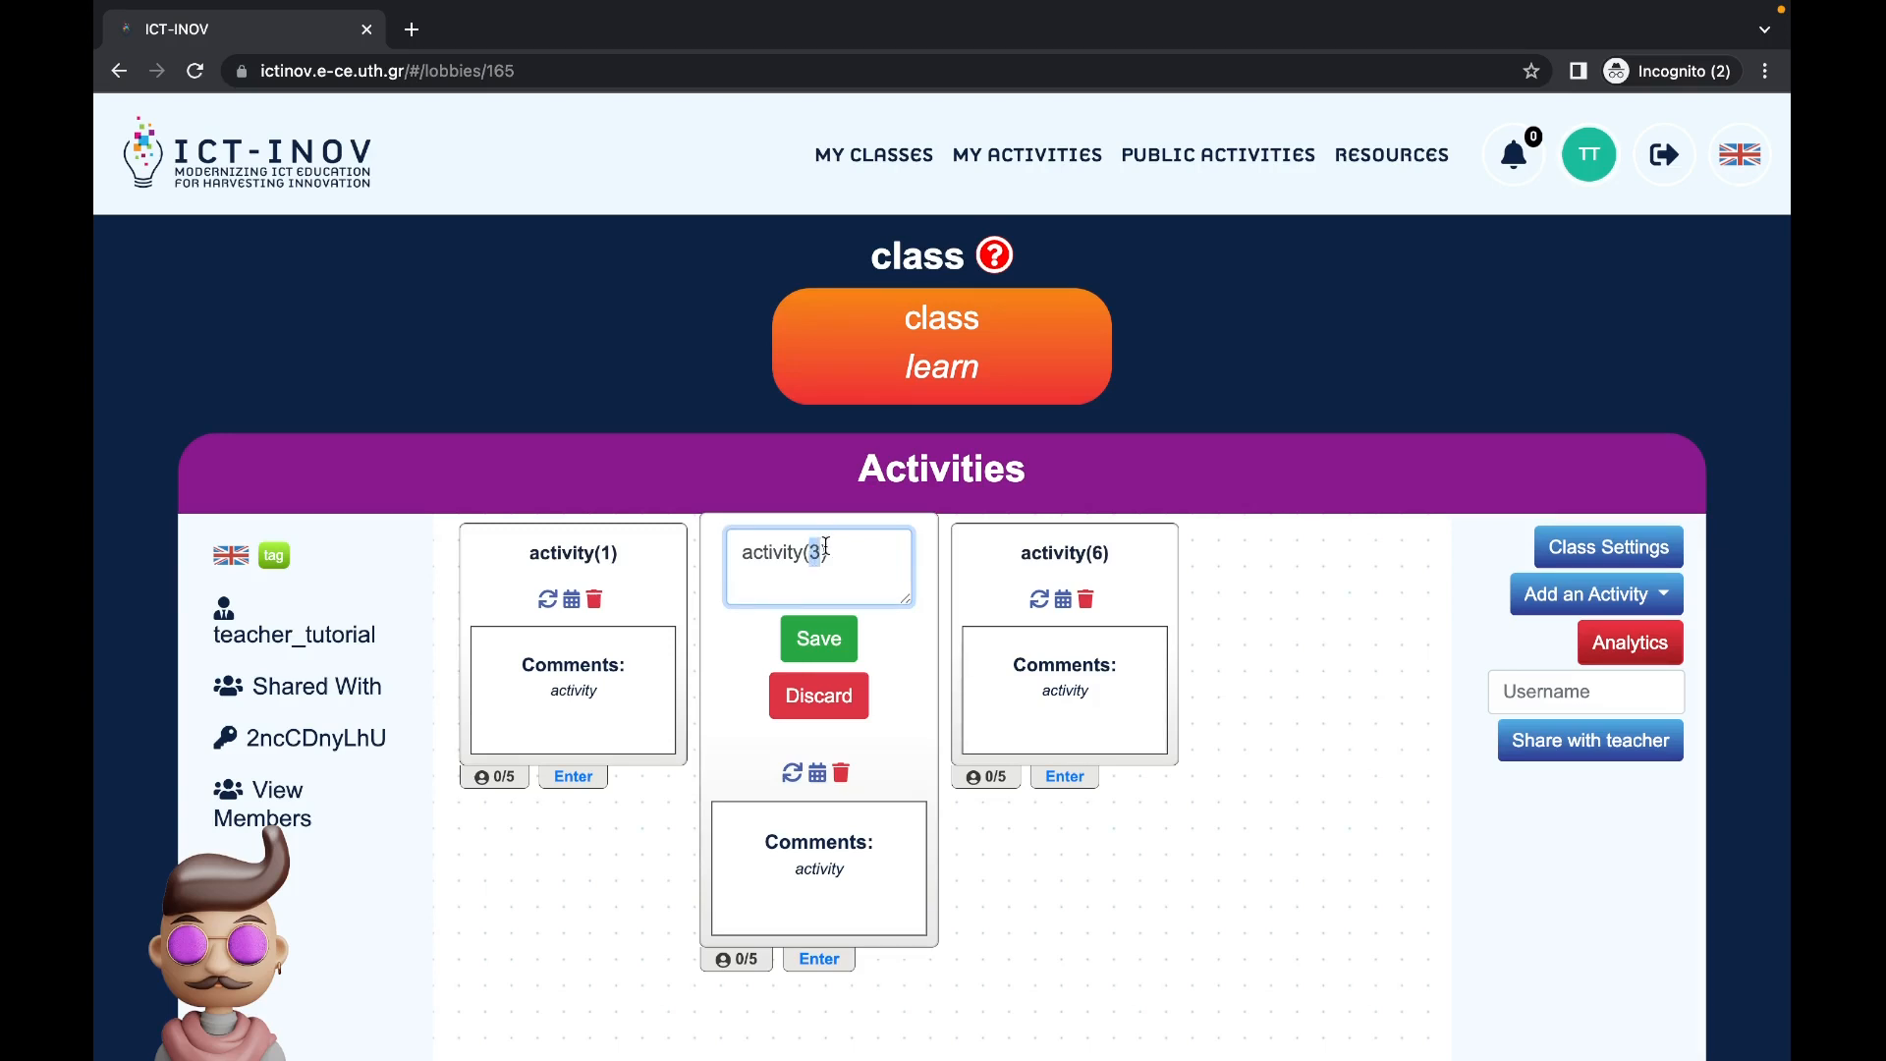
key(BackSpace)
text(2)
click(798, 640)
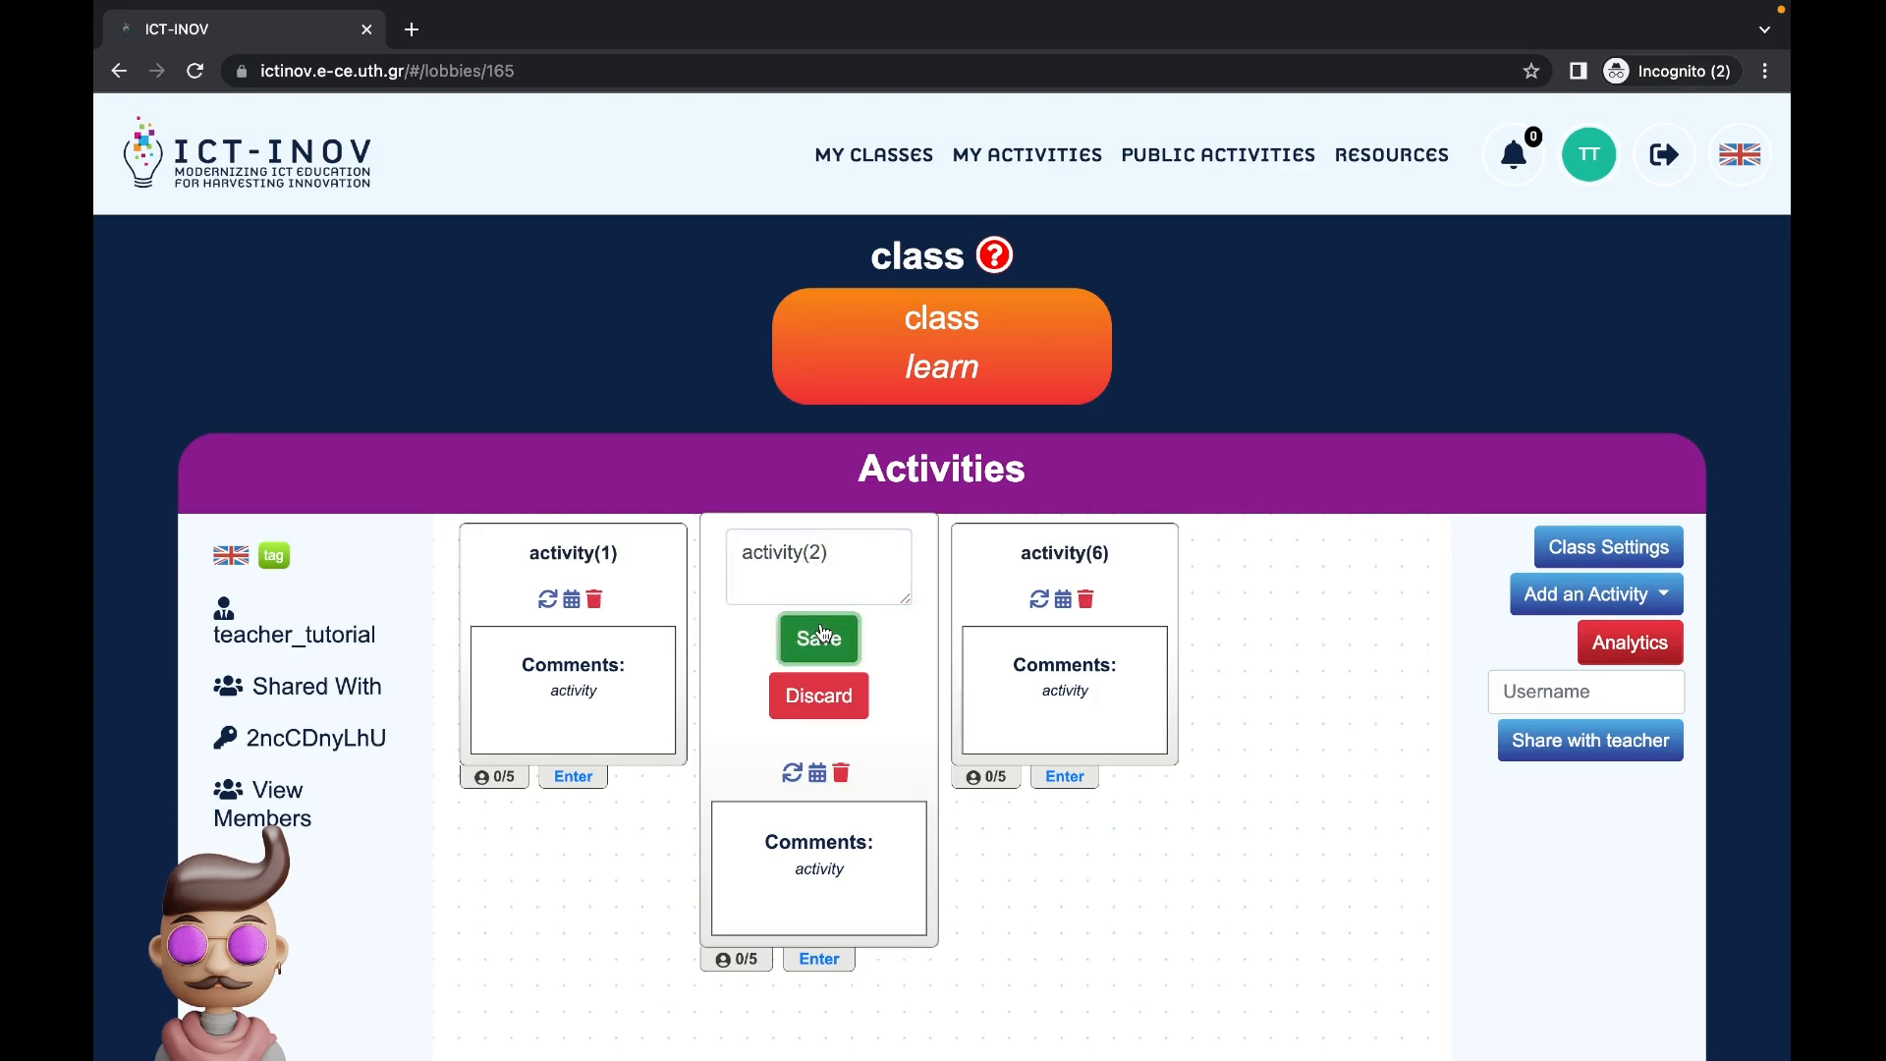
Step: Rename the activity(6) card to activity(3)
double_click(1098, 553)
click(1059, 554)
key(BackSpace)
text(3)
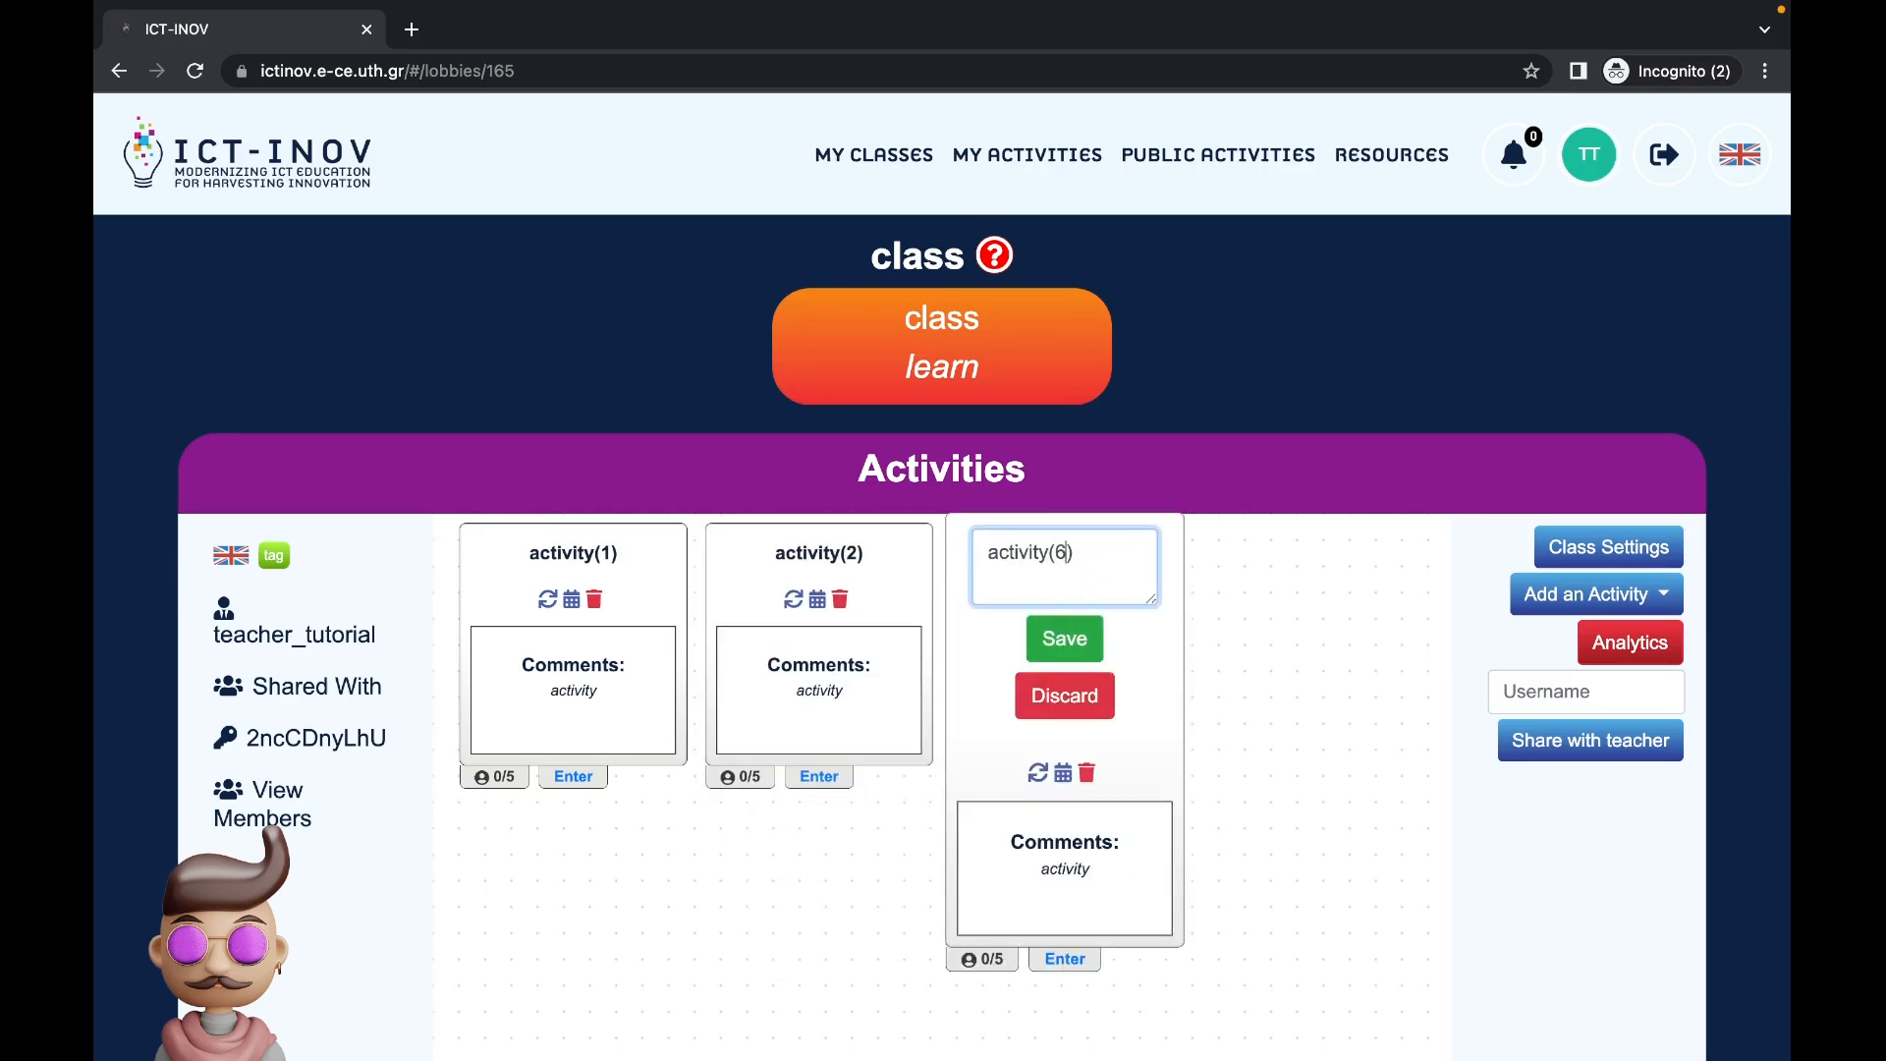
click(1077, 636)
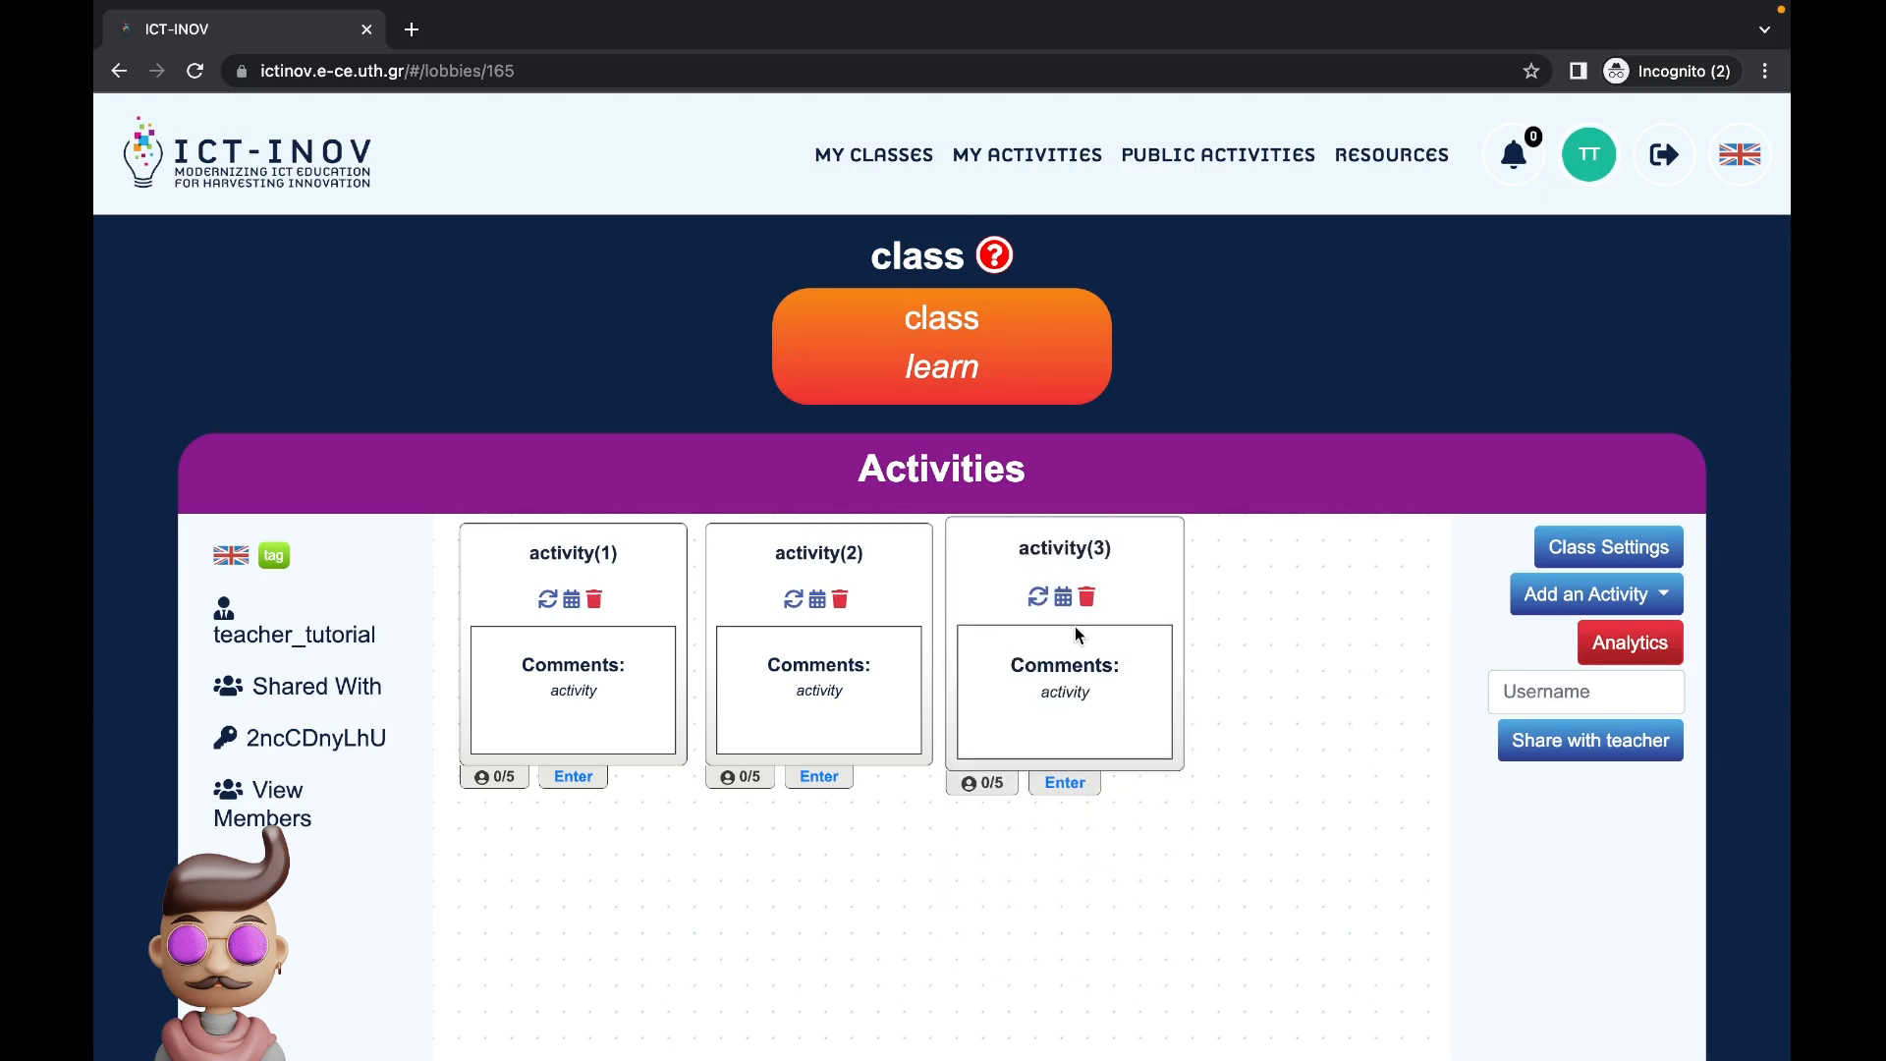
click(574, 781)
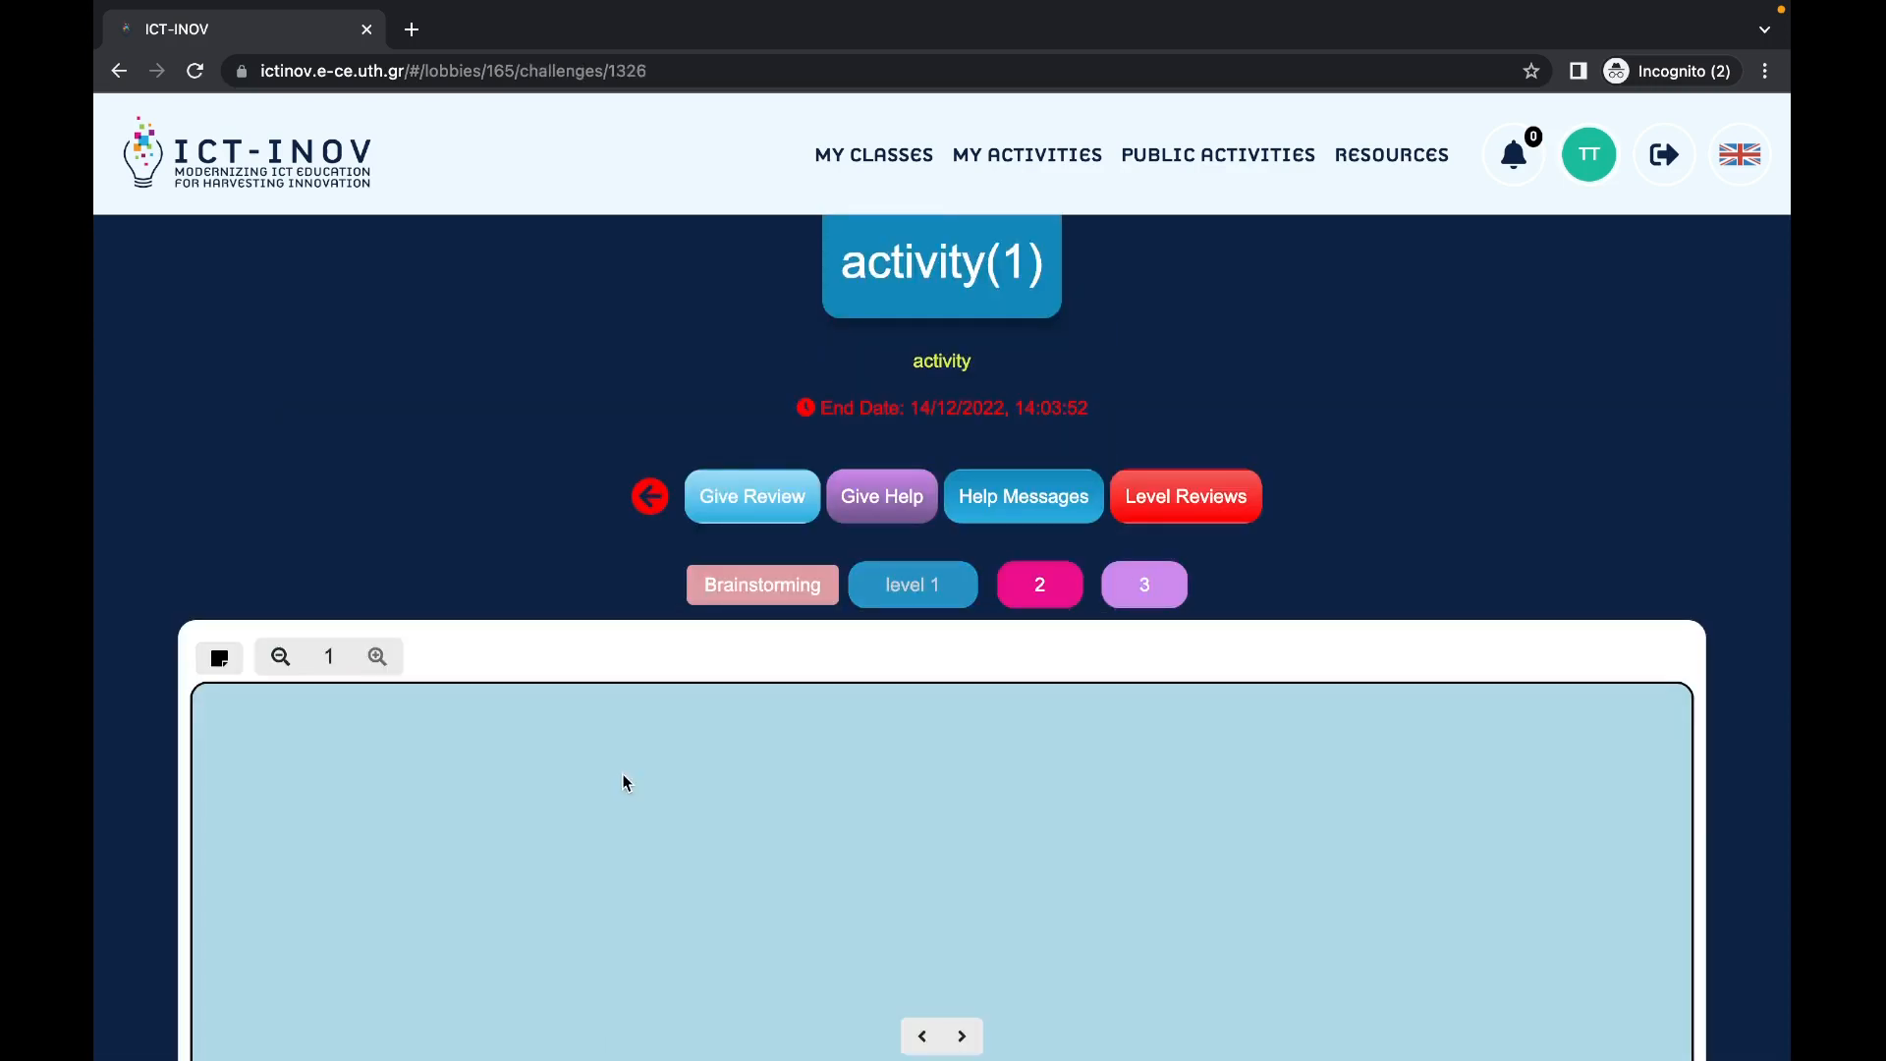
Step: Leave activity(1) for the class page, then show the My Activities template list
click(649, 496)
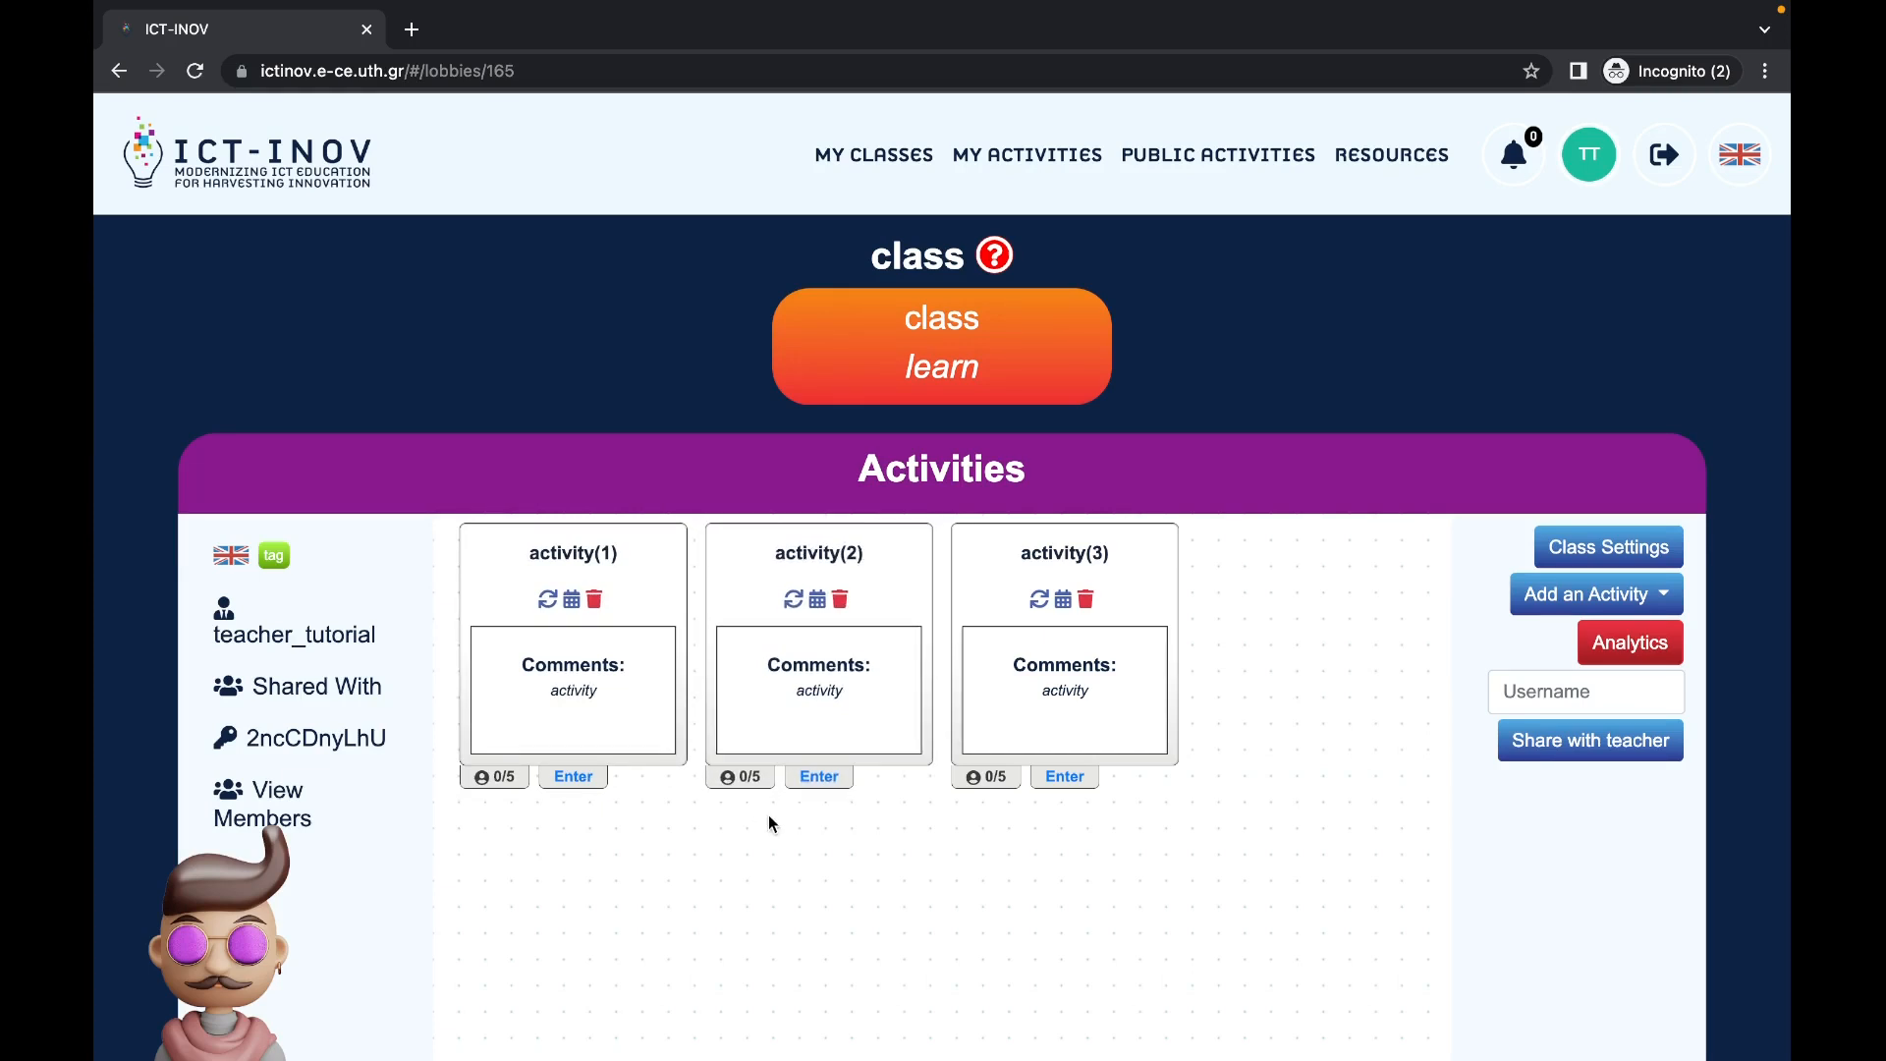
click(1072, 163)
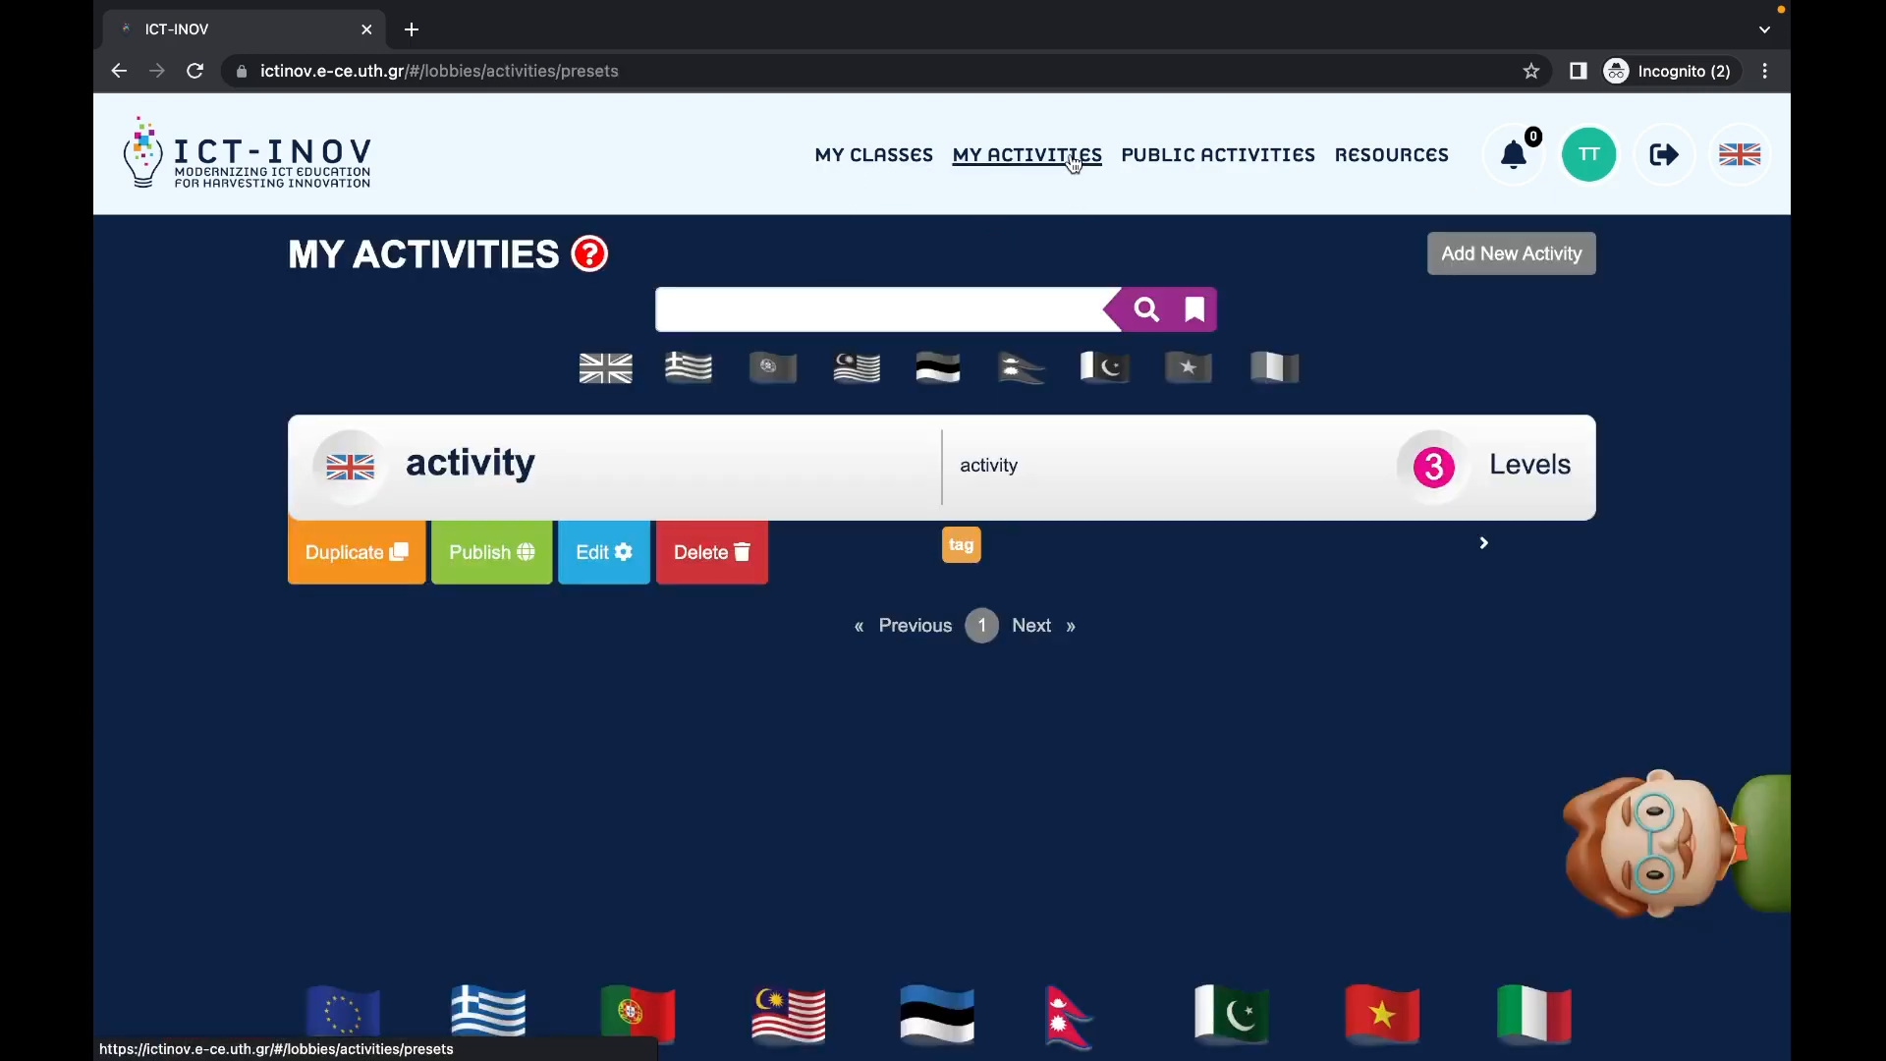
Step: Add a 'new note' sticky note to the template's level 1 board, then return to My Classes
click(603, 557)
scroll(583, 748, down, 5)
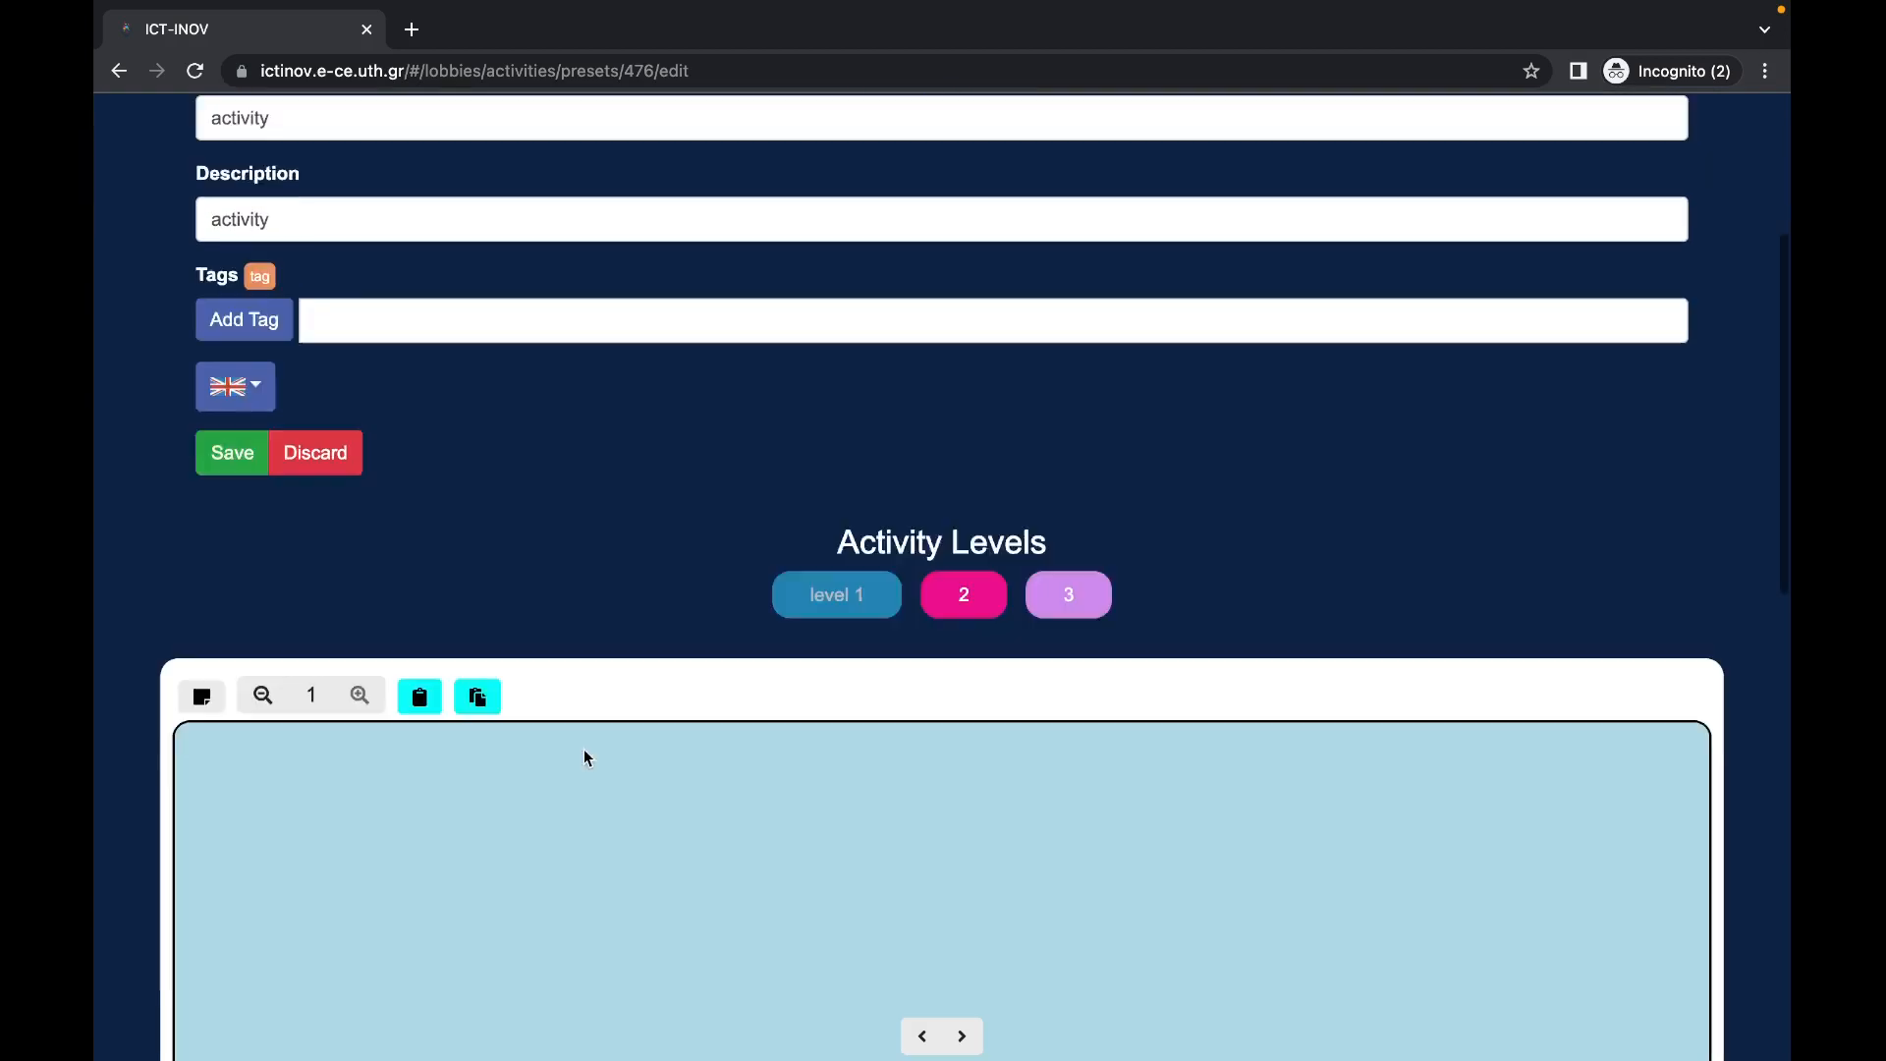
click(210, 567)
key(super+a)
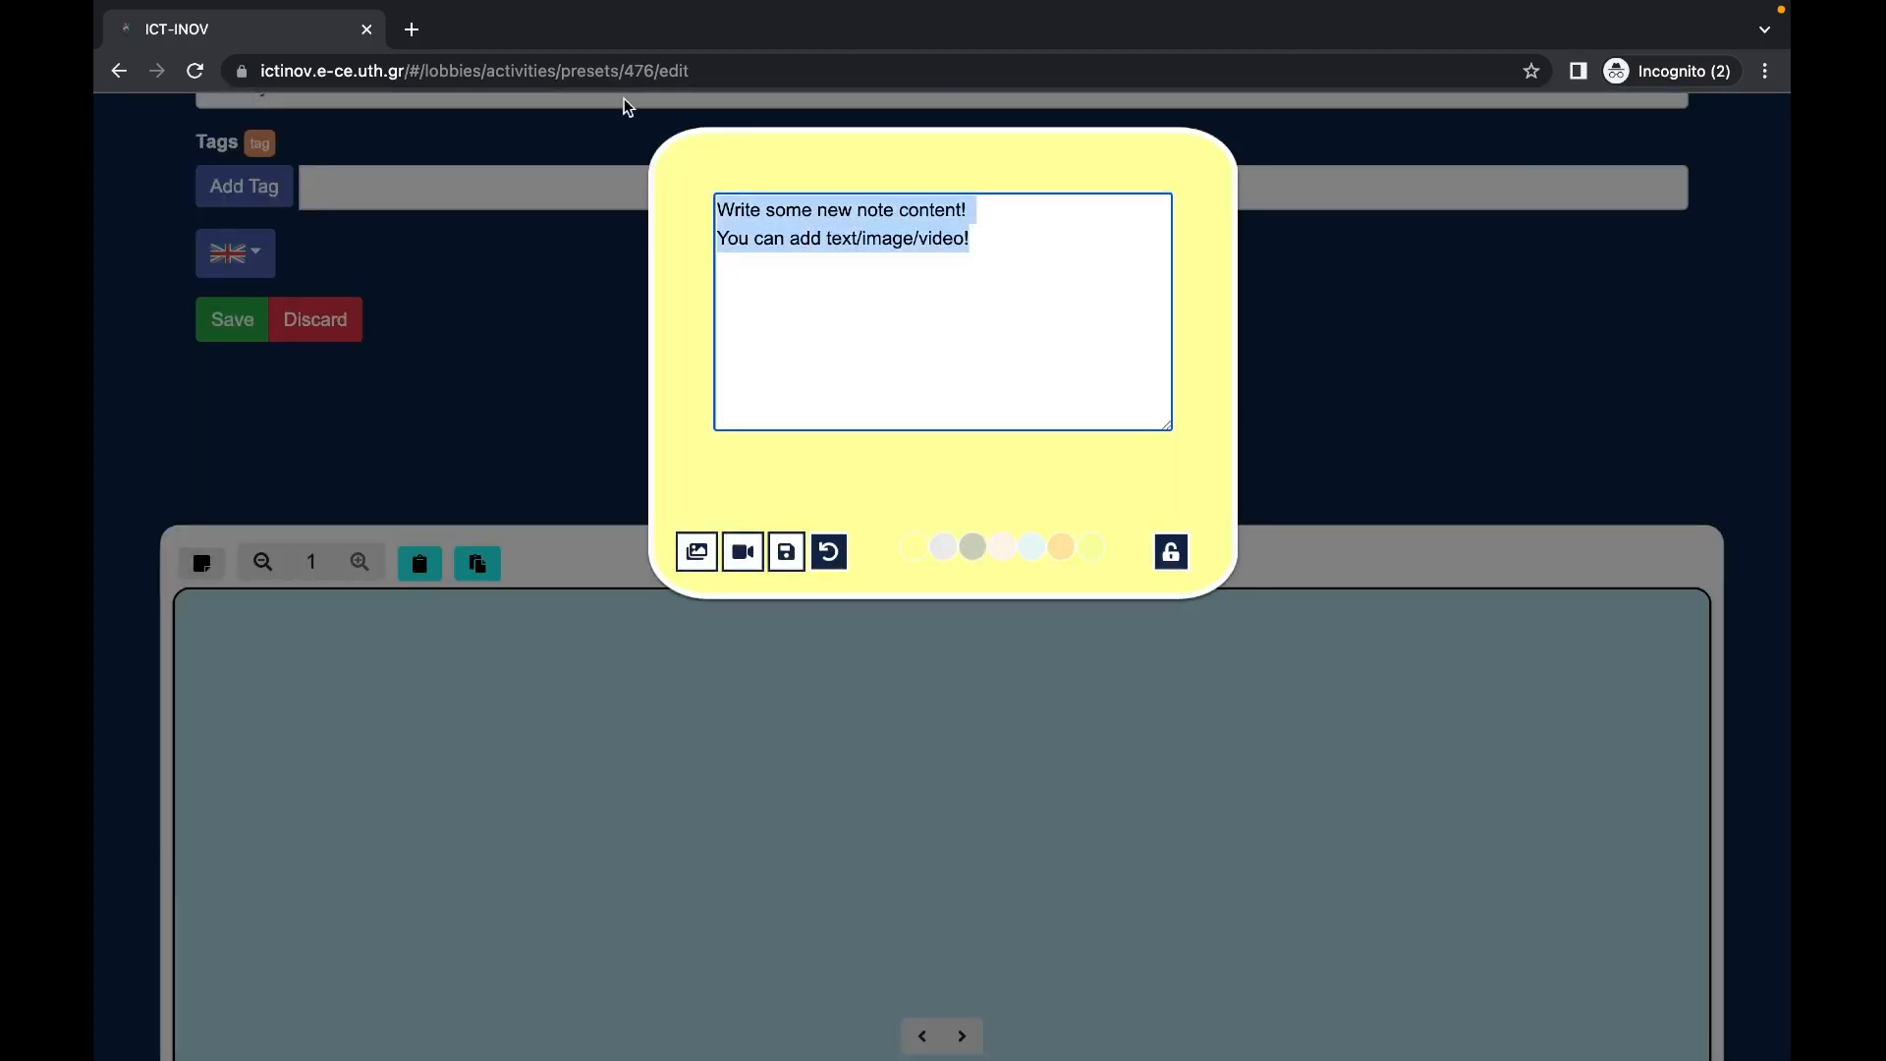
text(new note)
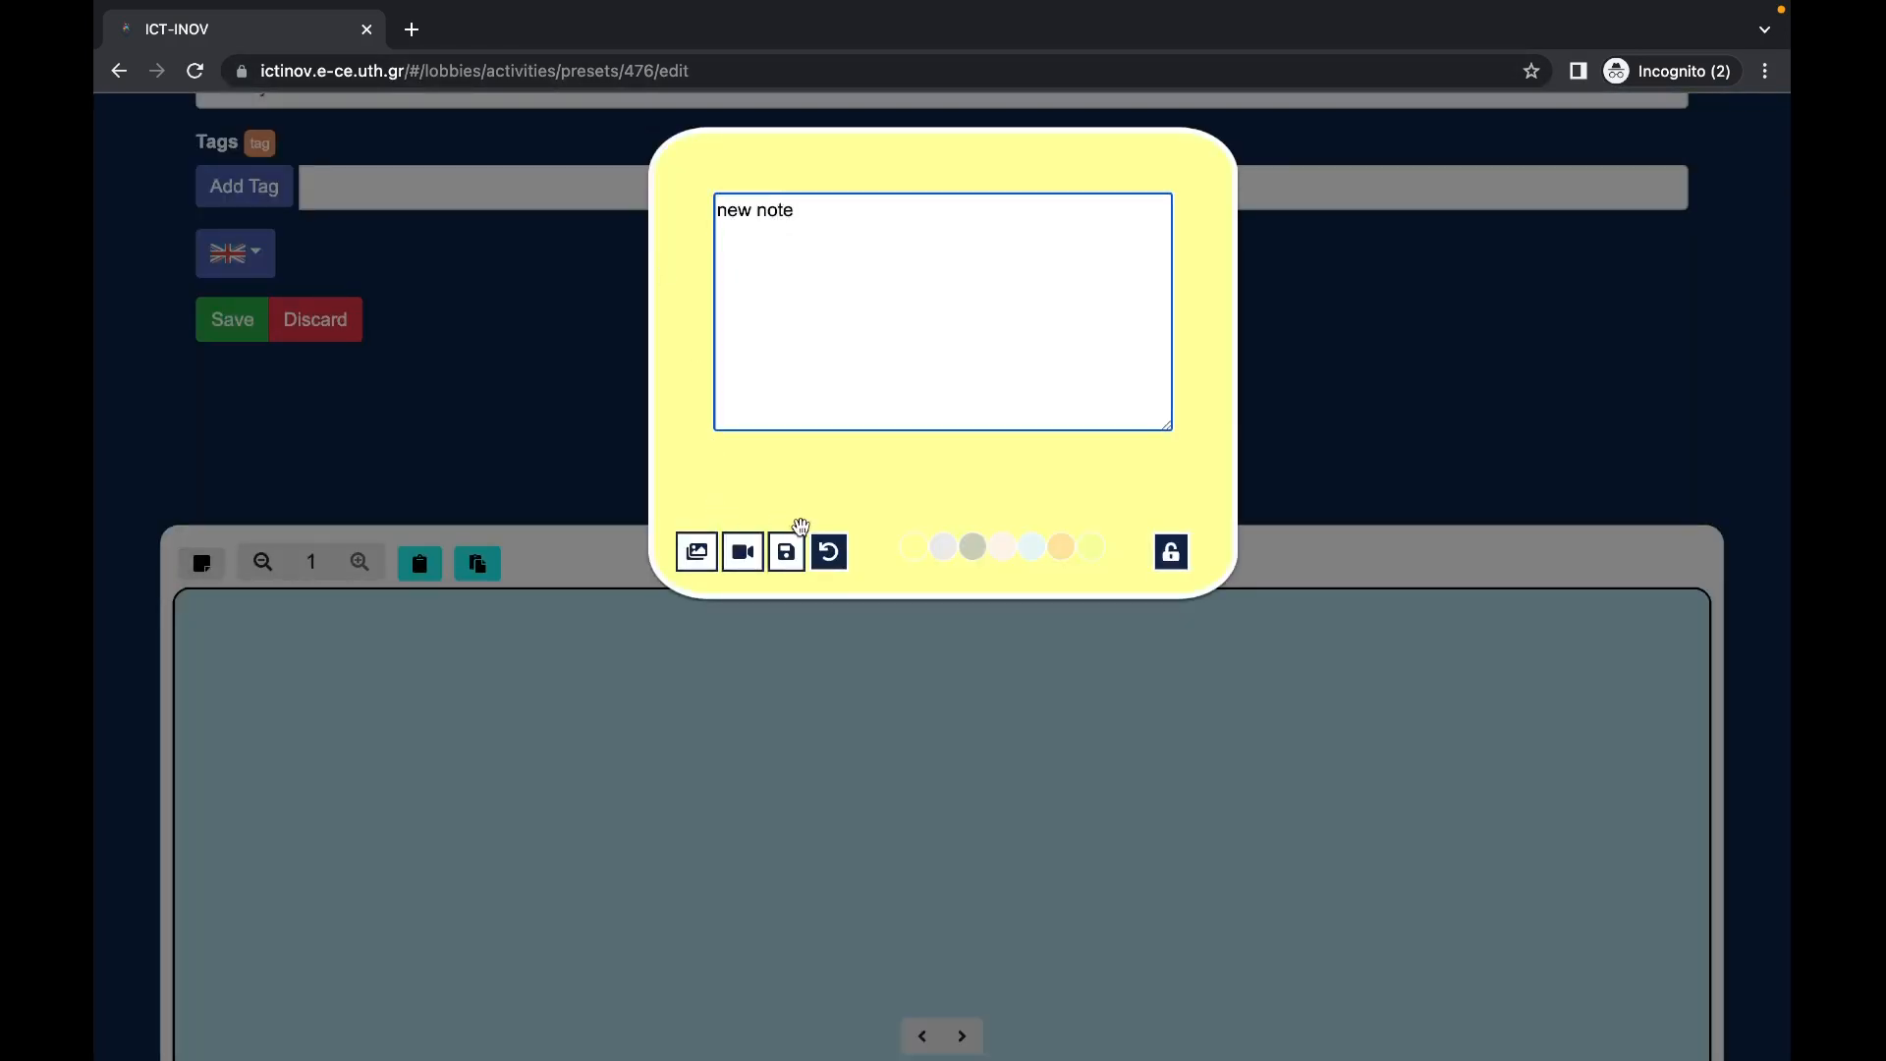
click(786, 551)
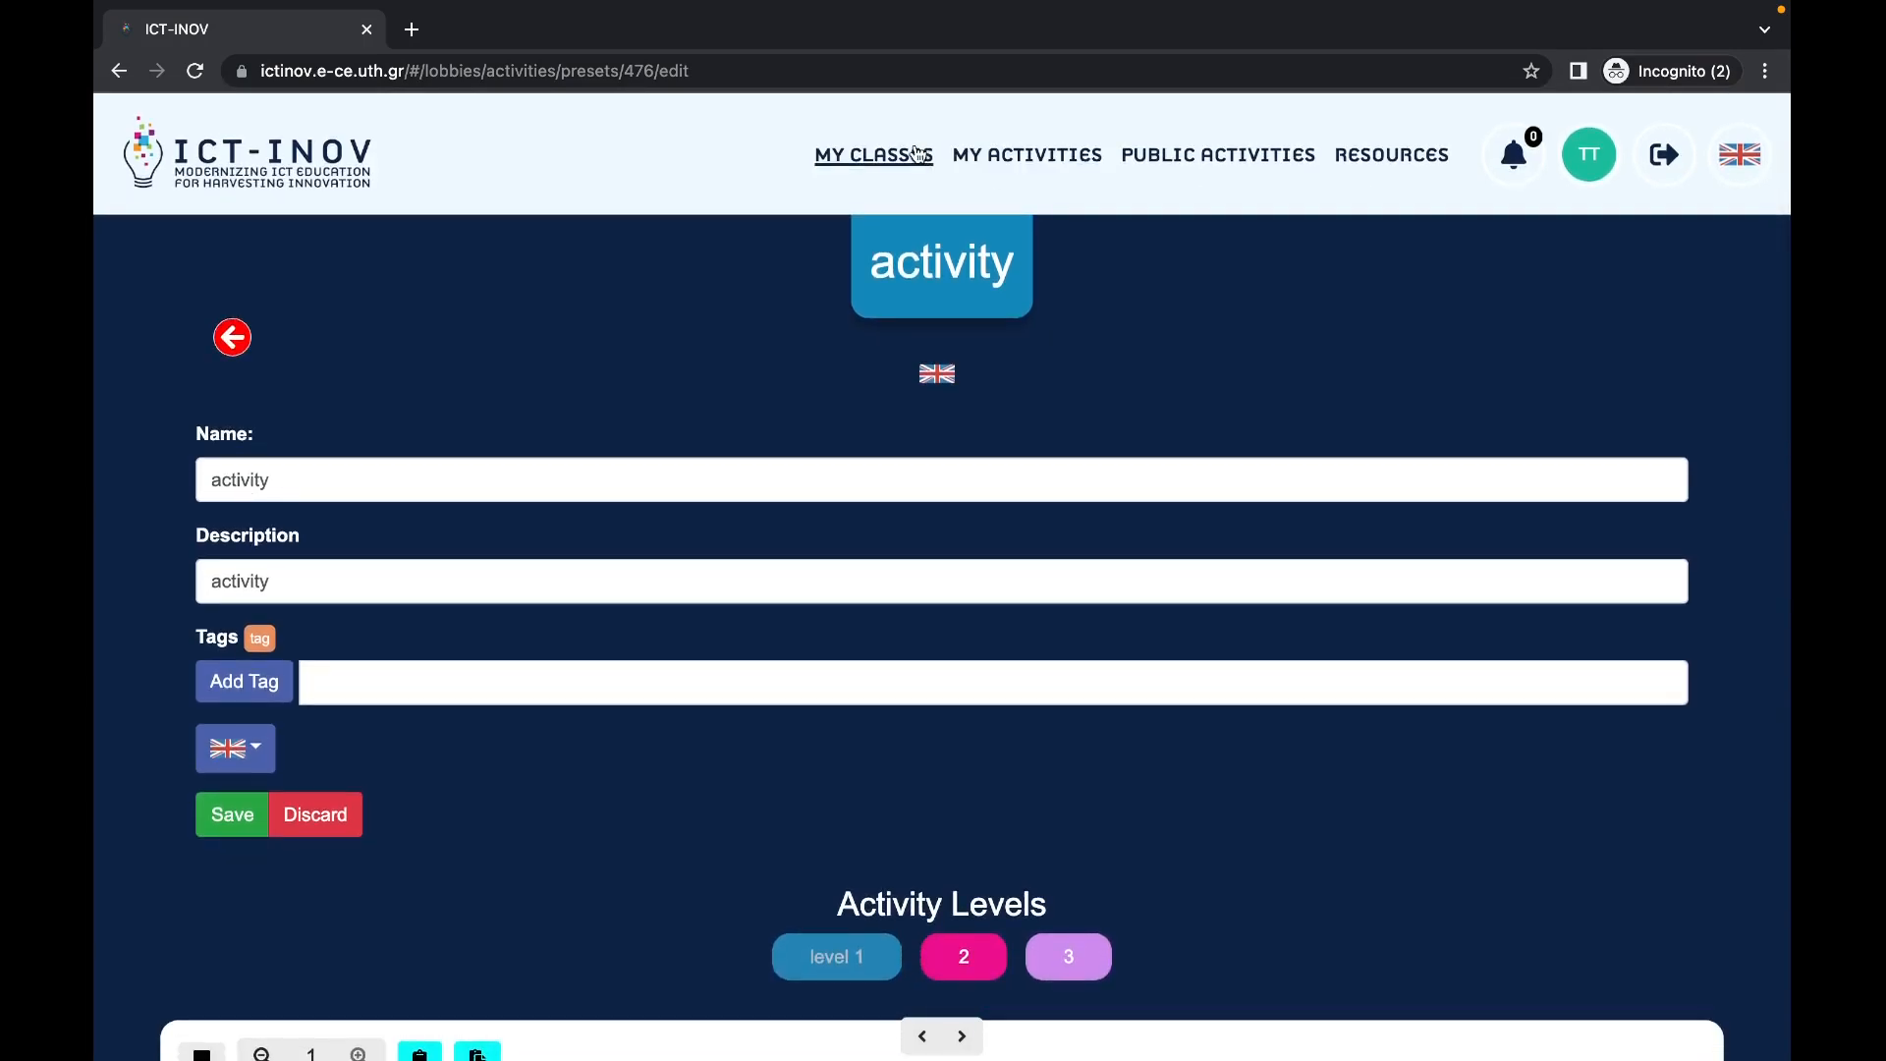
click(916, 154)
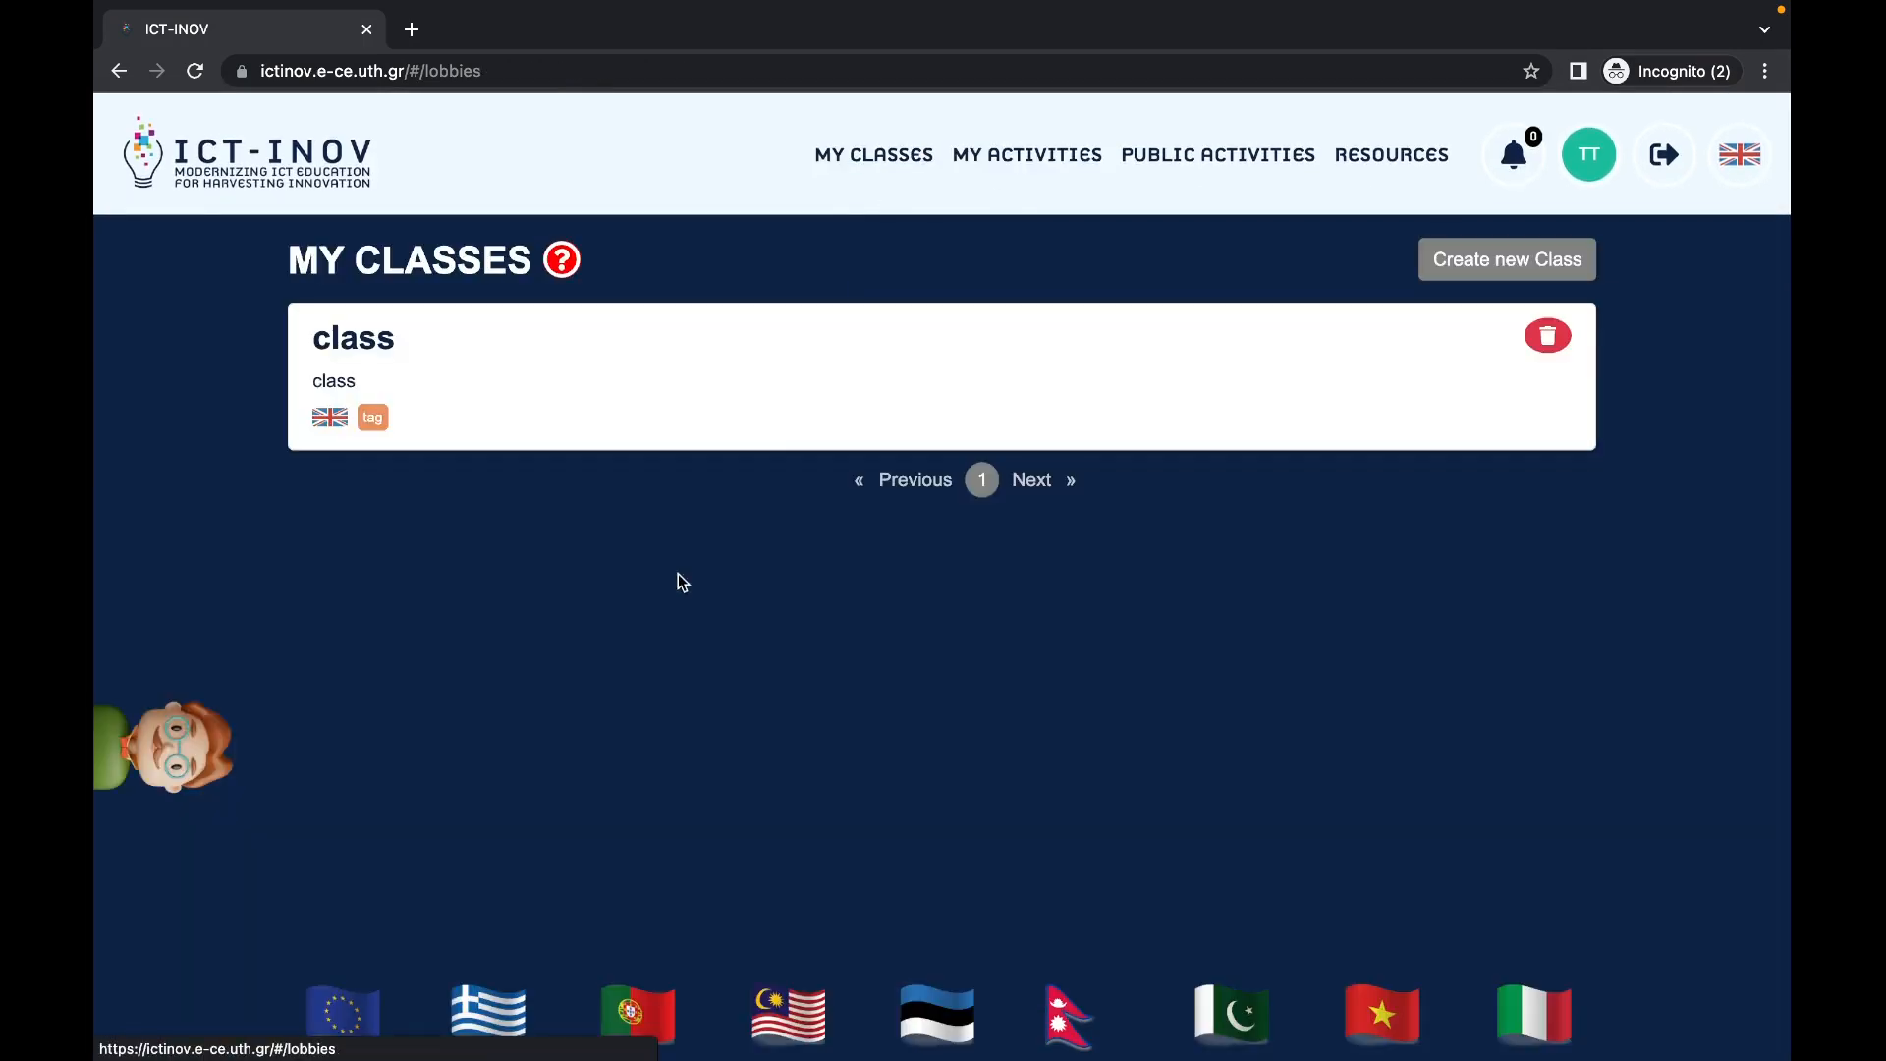
Step: Refresh activity(1) from the updated template in the class, then enter activity(1)
click(682, 383)
scroll(668, 510, down, 2)
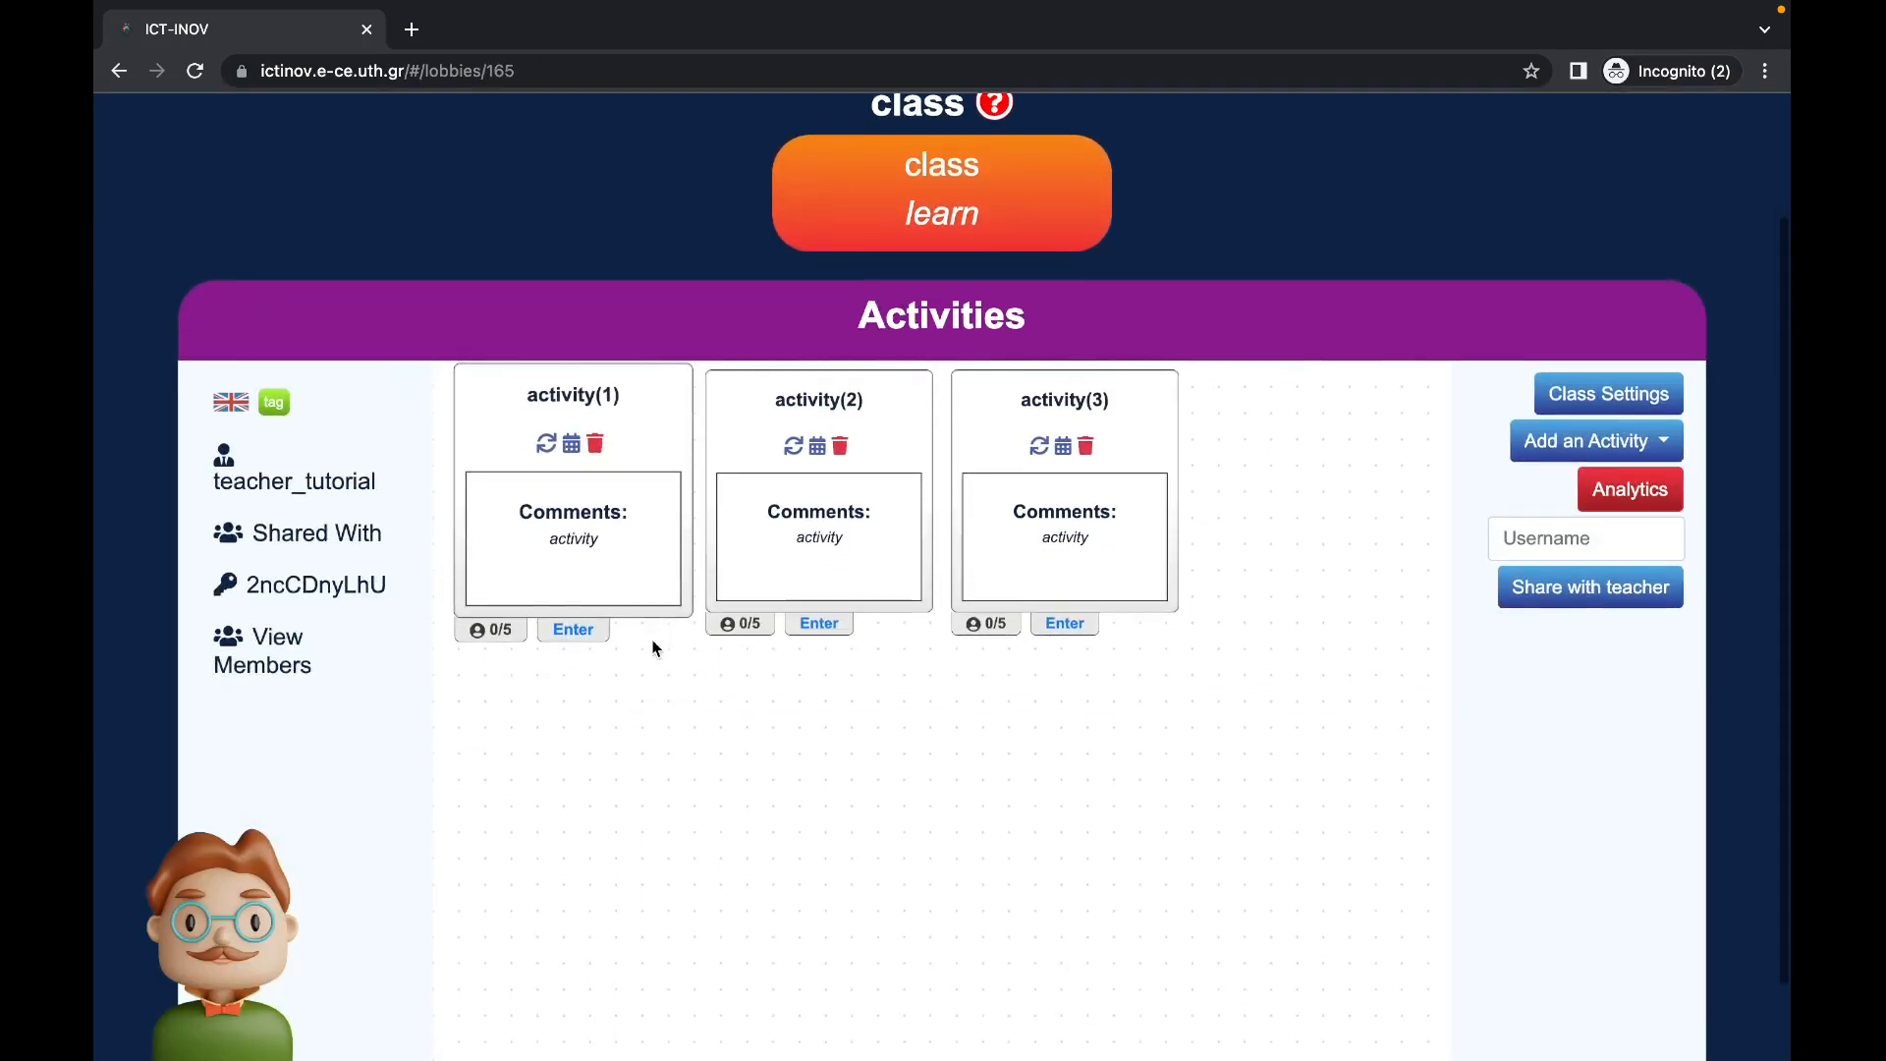
click(547, 441)
click(539, 646)
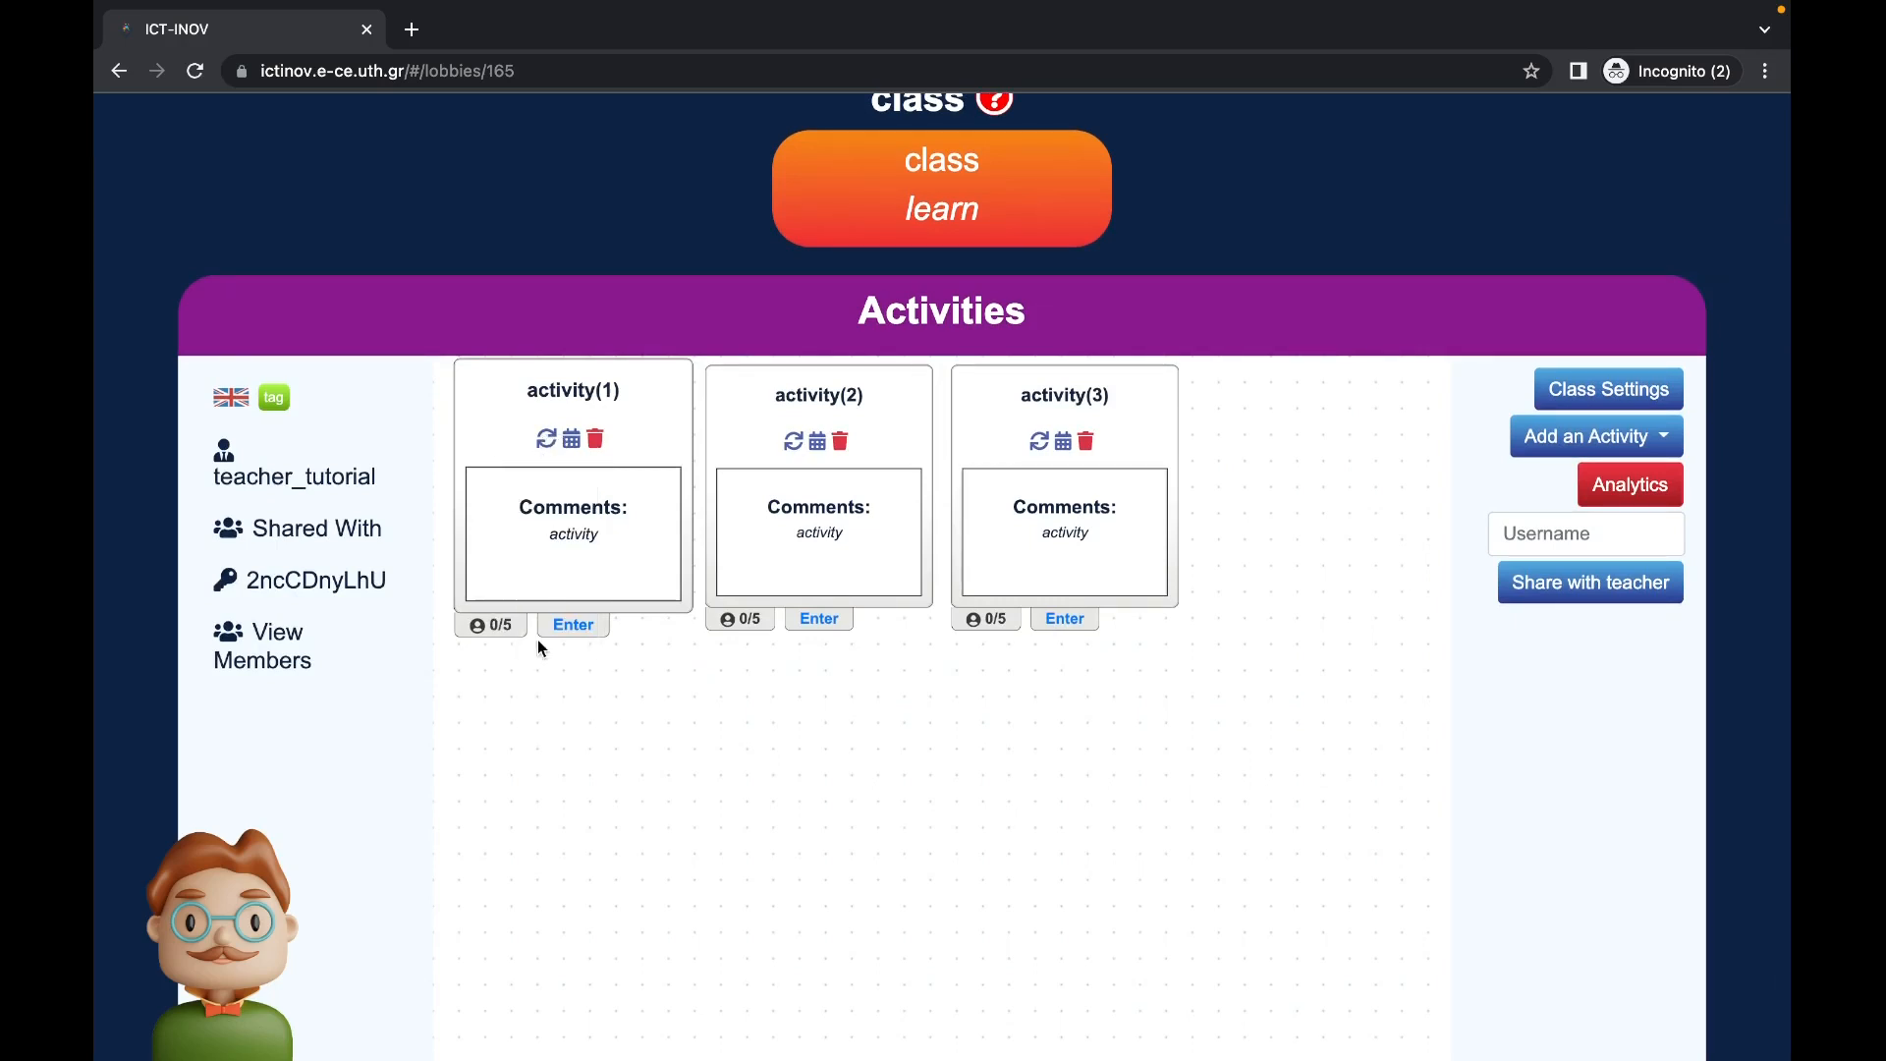
click(580, 629)
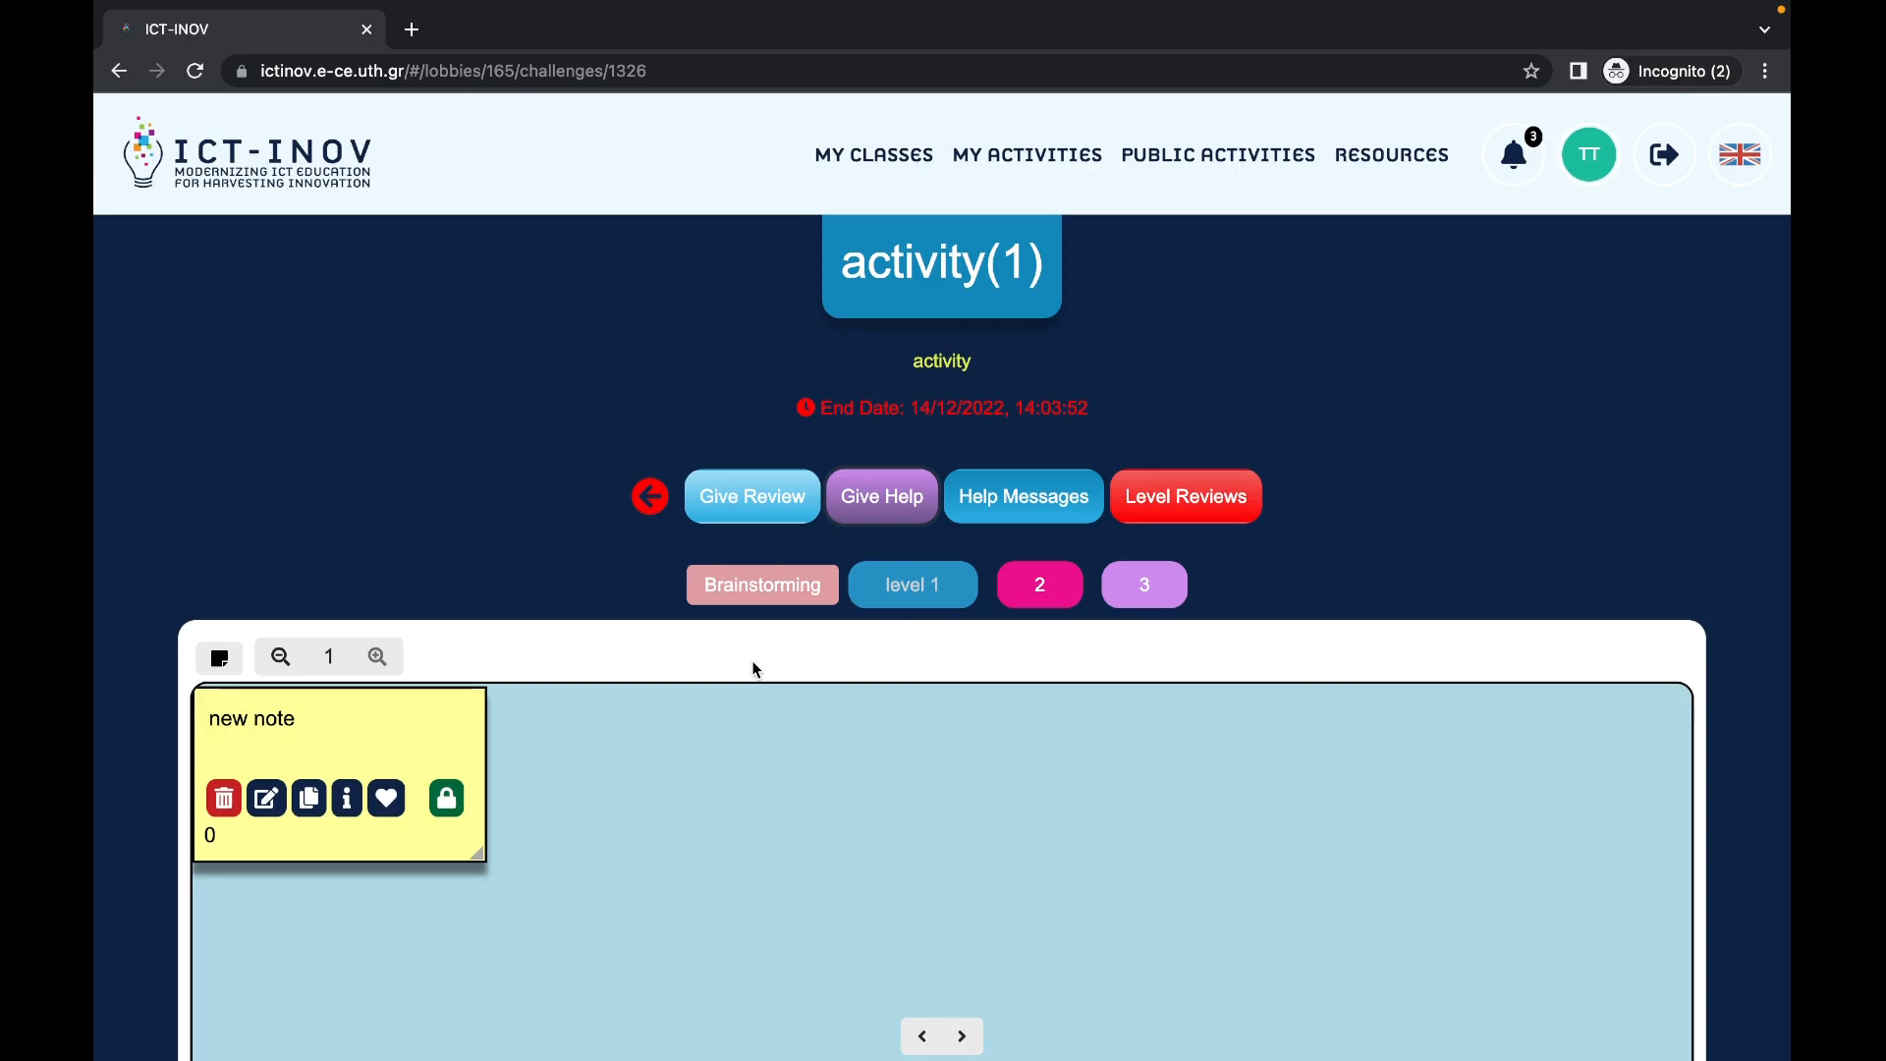
Step: Send a 'help' request from activity(1) and confirm it in the Help Messages list
click(884, 506)
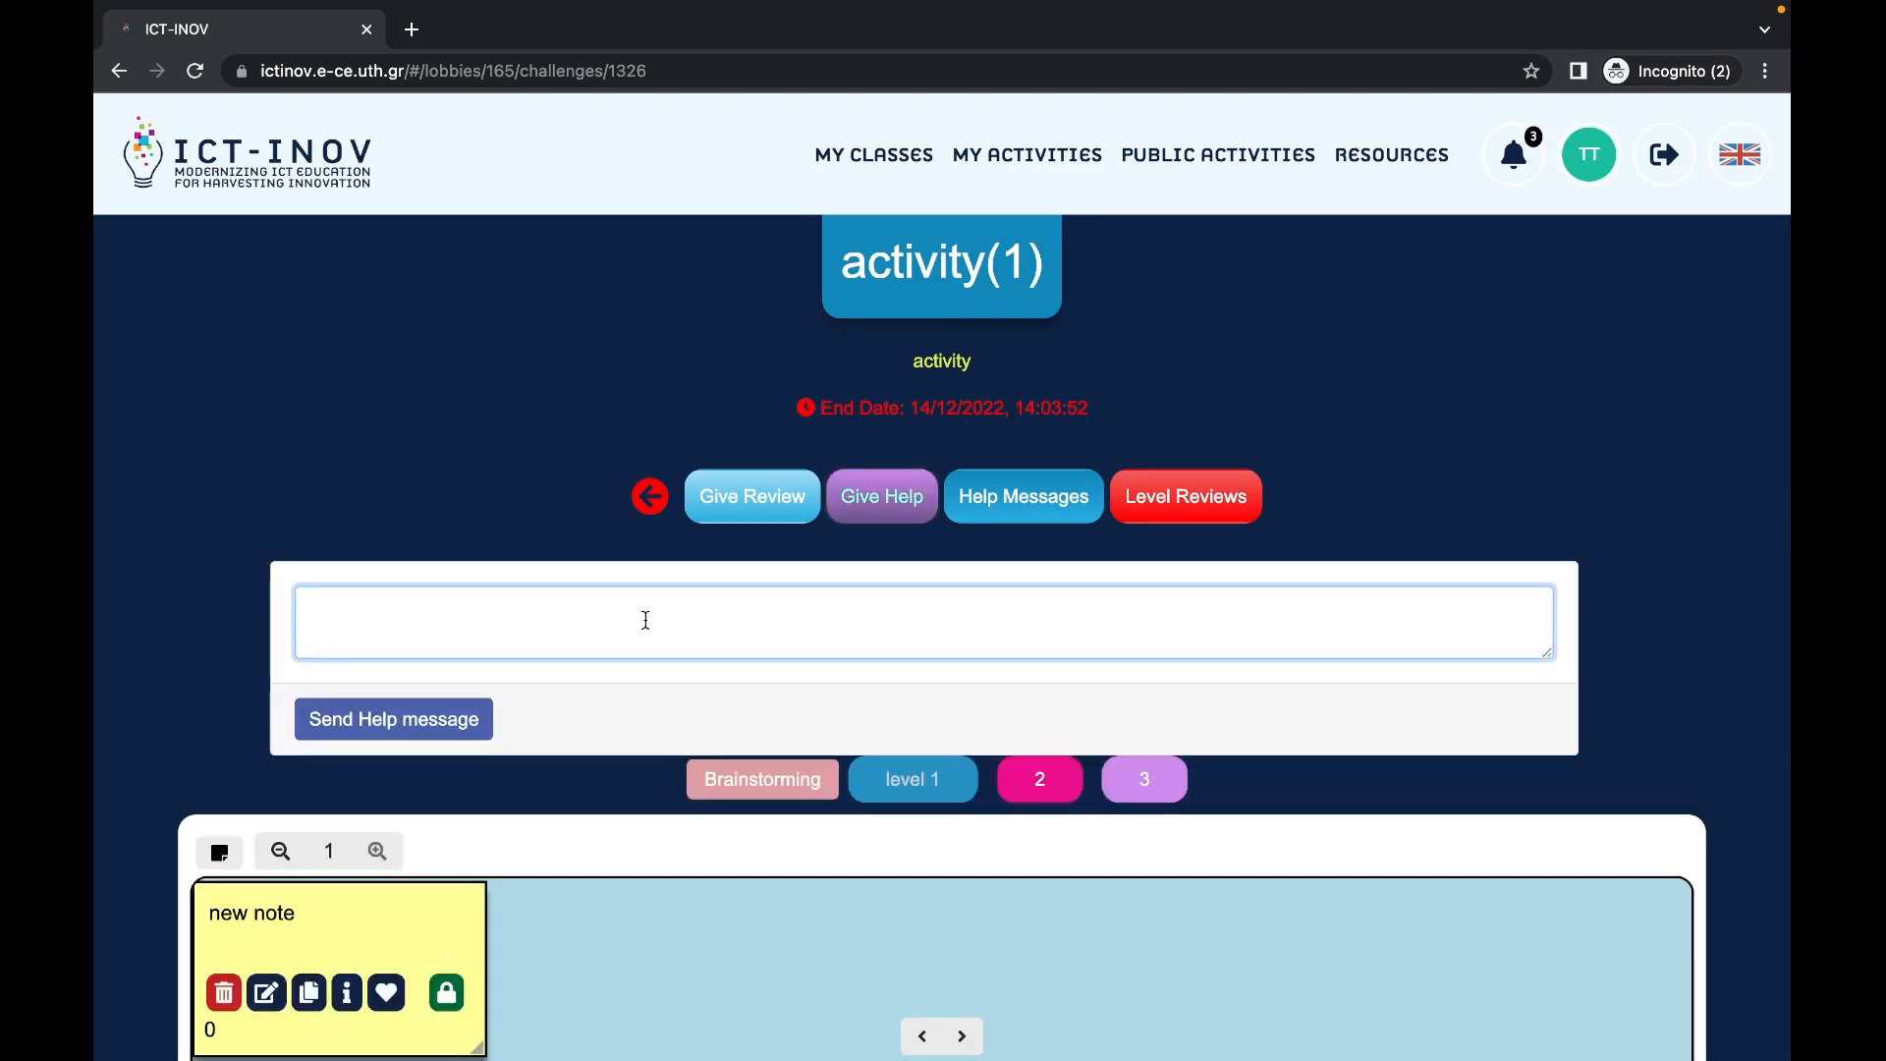
text(help)
click(483, 728)
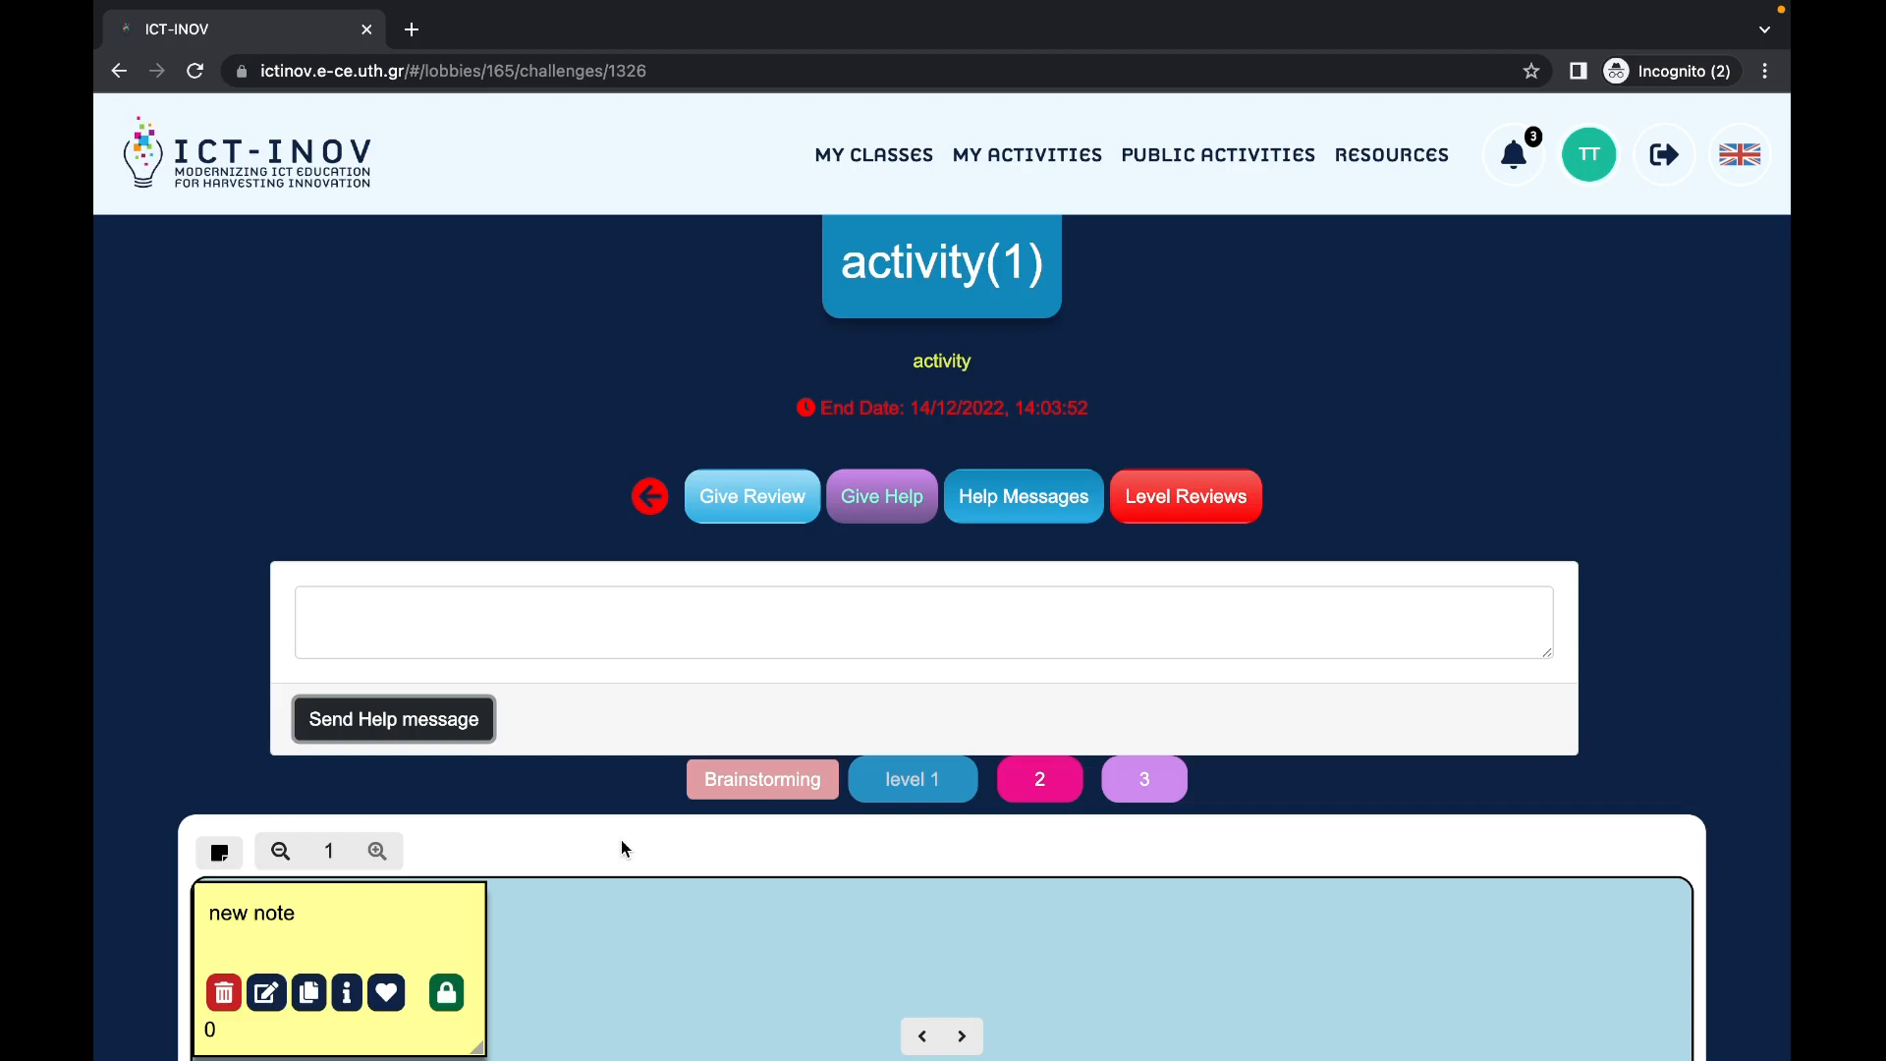
click(1000, 515)
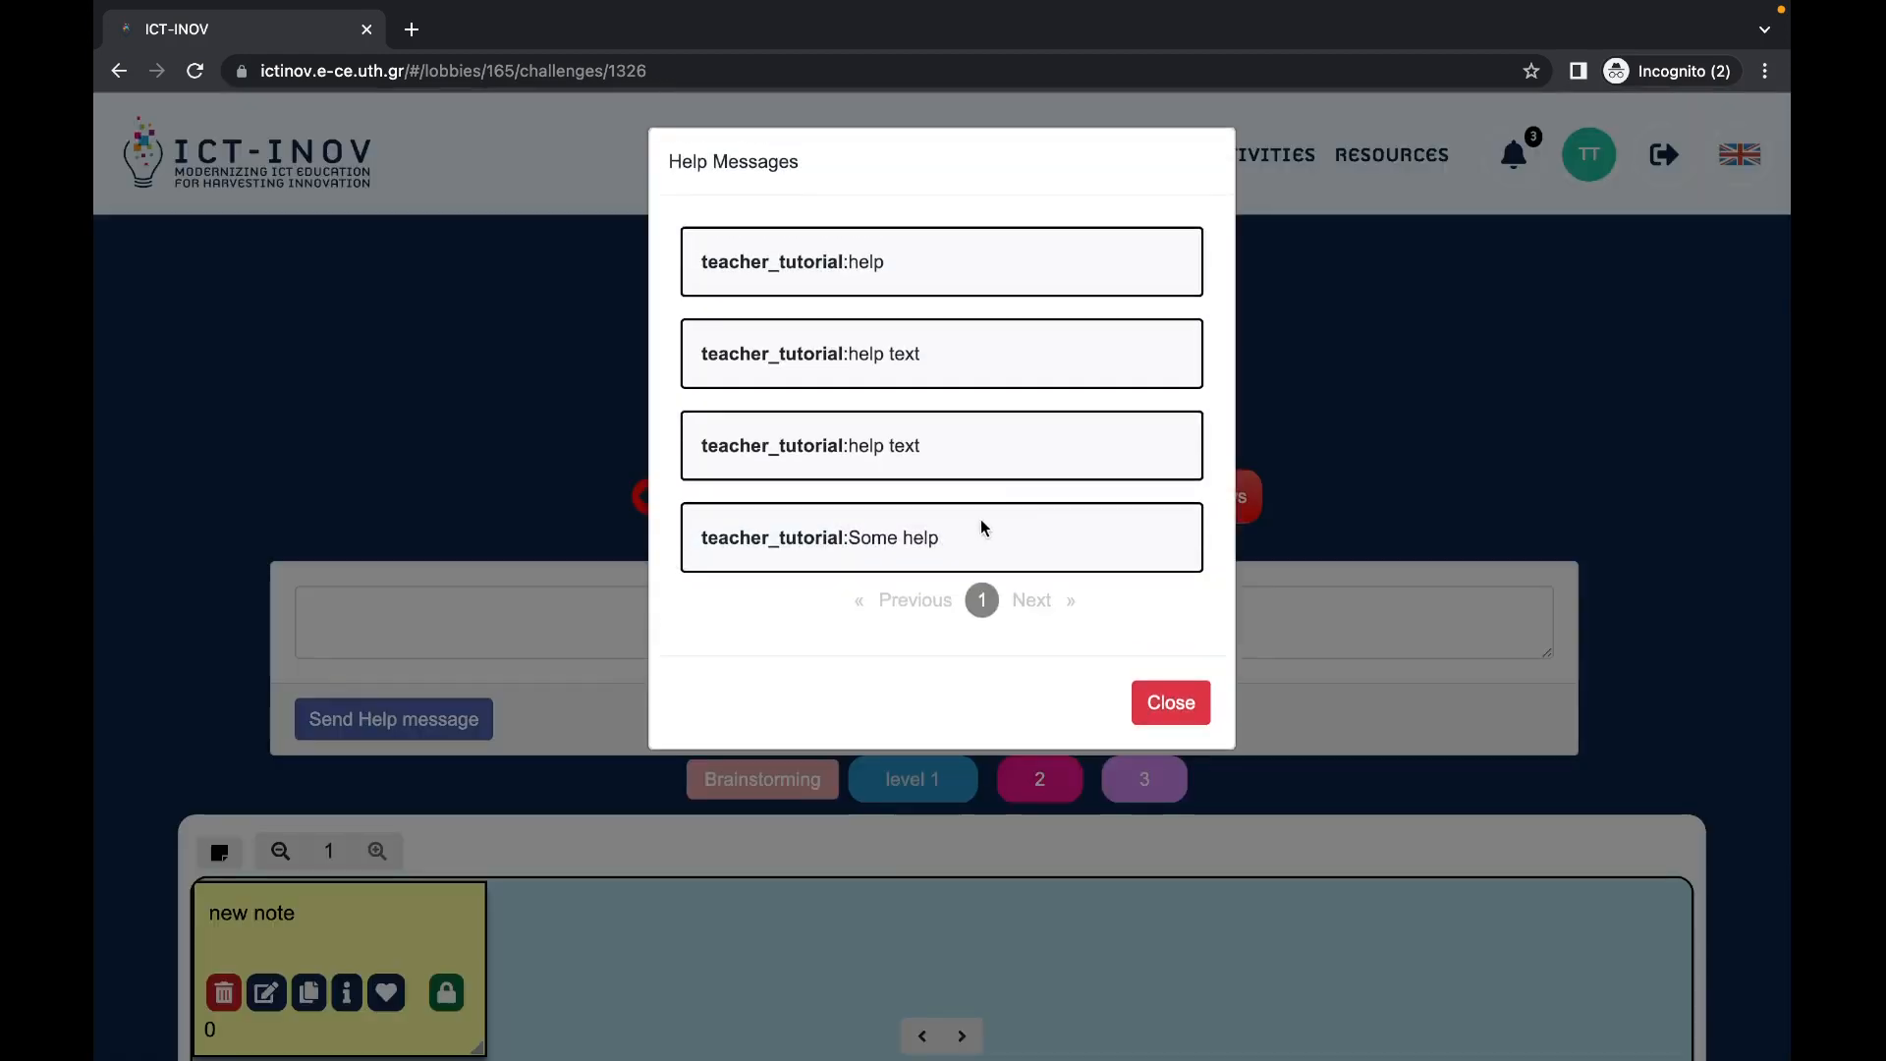
click(1177, 703)
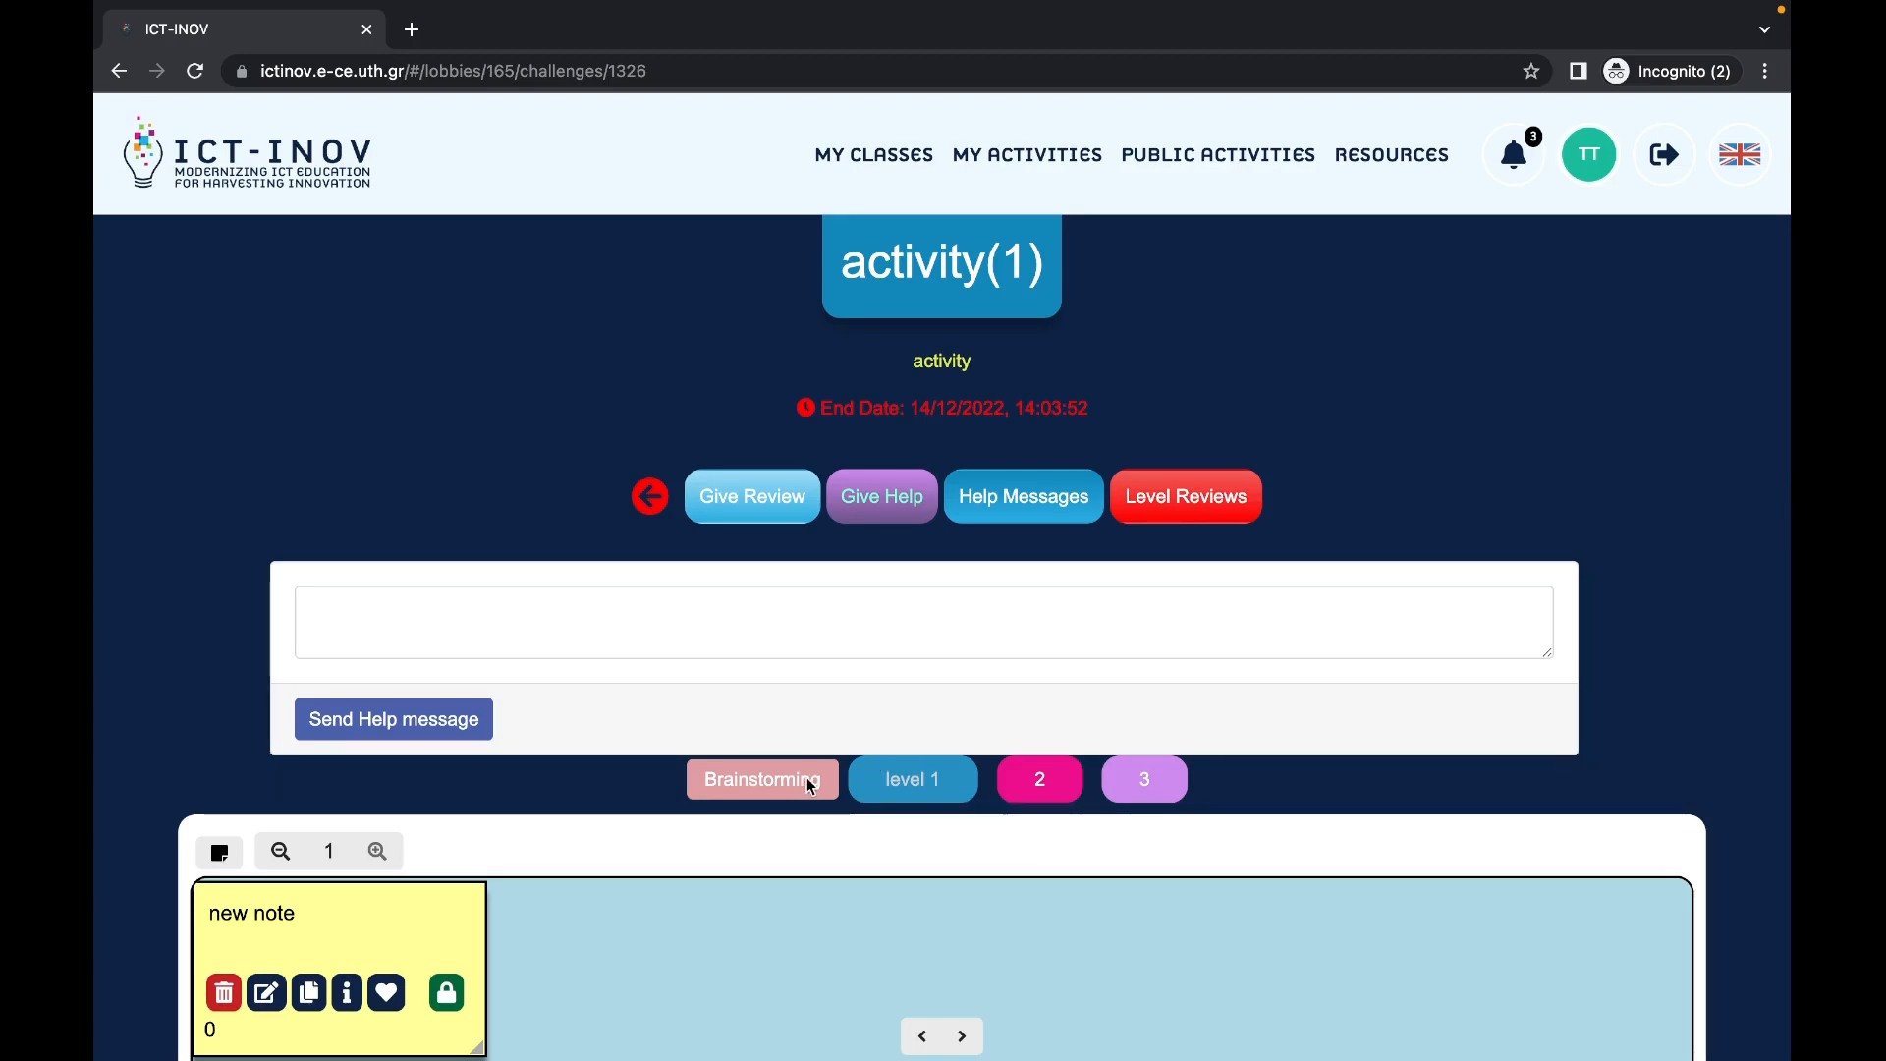
scroll(810, 783, down, 15)
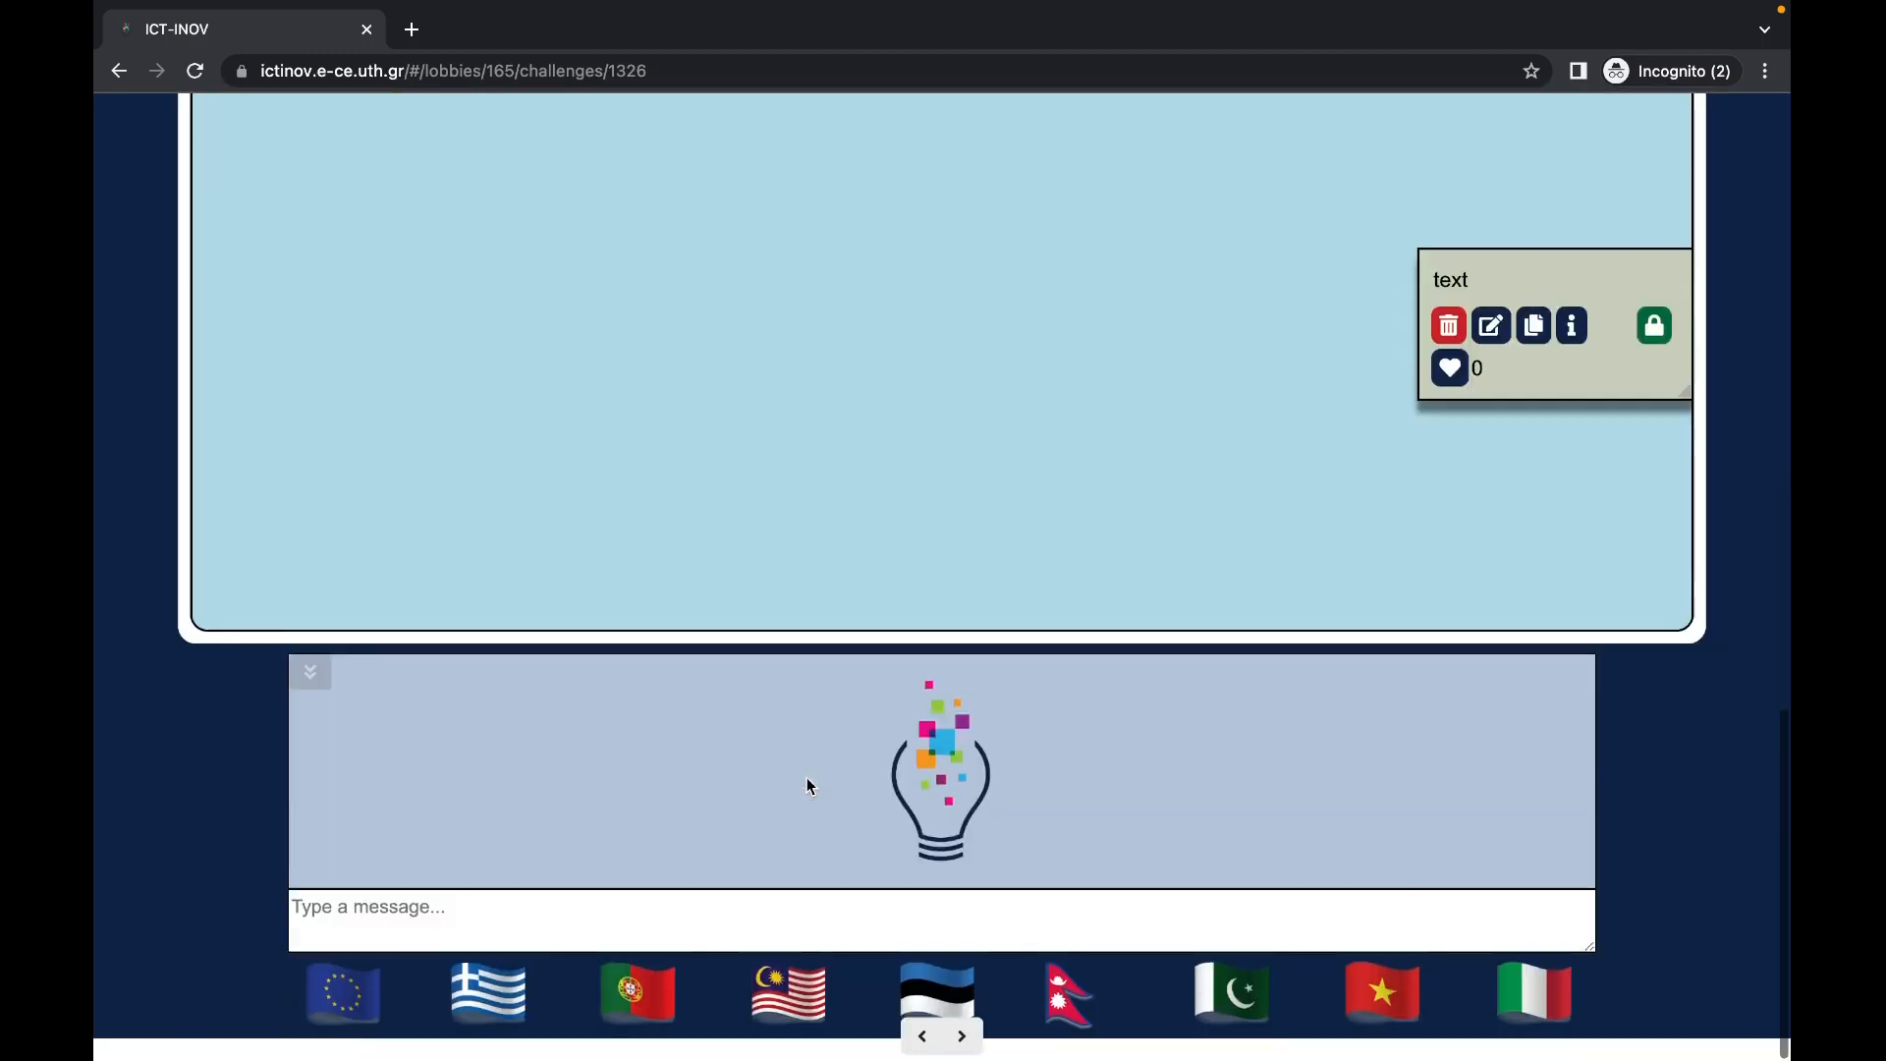
scroll(809, 785, up, 15)
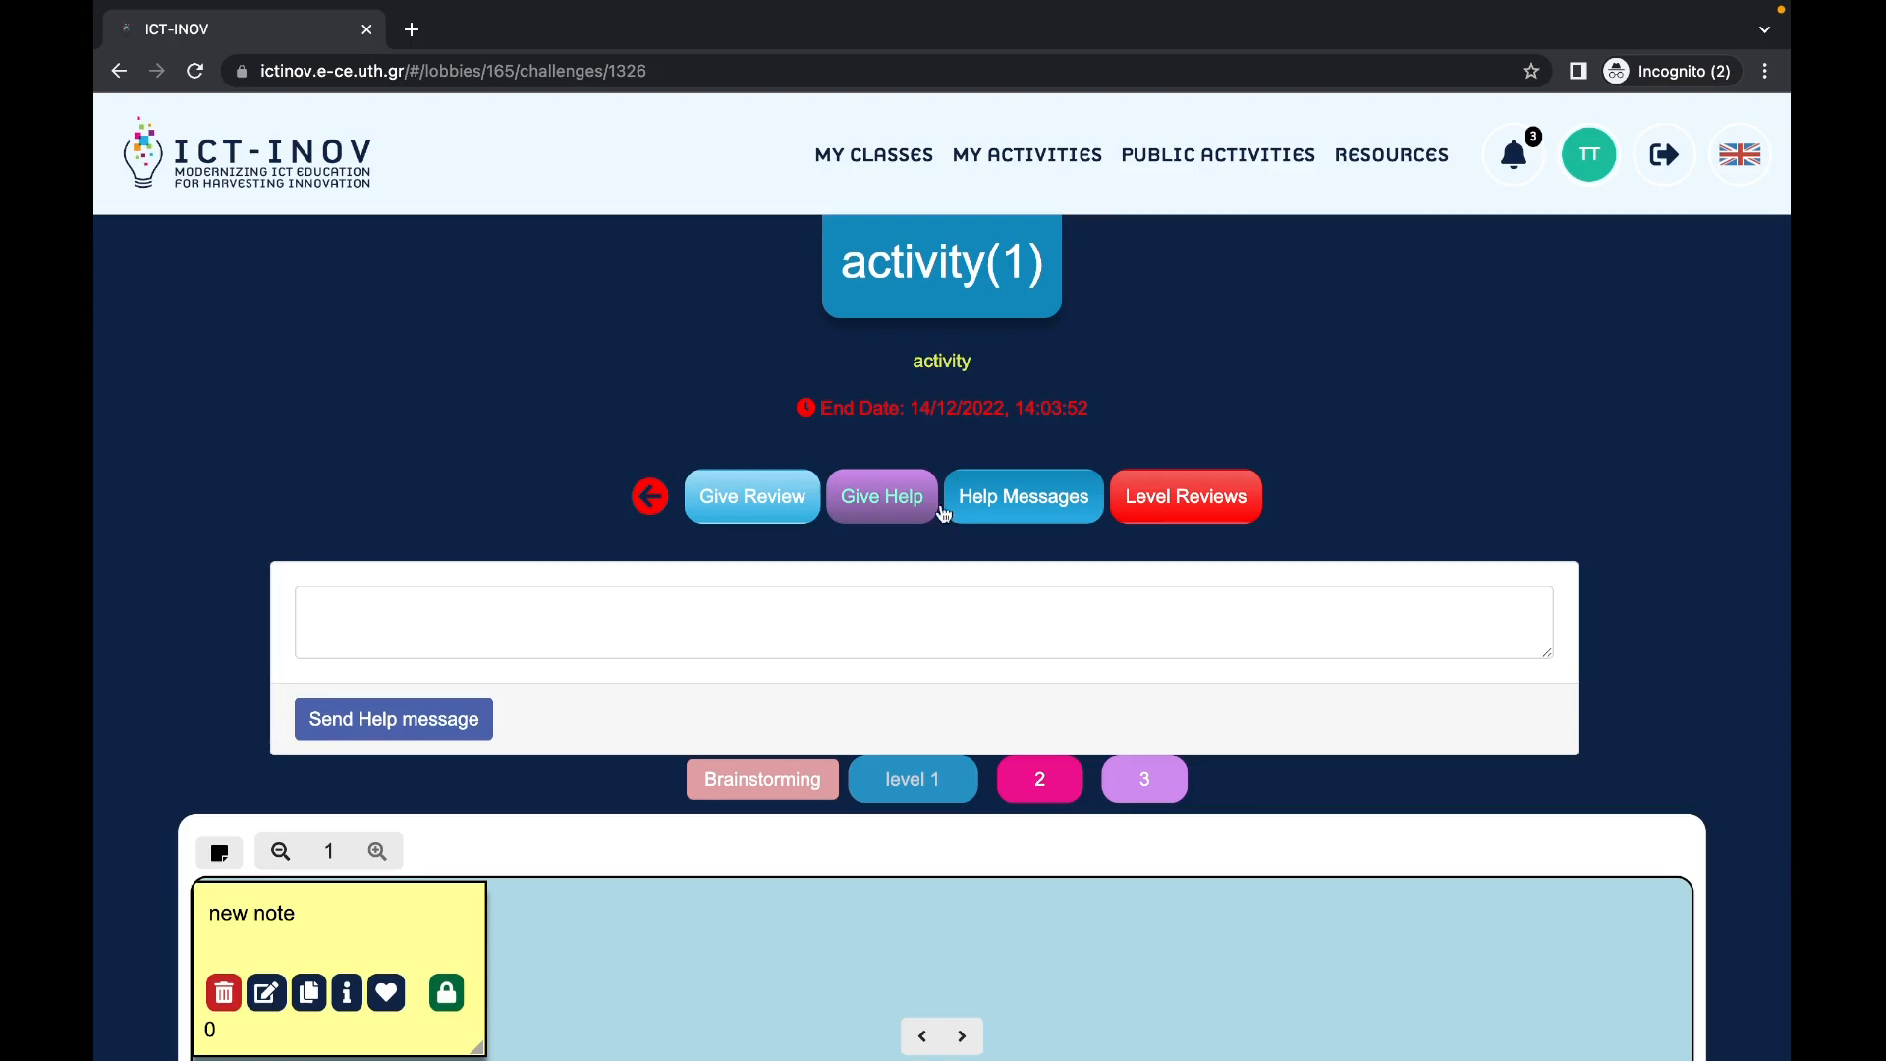
Step: Go to the dashboard calendar and open the Experience Shop
click(1581, 157)
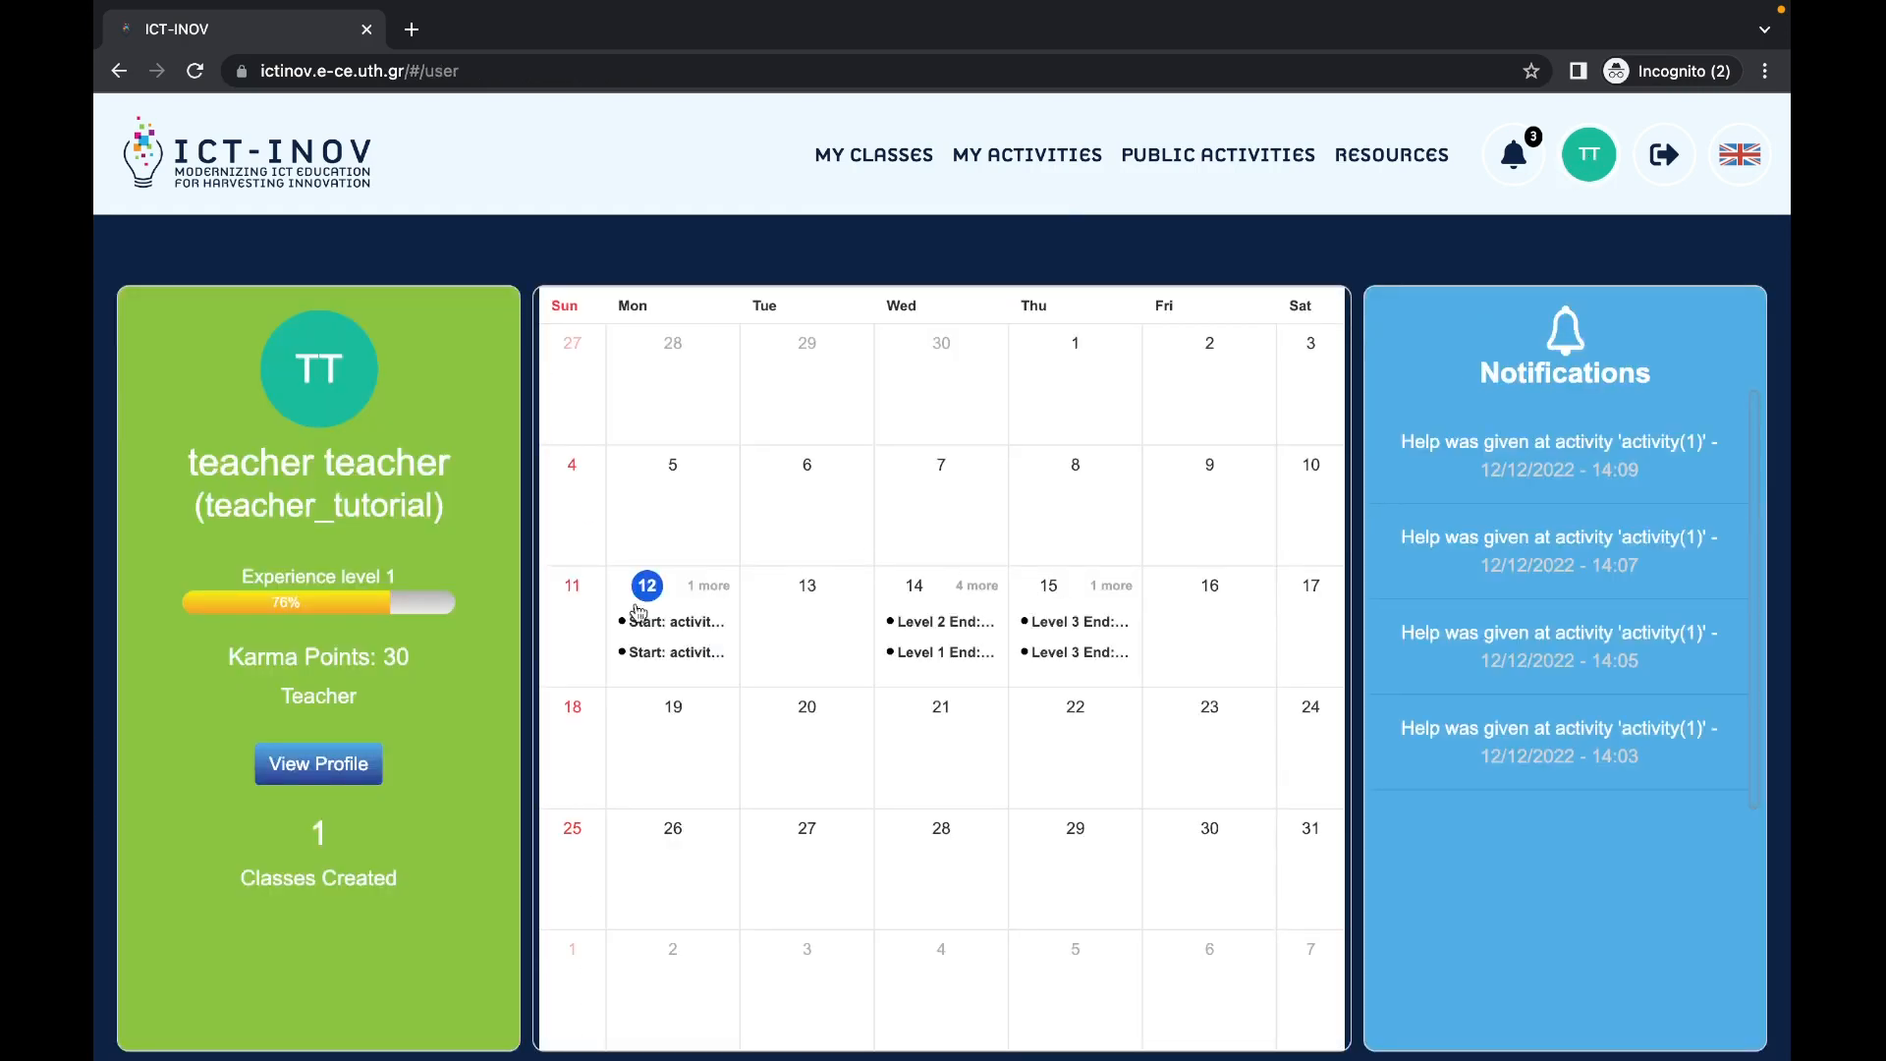
click(389, 603)
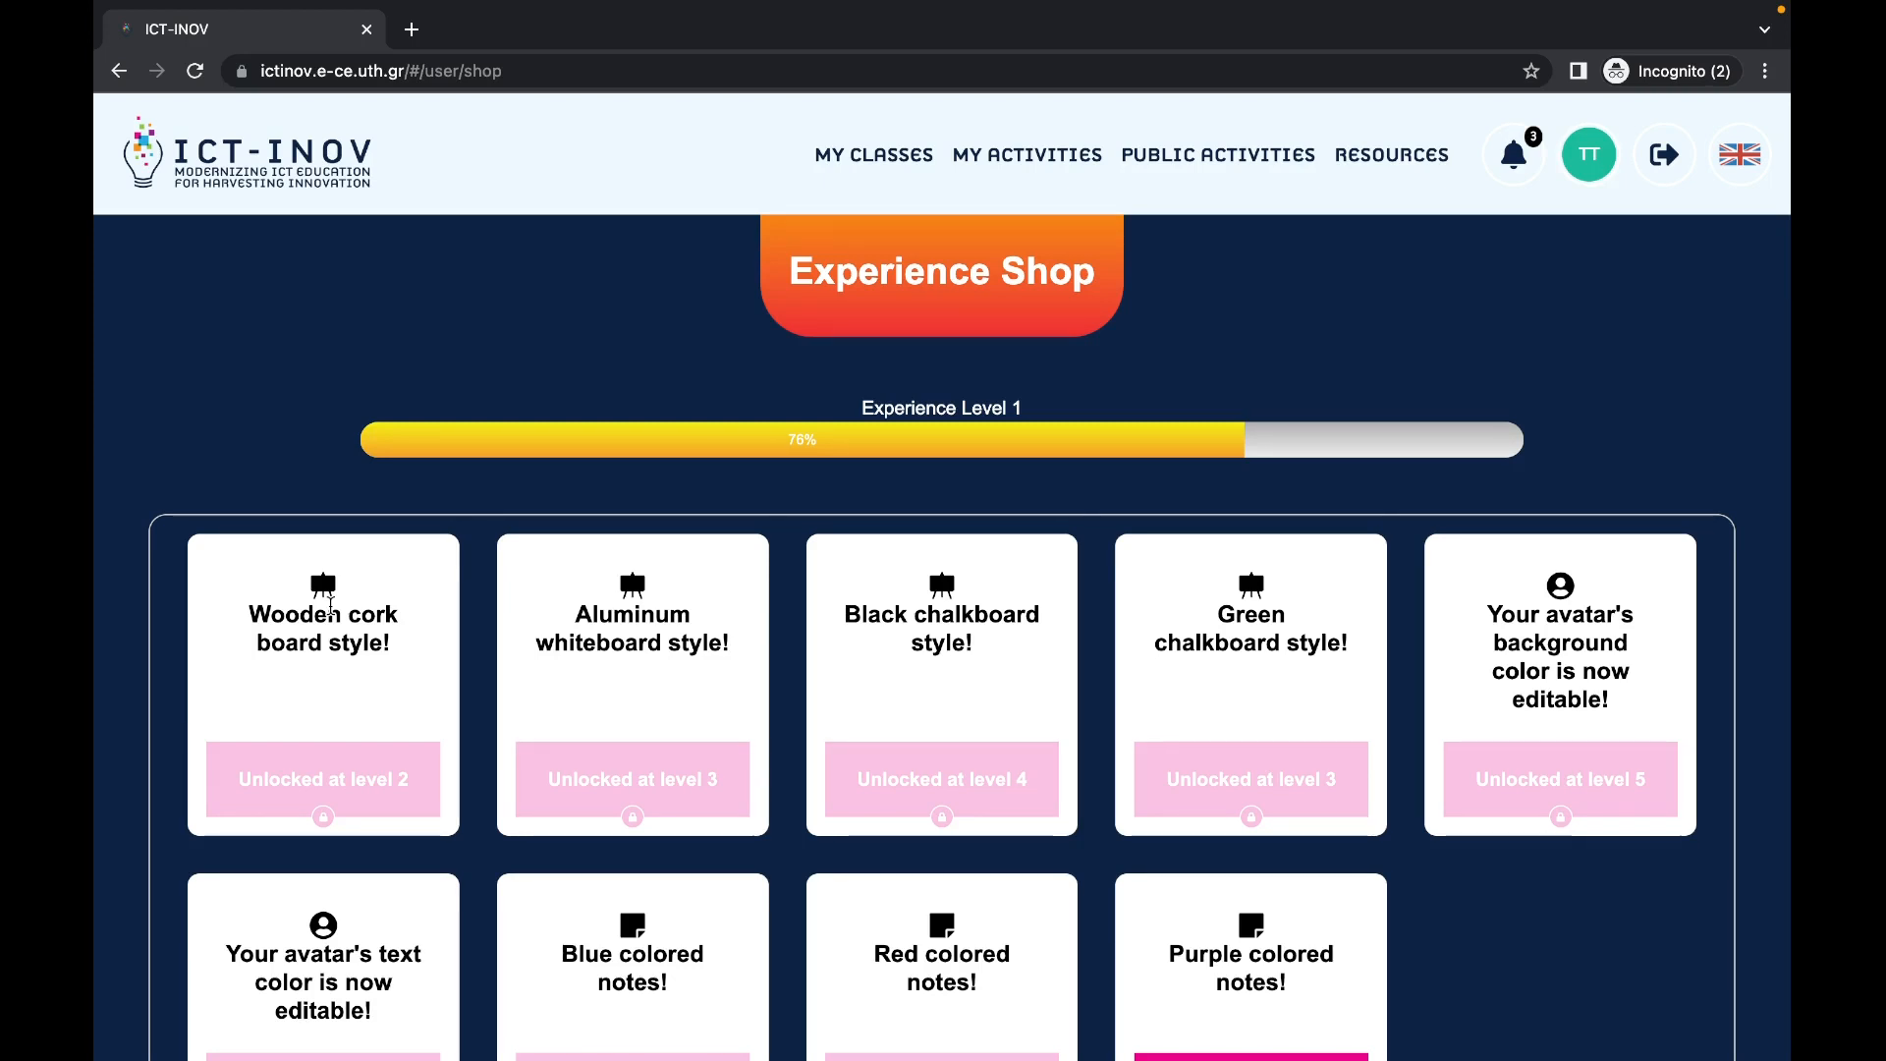
Step: View the teacher's profile details, then return to the dashboard
click(1589, 159)
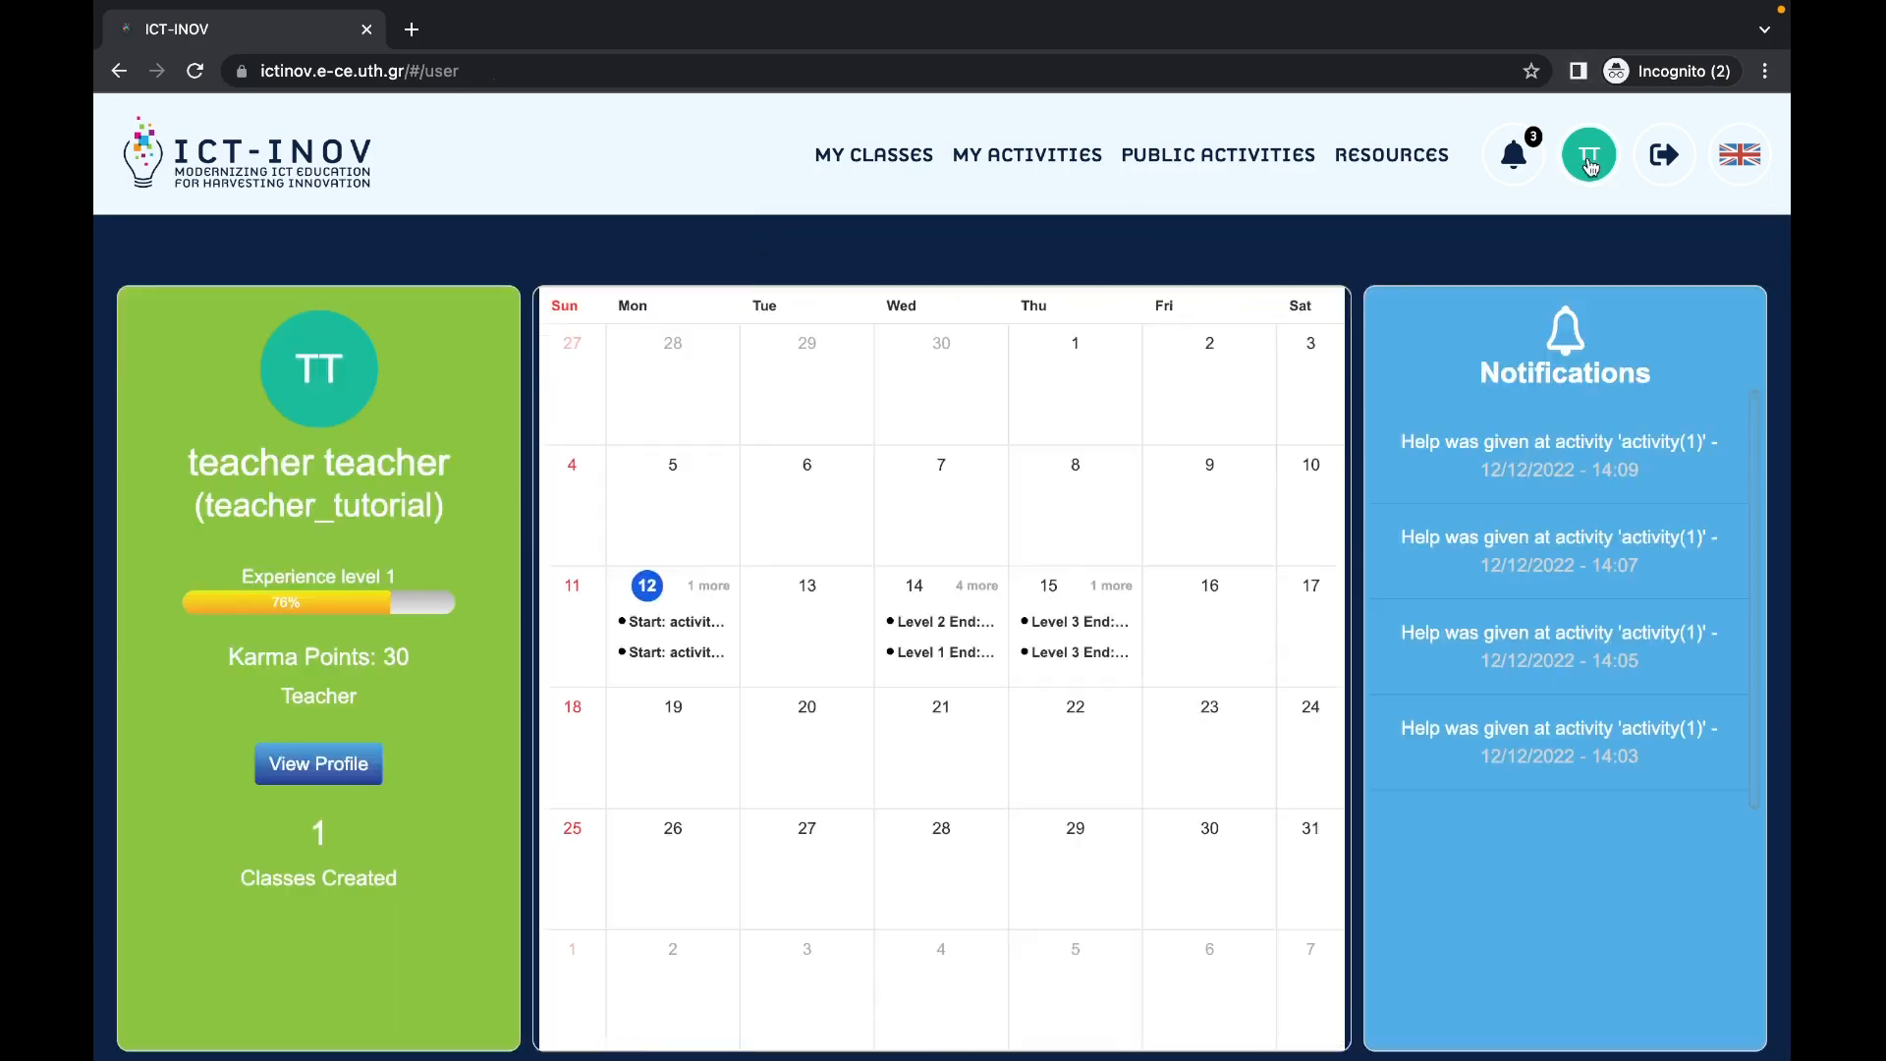
click(329, 766)
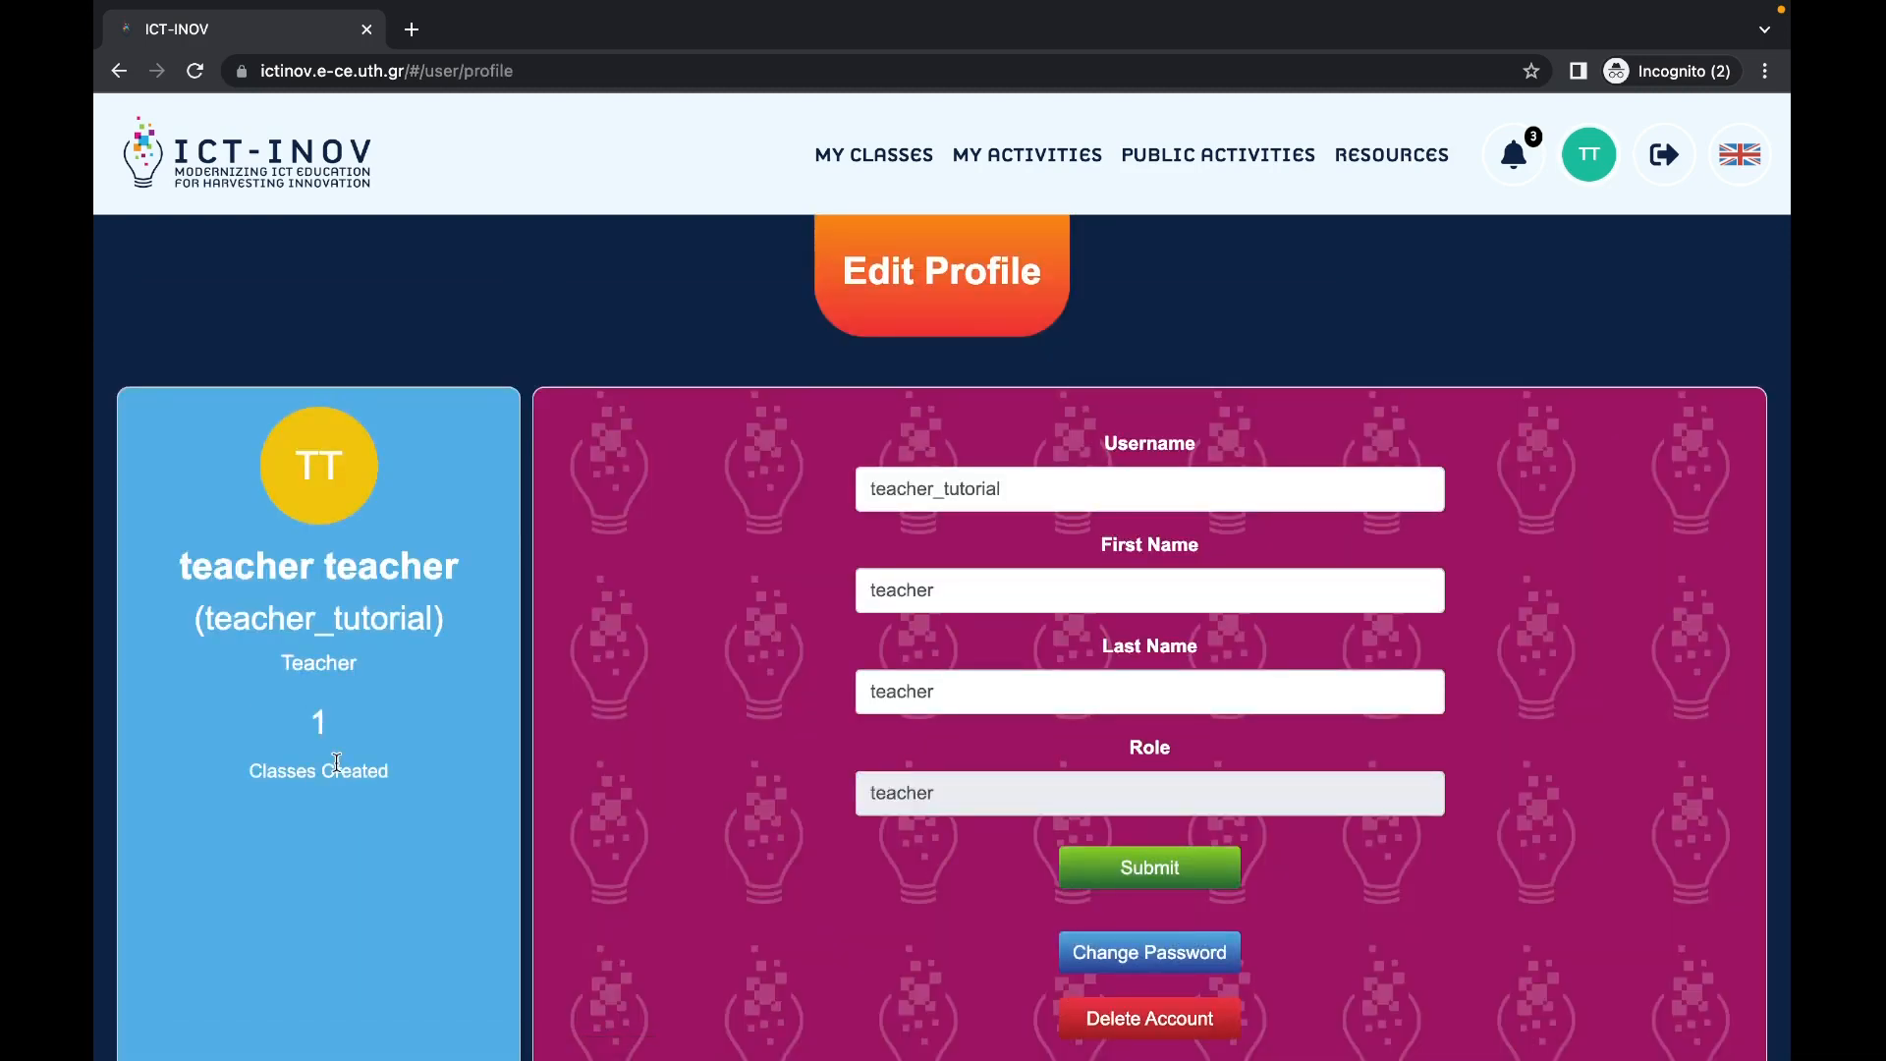
click(1588, 155)
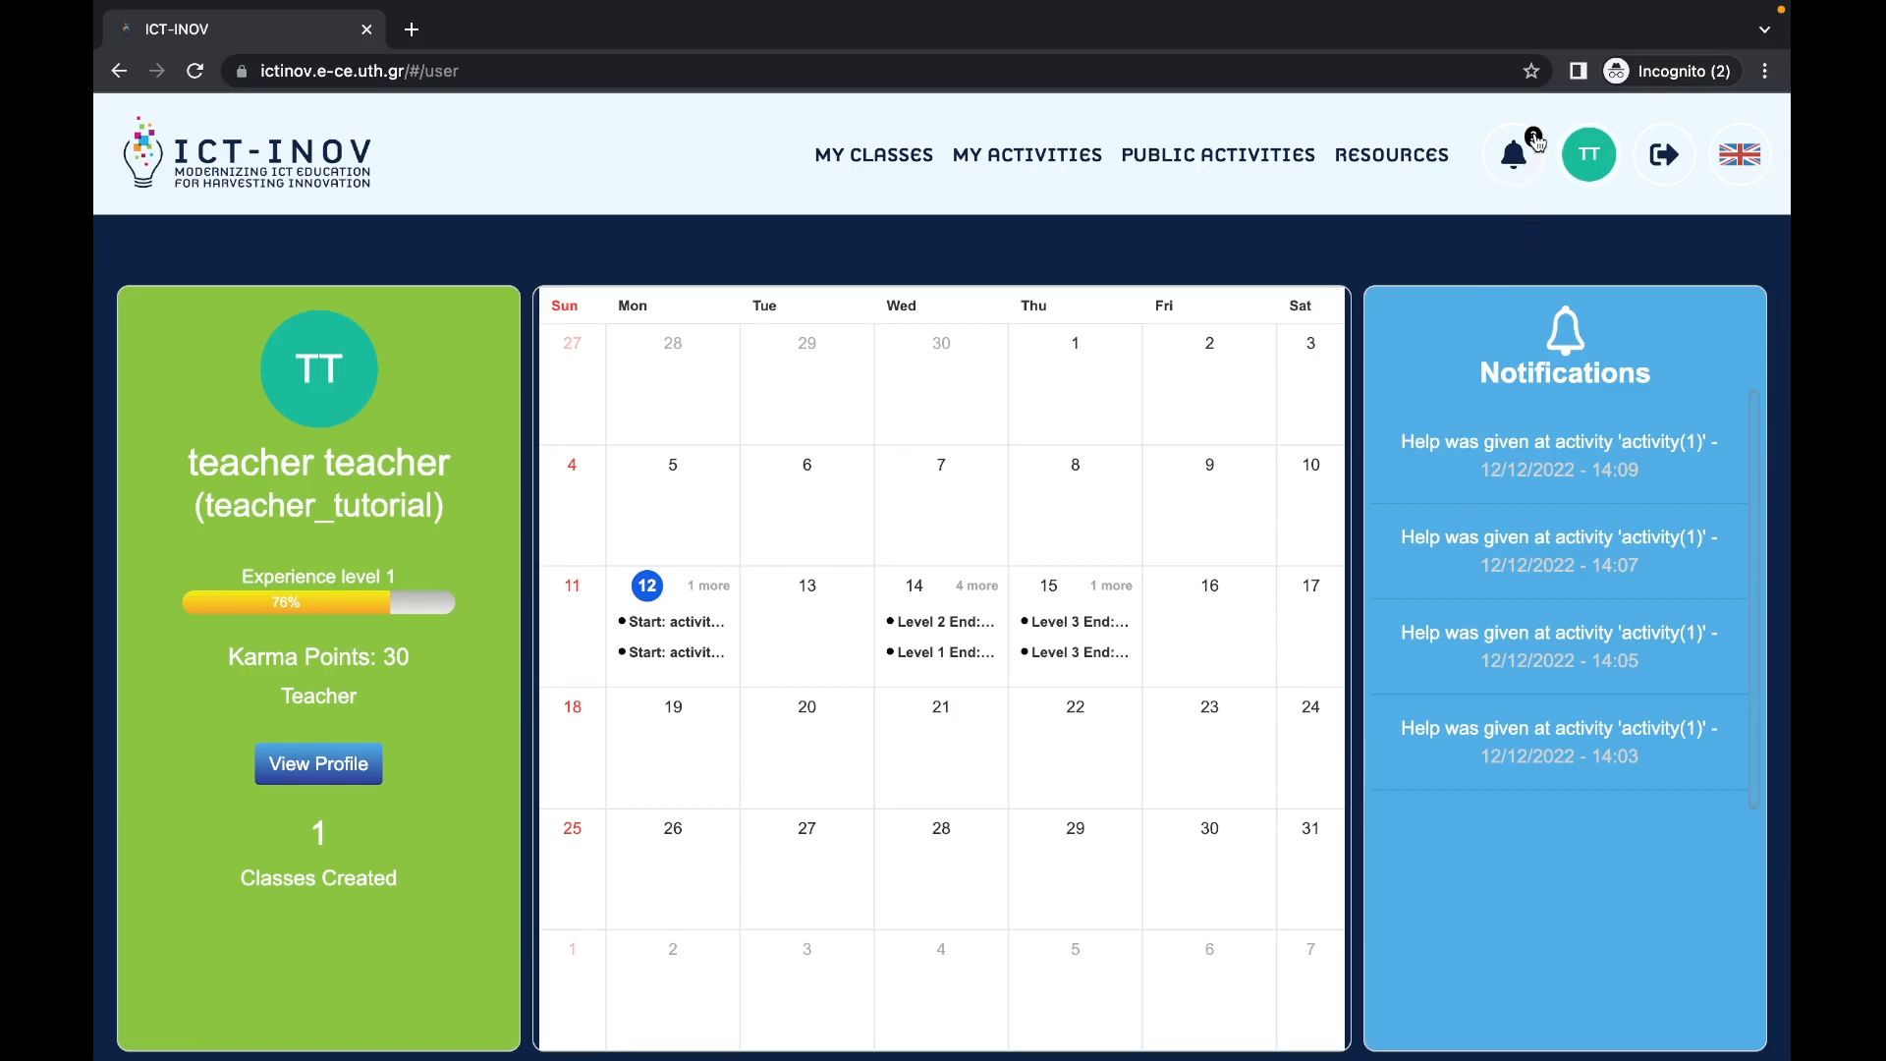
Step: Select the join code in the class lobby, then log out of the teacher account
scroll(1523, 464, down, 9)
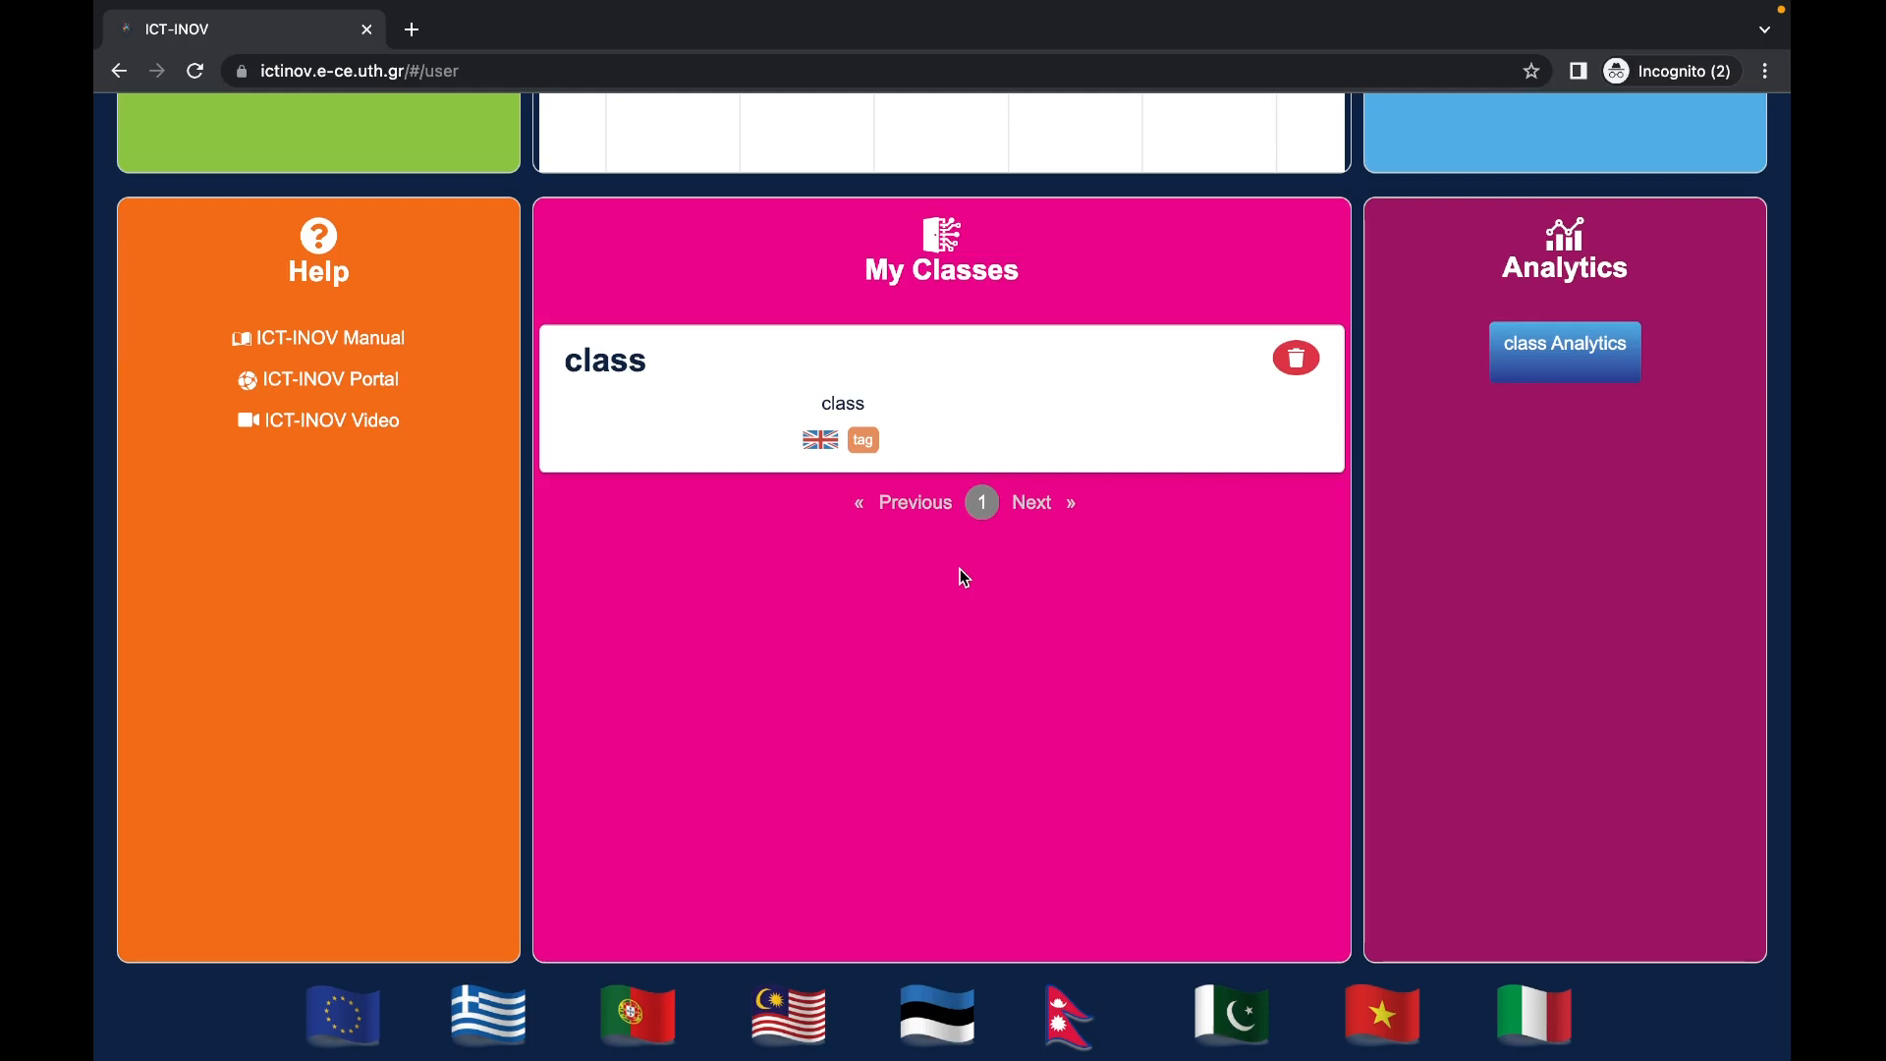
scroll(962, 578, up, 10)
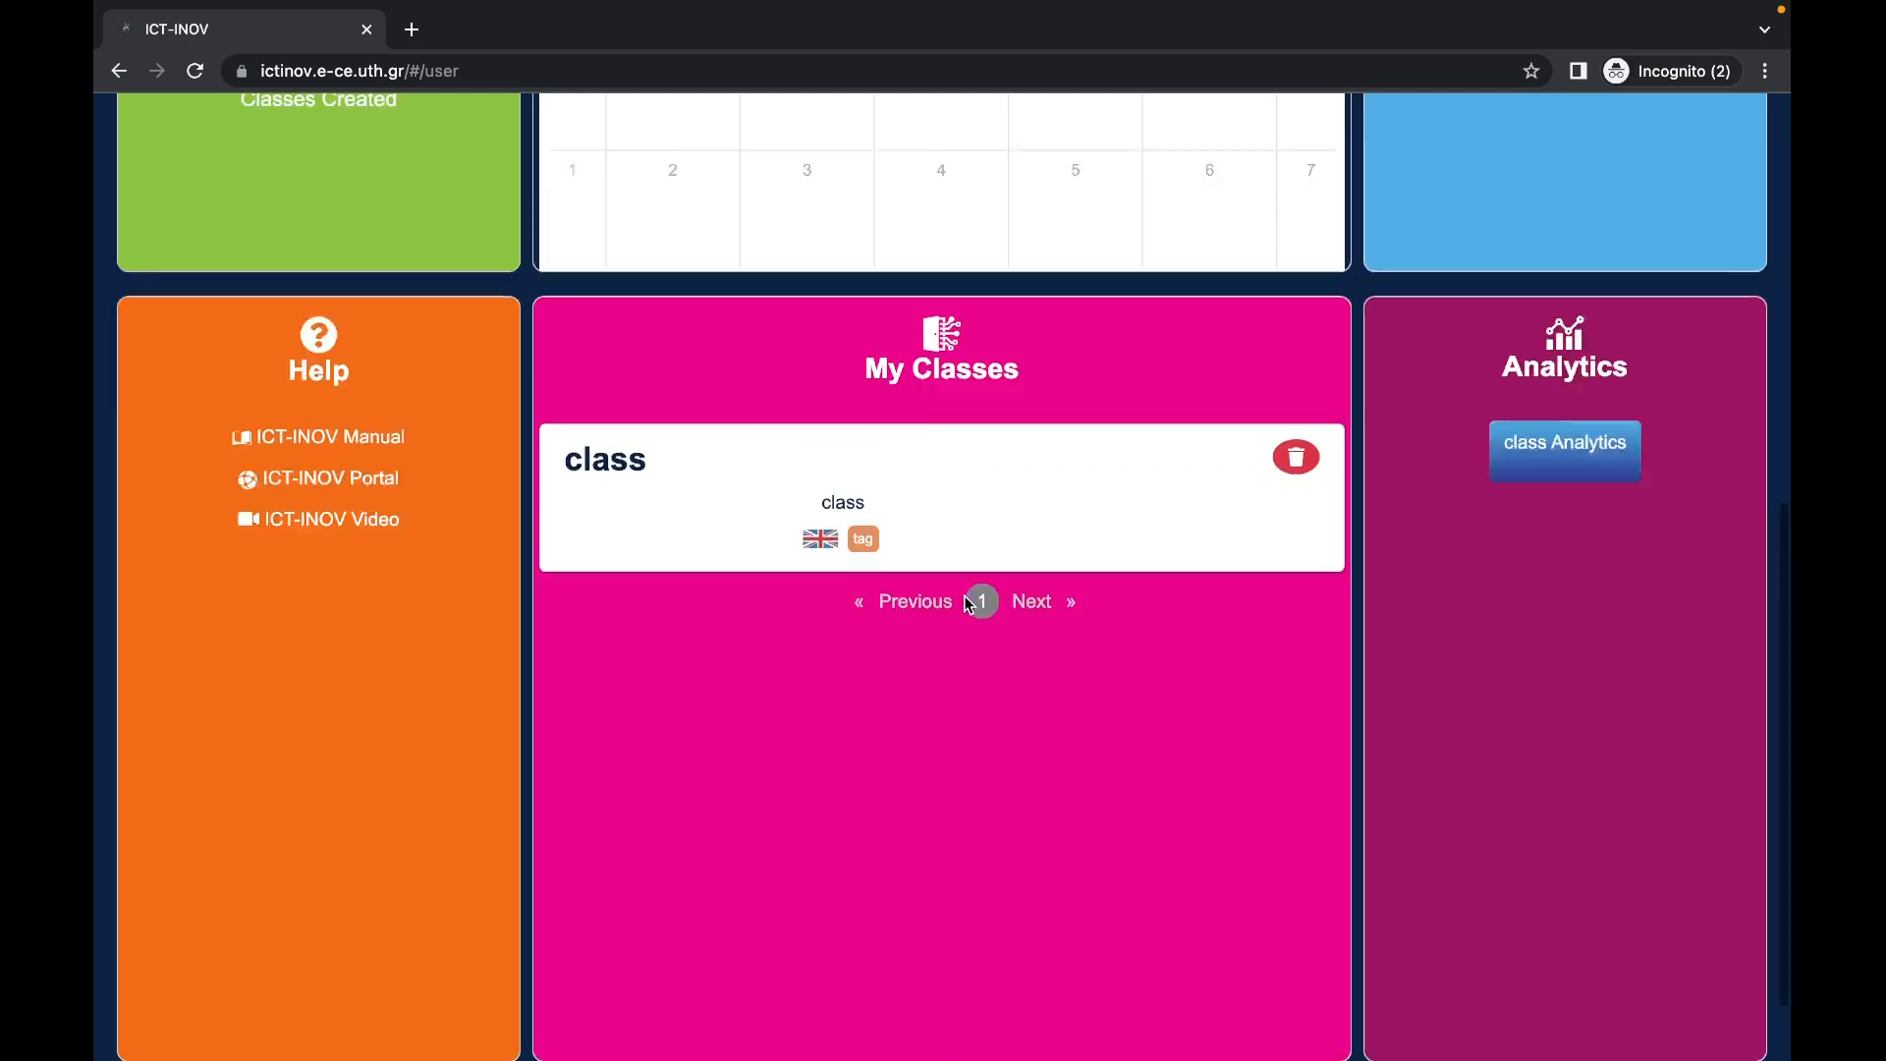
click(905, 167)
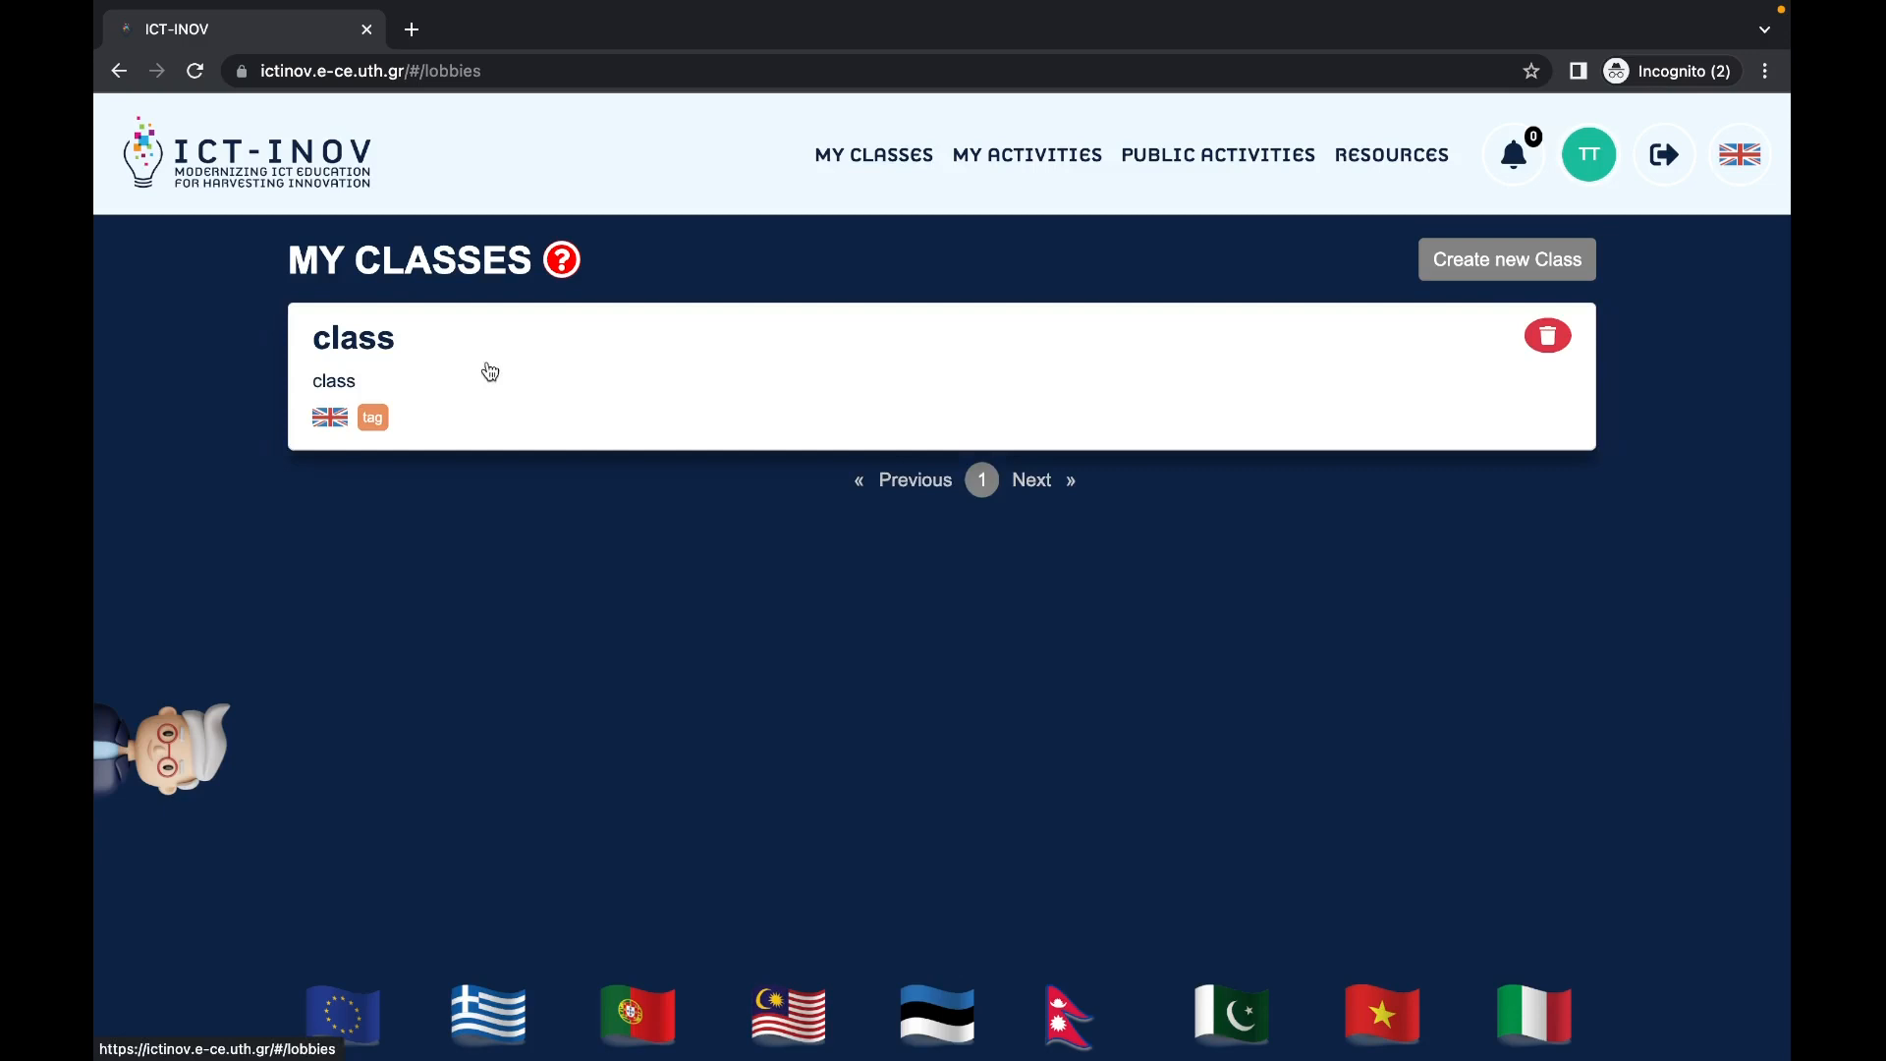
click(1221, 399)
drag(393, 738, 248, 735)
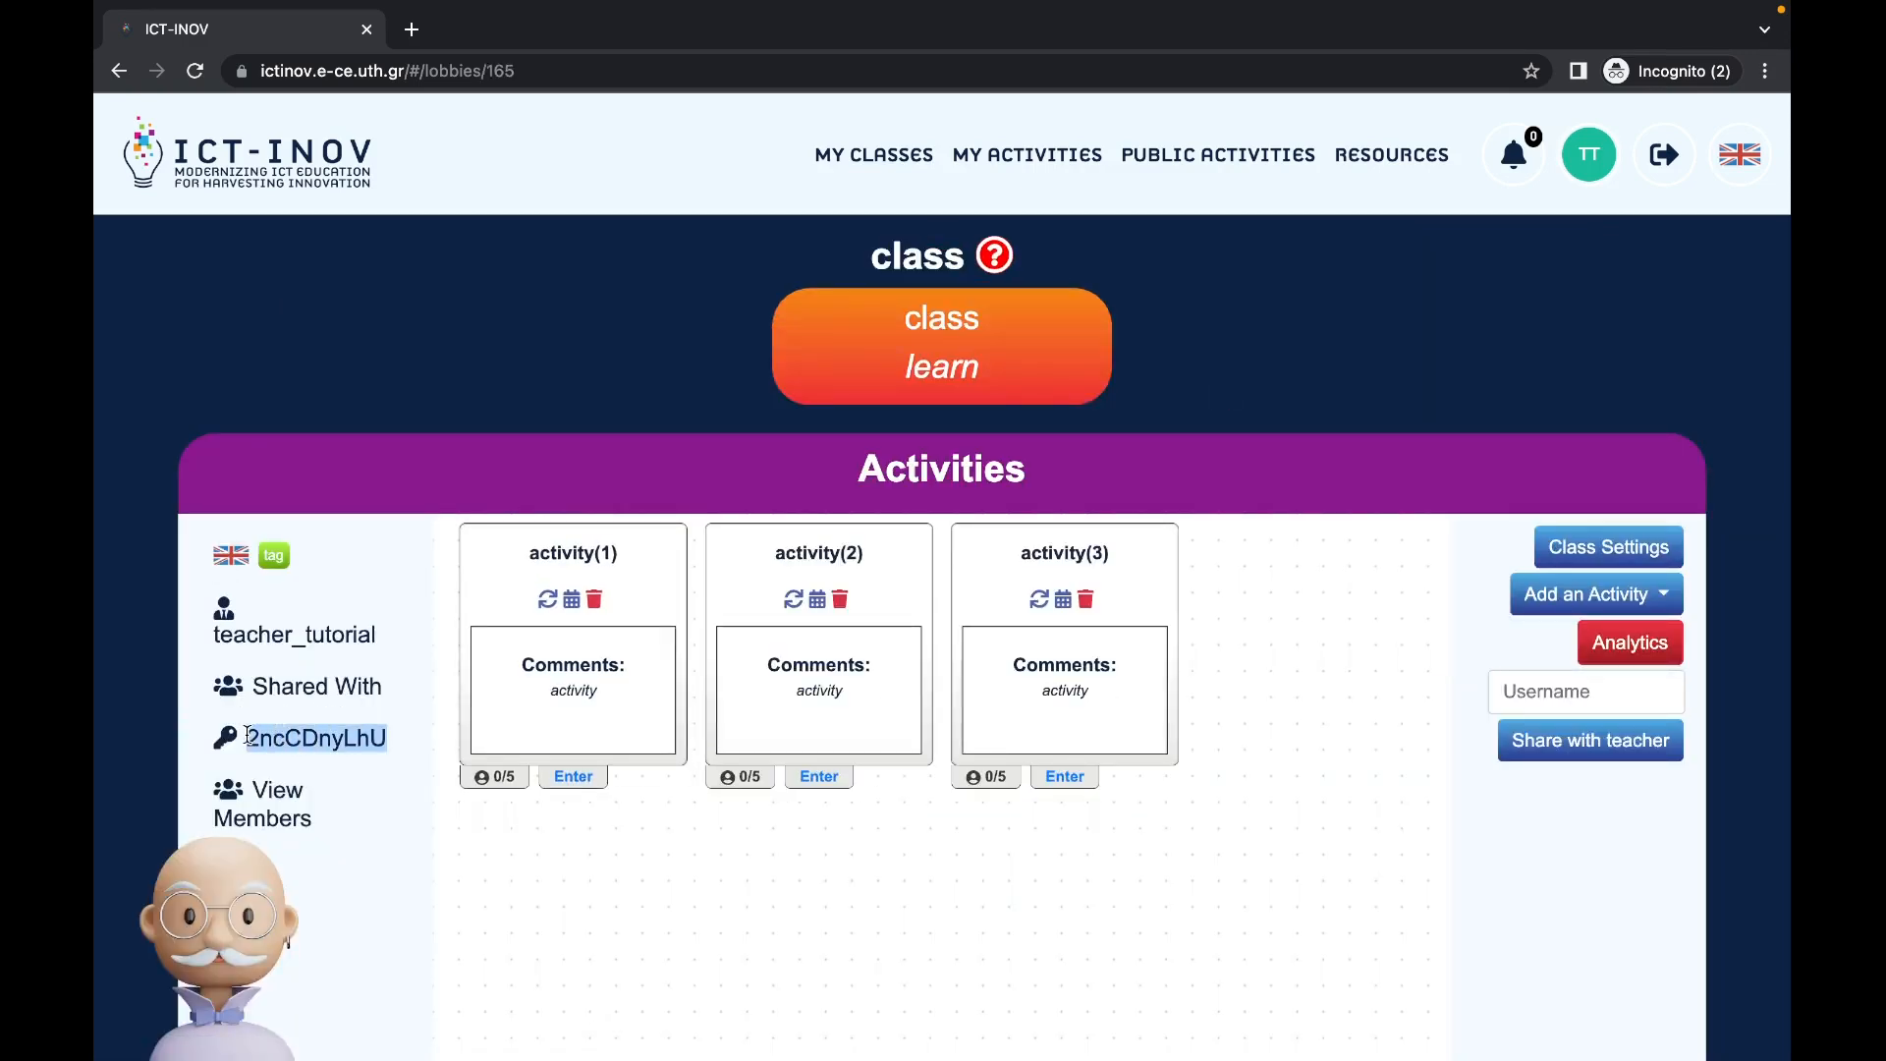
click(1664, 154)
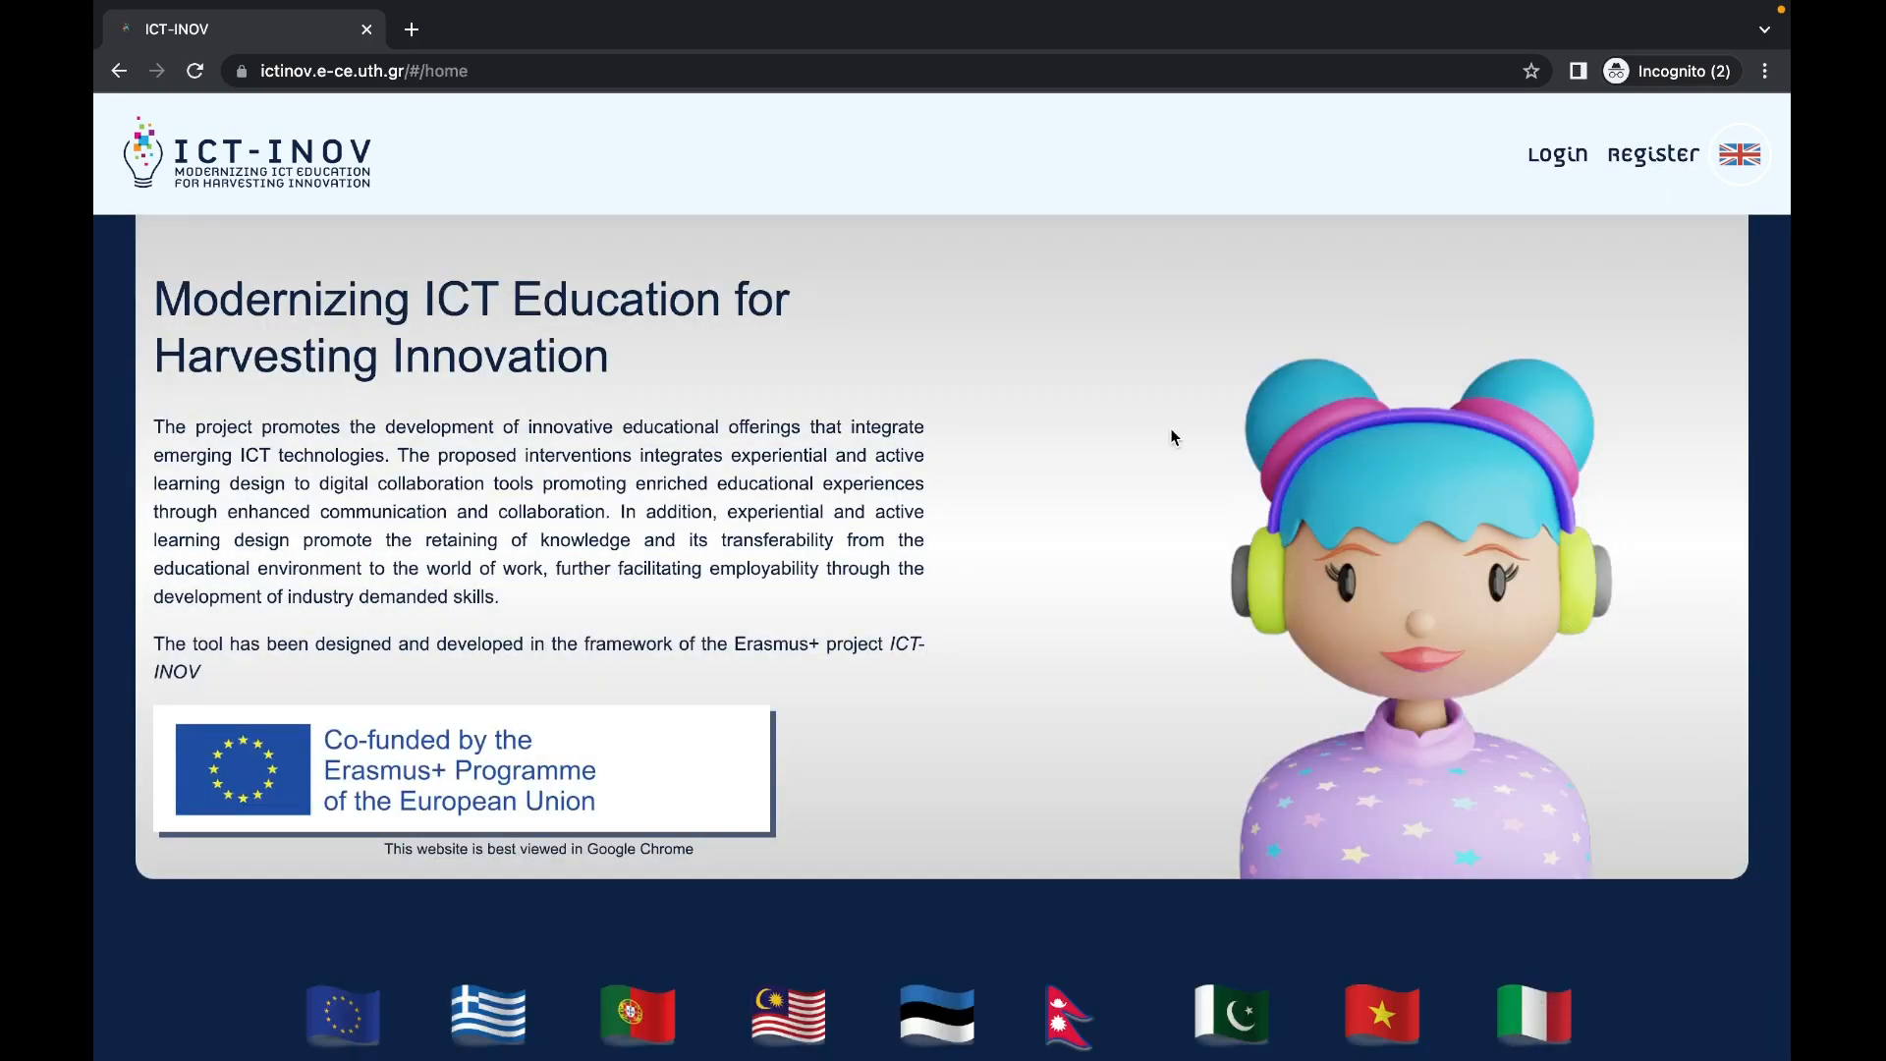
Step: Fill the registration form with username 'student_tutorial' and a matching password entered twice
click(1653, 155)
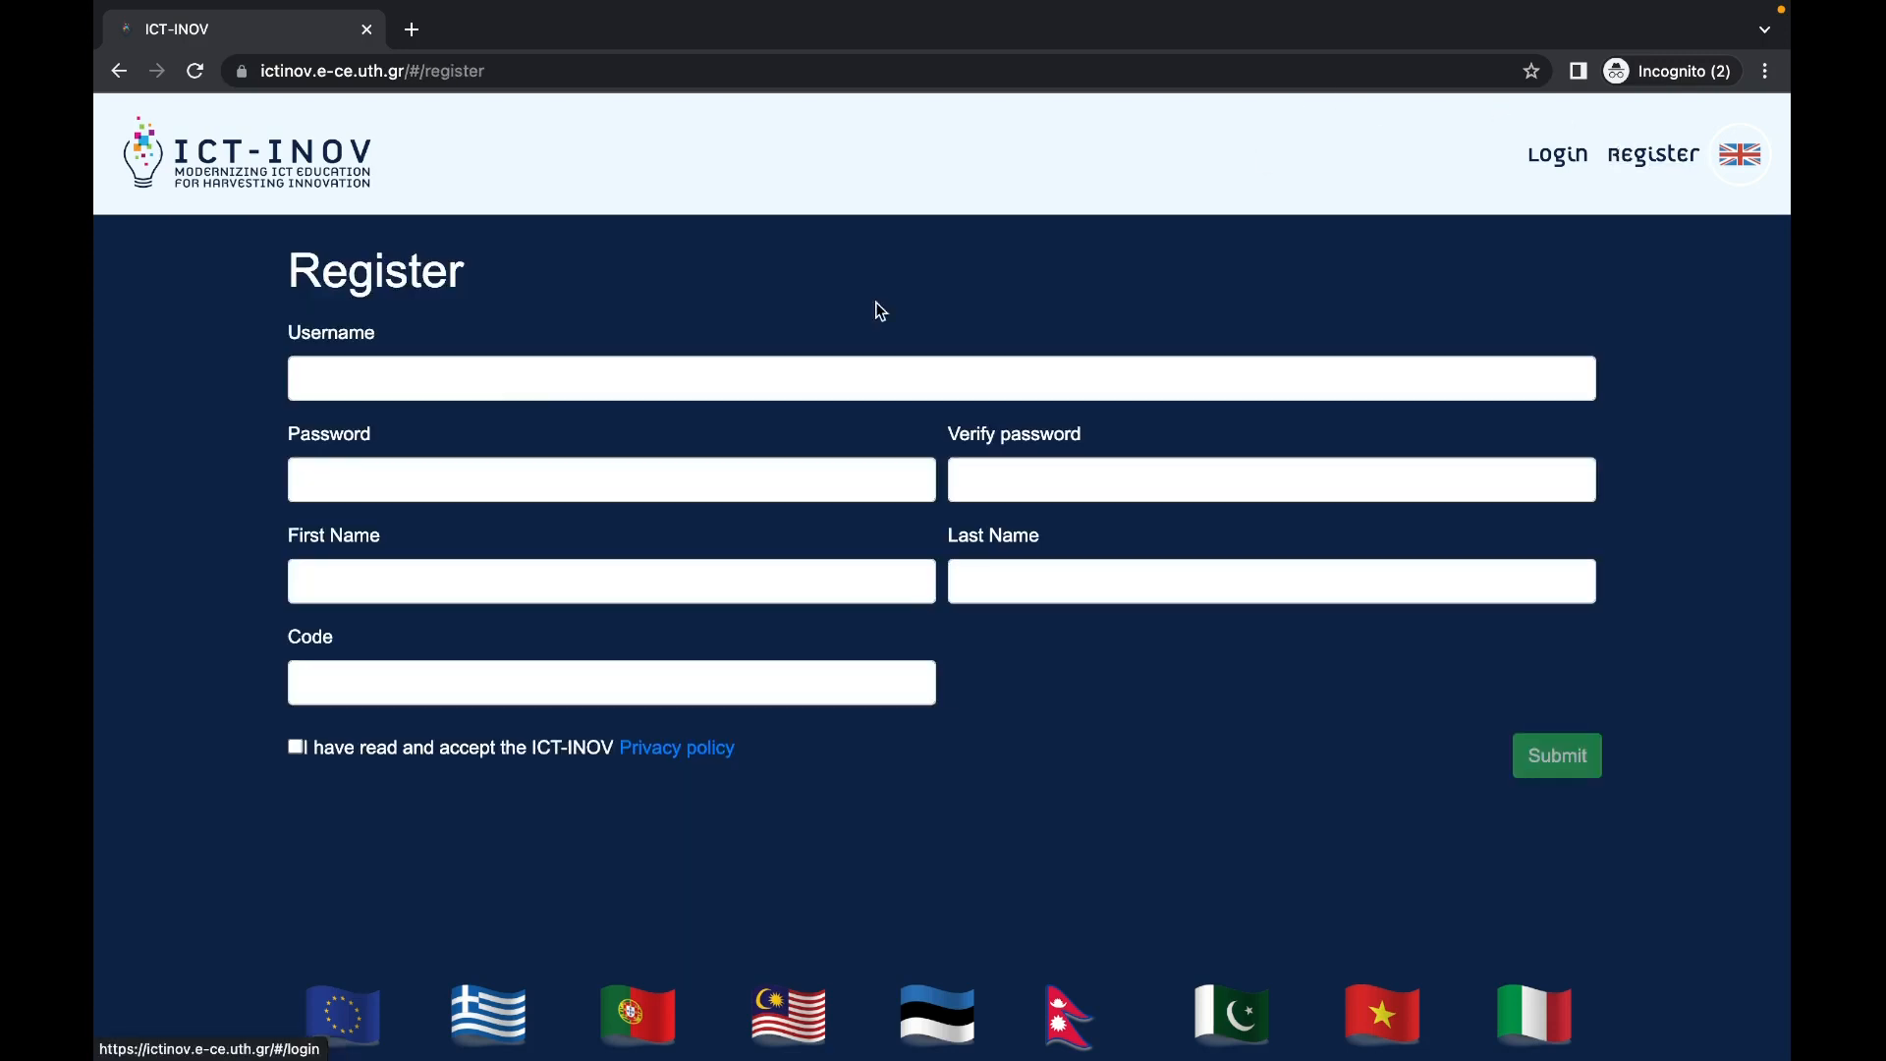
click(533, 366)
text(studen)
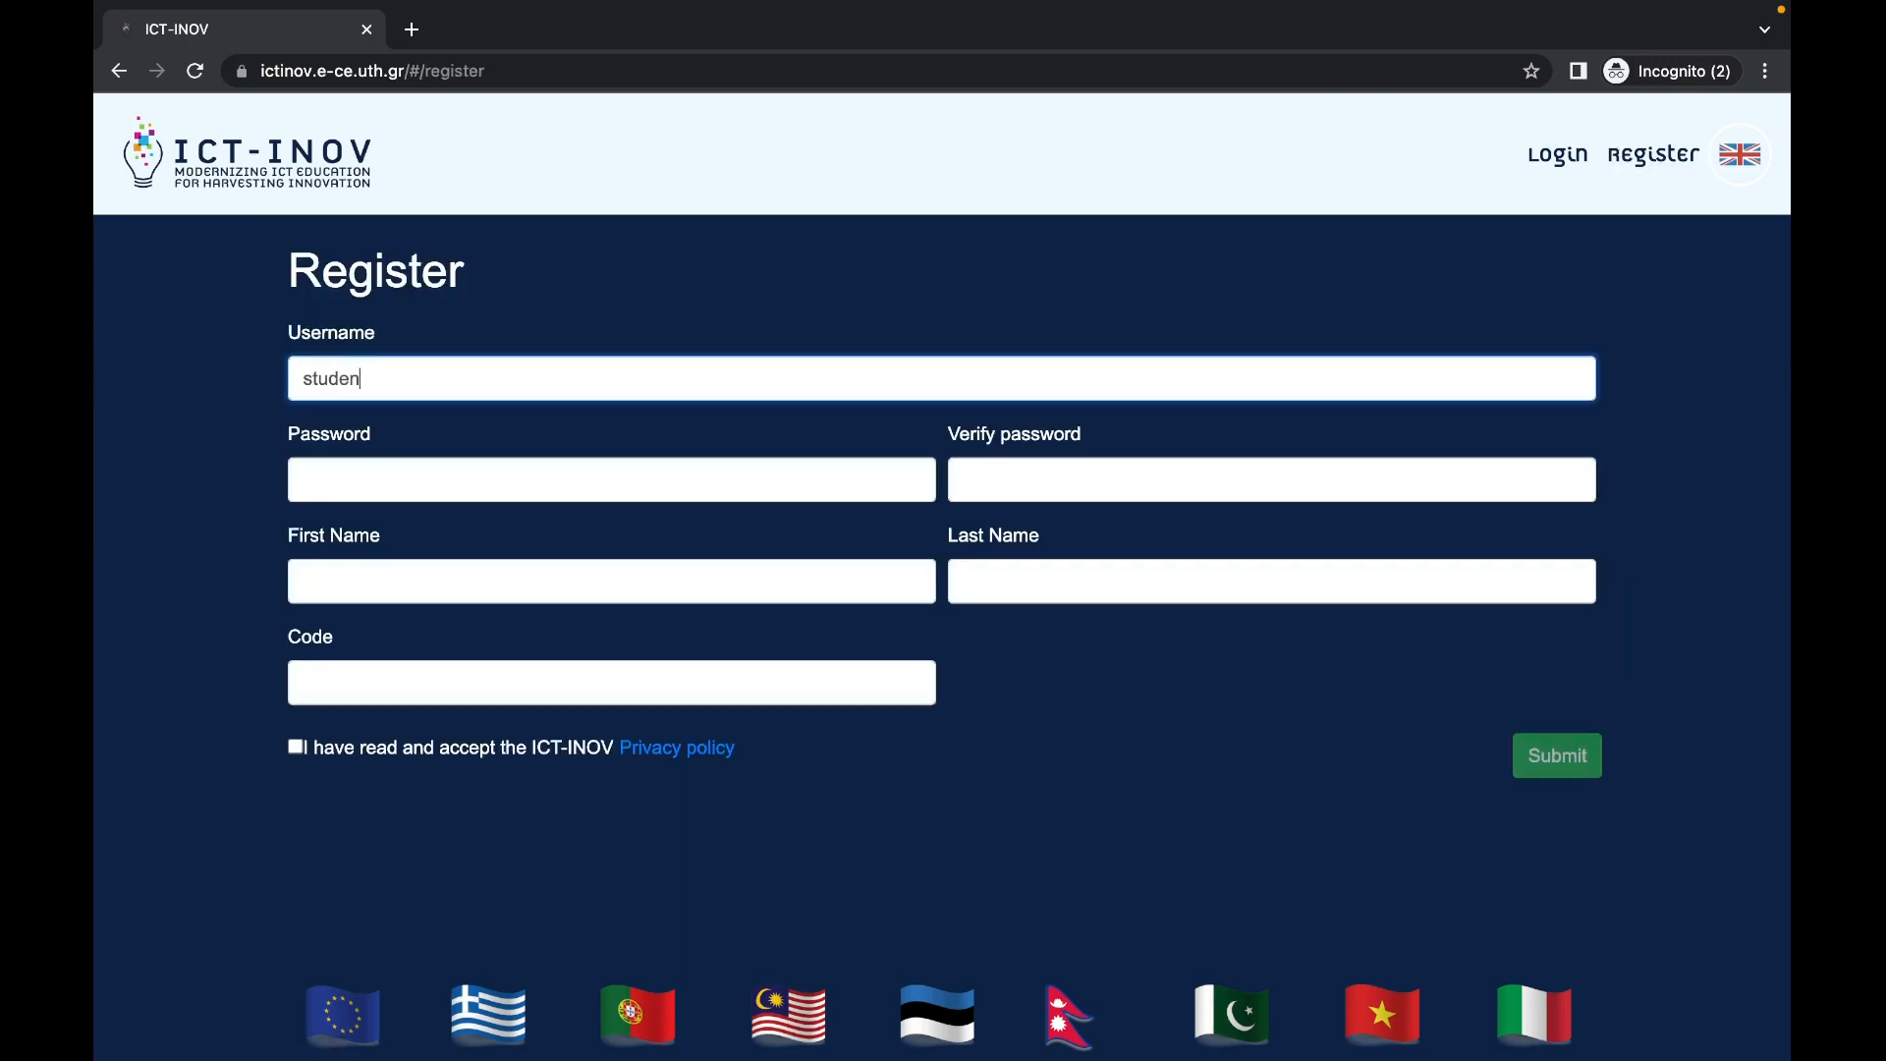
text(t_tutorial)
key(Tab)
text(stu)
key(Tab)
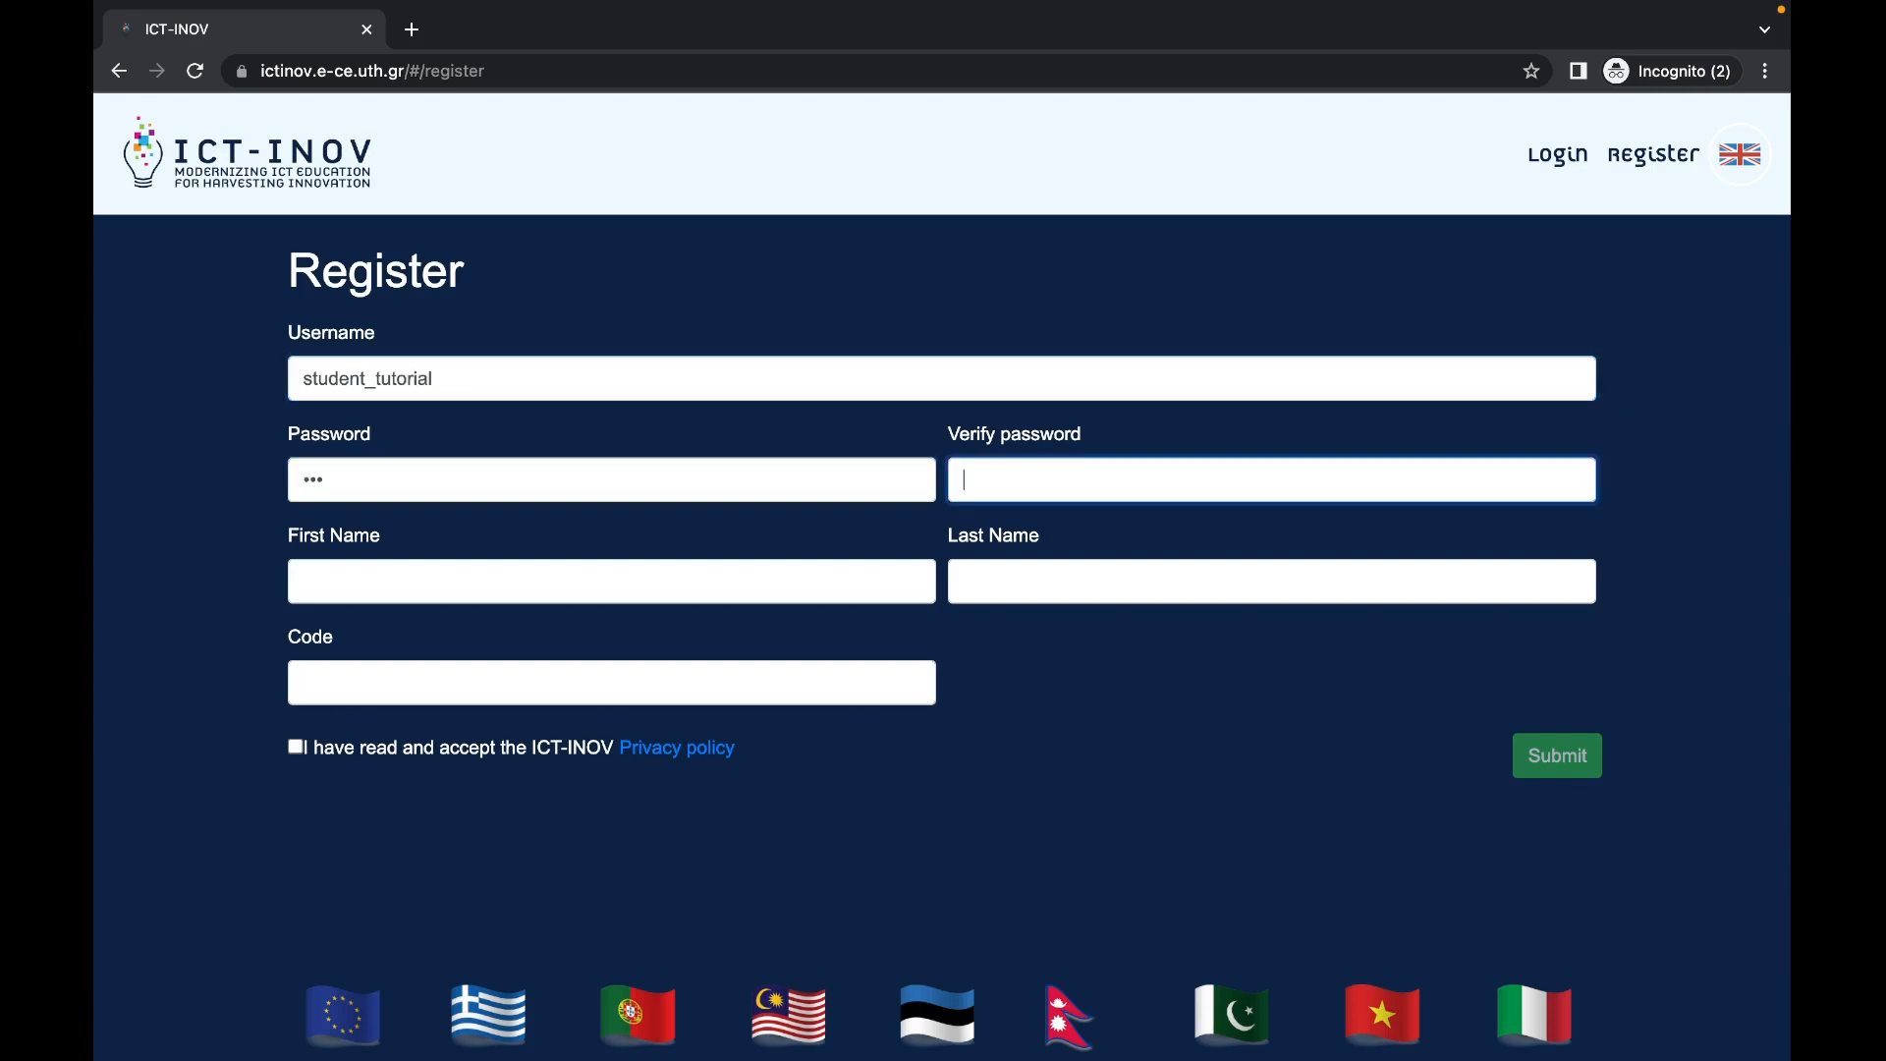
text(stu)
key(Tab)
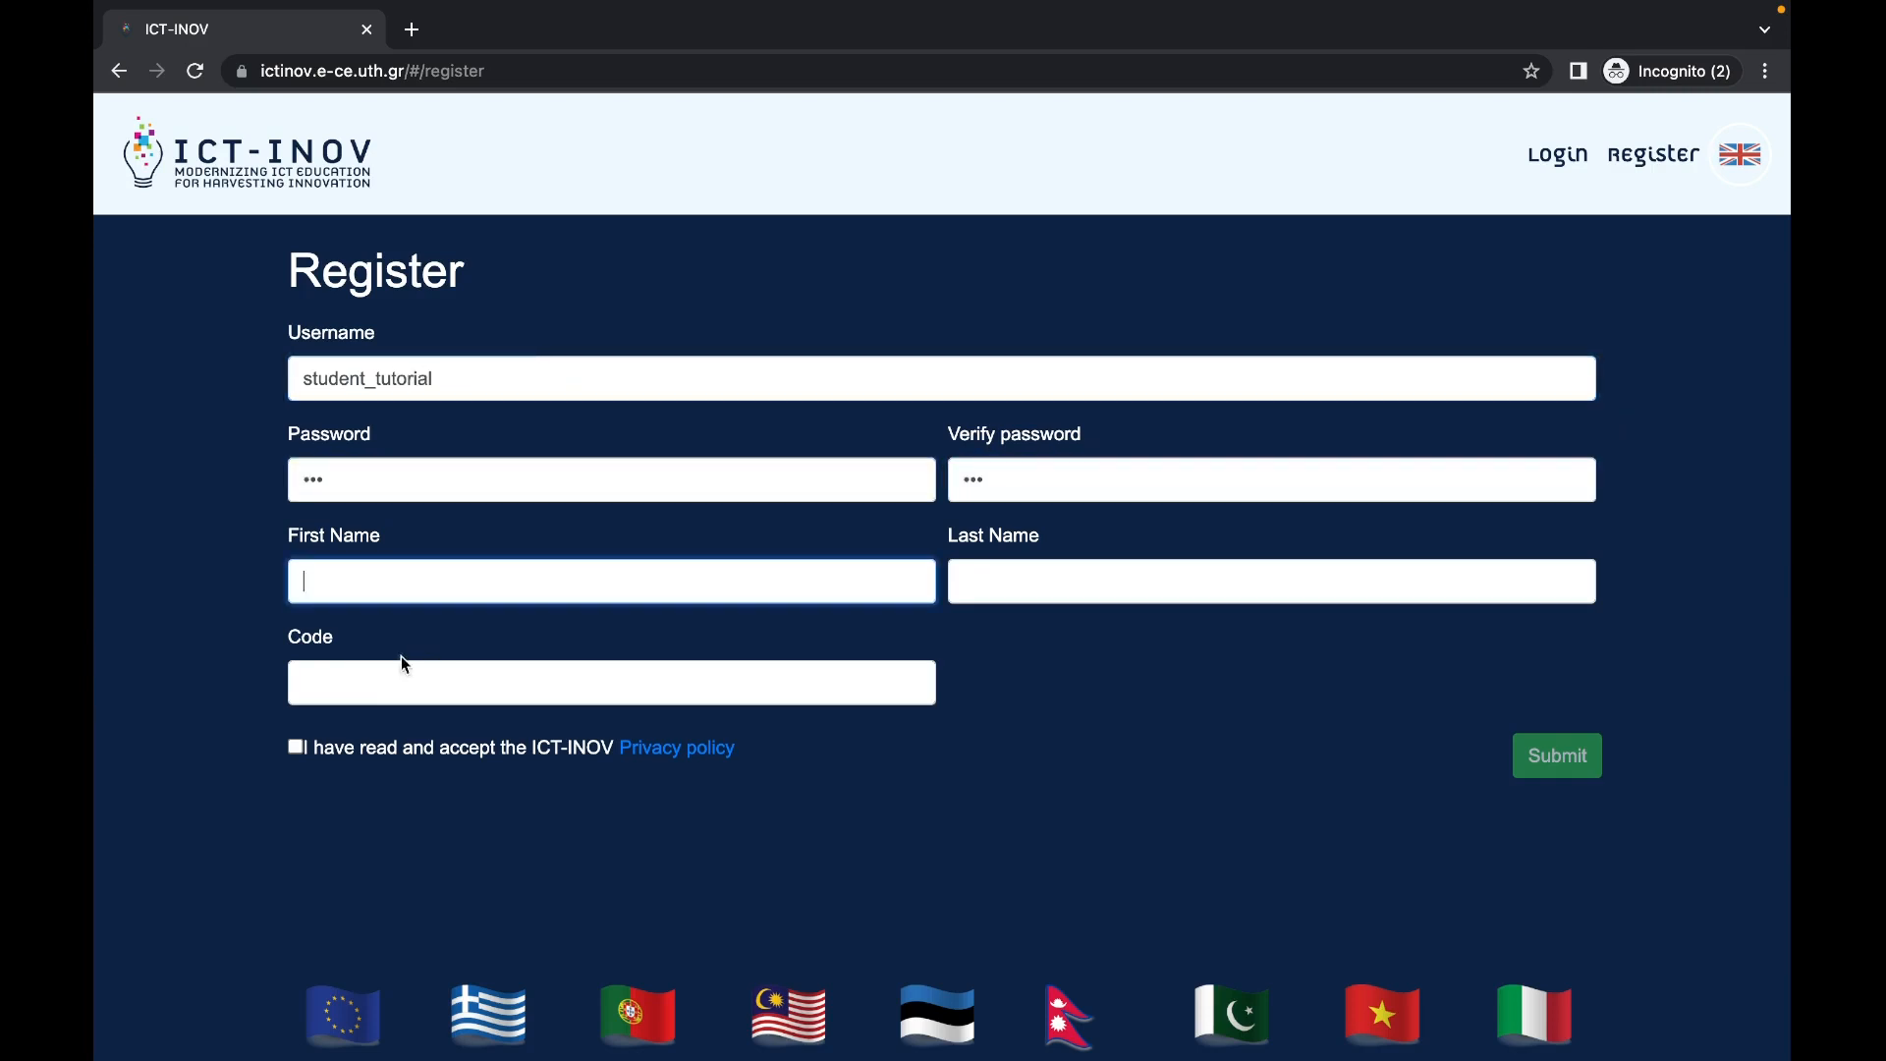
Step: Accept the privacy policy, submit the registration and acknowledge the one-time password notice
click(328, 752)
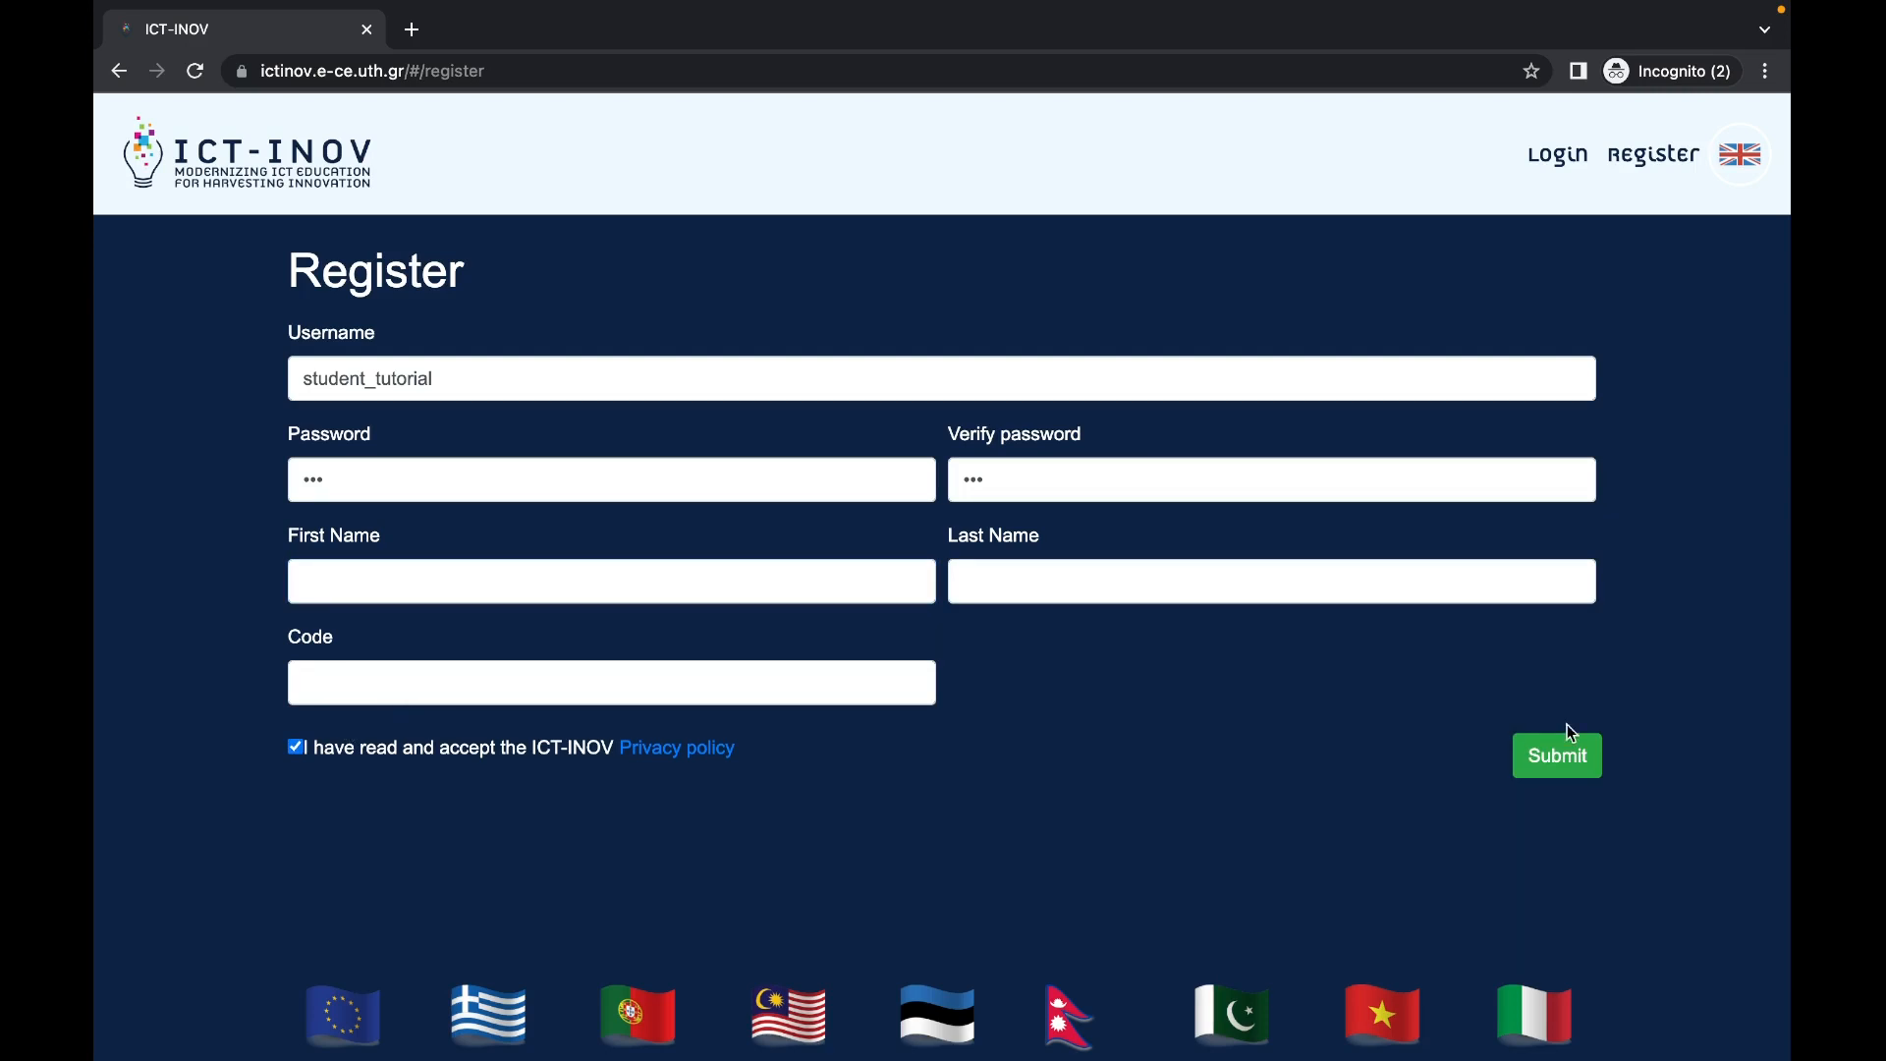
click(1566, 749)
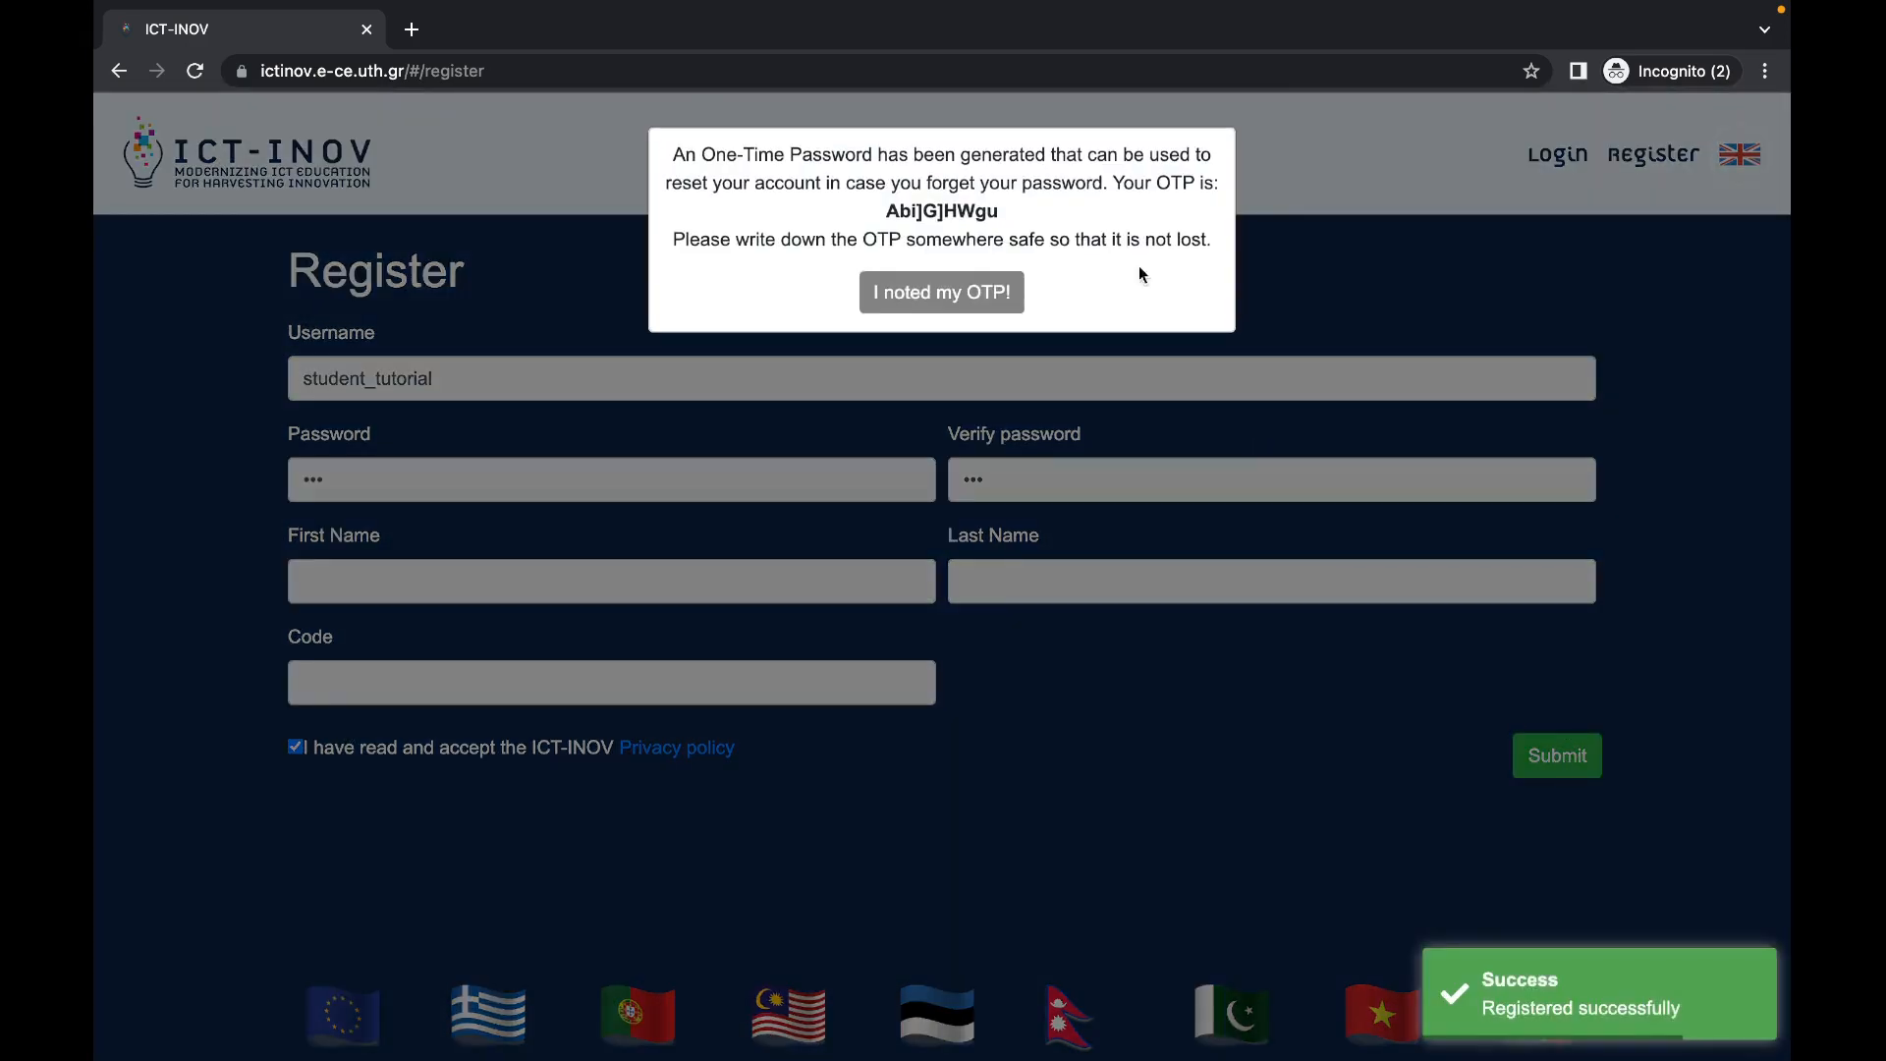
click(949, 297)
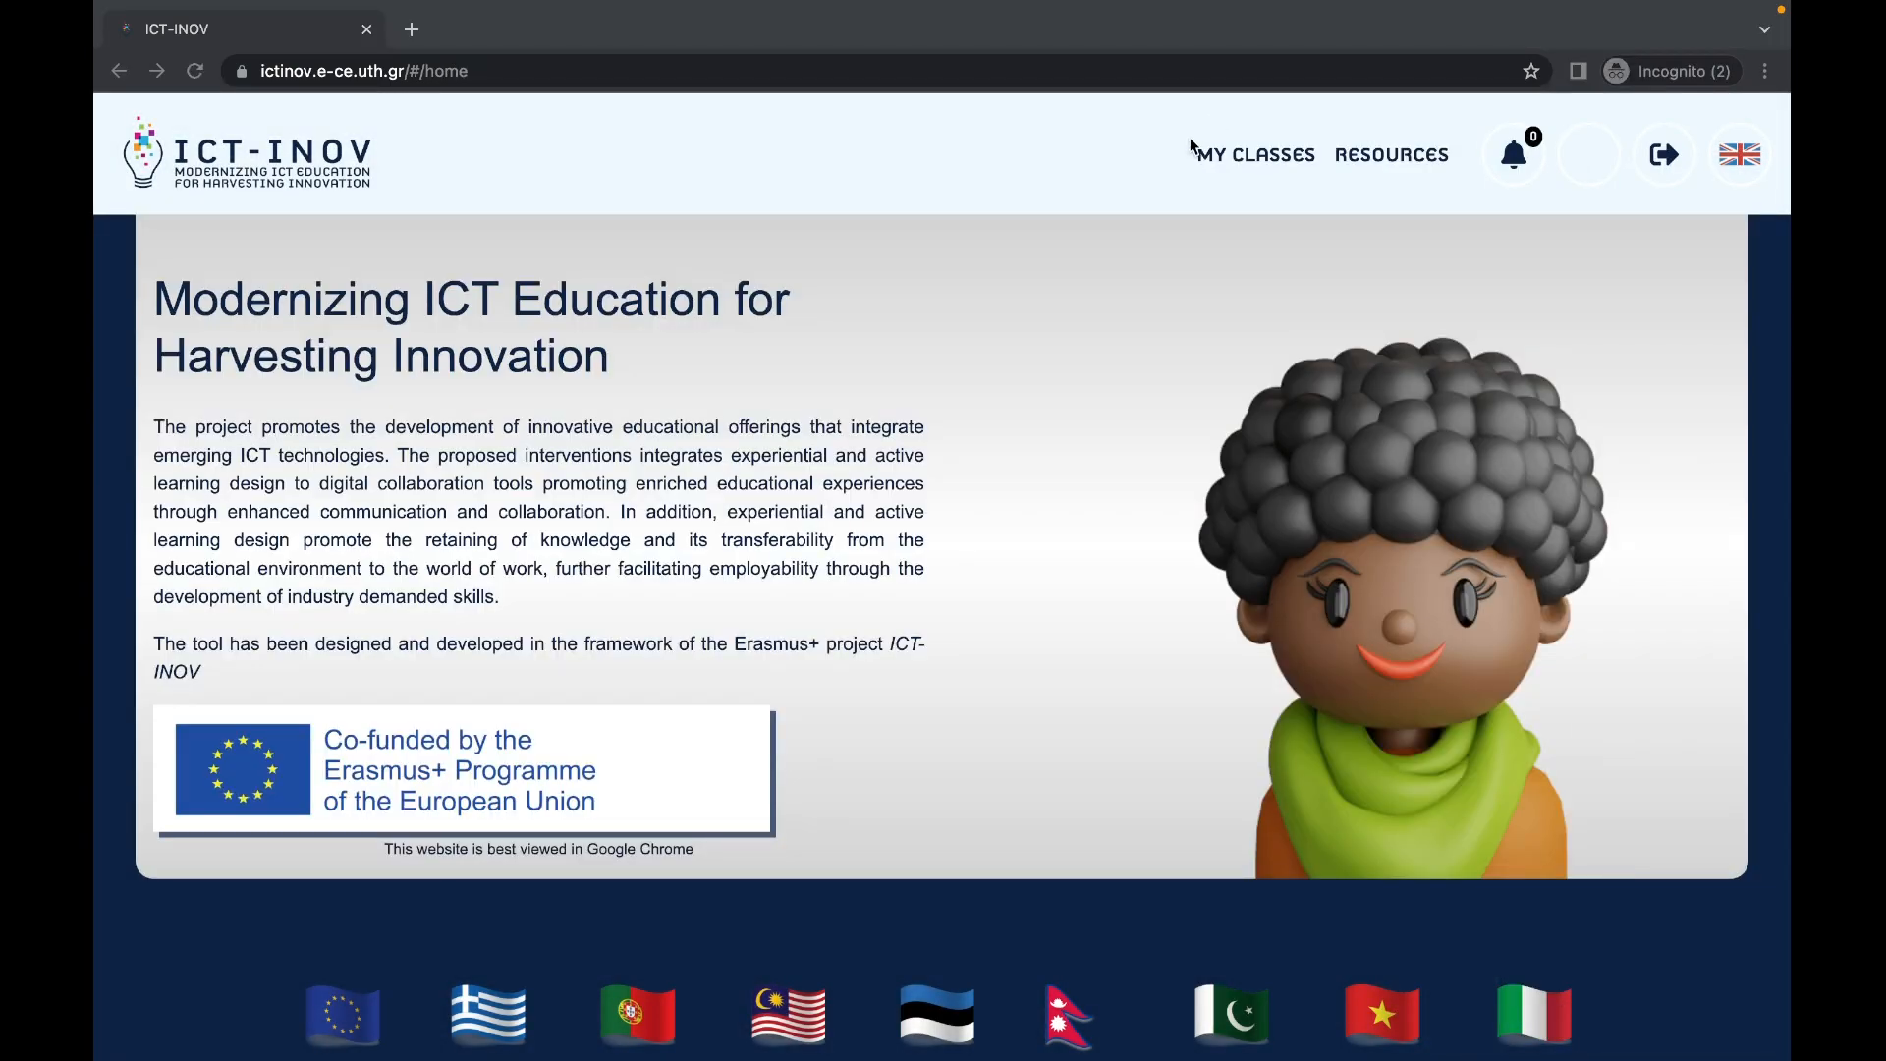
Step: Join the teacher's class from My Classes by pasting its join code
click(1277, 160)
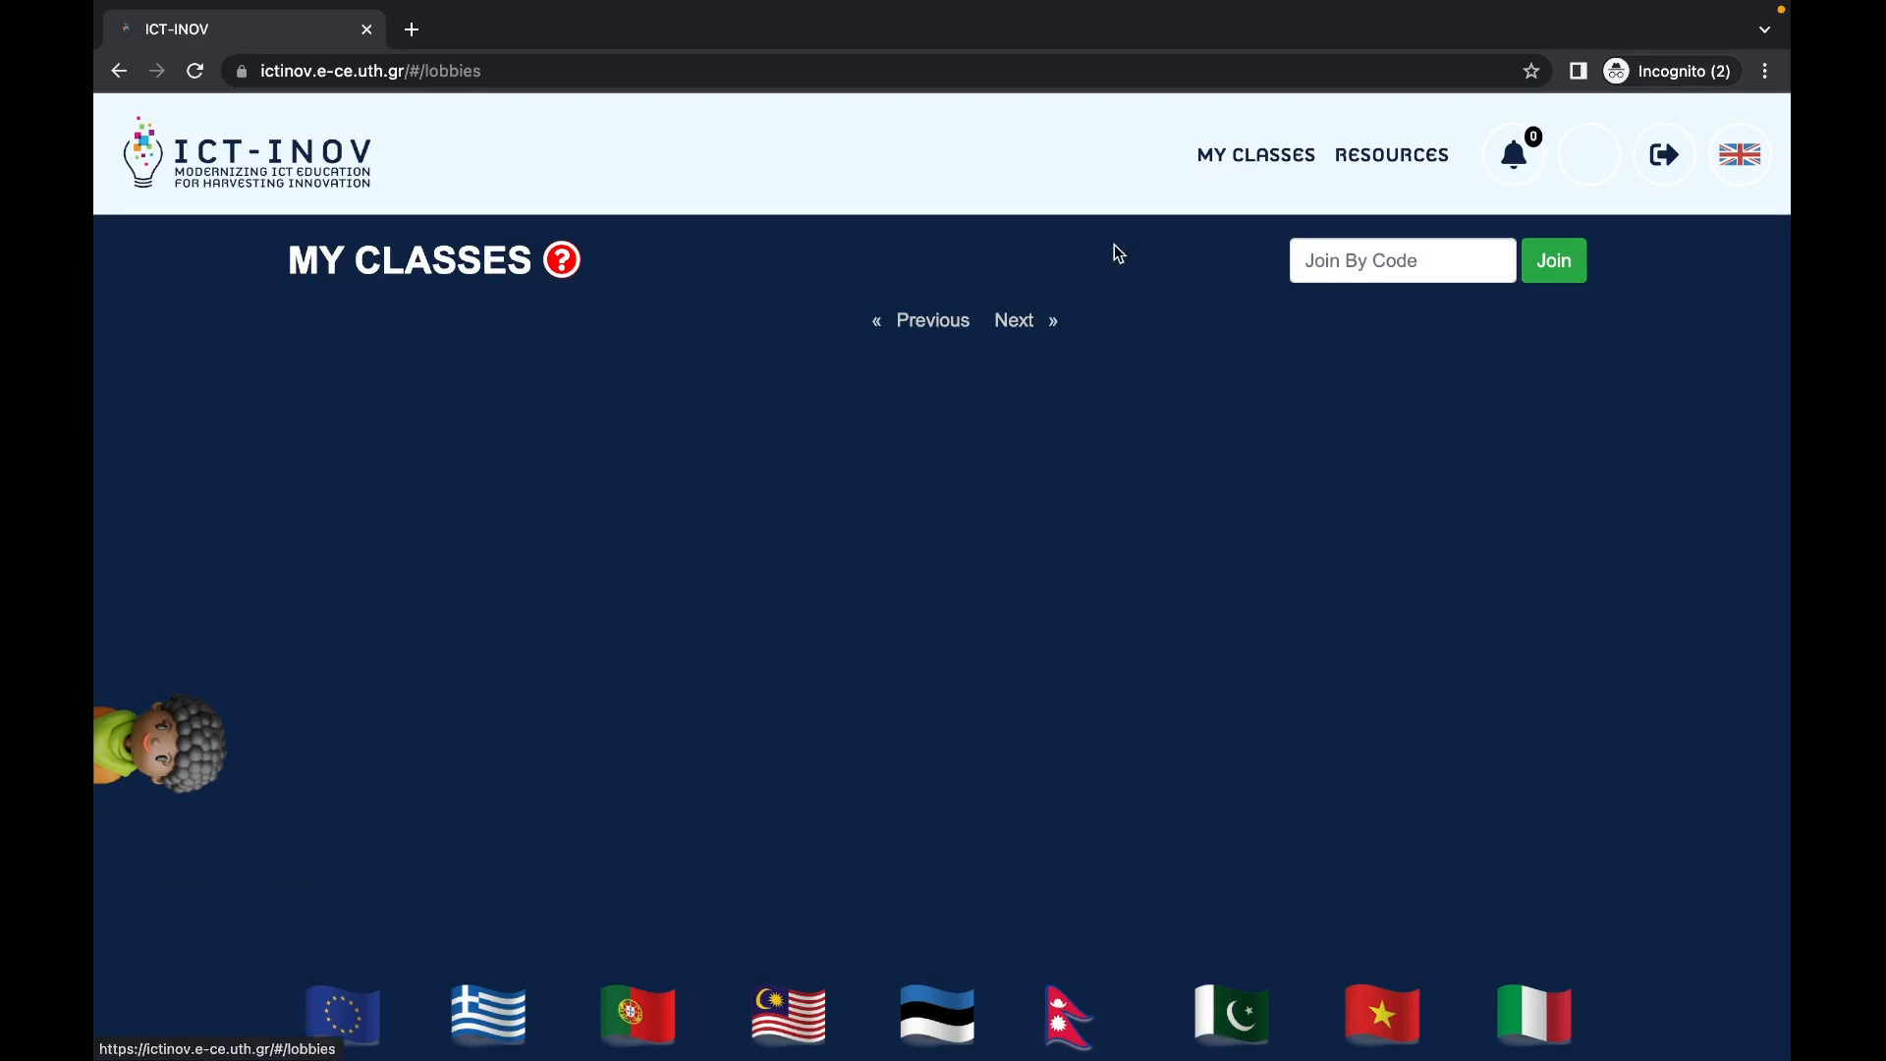
click(1382, 257)
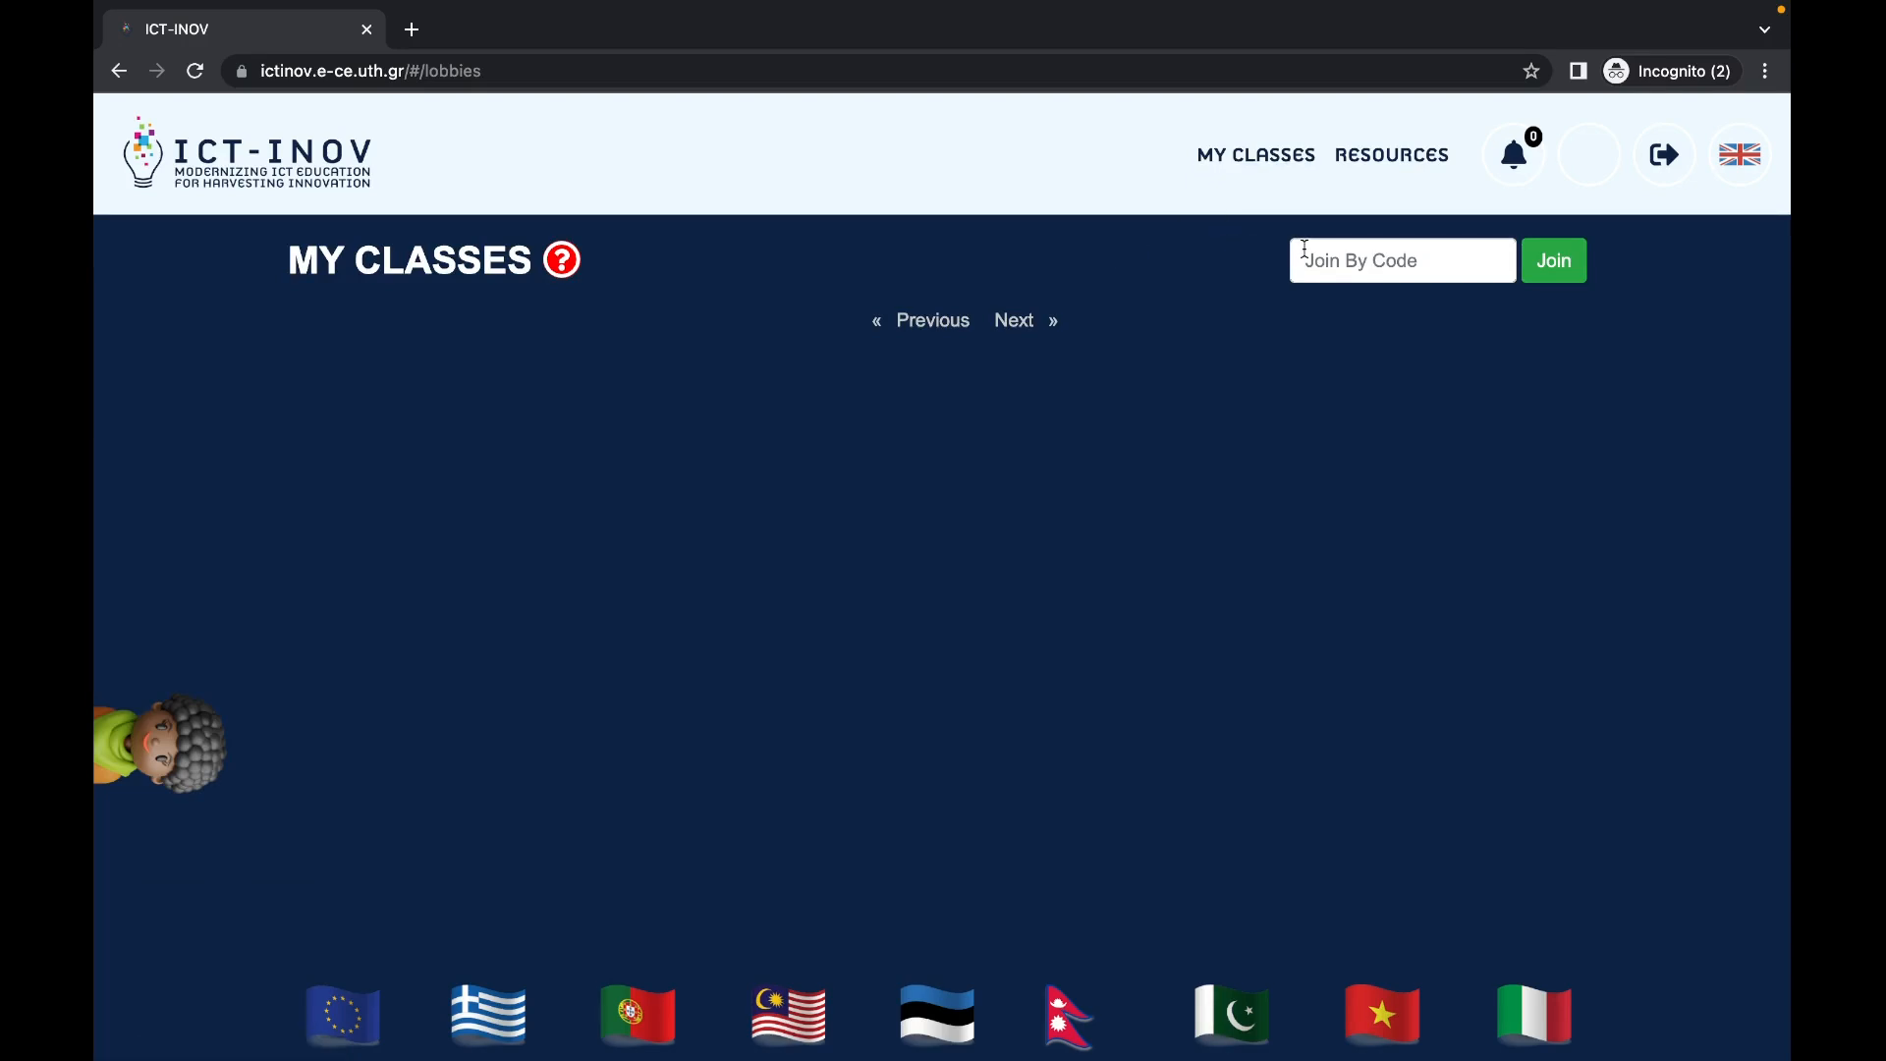
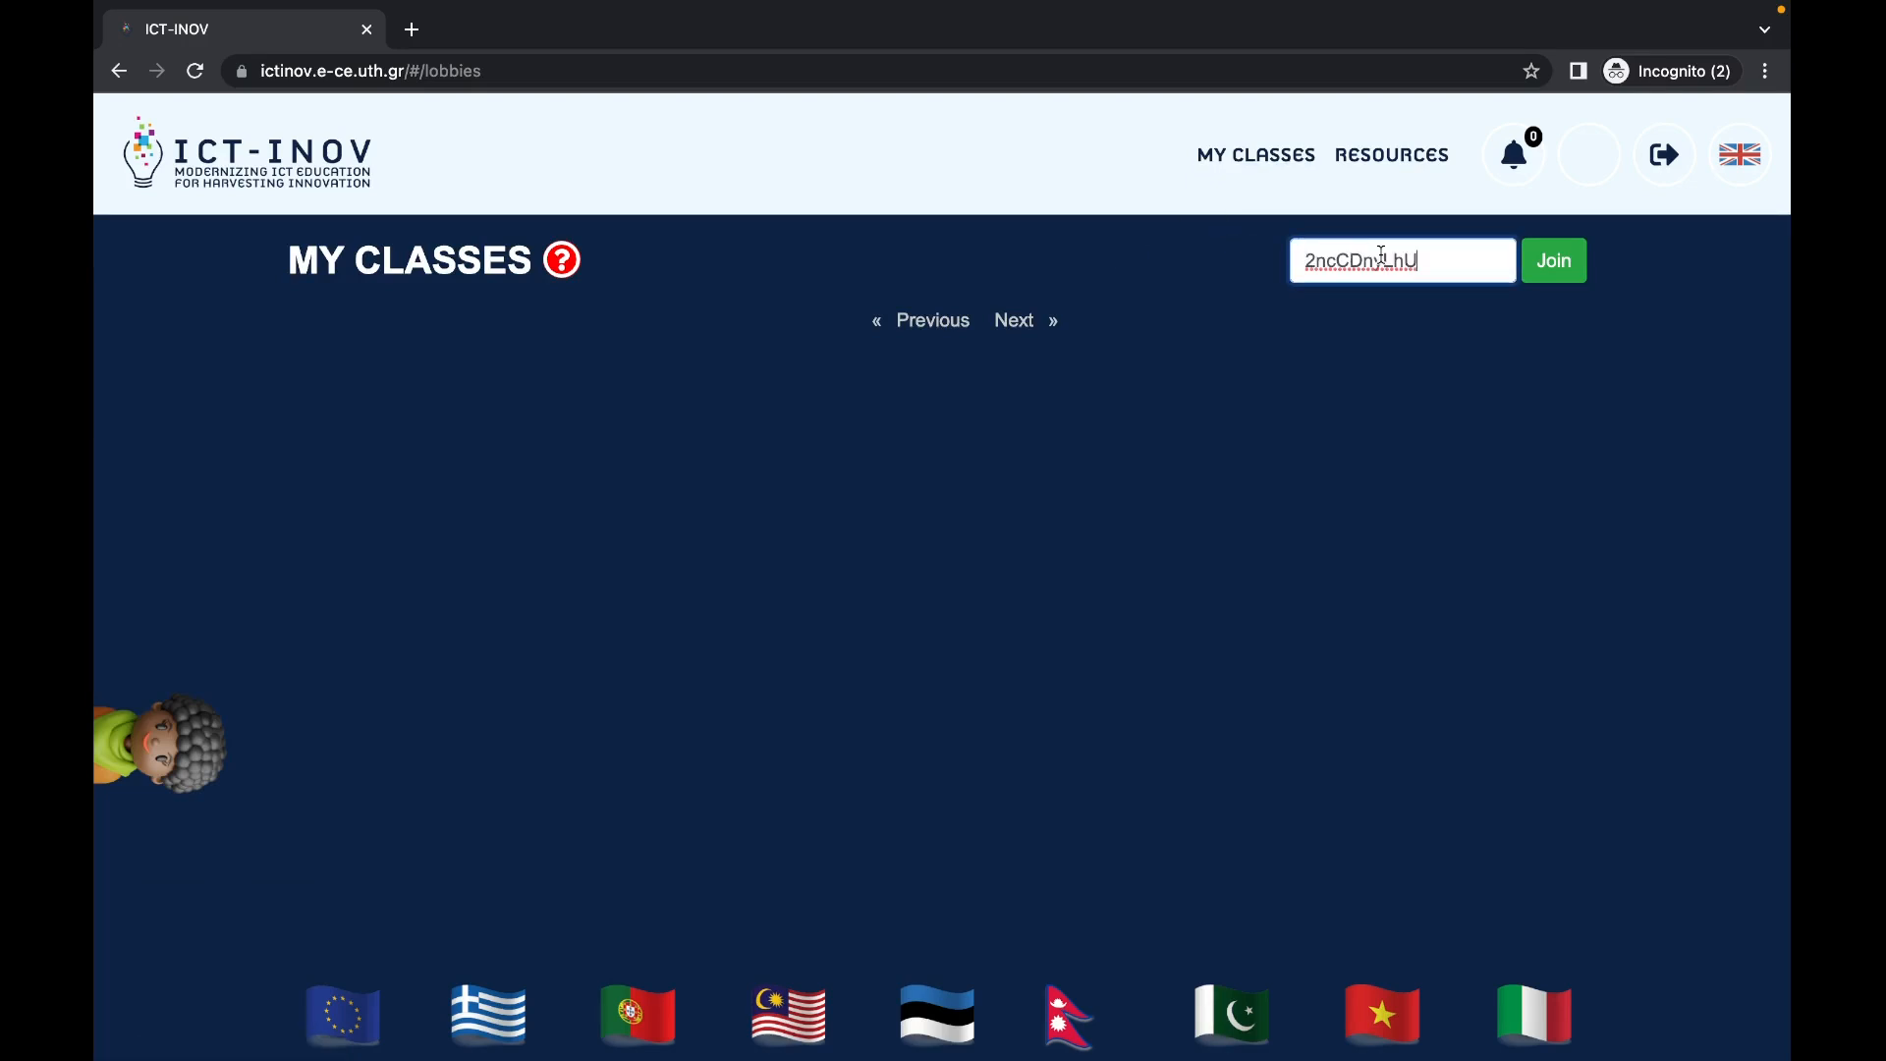
click(1549, 275)
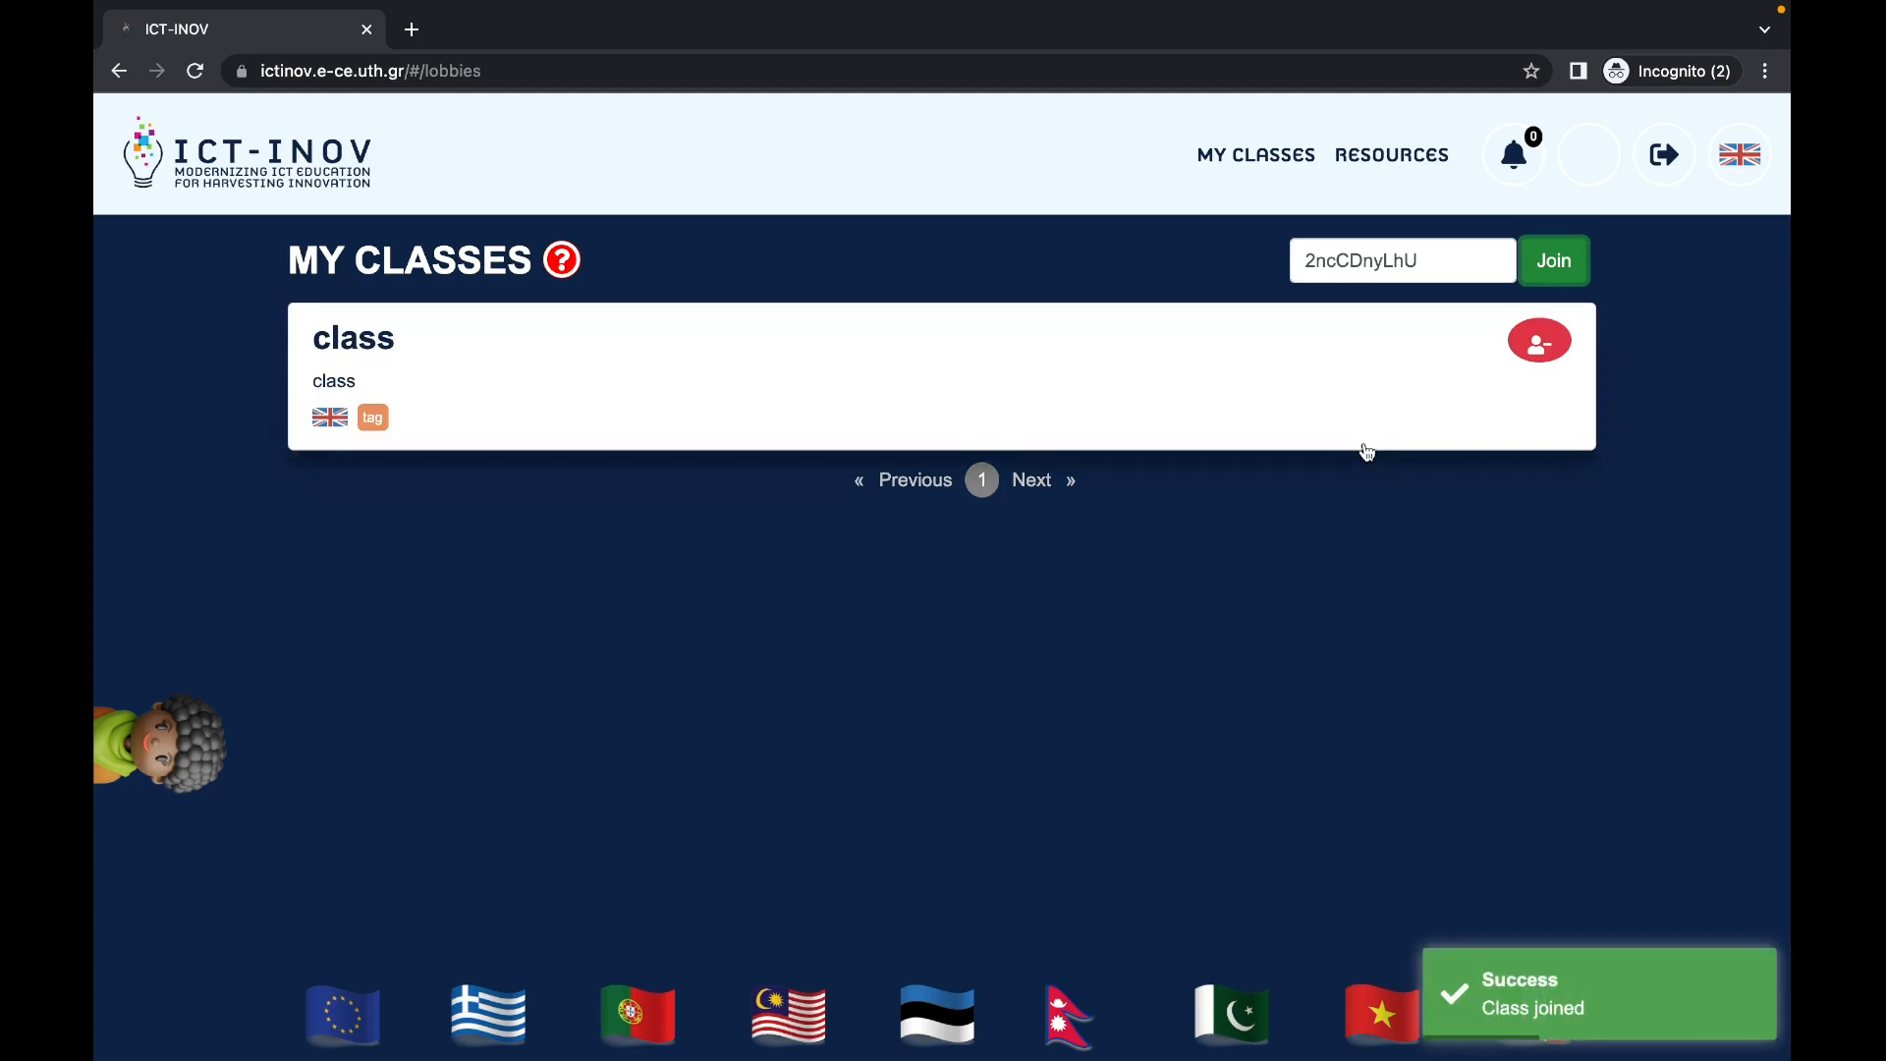
Step: Open the joined class, join activity(2) and enter its workspace
click(960, 369)
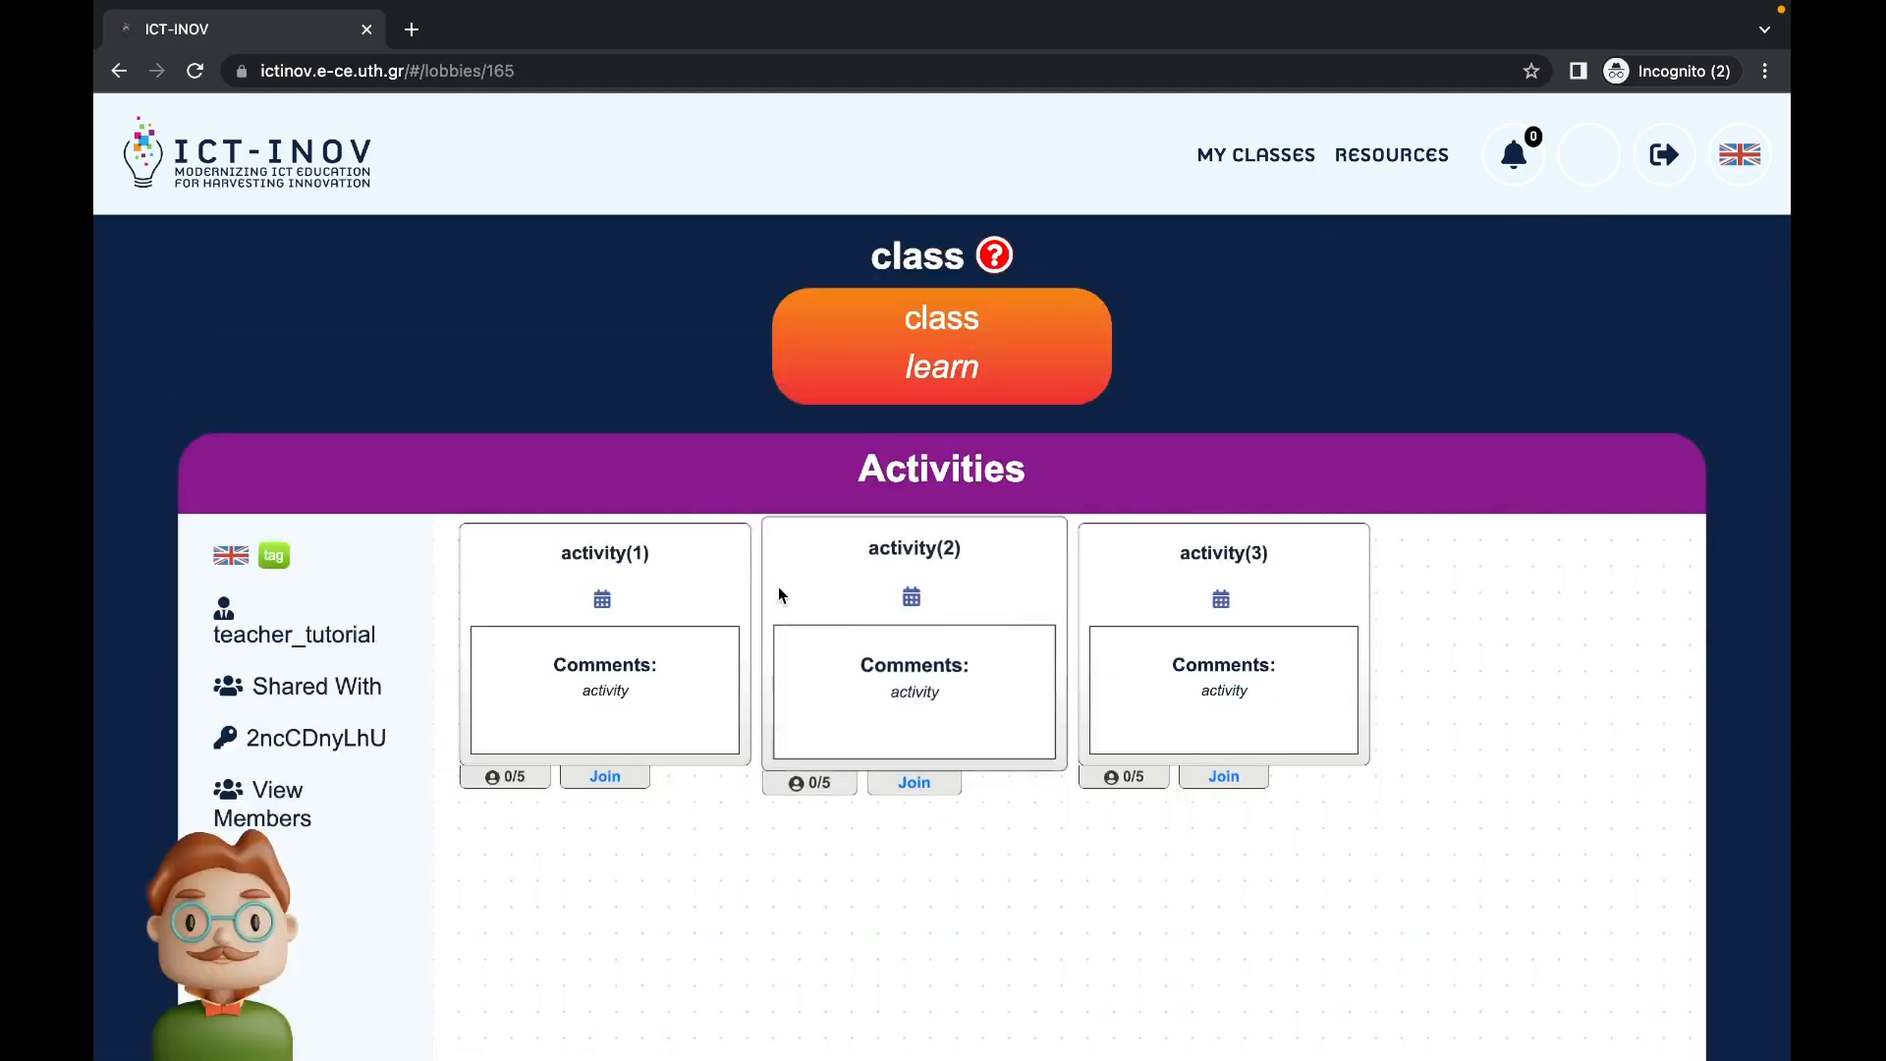
scroll(778, 587, down, 1)
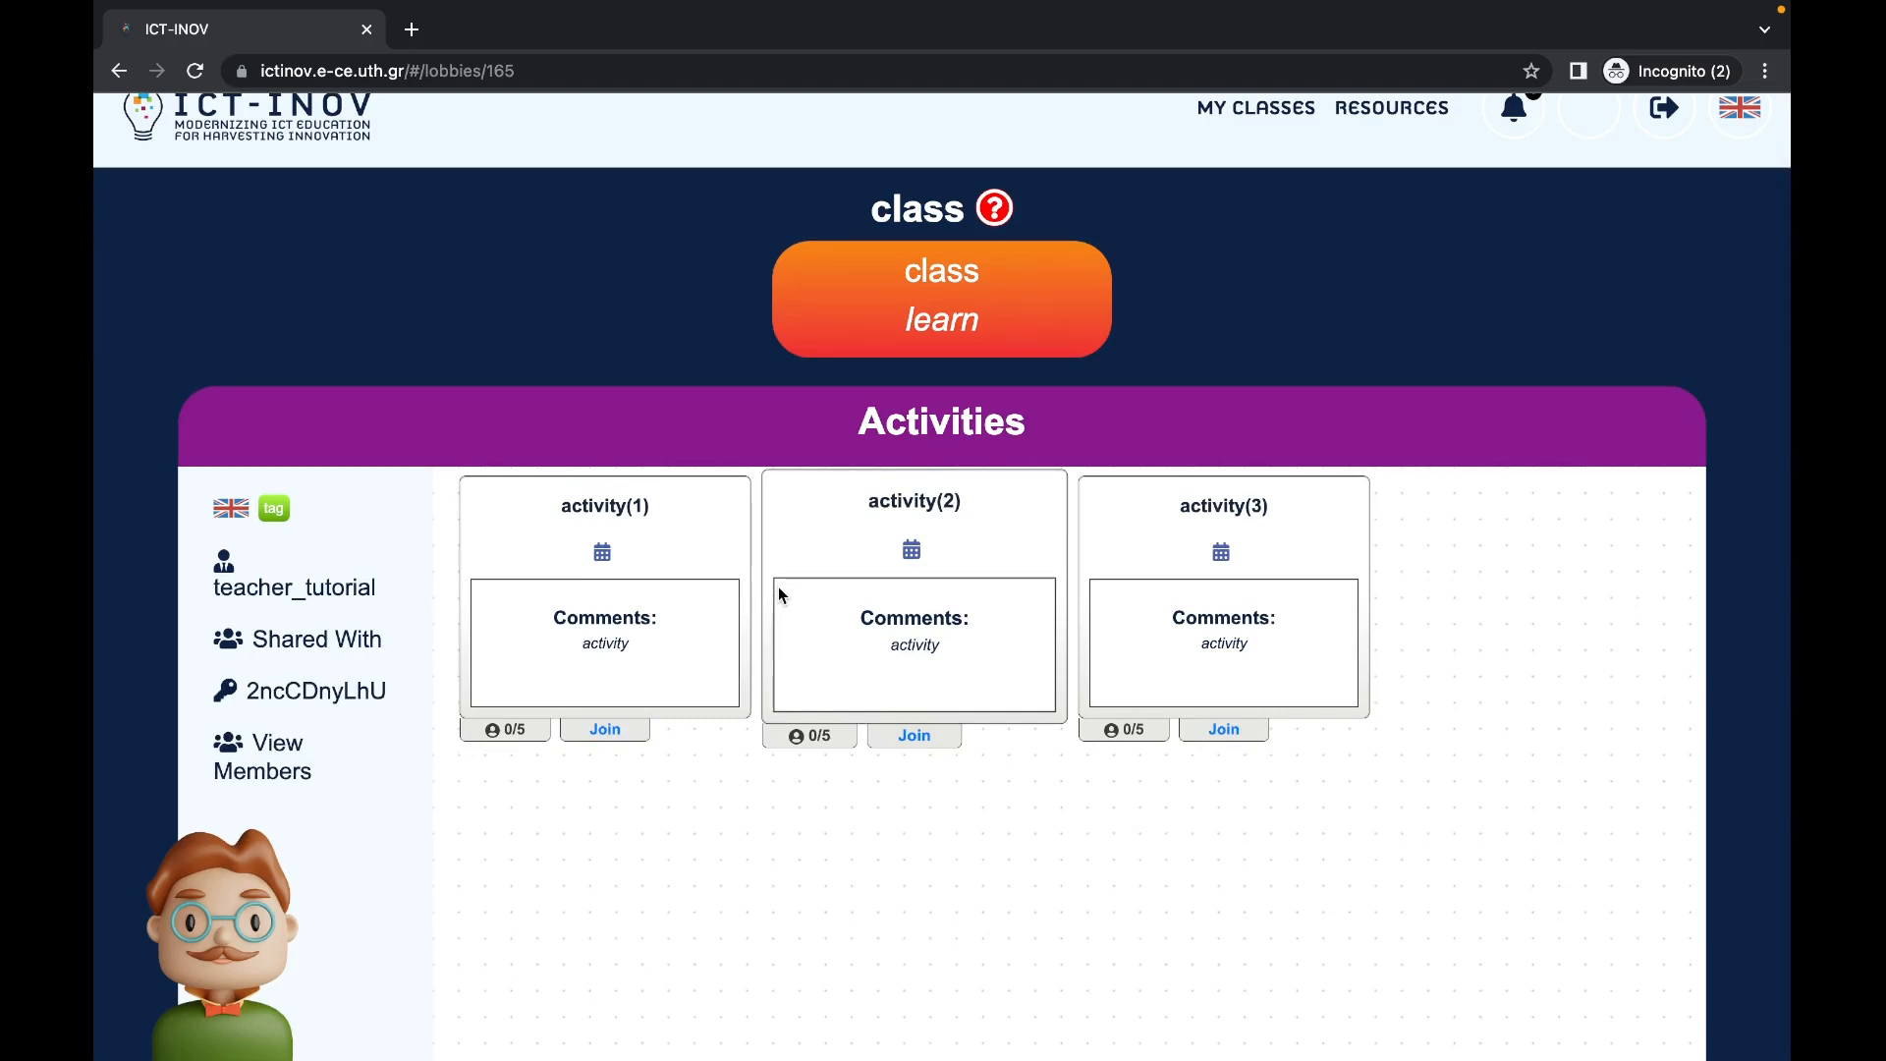
click(933, 737)
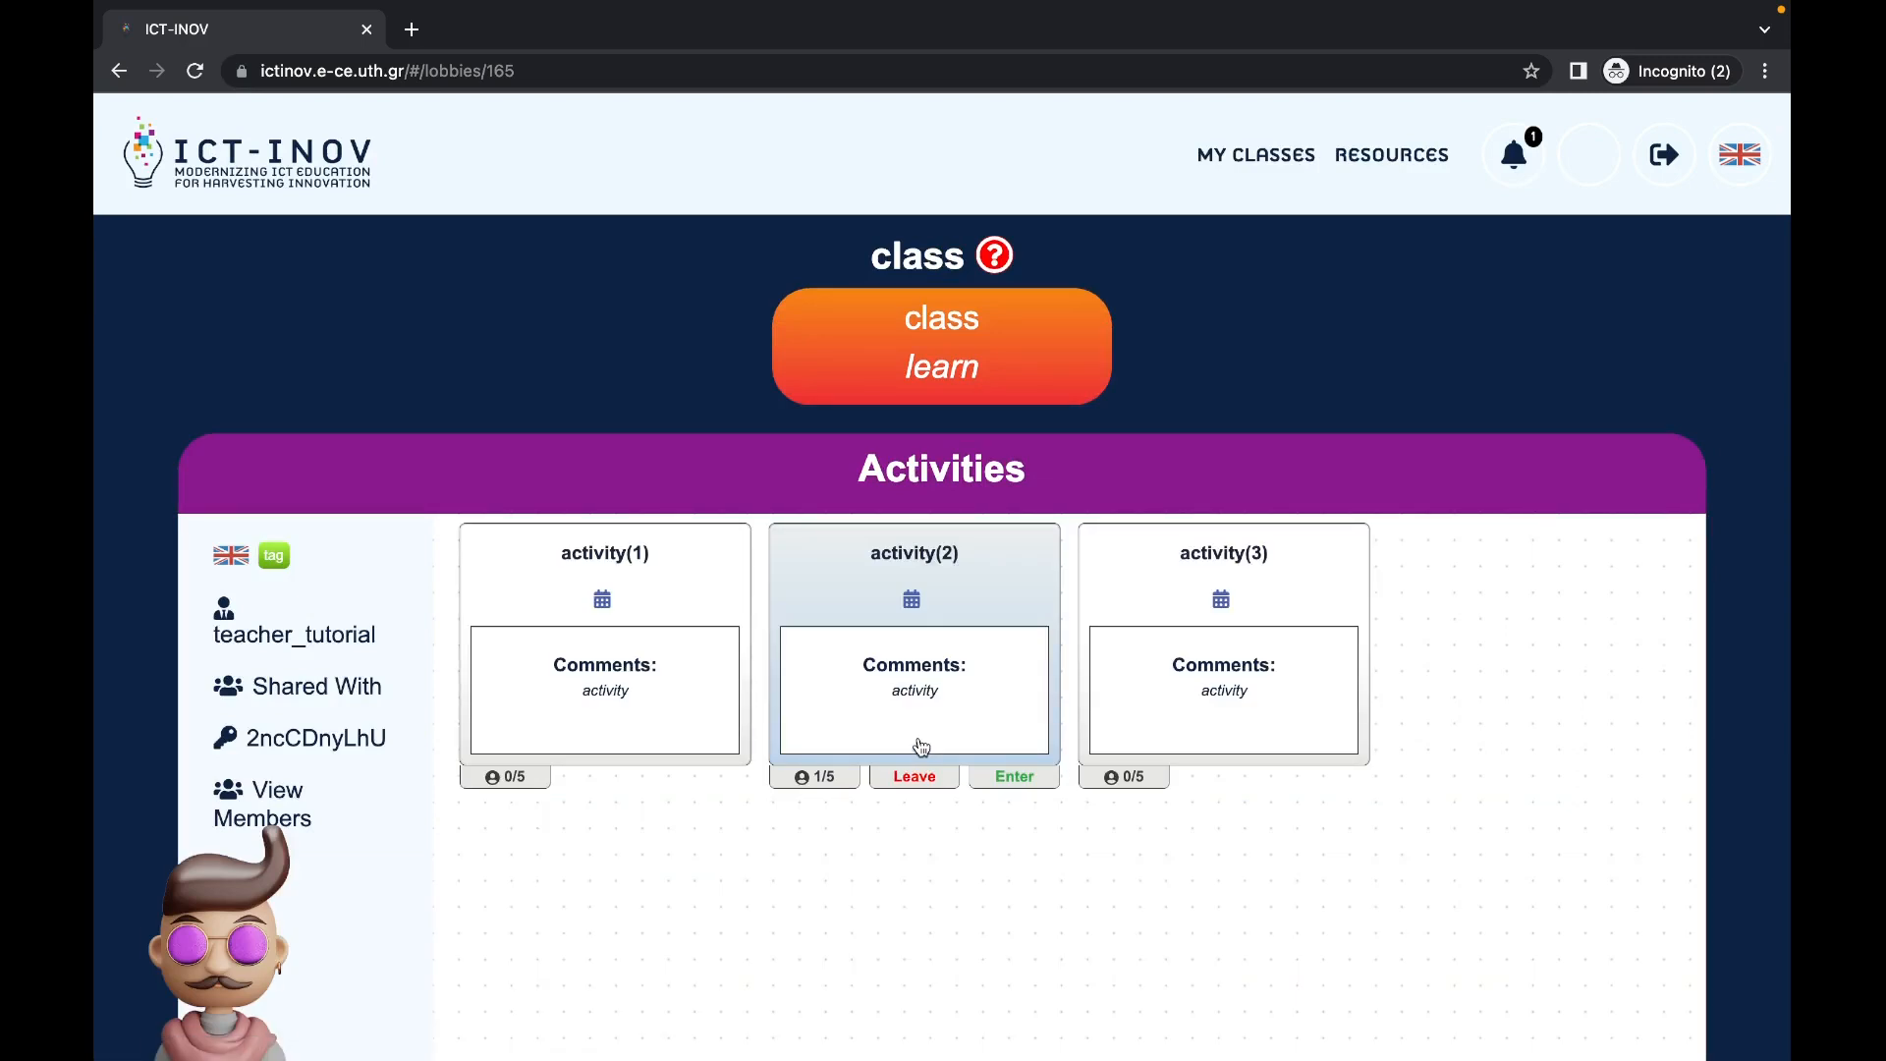
click(1015, 778)
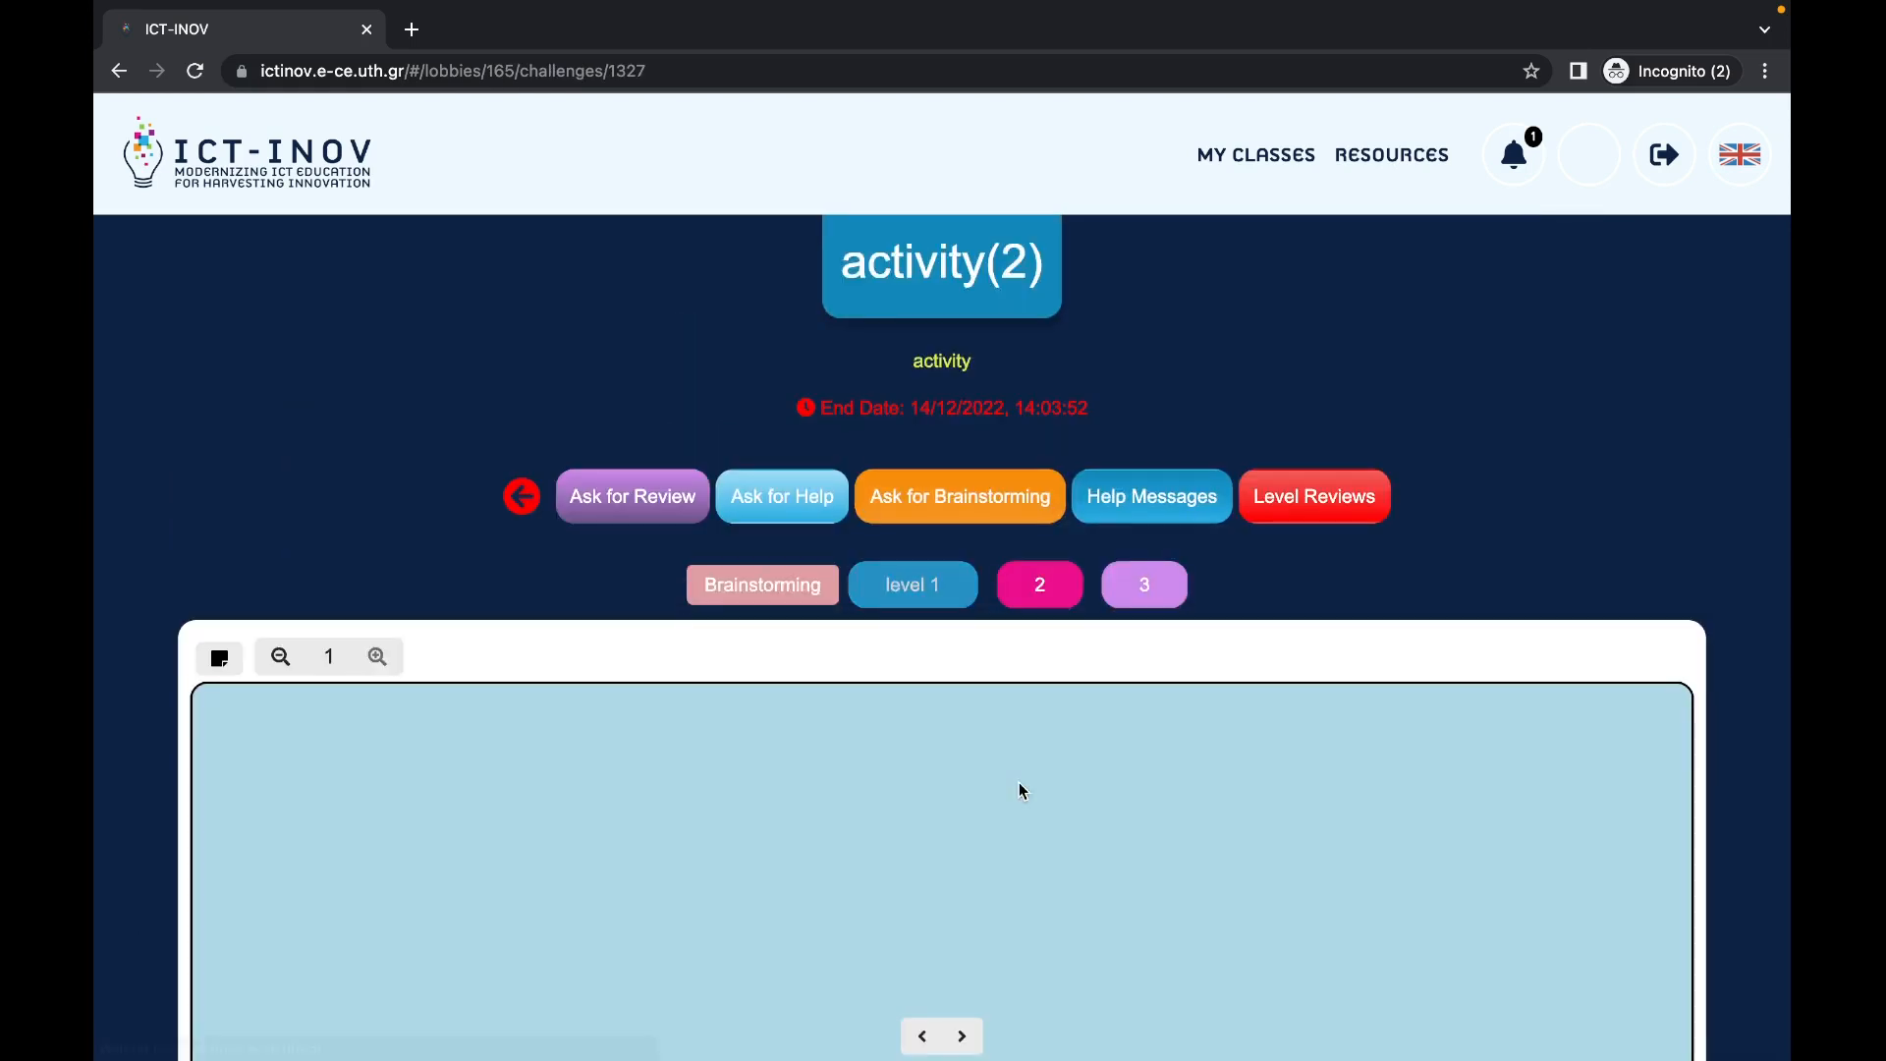
Step: Look at the level 2 board, then switch back to level 1 and scroll to its note
scroll(1018, 782, down, 7)
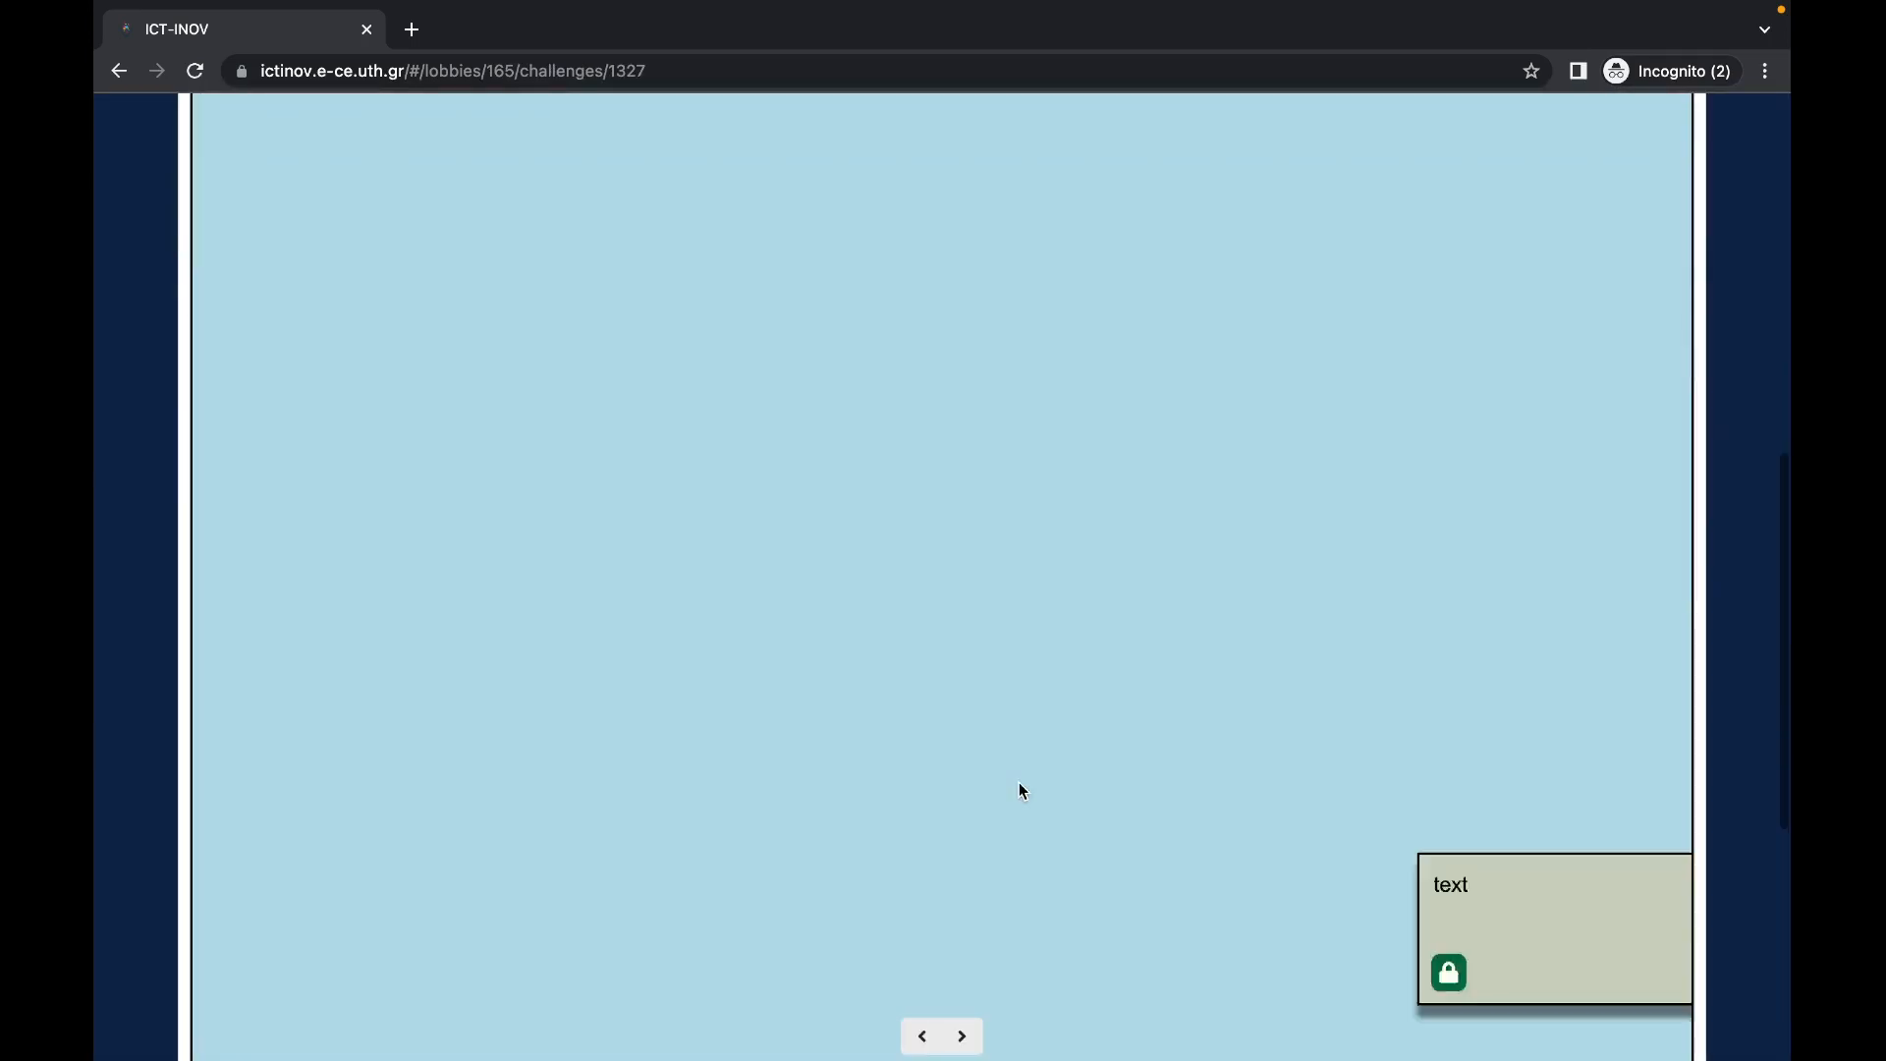
scroll(1018, 782, down, 2)
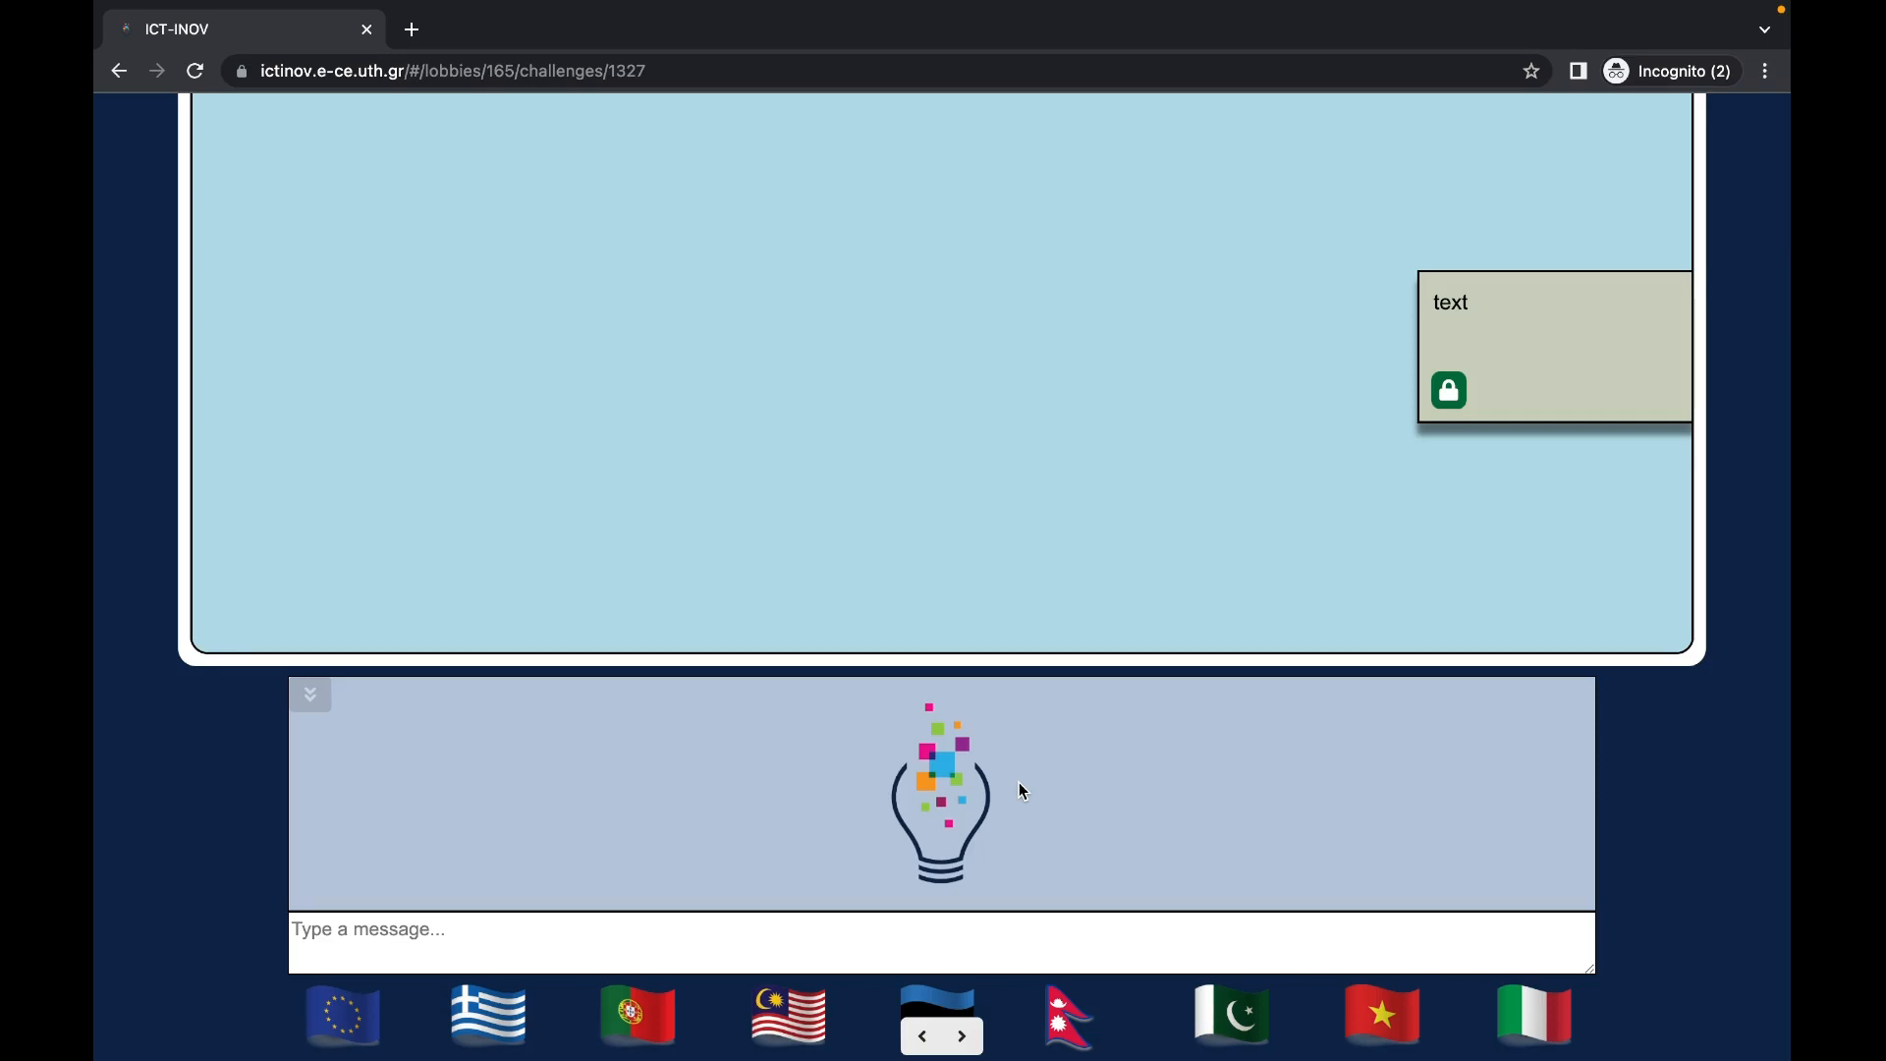
scroll(894, 635, up, 8)
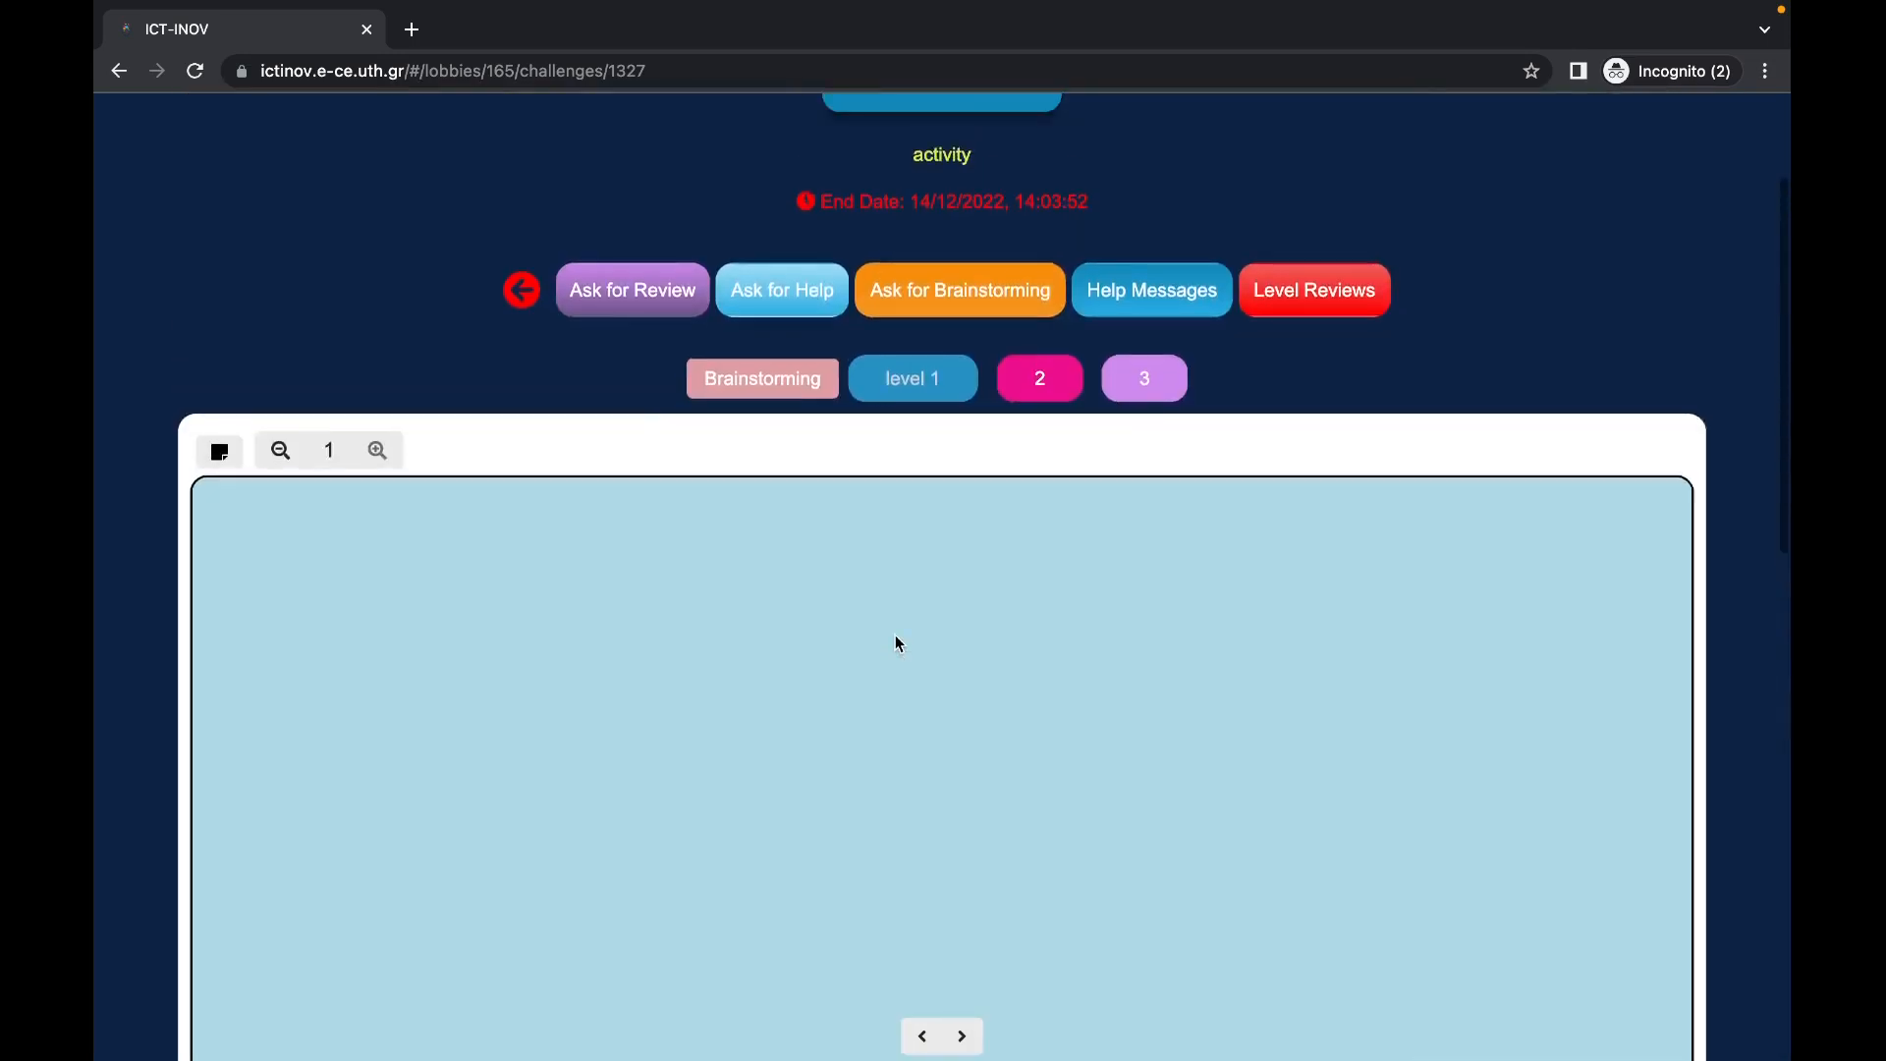
click(1049, 444)
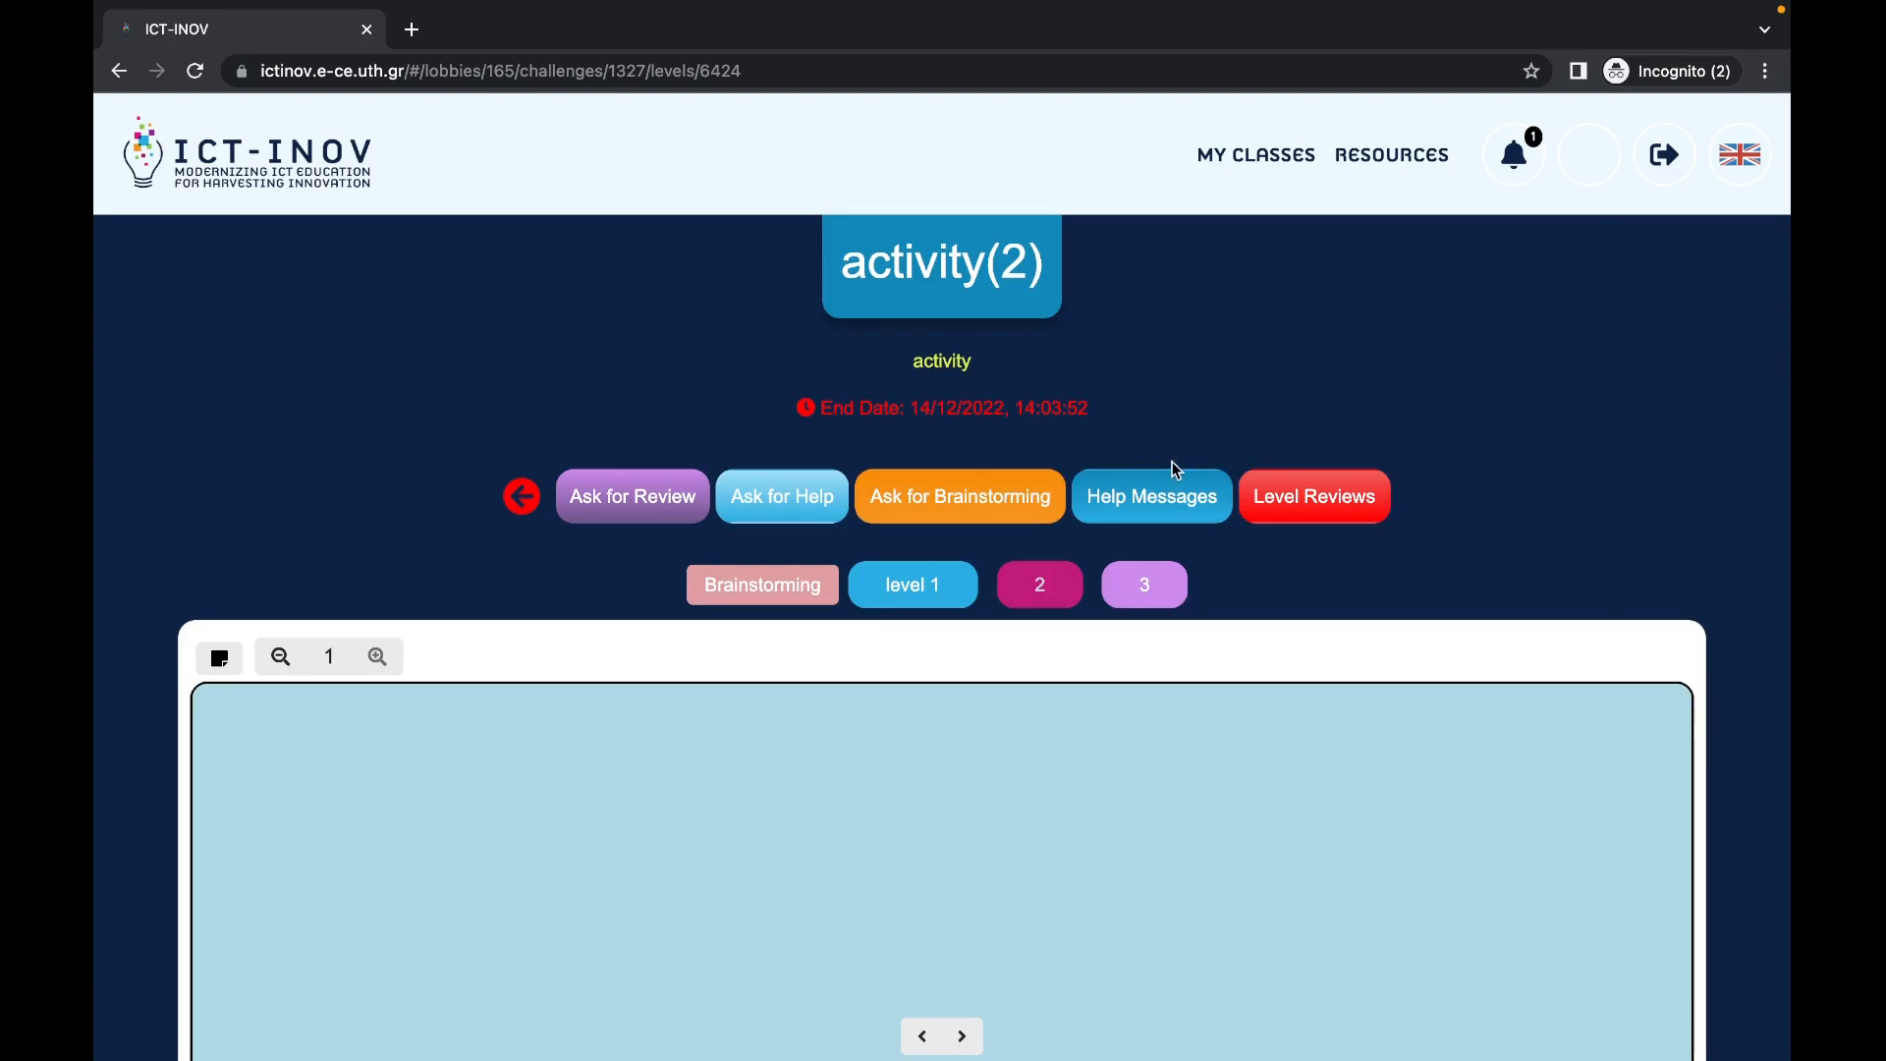
click(947, 587)
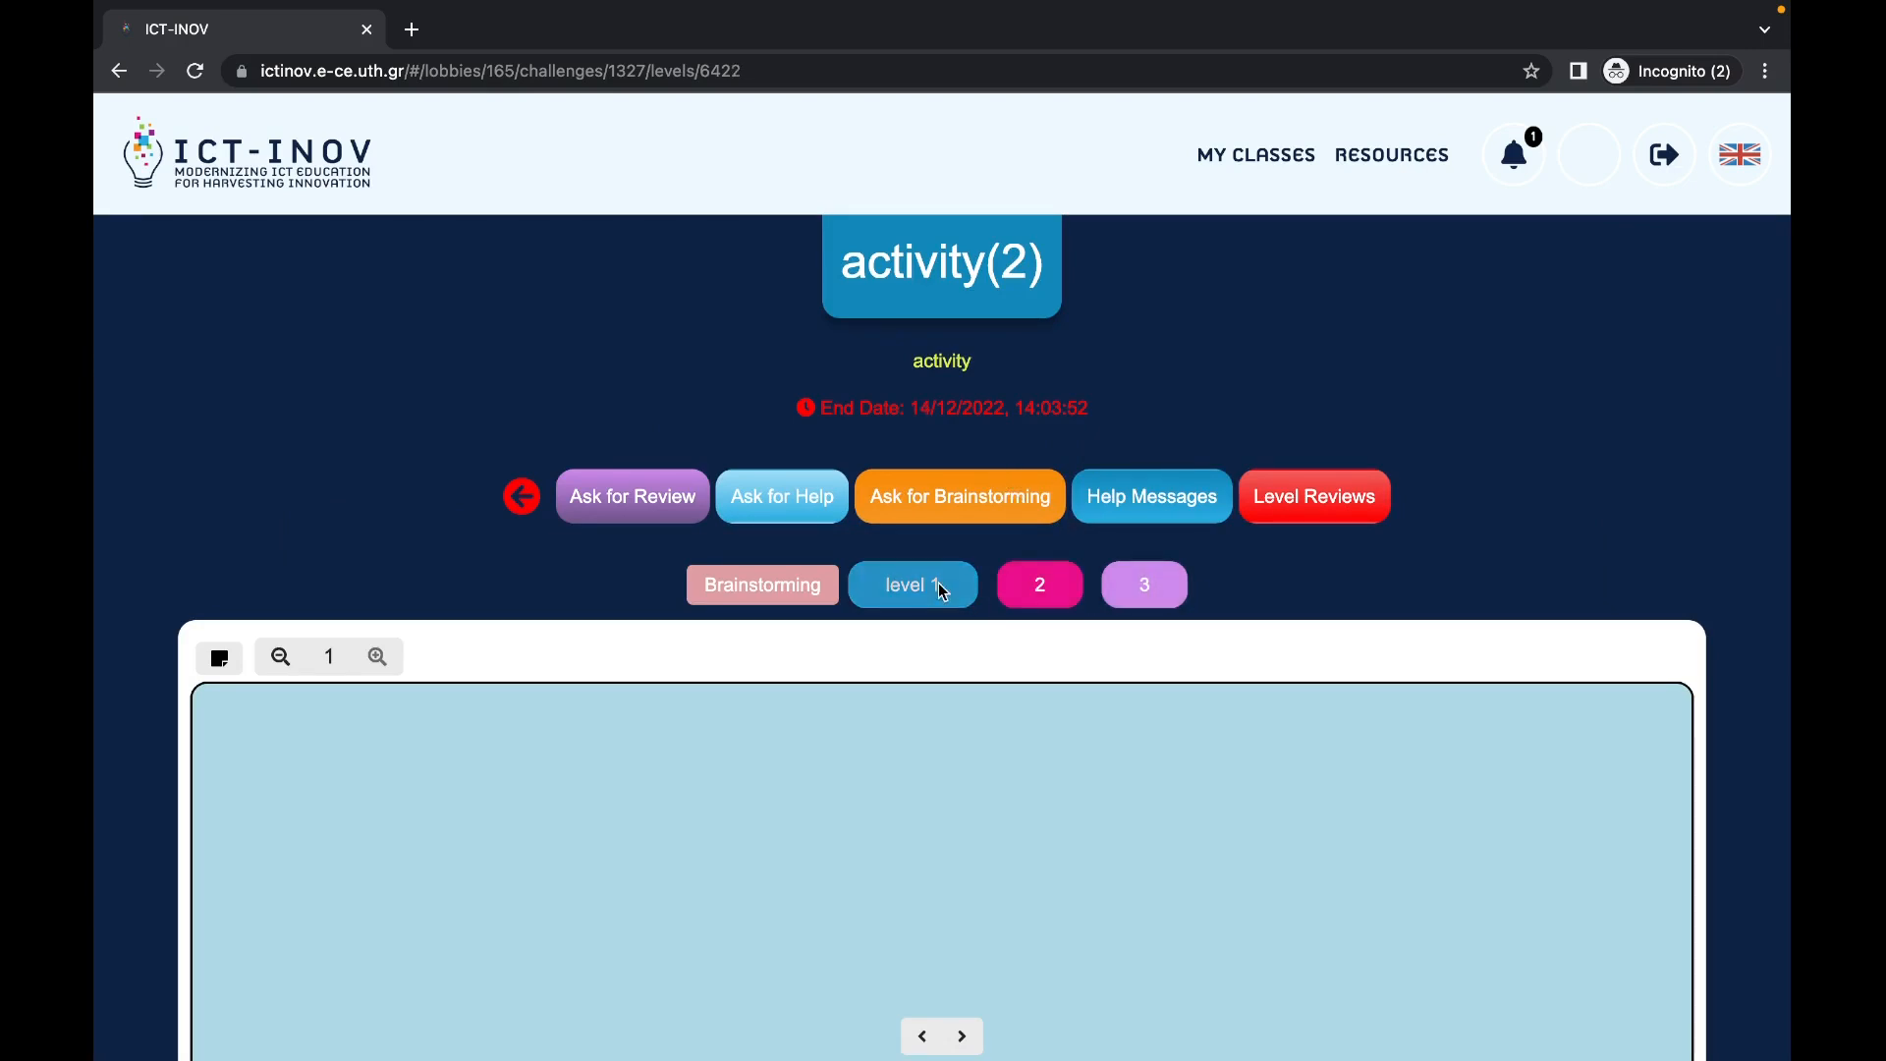
scroll(850, 670, down, 2)
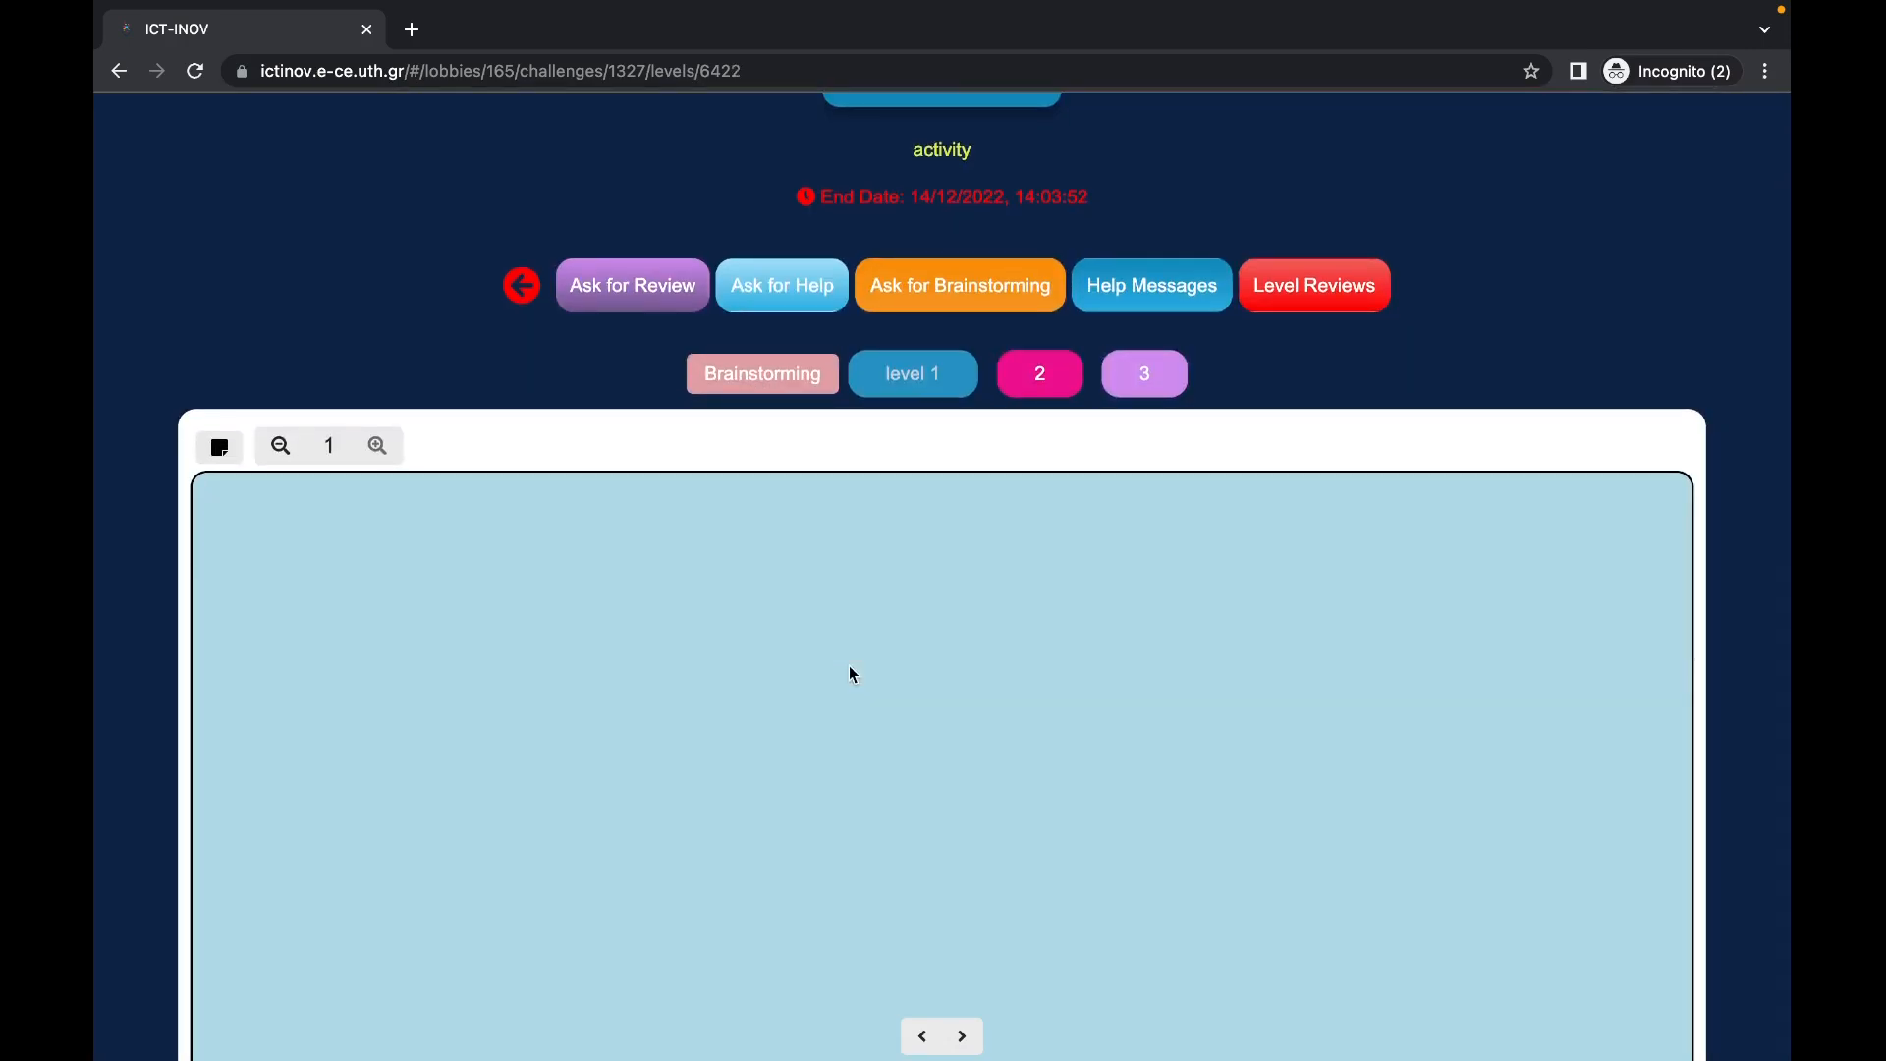
scroll(851, 672, down, 1)
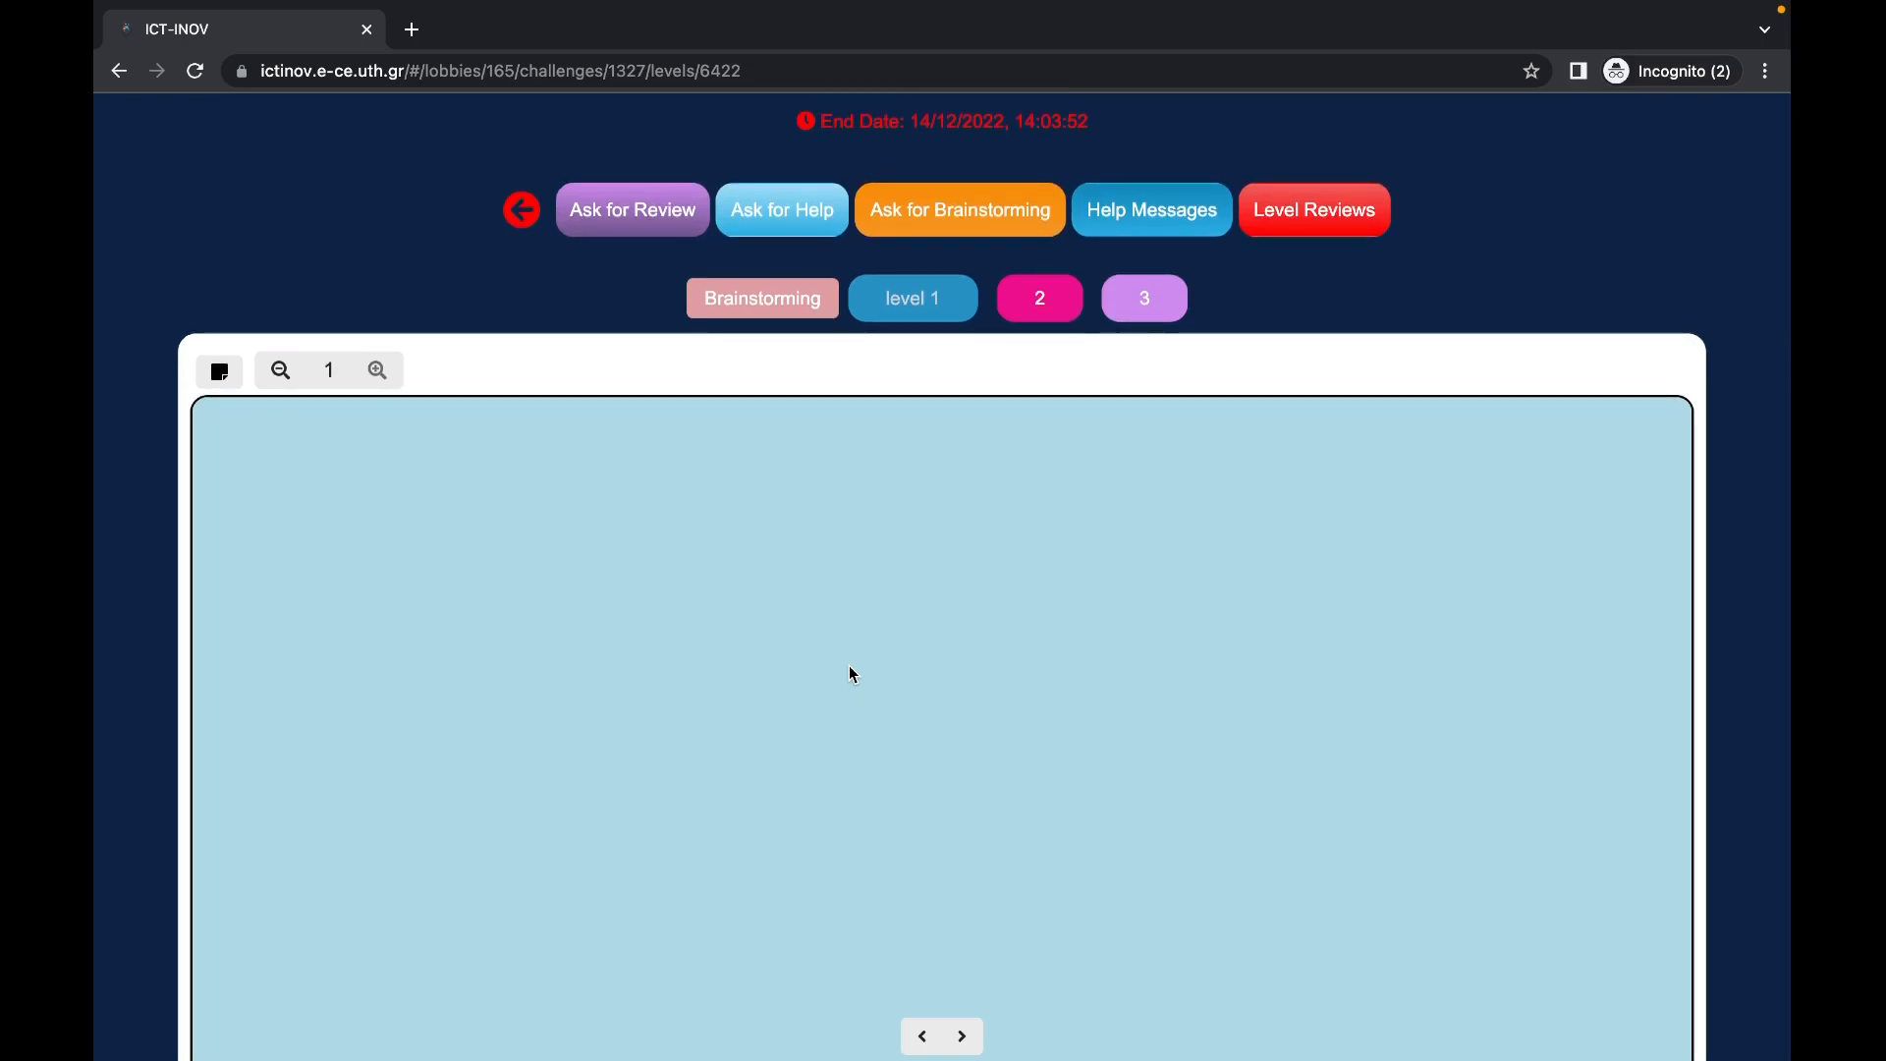
scroll(853, 674, down, 3)
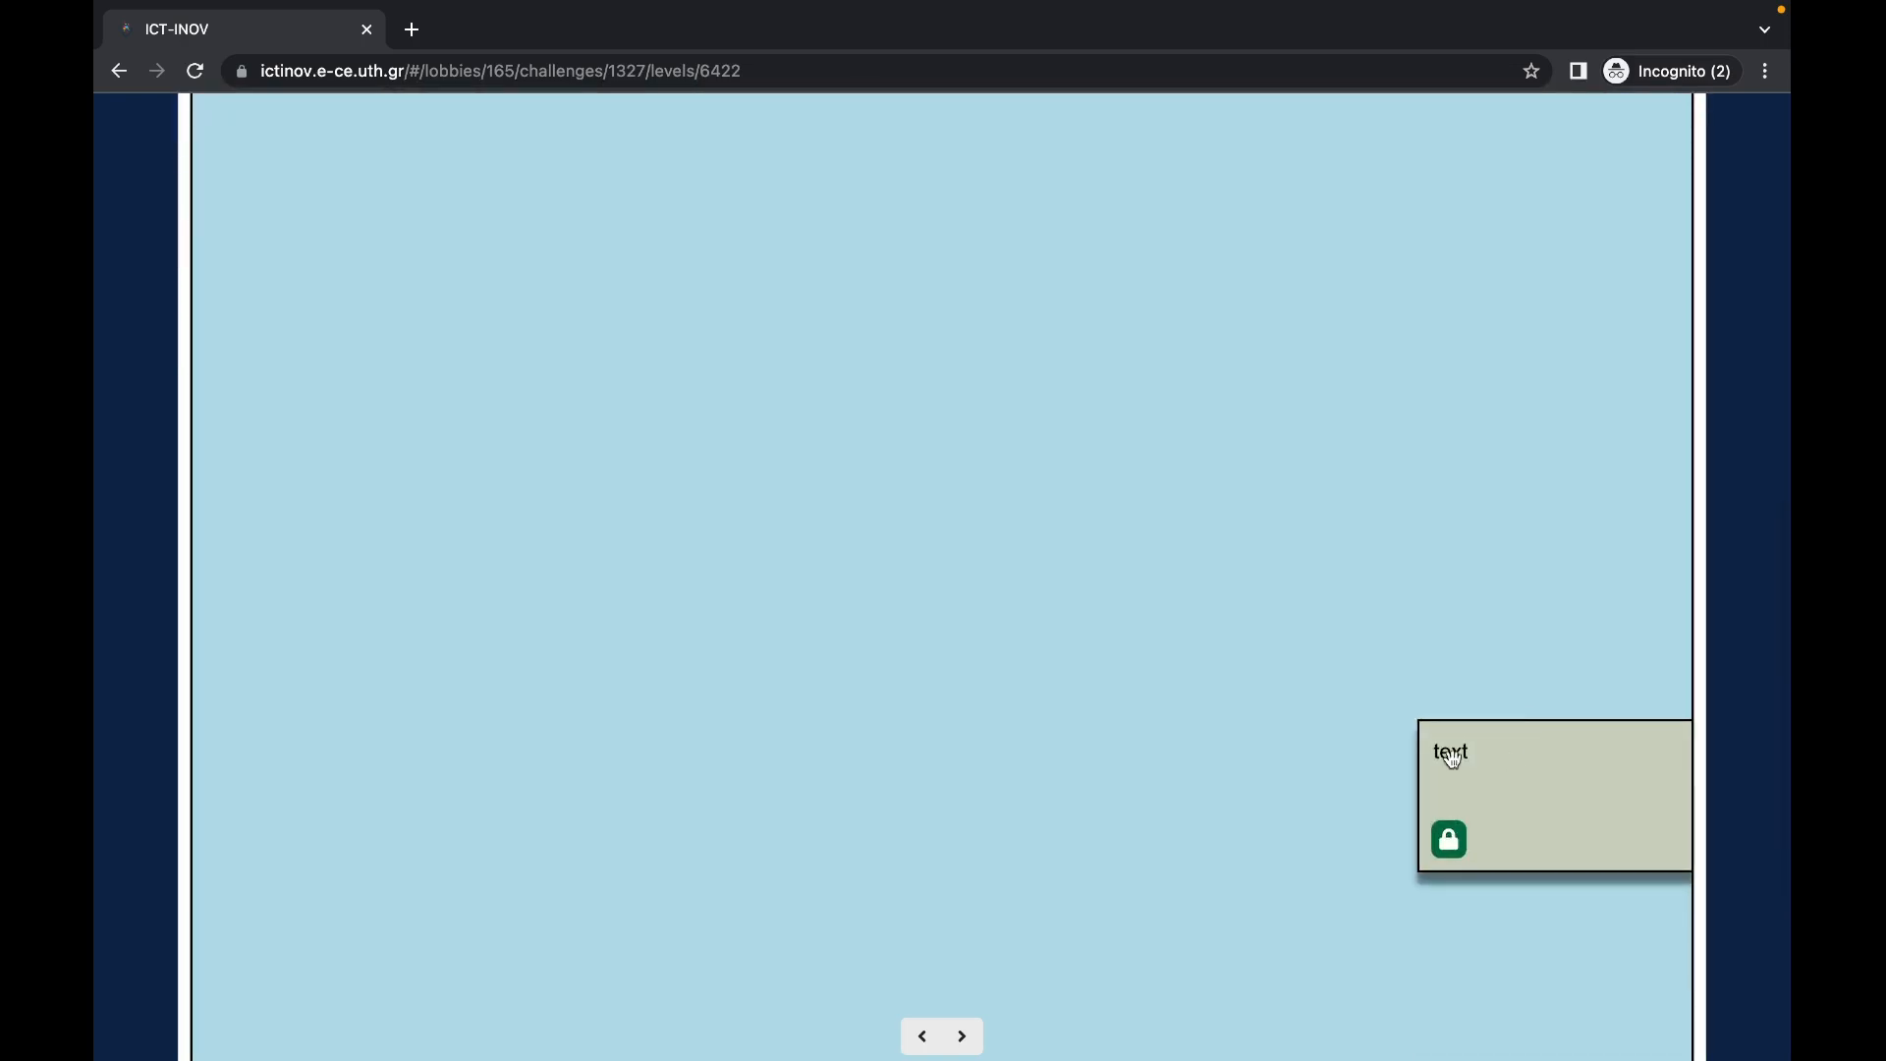
Step: Unlock the text note and drag it to the board's upper left corner
click(1449, 840)
drag(1545, 761, 554, 138)
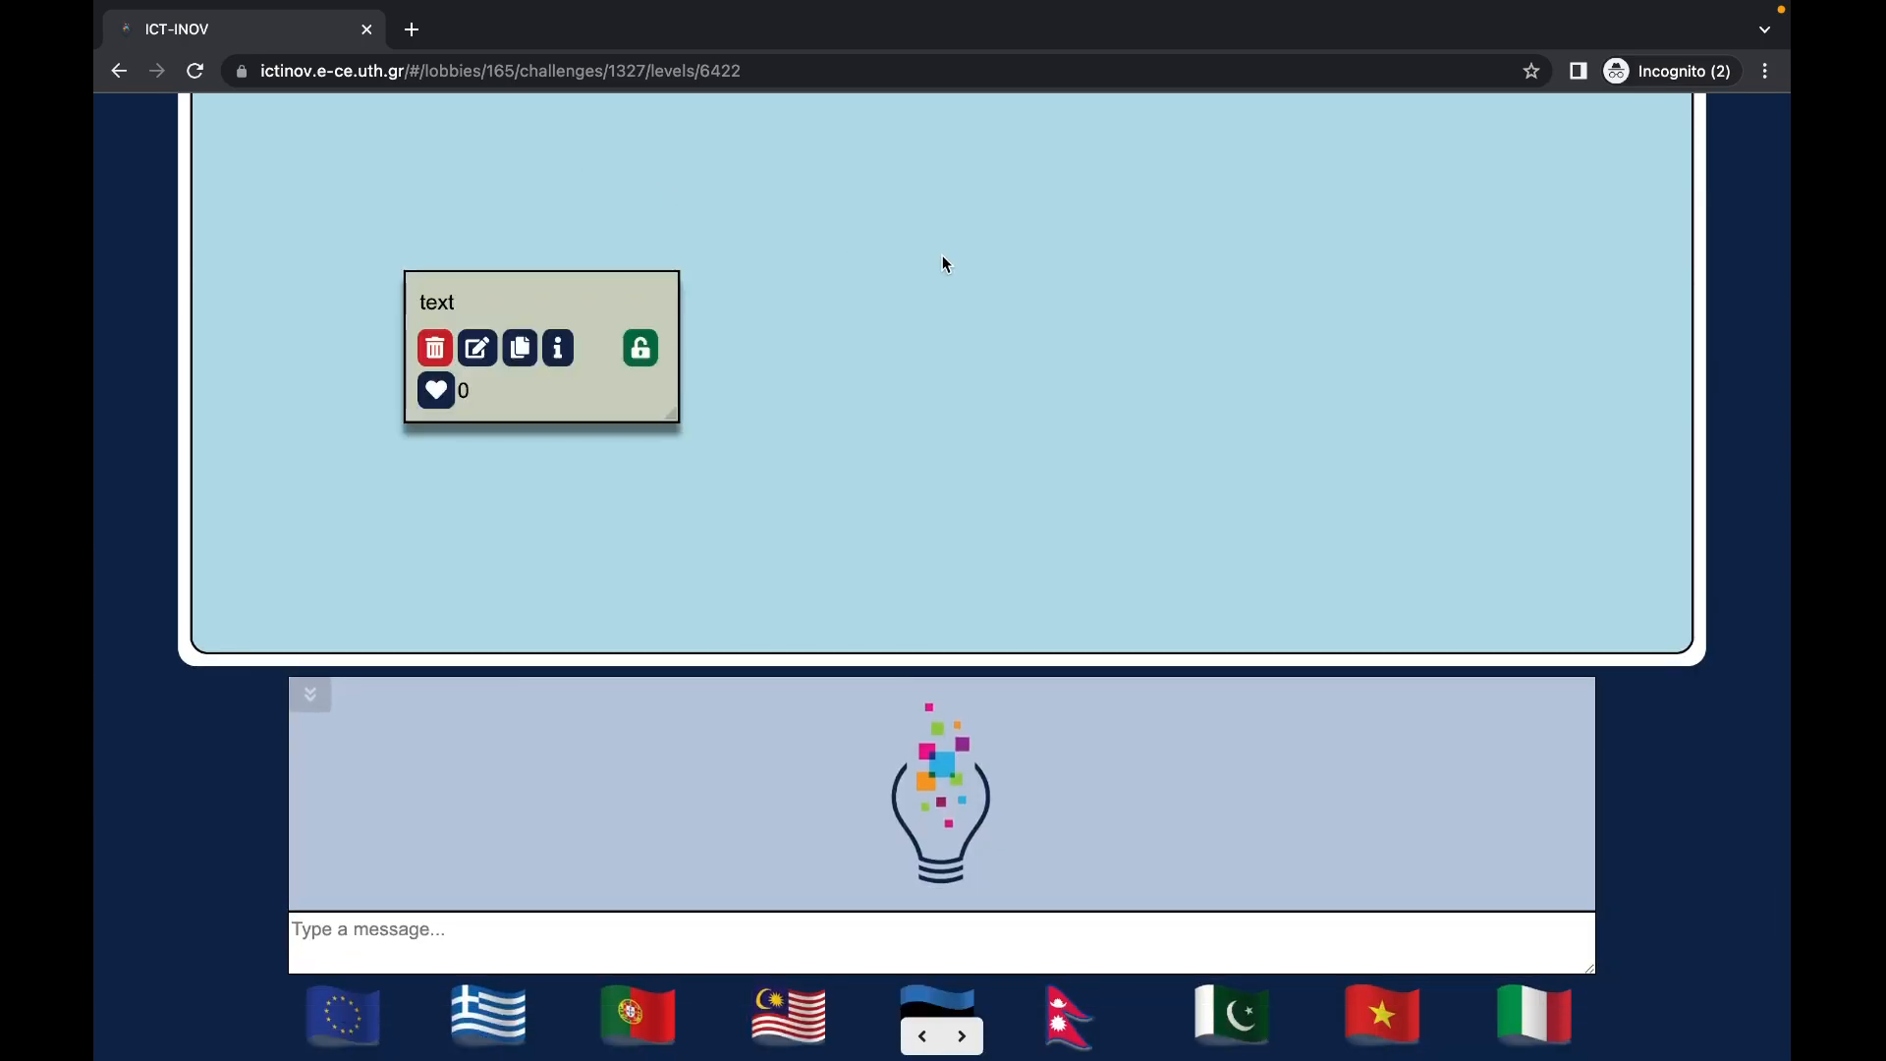
scroll(943, 258, up, 2)
drag(556, 538, 556, 518)
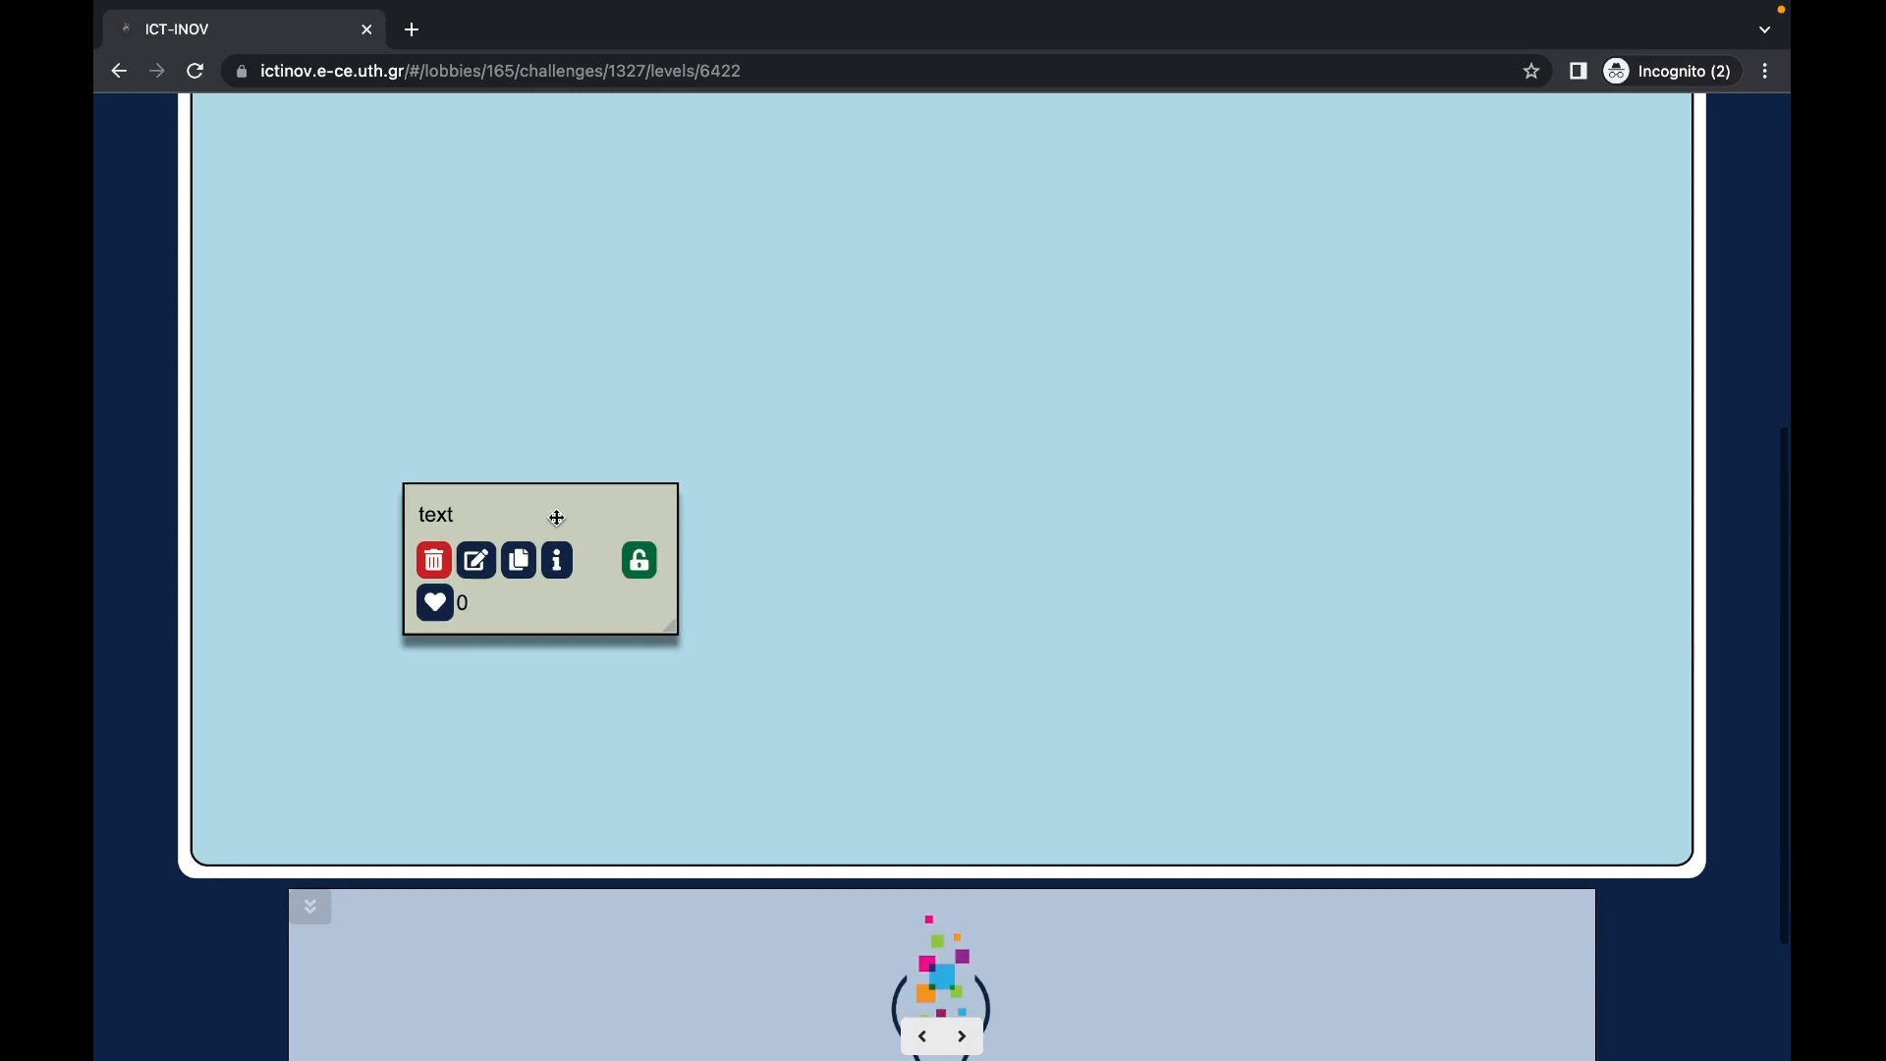
Step: Change the note to read 'text new', save it, and give it a like
click(476, 560)
text(new)
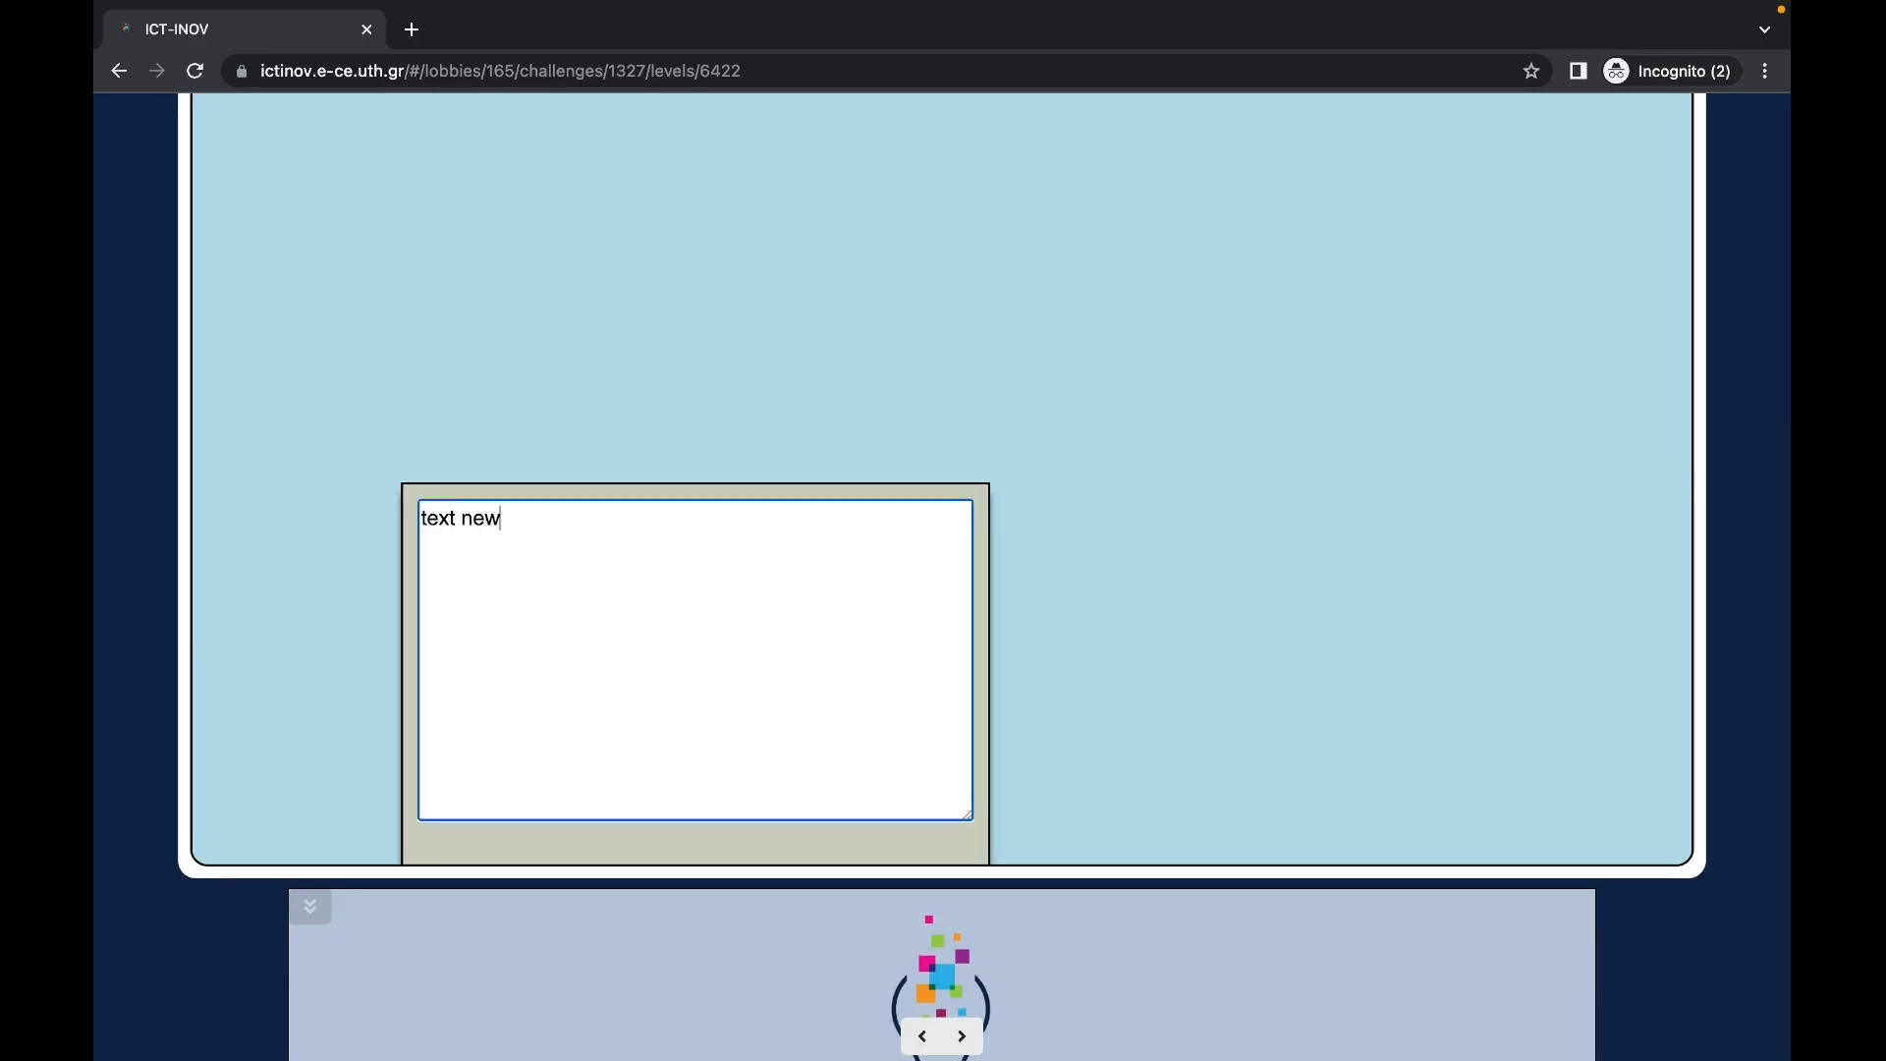
key(Return)
scroll(586, 582, down, 2)
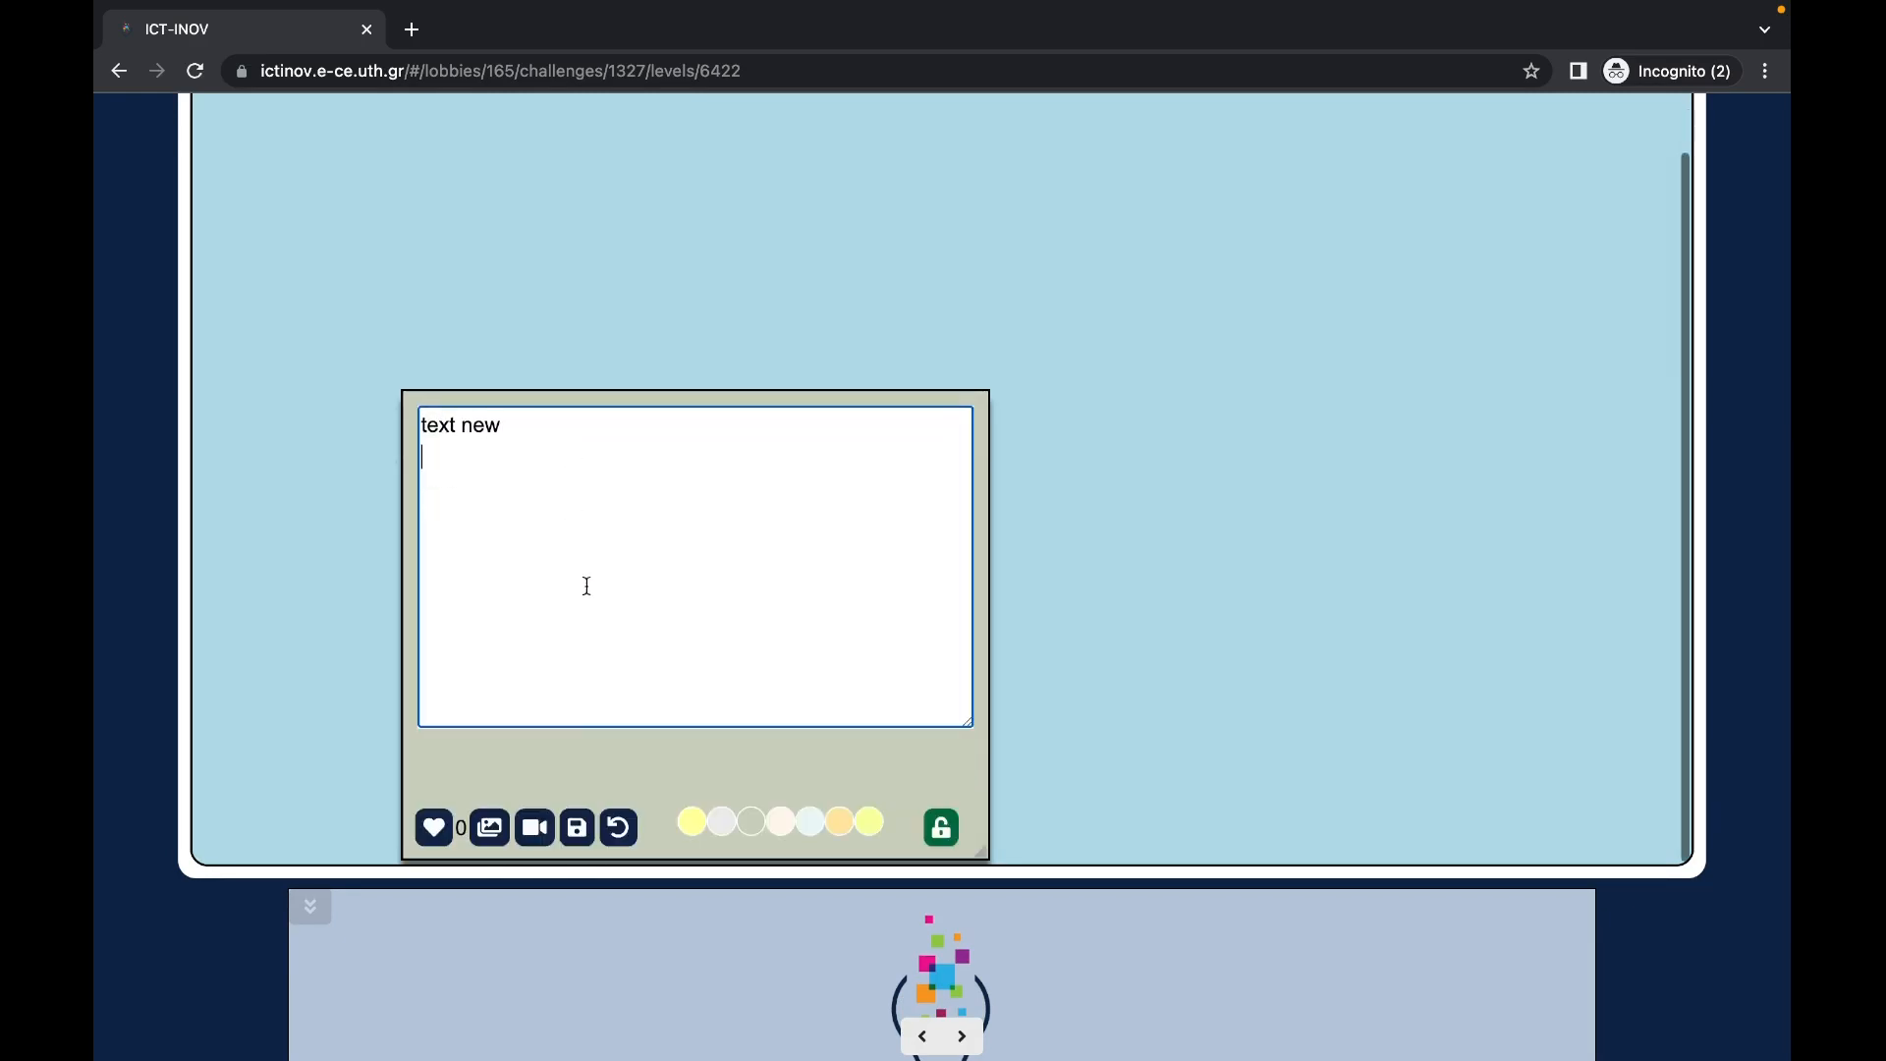
click(577, 827)
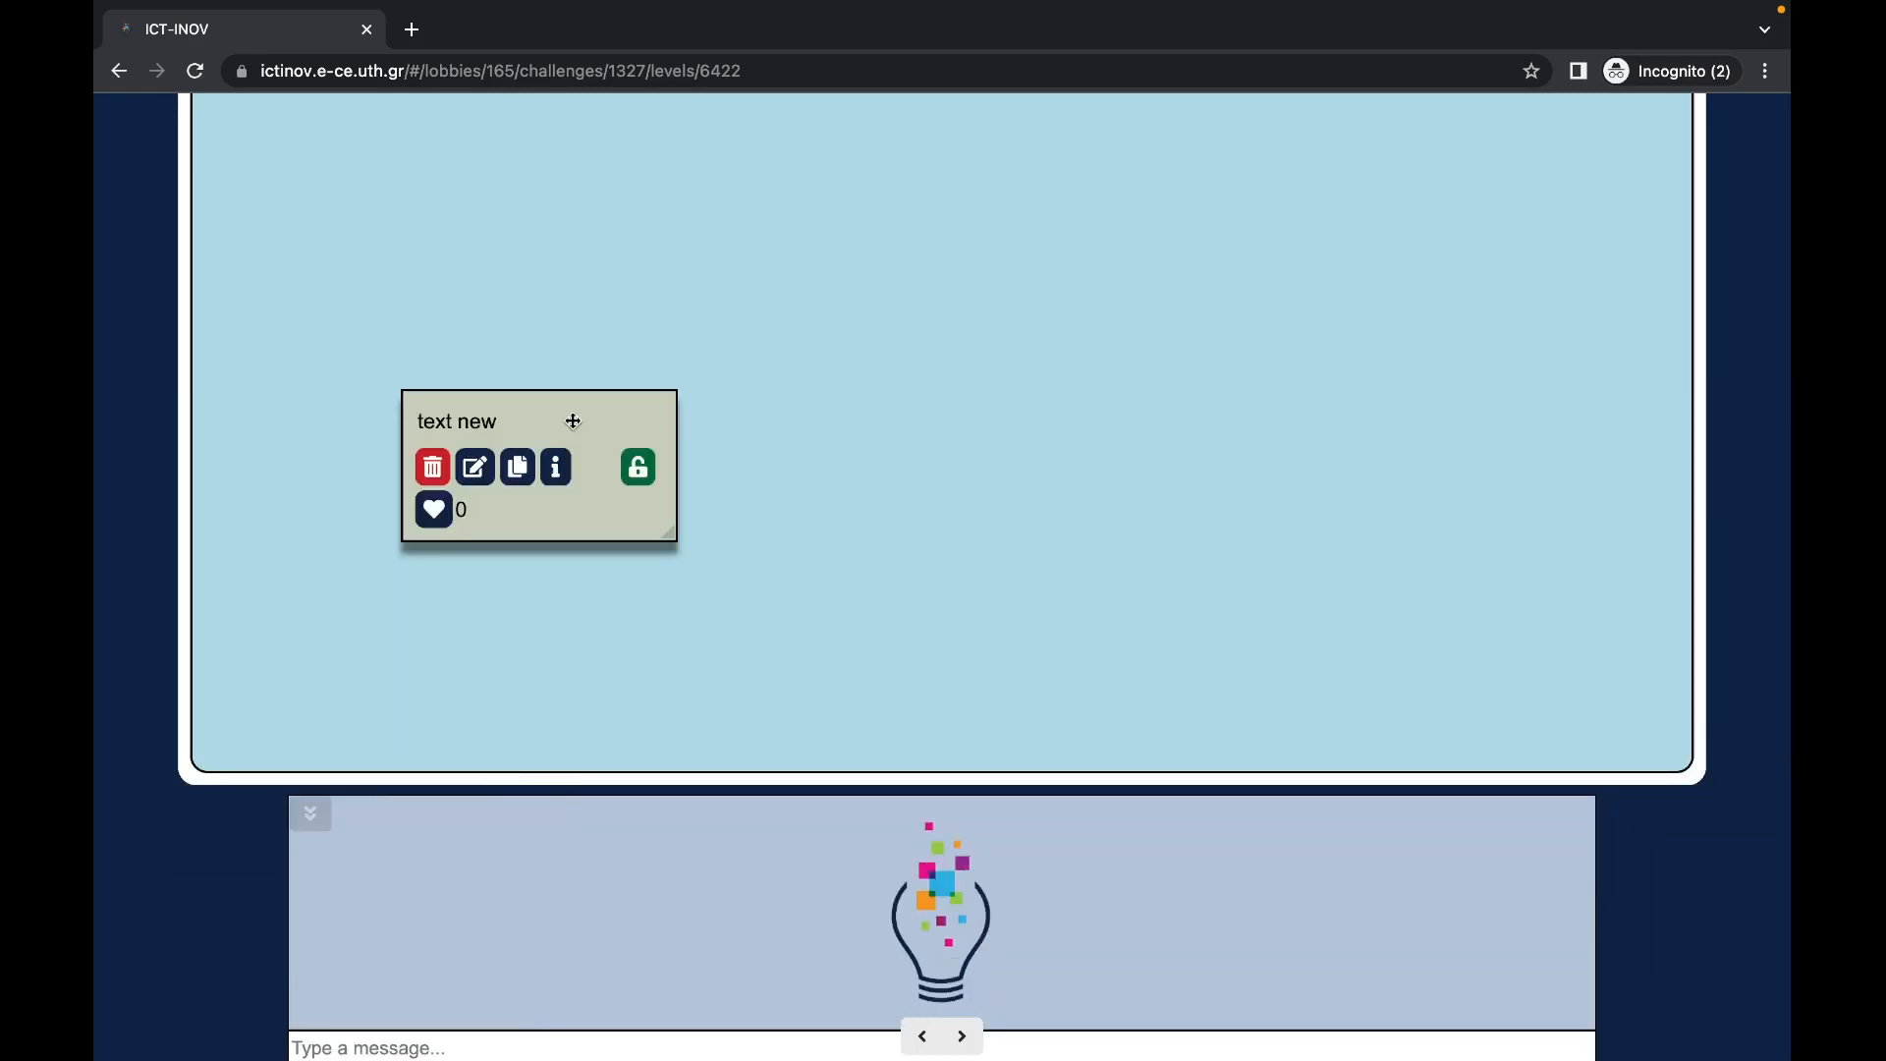
click(433, 510)
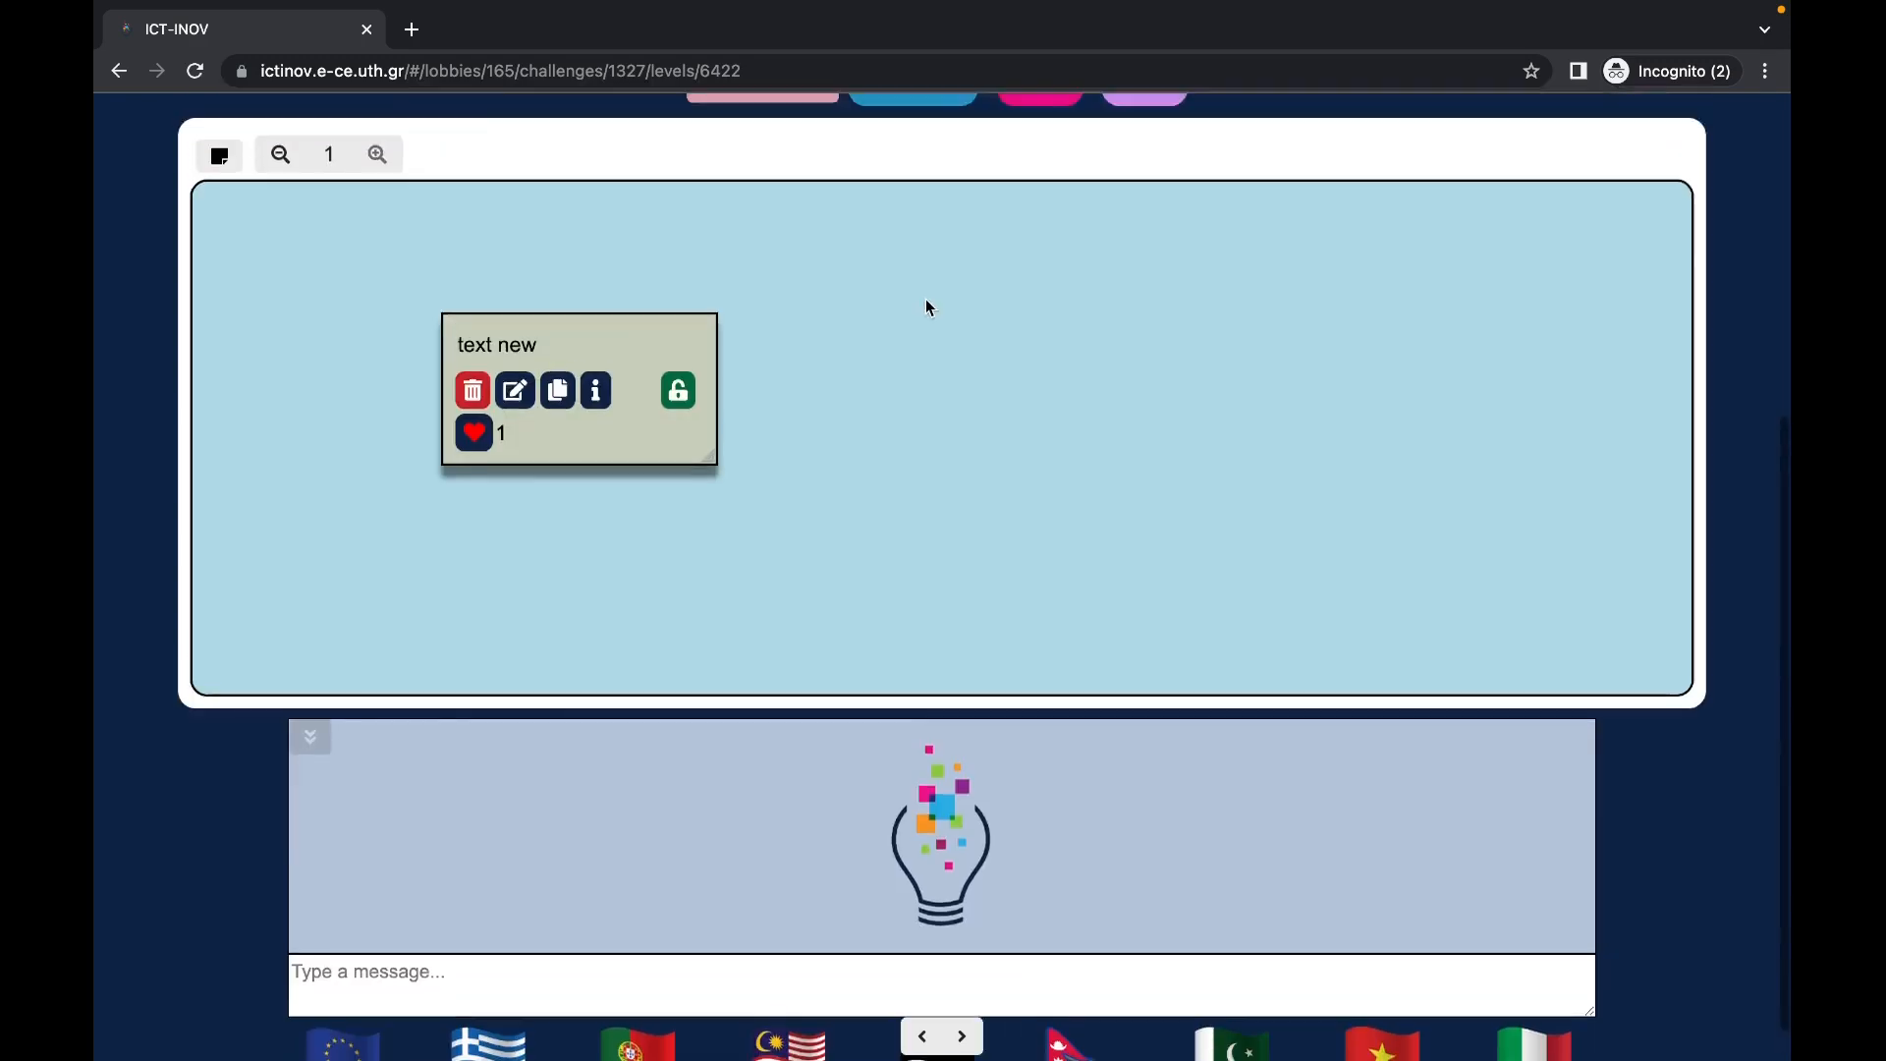
scroll(927, 306, up, 3)
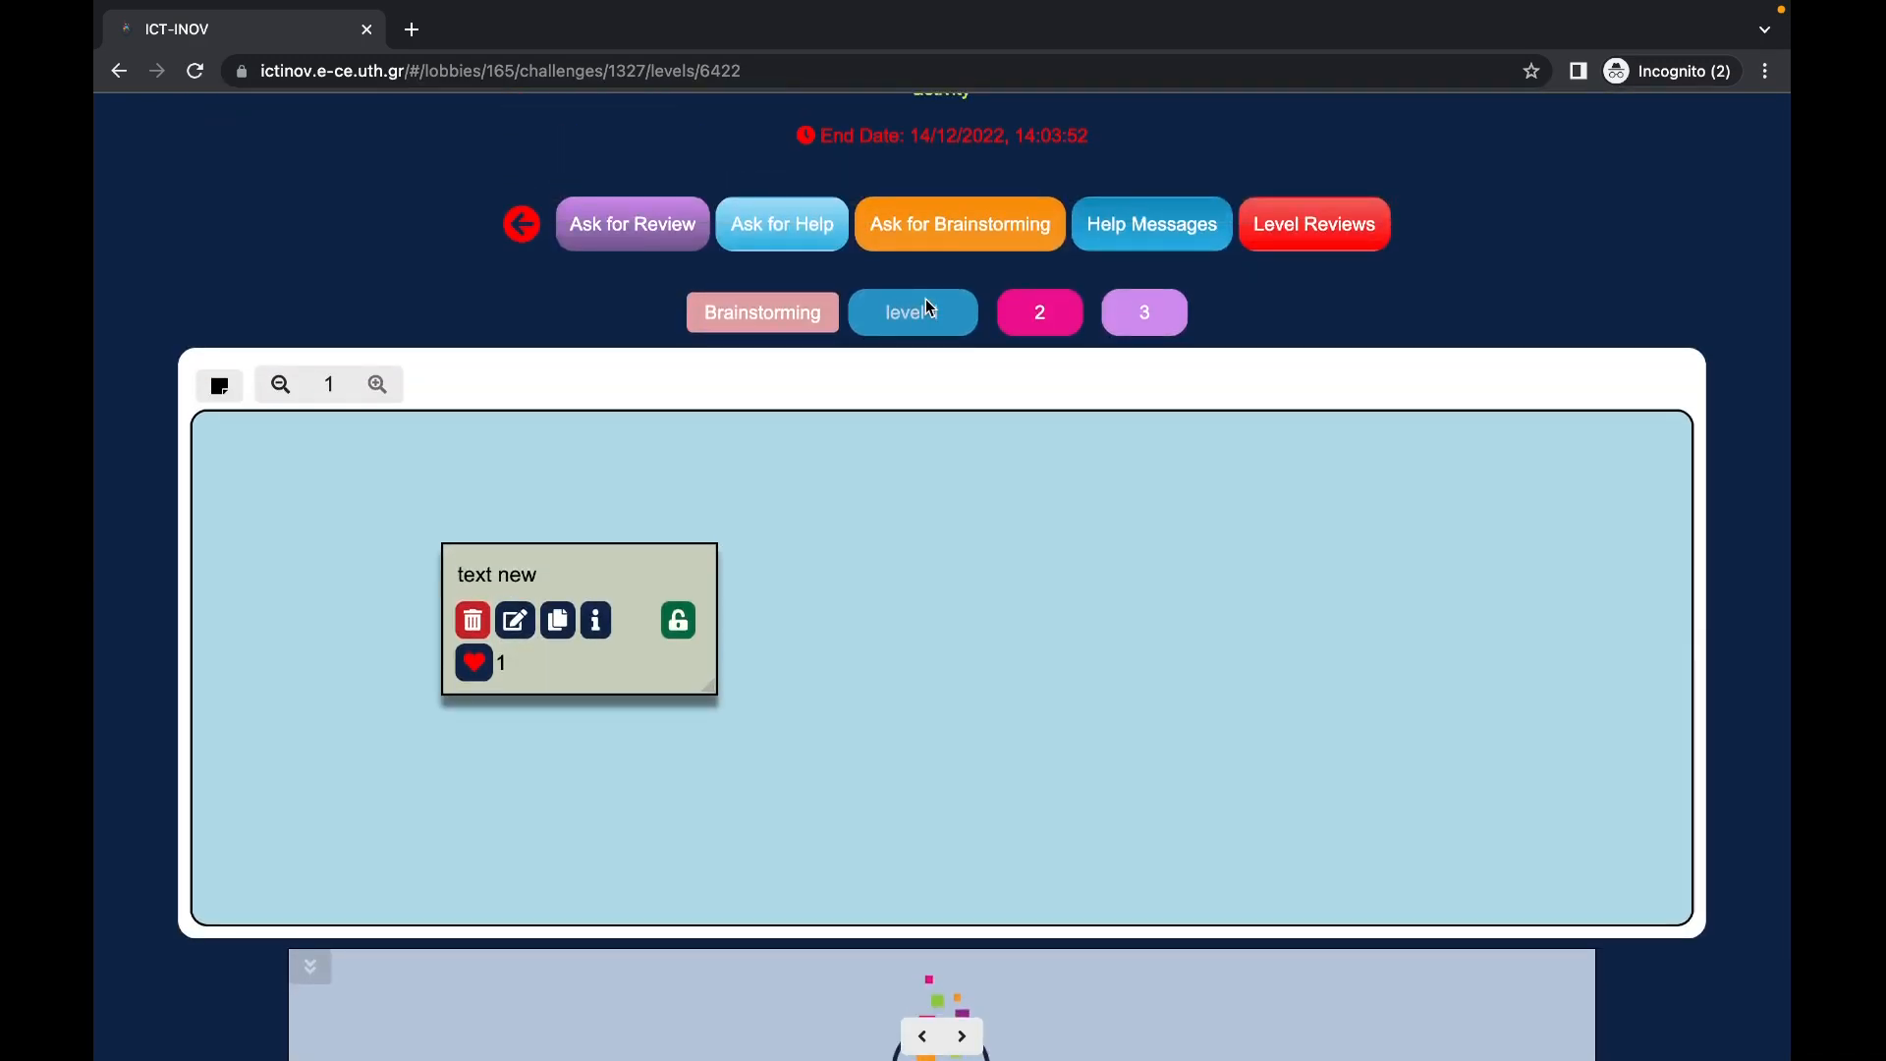
Step: Add a yellow note reading 'new note' and drag it toward the board's middle
click(241, 387)
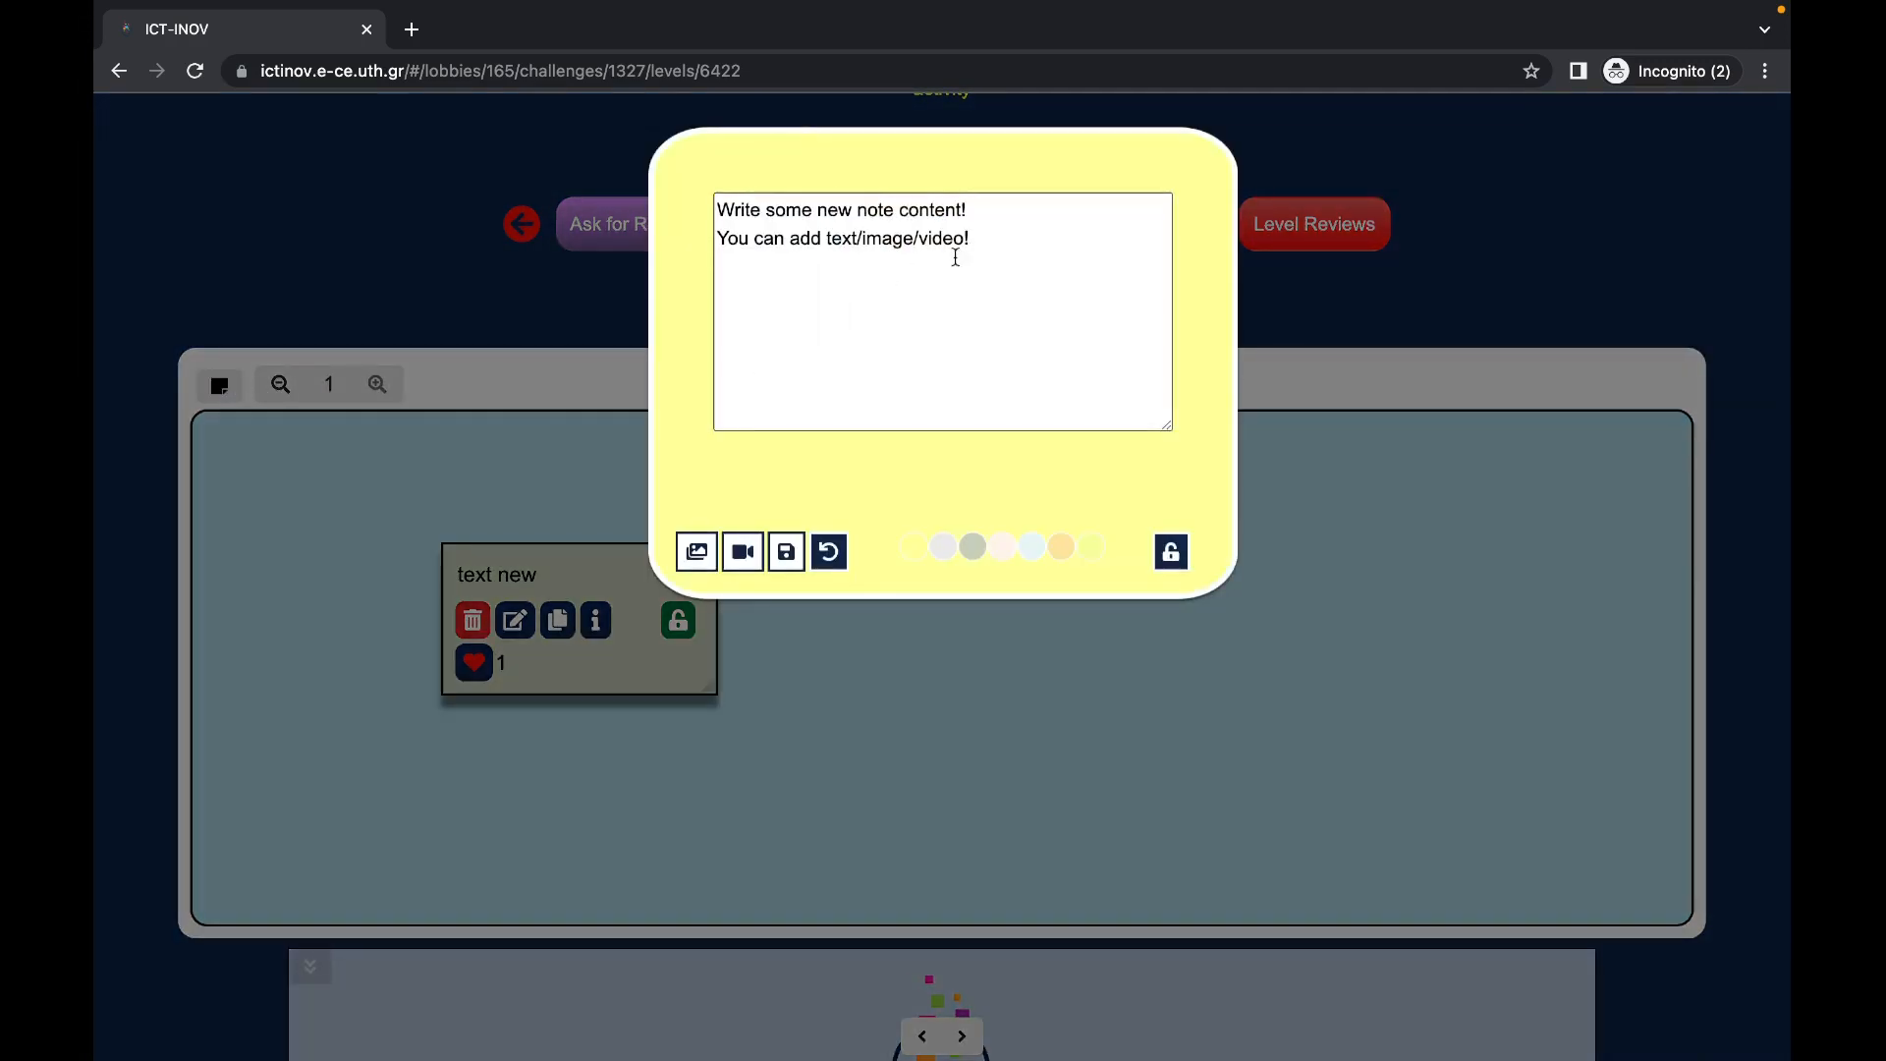
drag(952, 261, 661, 139)
text(new note)
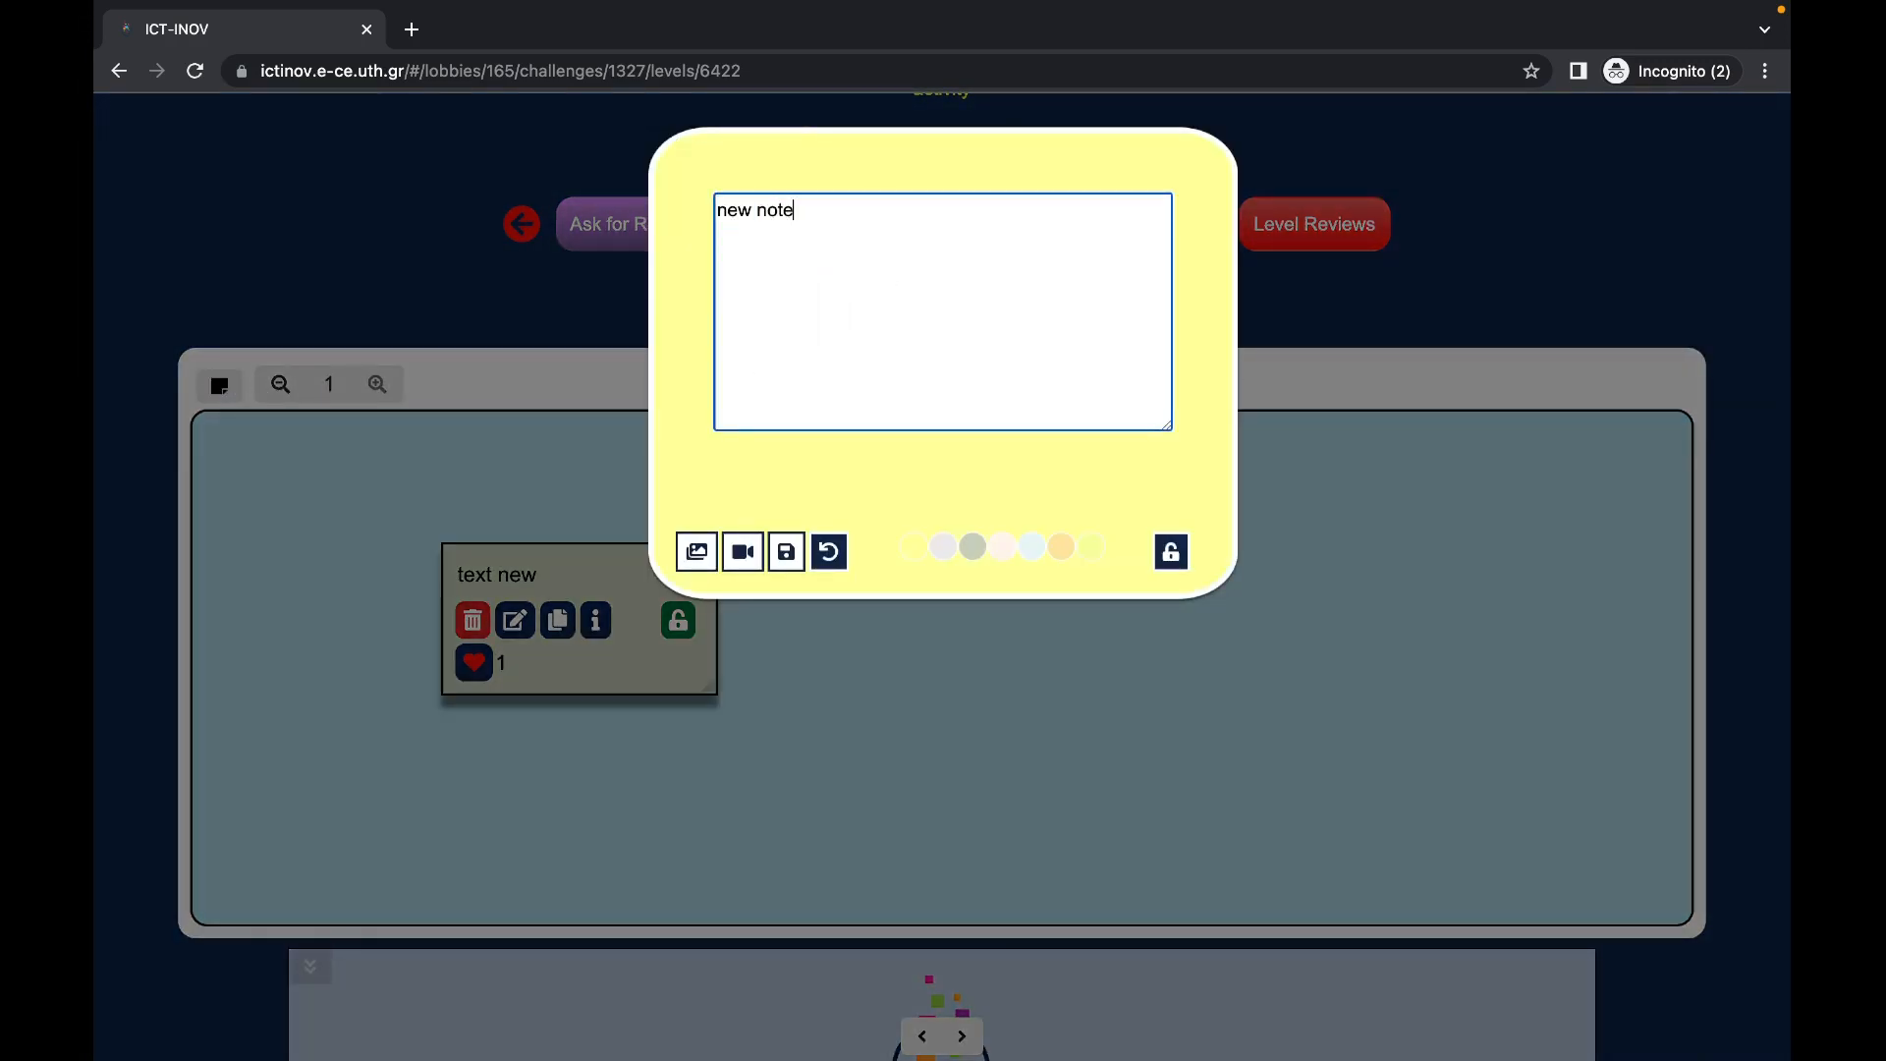
click(786, 553)
drag(438, 510, 1423, 497)
Step: Duplicate the 'new note', move the middle copy down-left and enlarge it
click(954, 568)
drag(1060, 488, 972, 594)
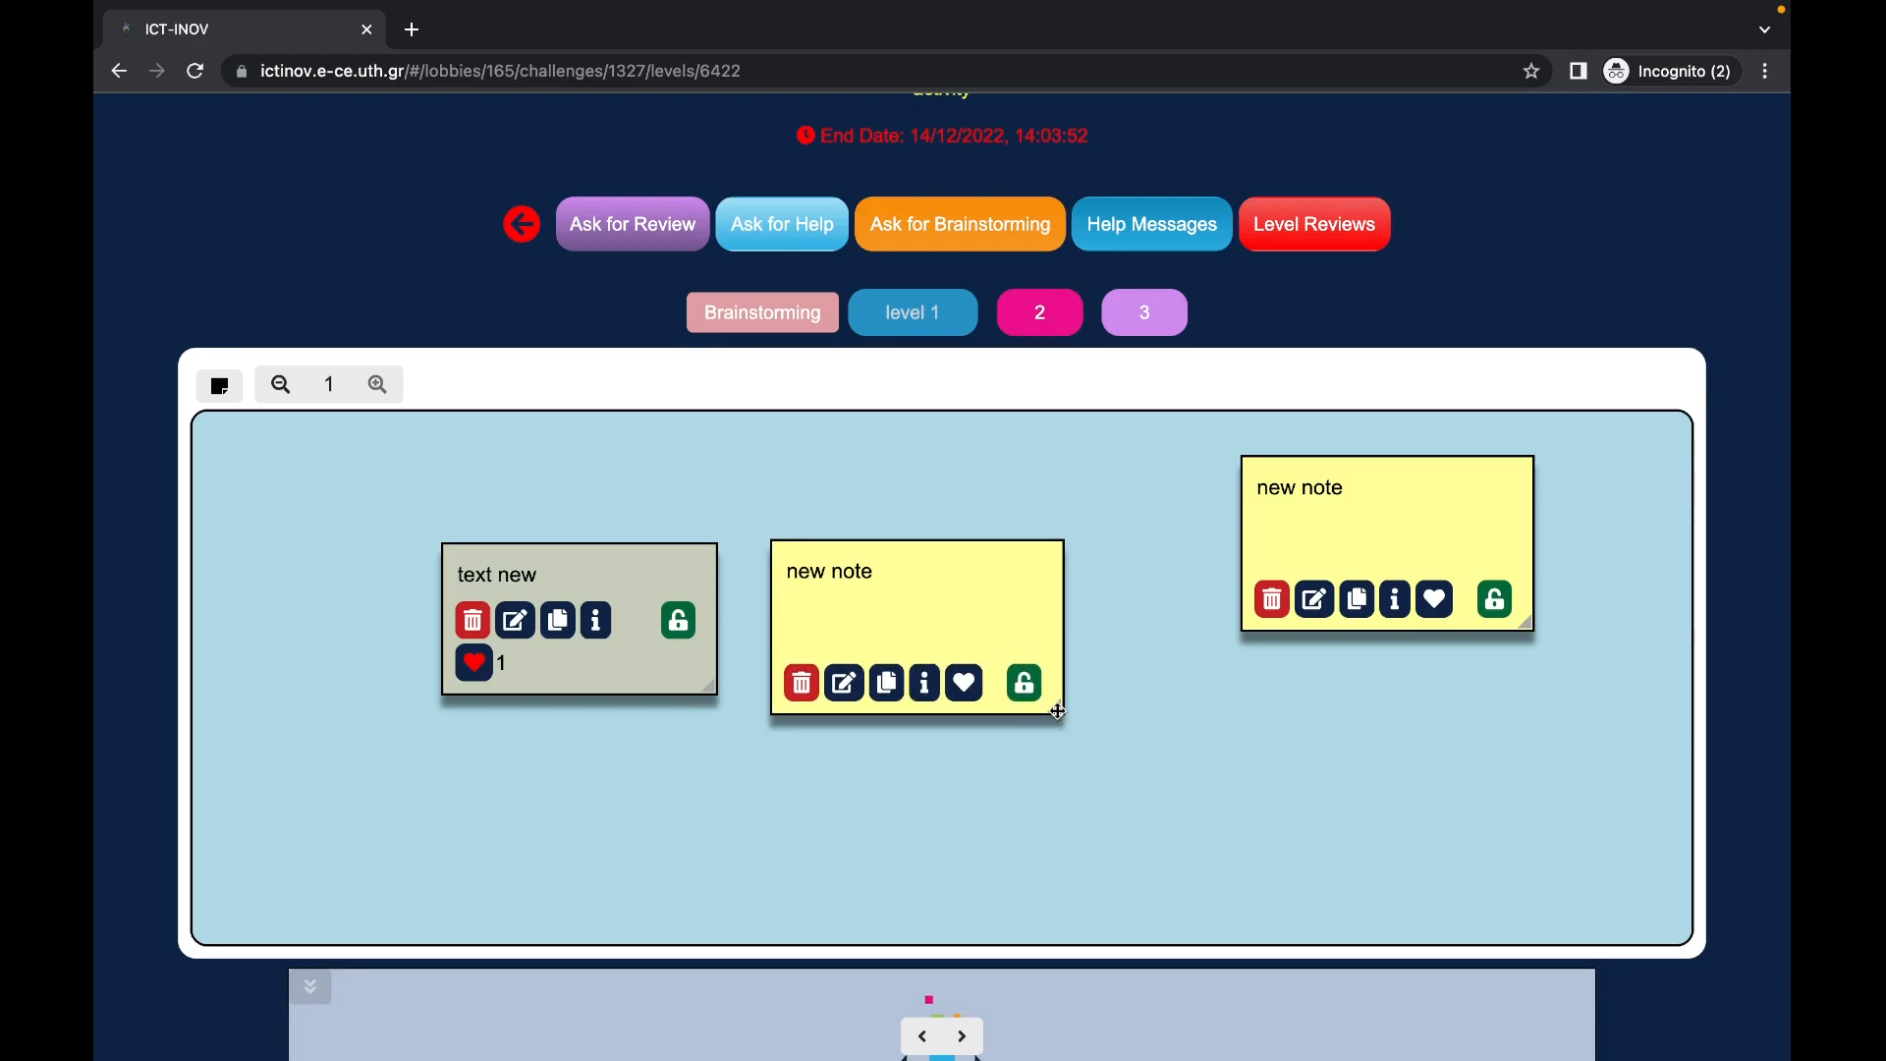
drag(1057, 710, 1108, 757)
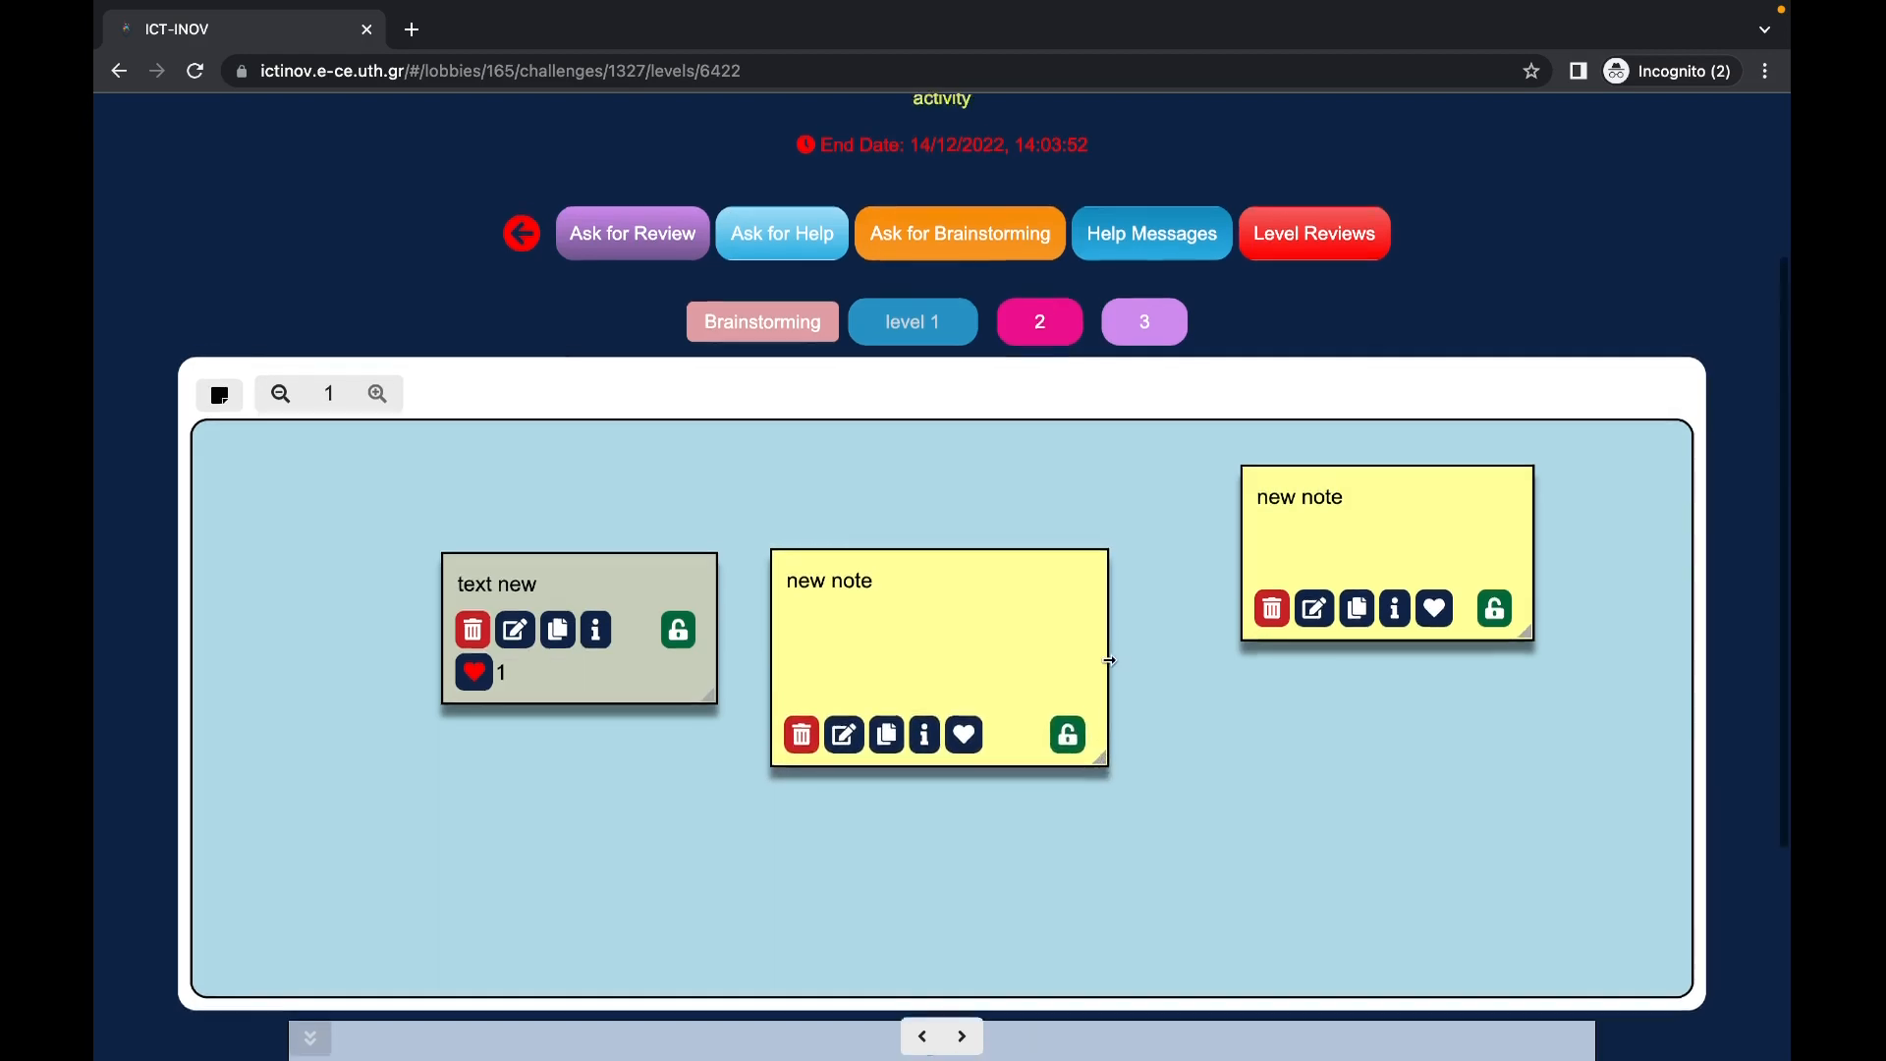
scroll(1109, 660, down, 1)
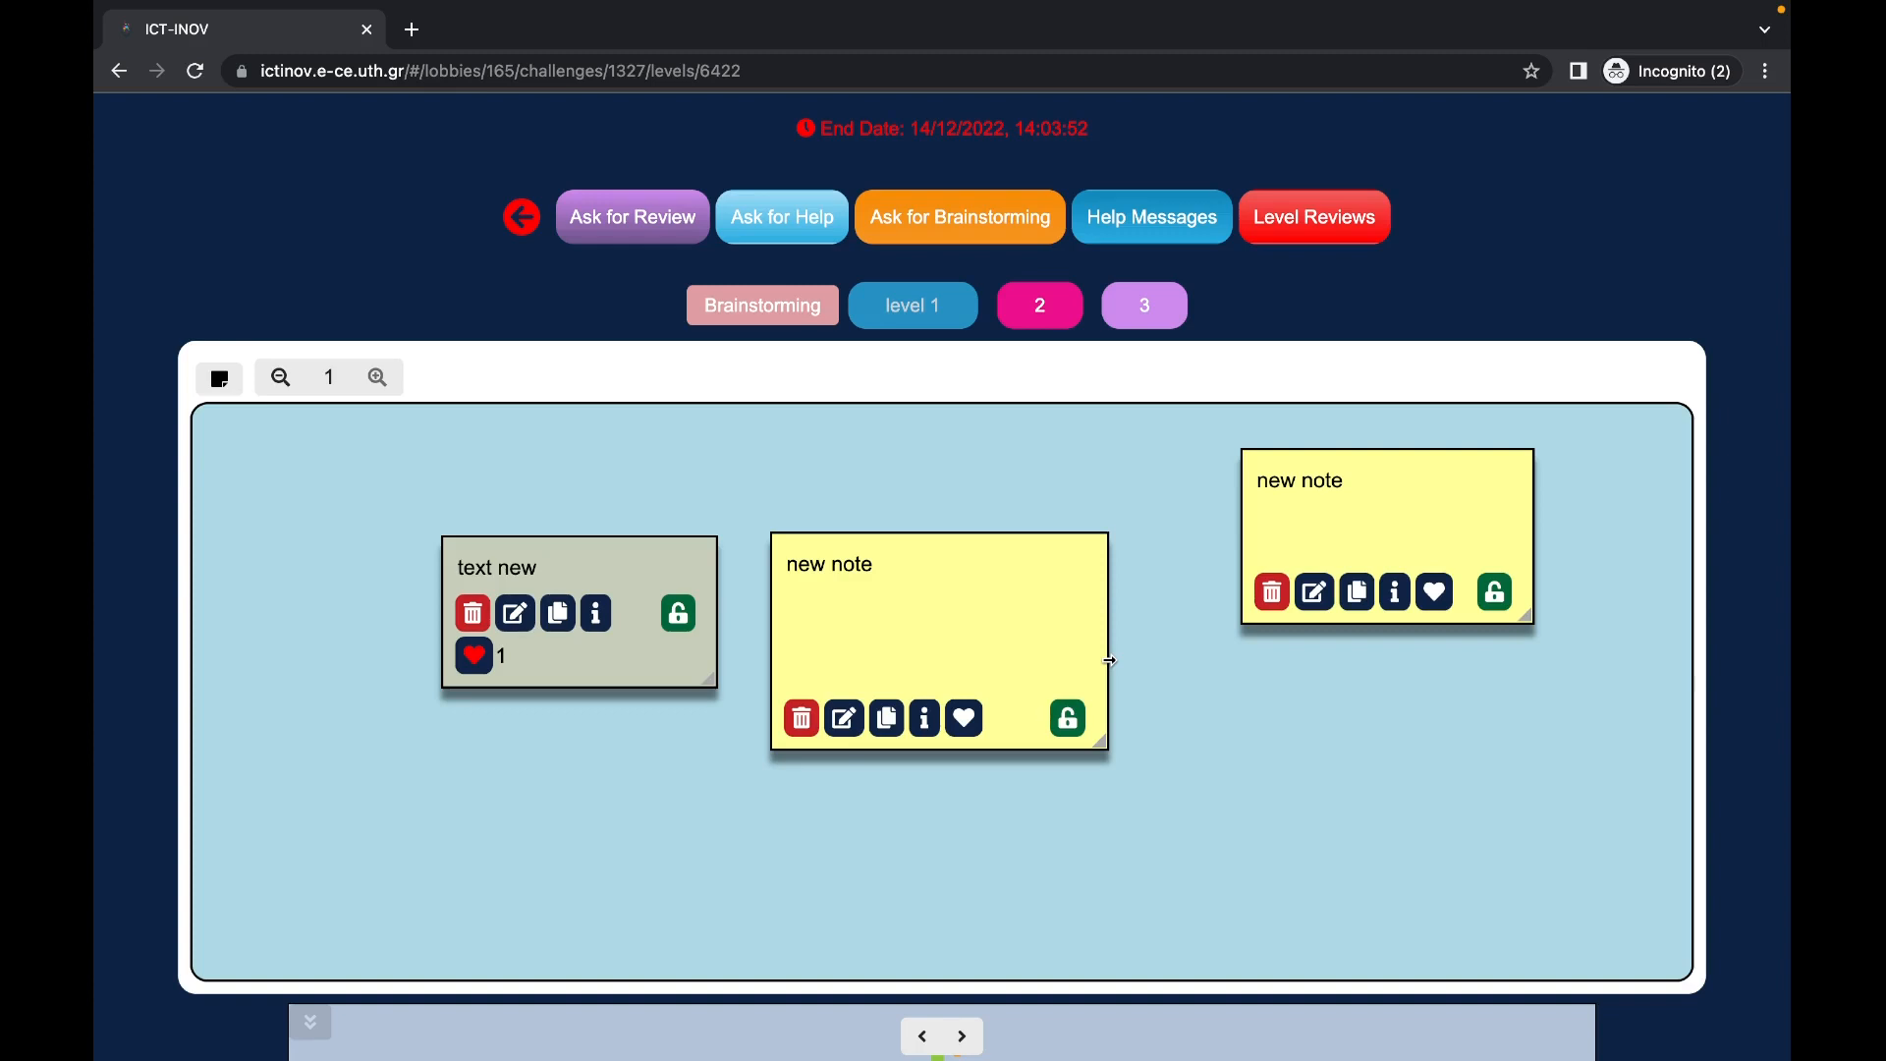
scroll(1109, 661, up, 3)
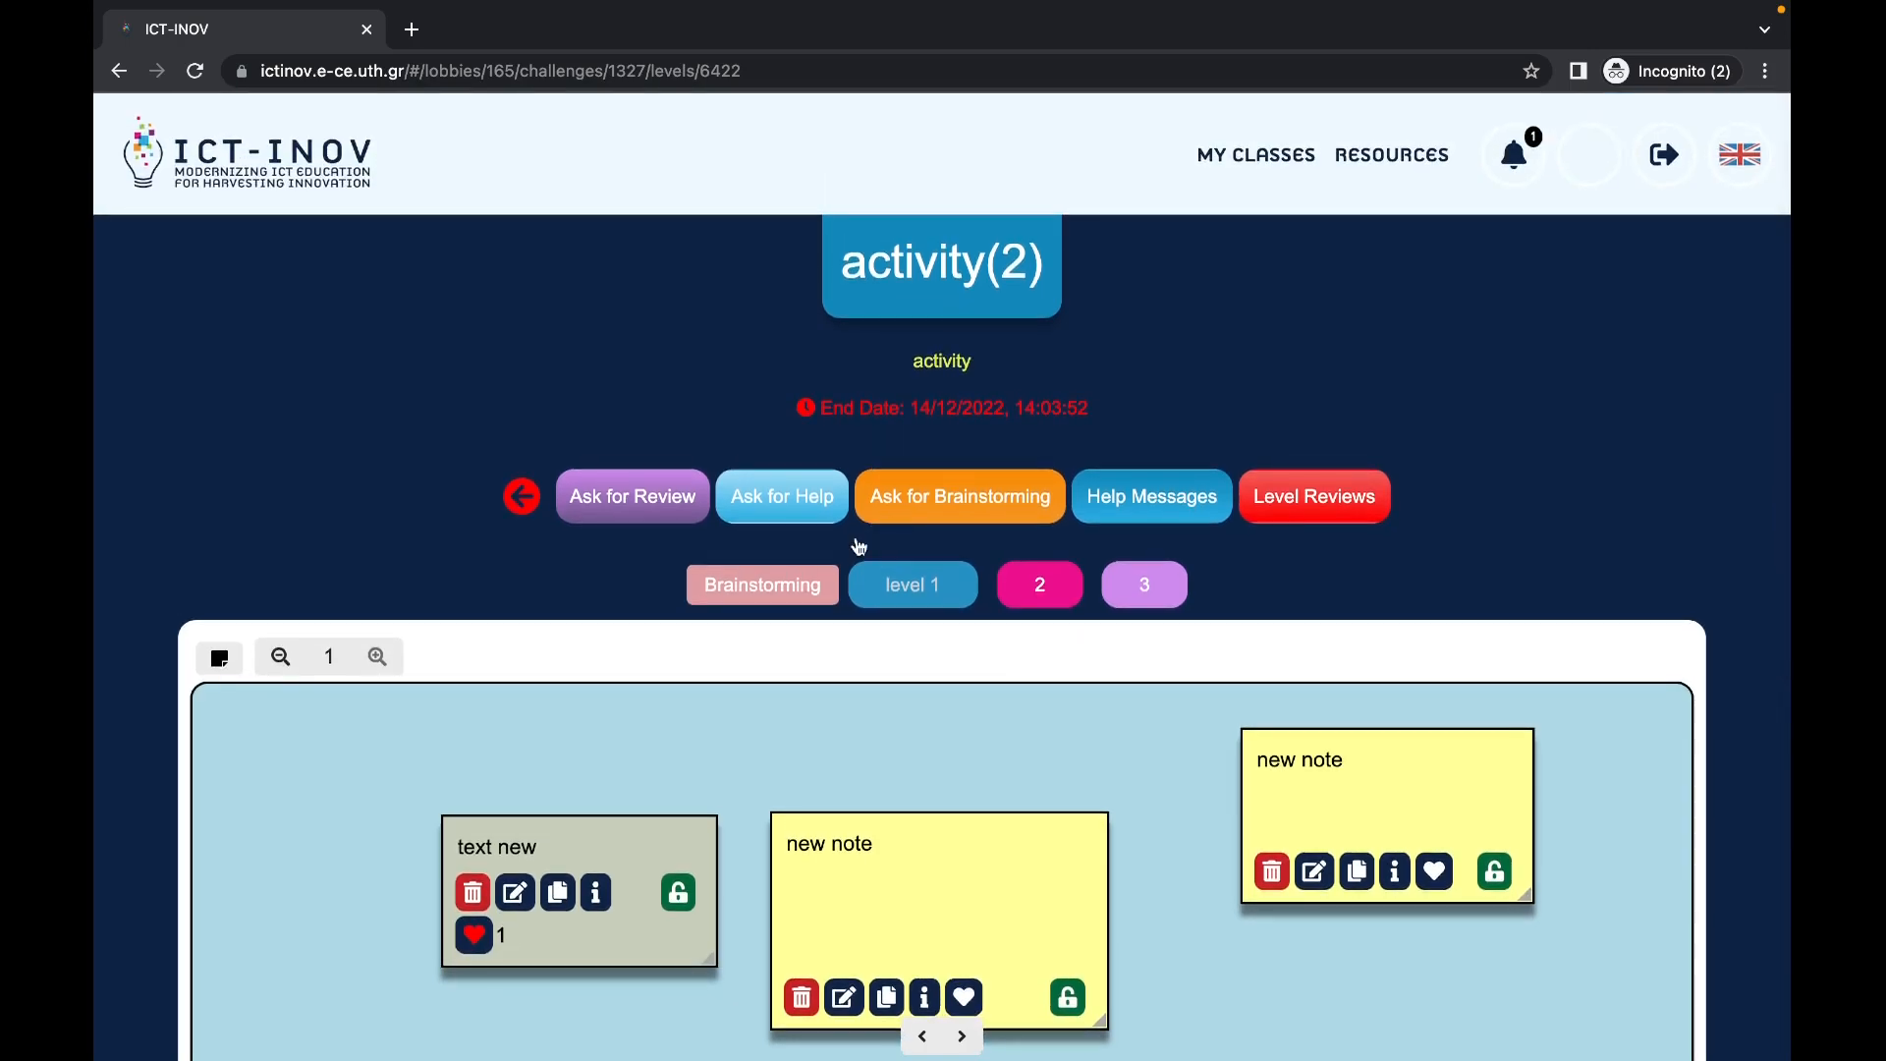
Step: Send the help message 'help' for activity(2) and ask for a review of level 1
click(807, 513)
click(585, 645)
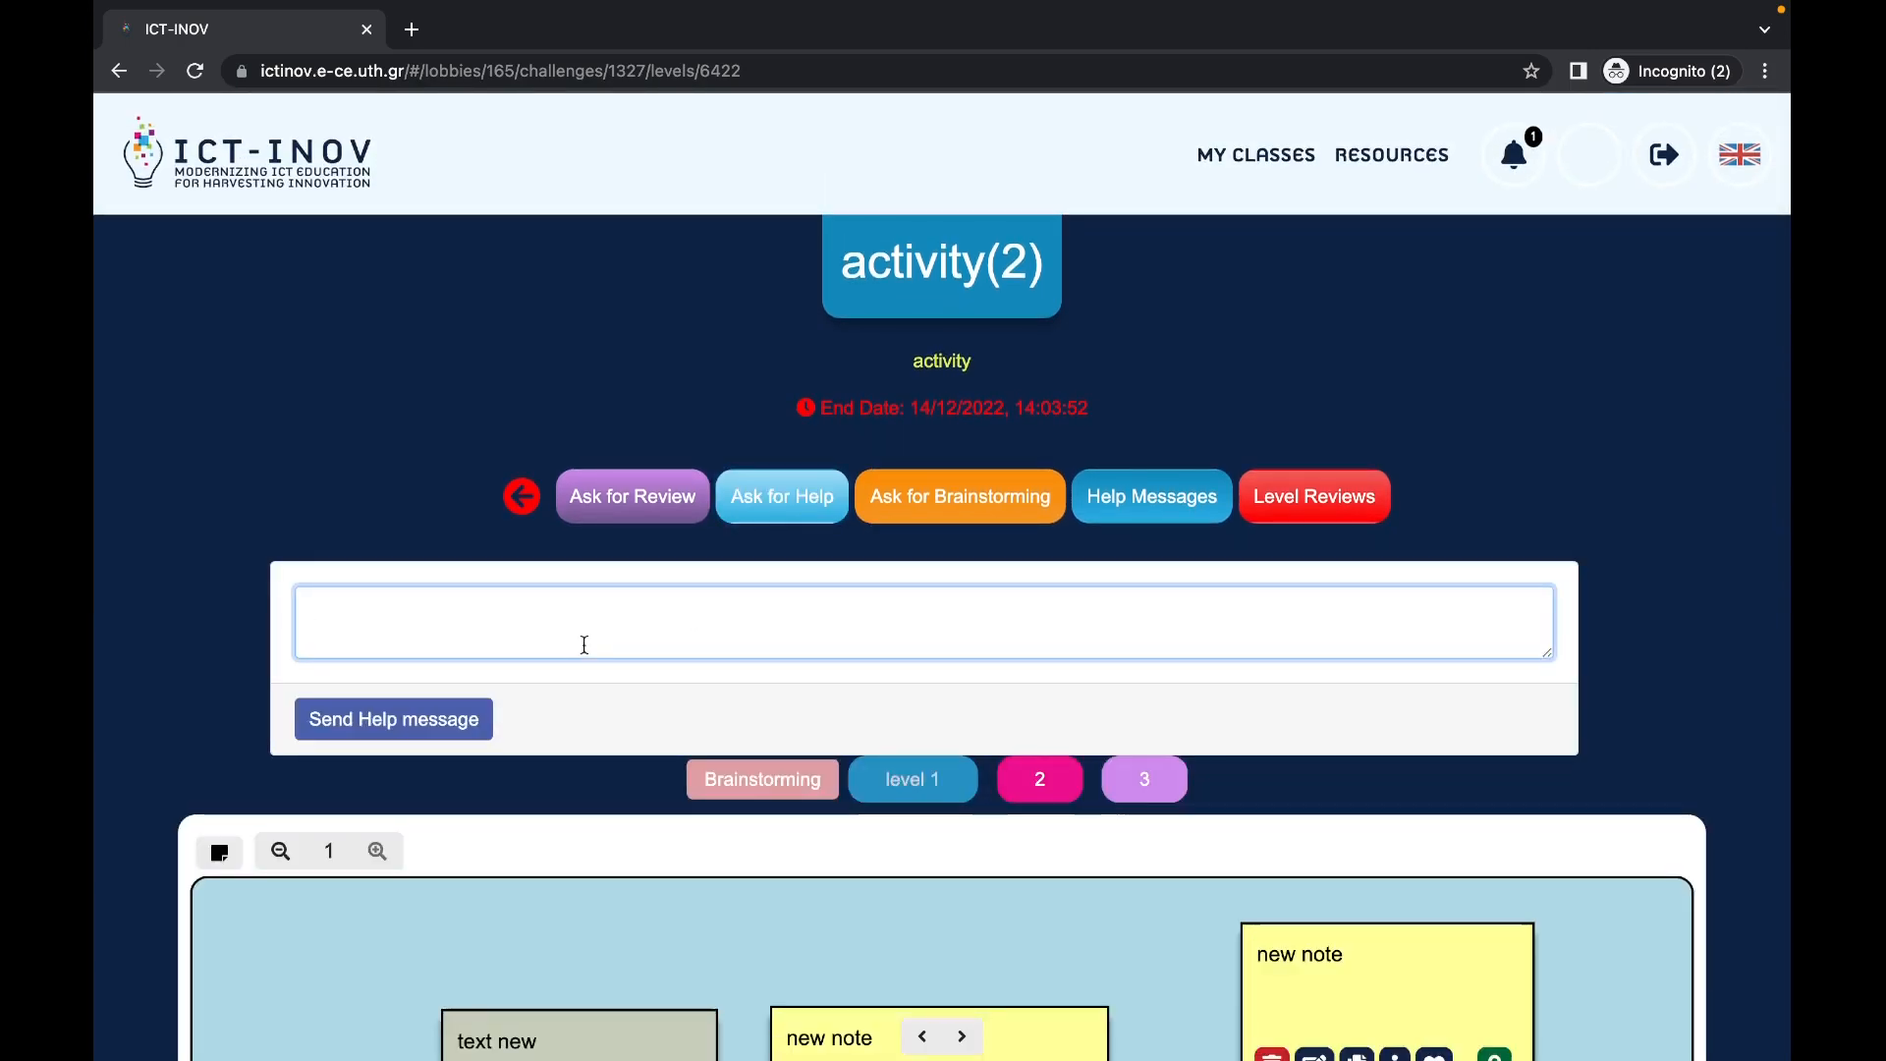
text(help)
click(469, 729)
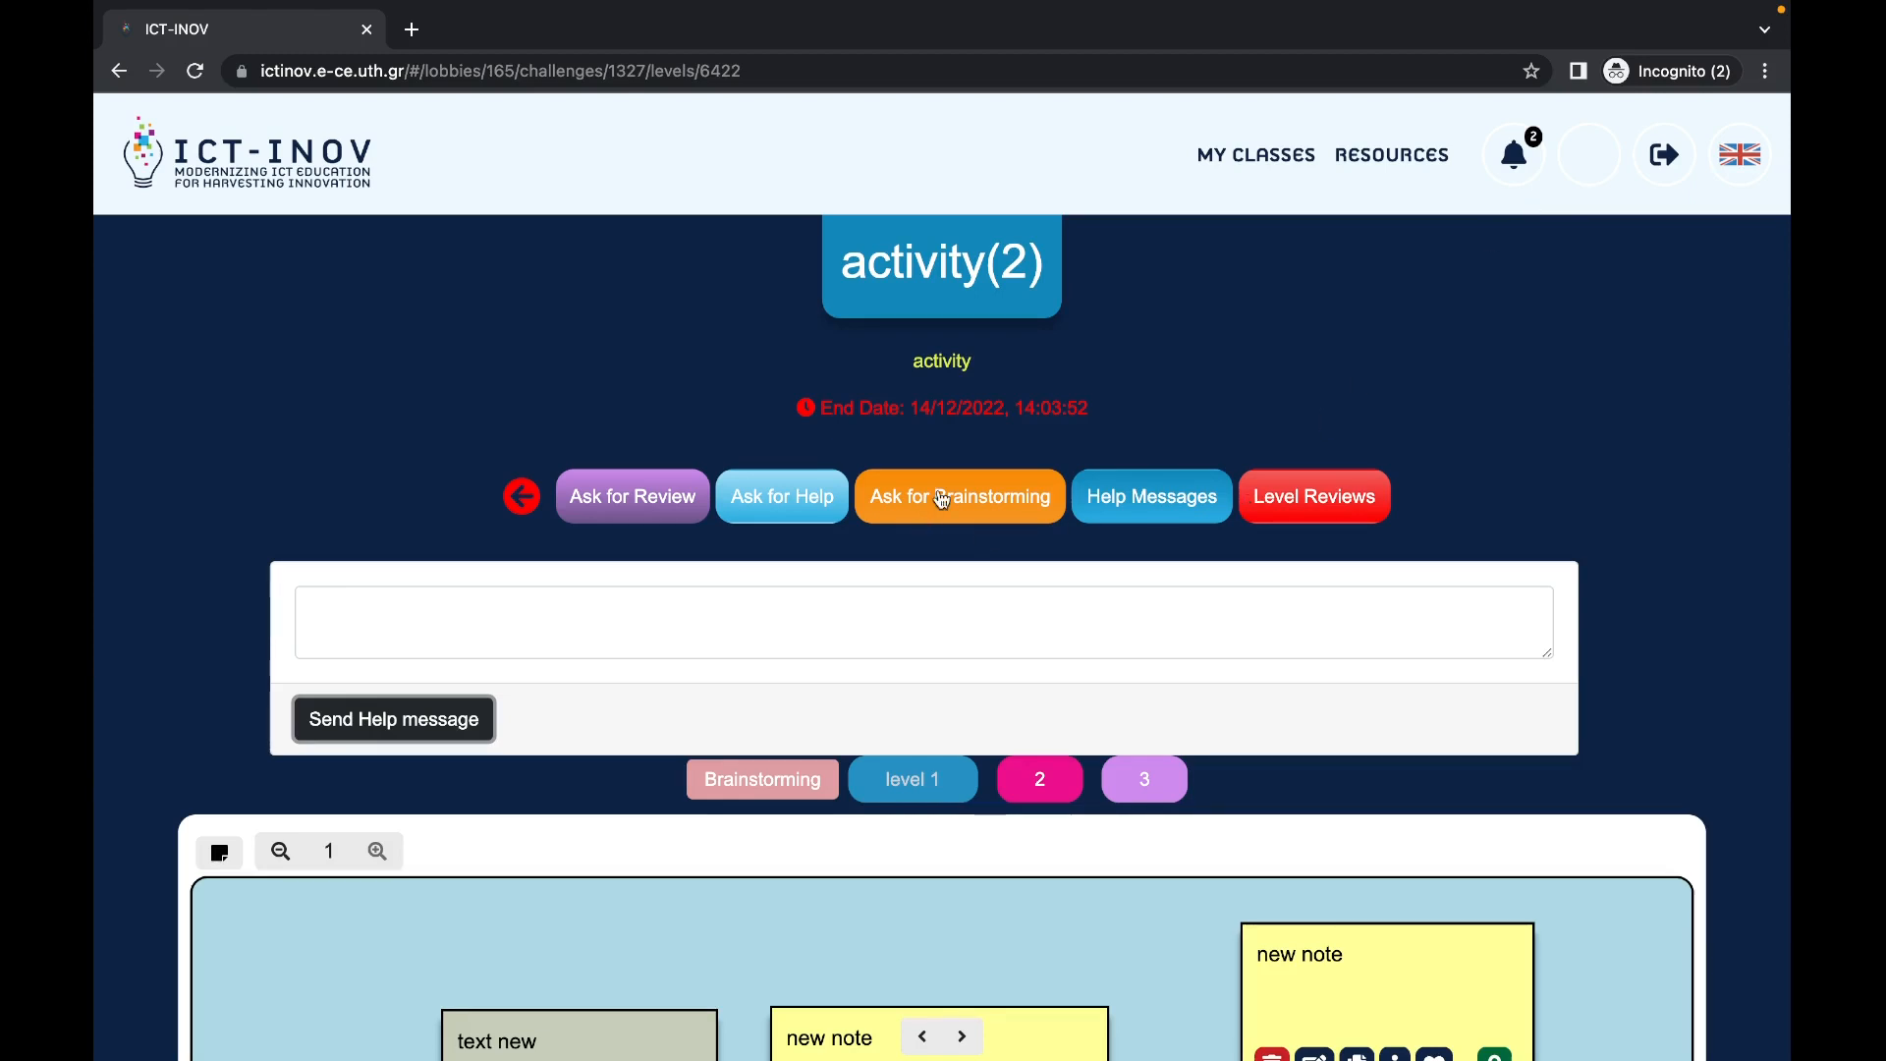
click(622, 501)
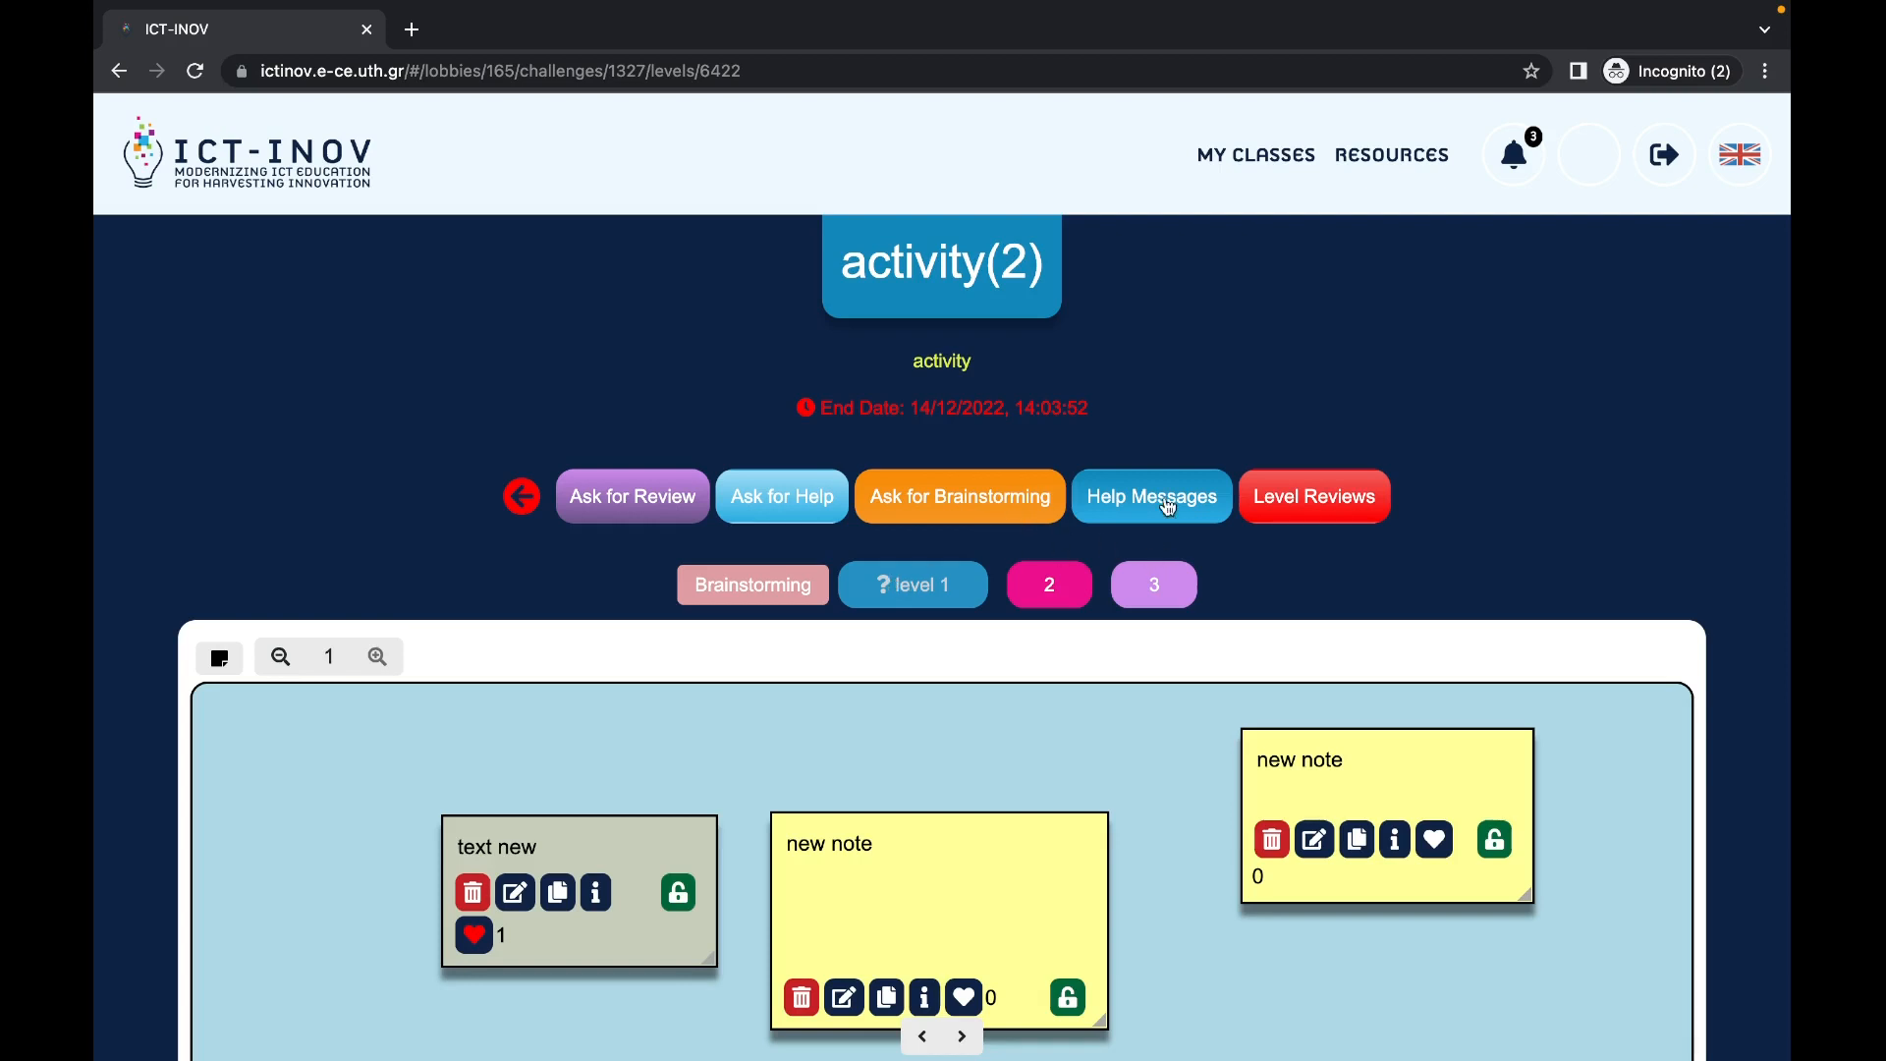
Step: Check level reviews (none yet), start brainstorming on its empty board, then open the student's dashboard
click(1316, 507)
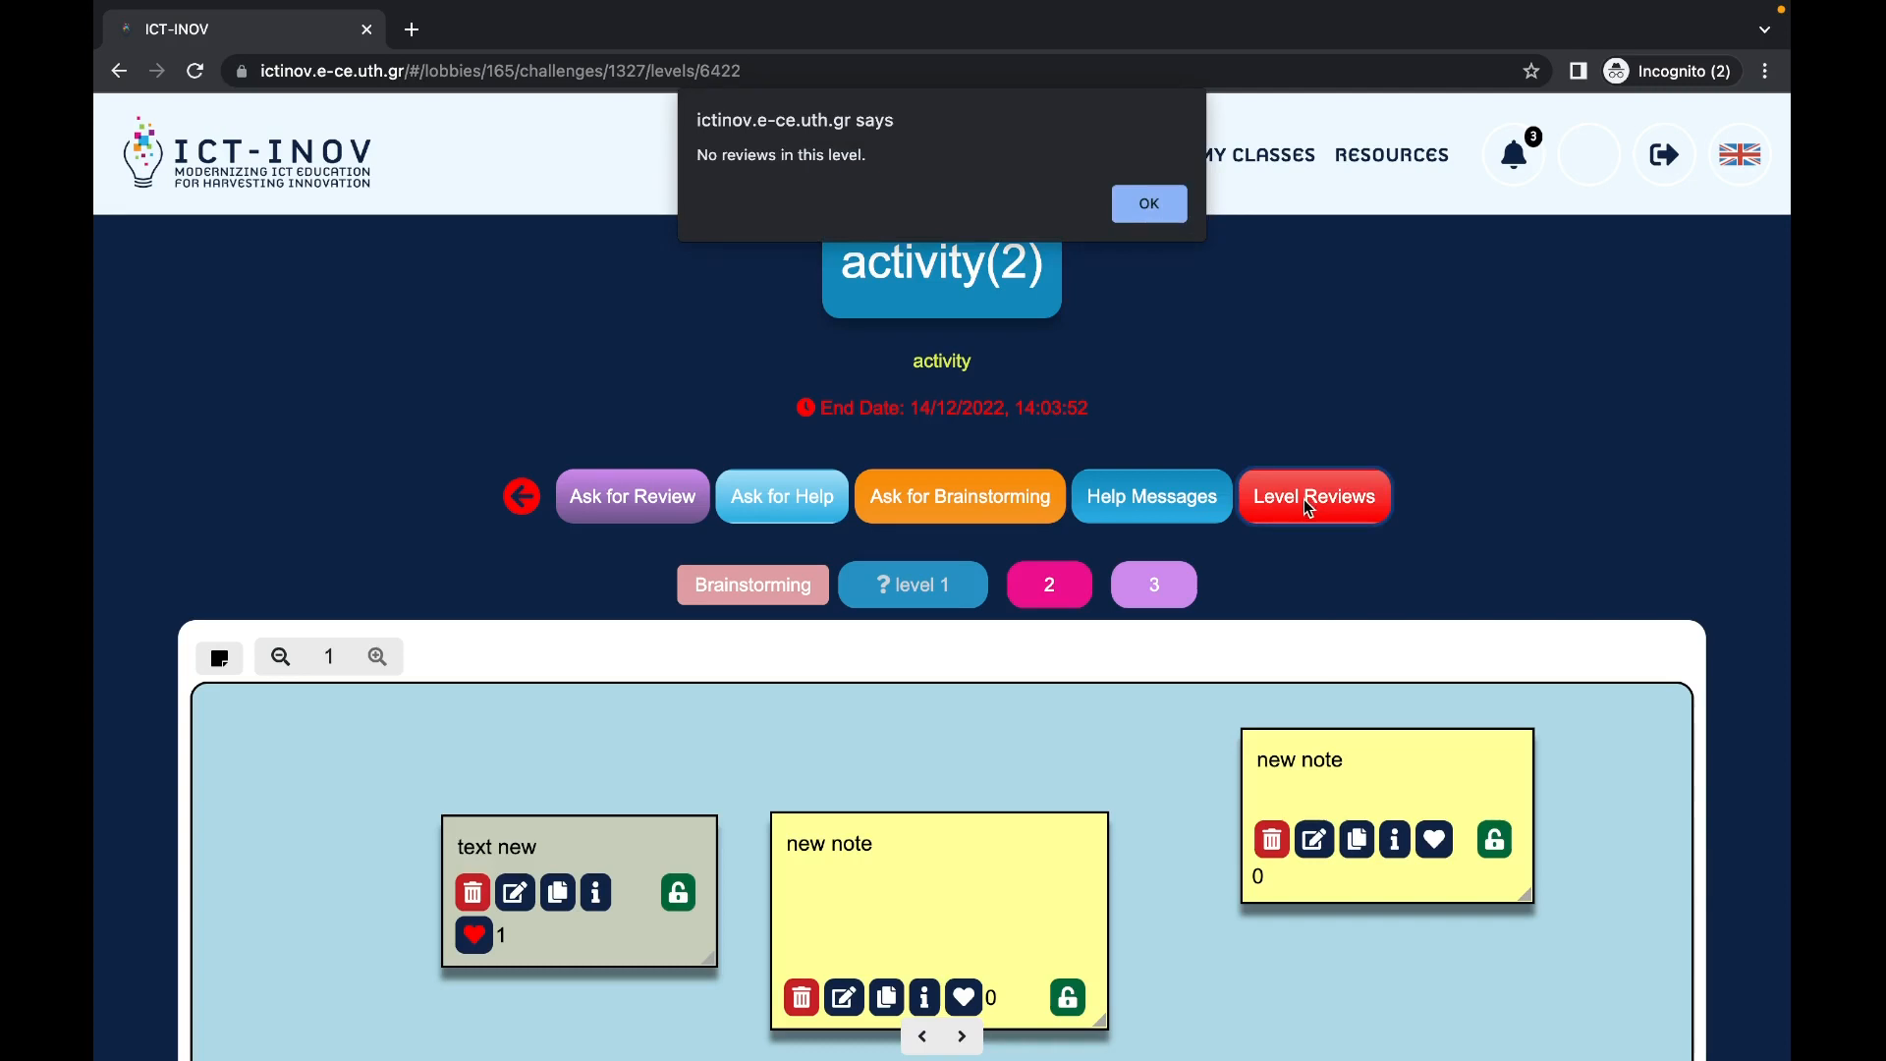
click(1174, 204)
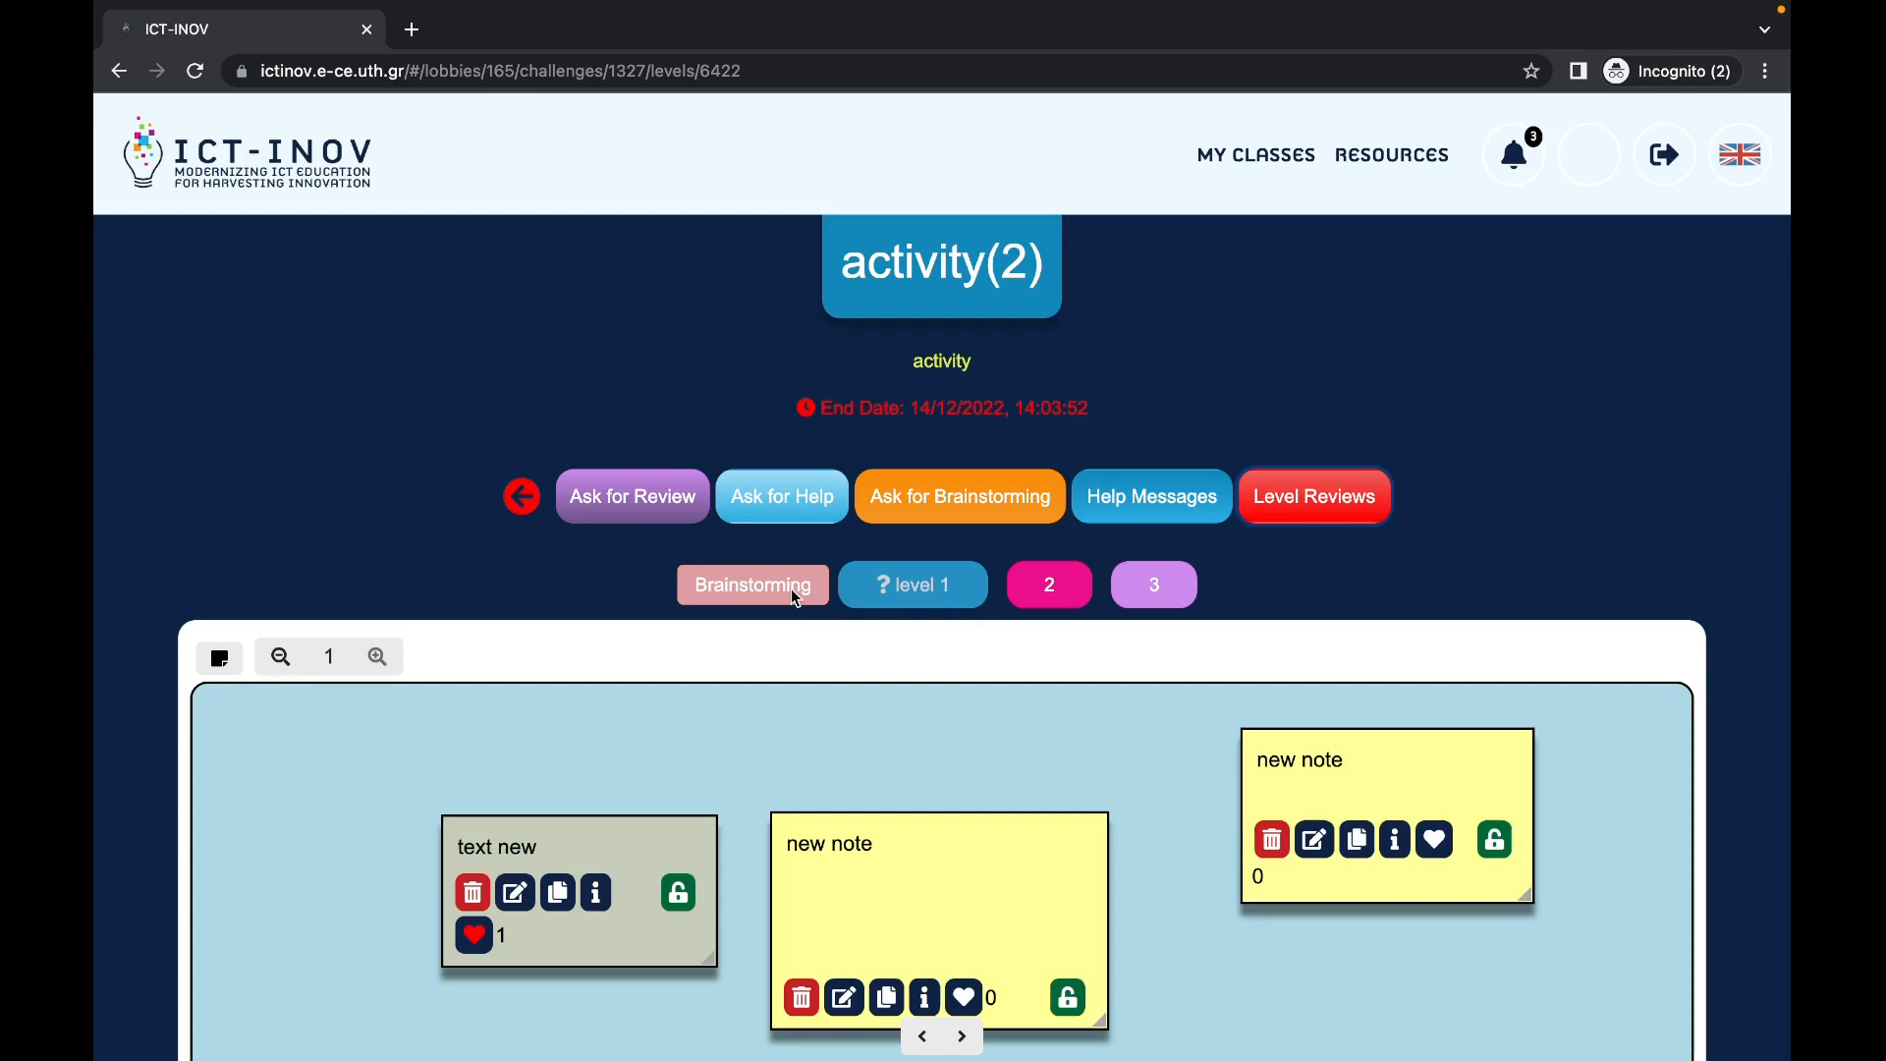
click(951, 509)
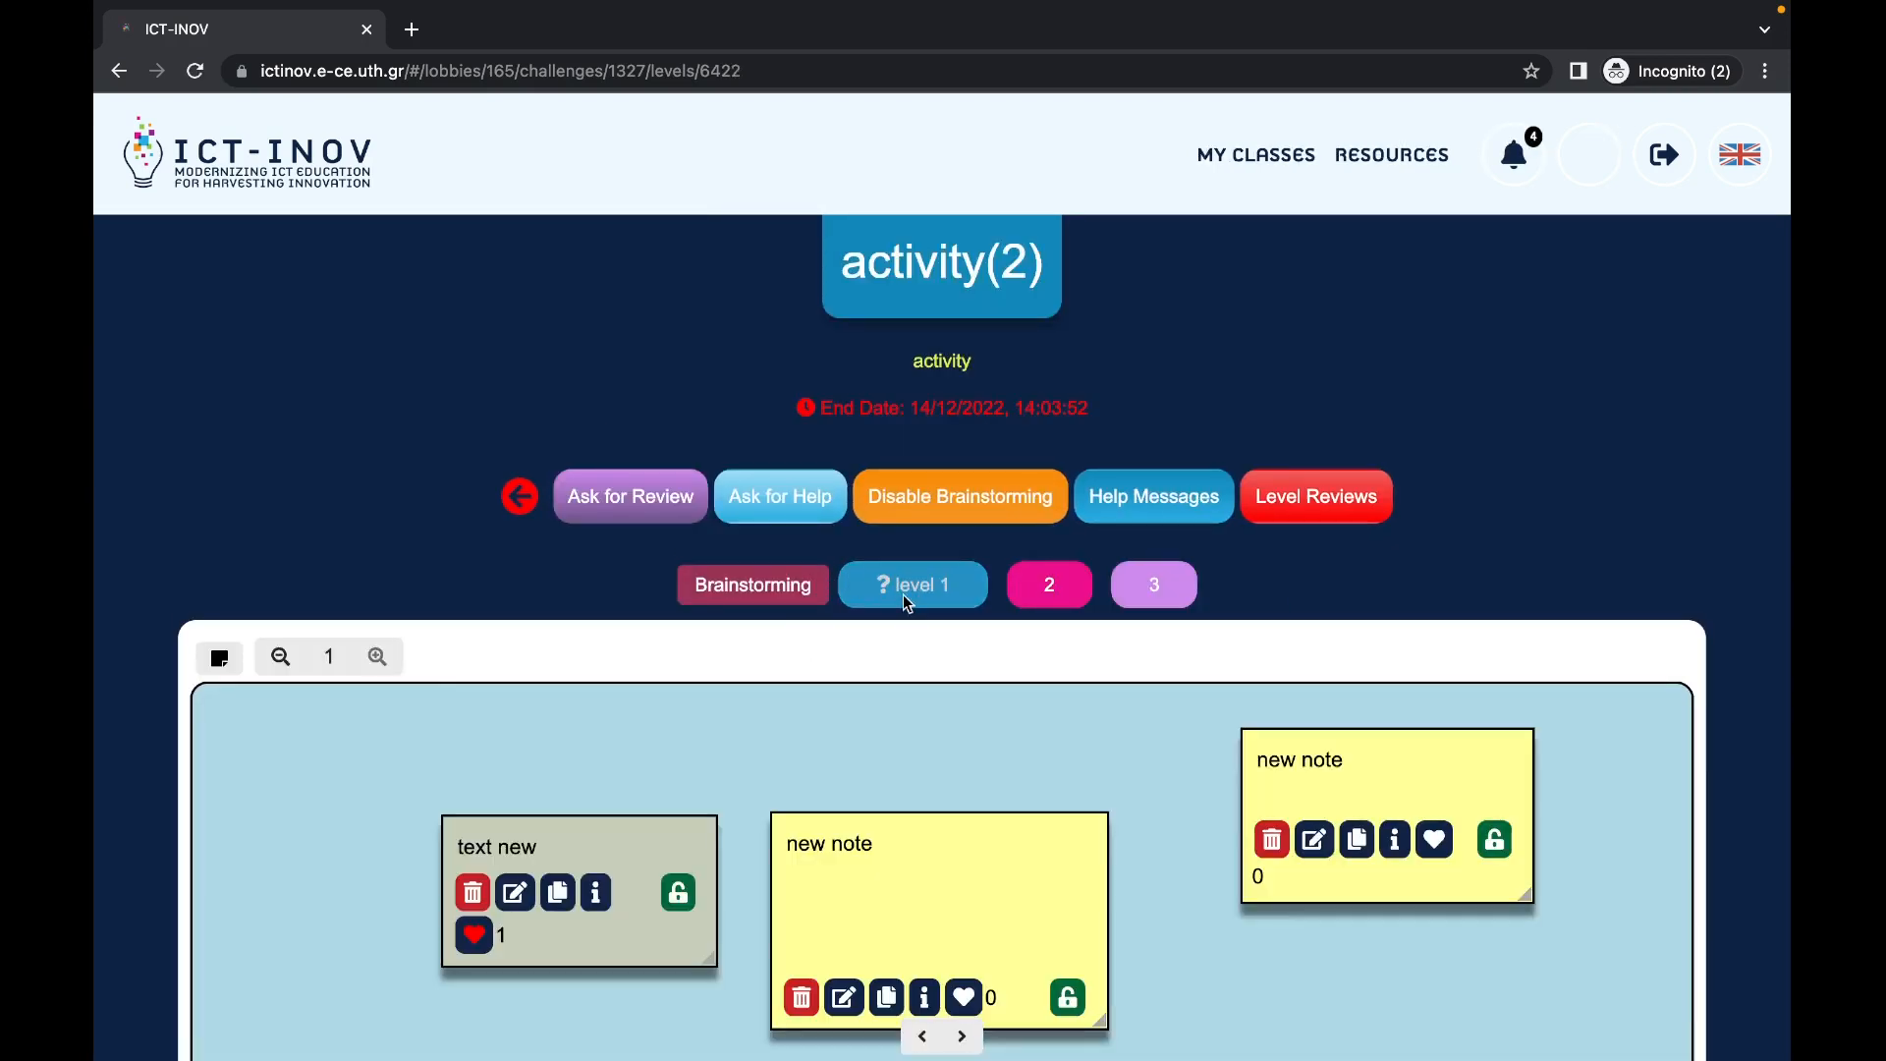
click(904, 594)
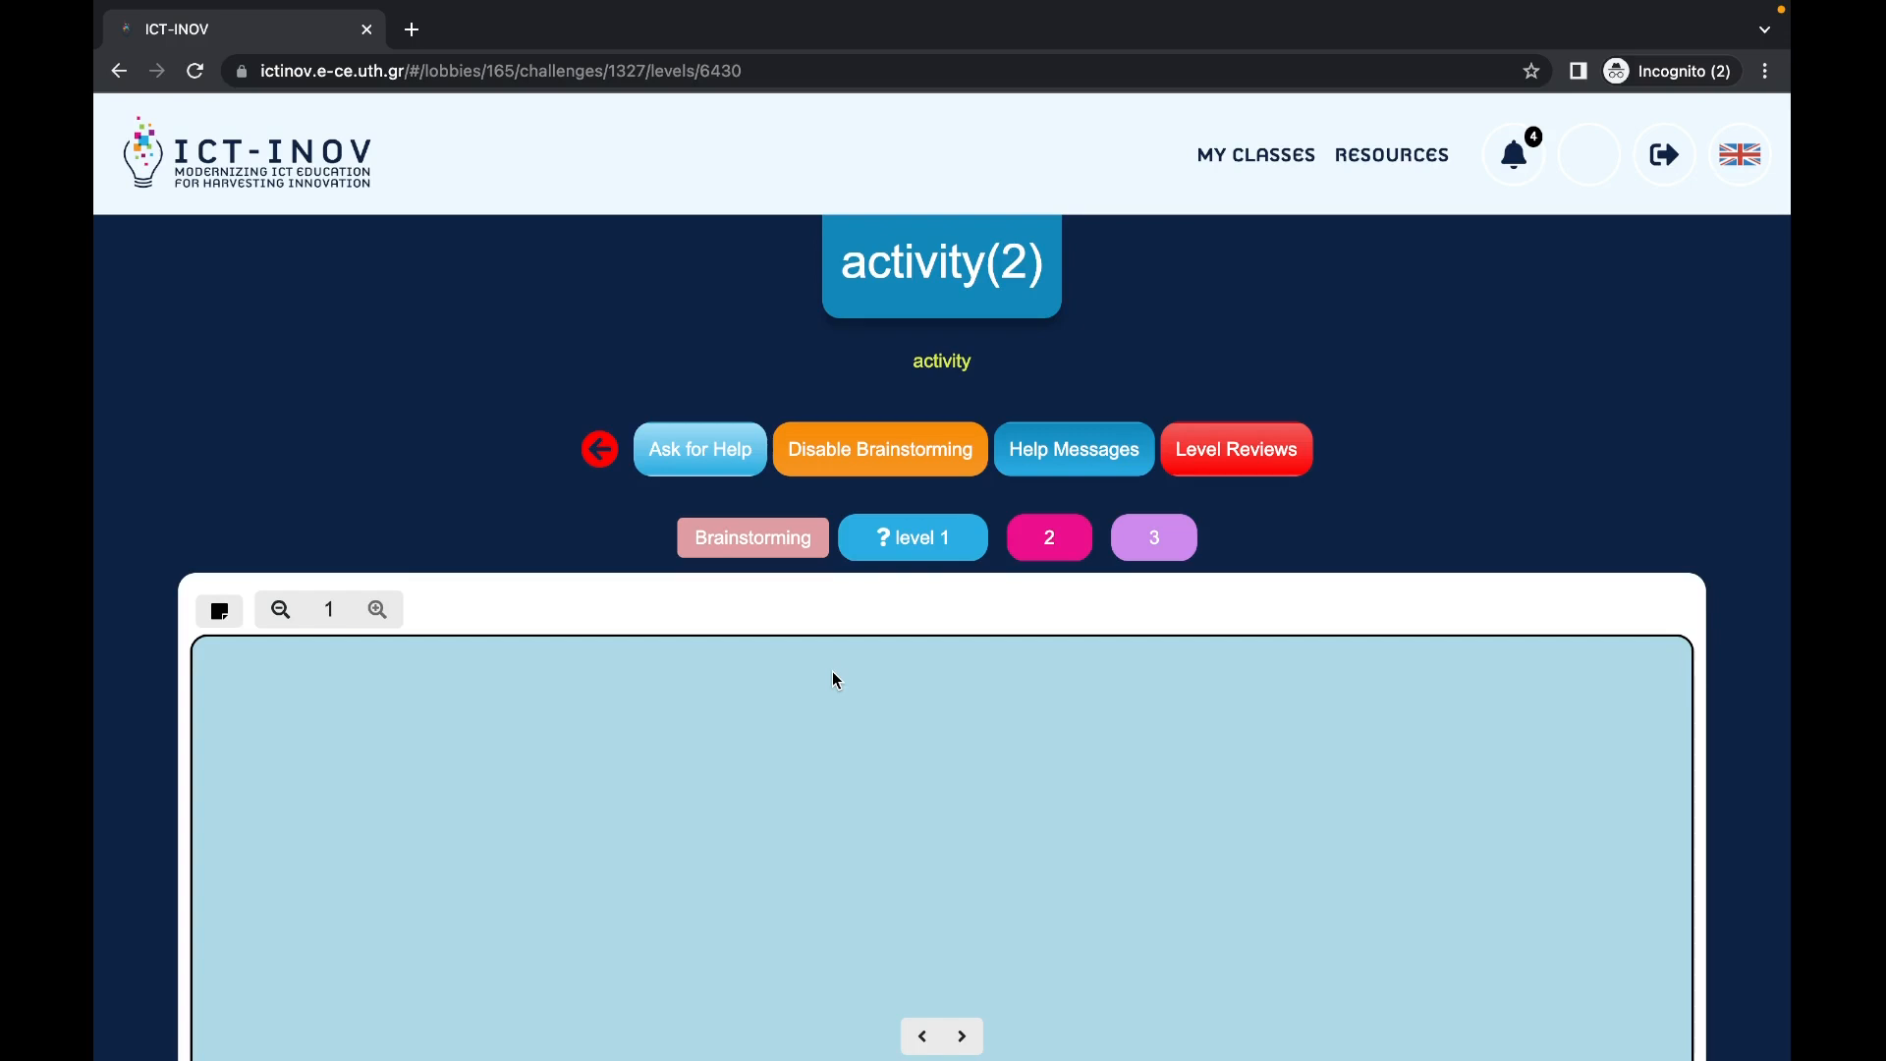
click(1598, 160)
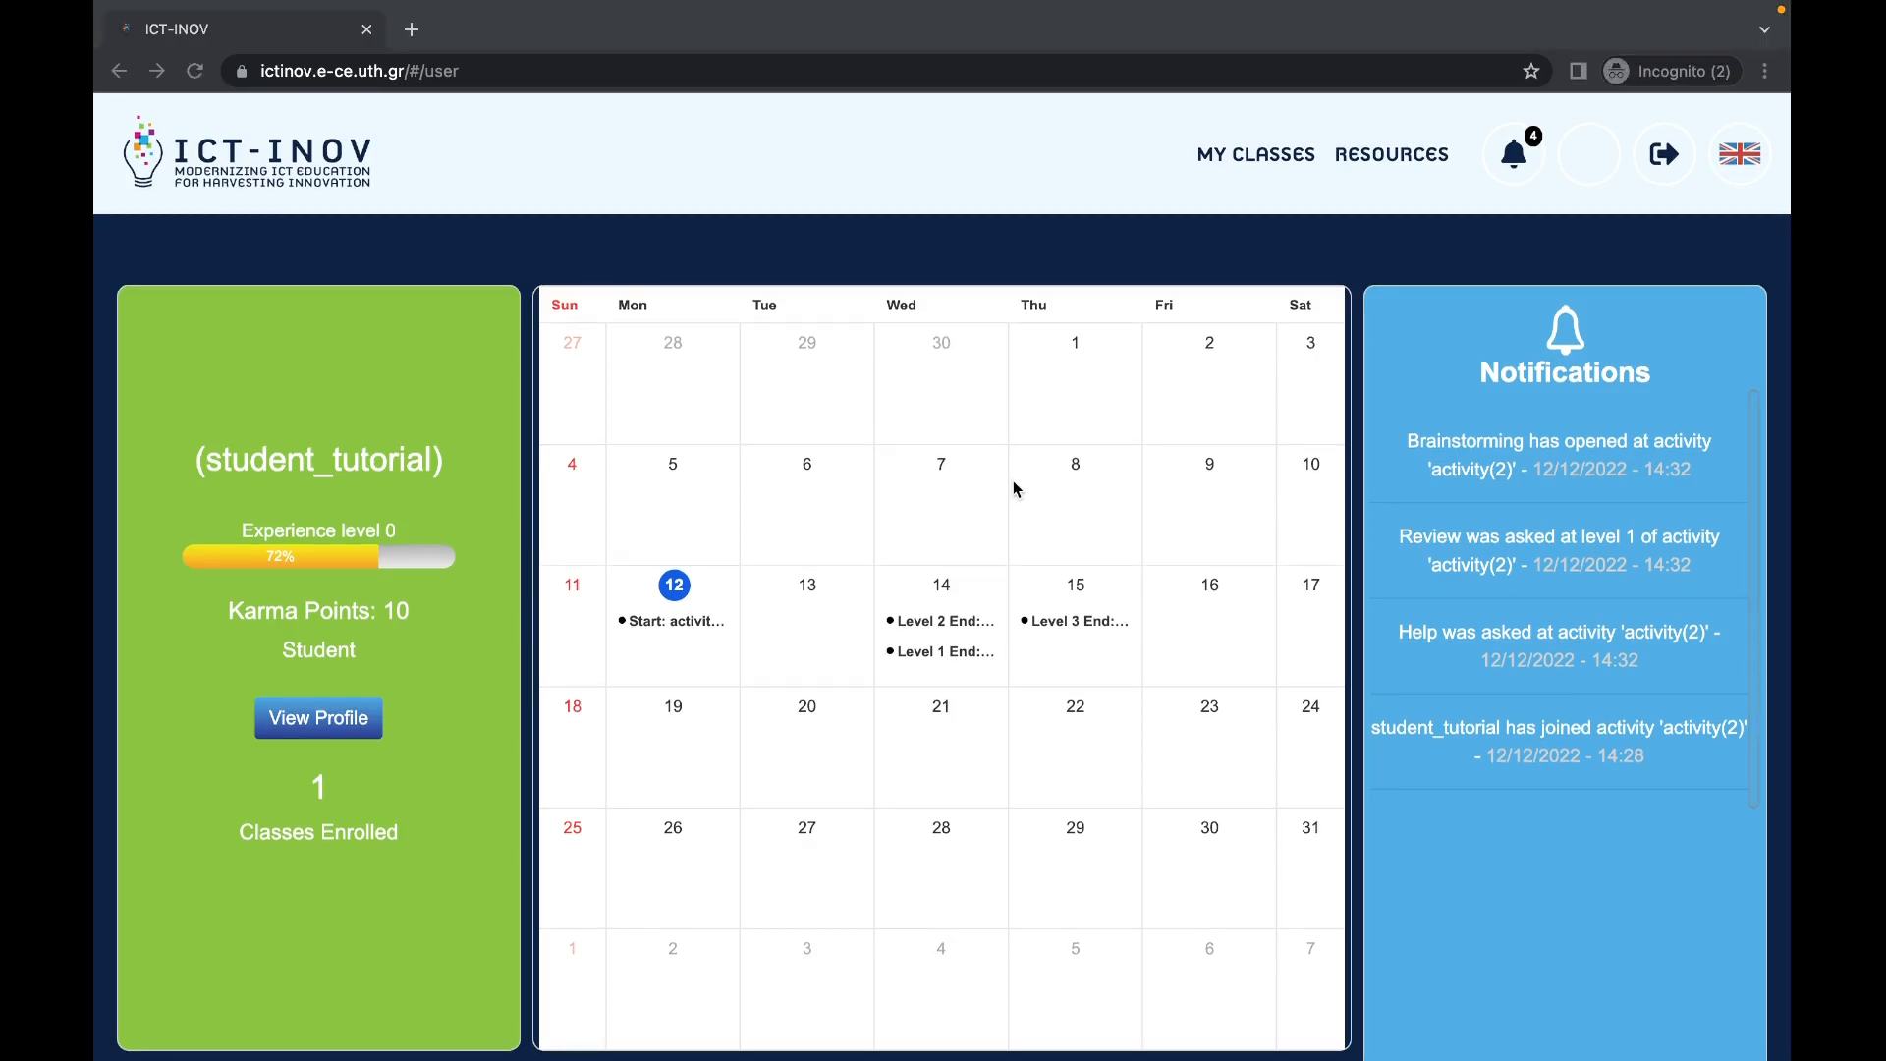
Step: Sign out of the student account and log in as 'teacher_tutorial' with the teacher password
click(1665, 155)
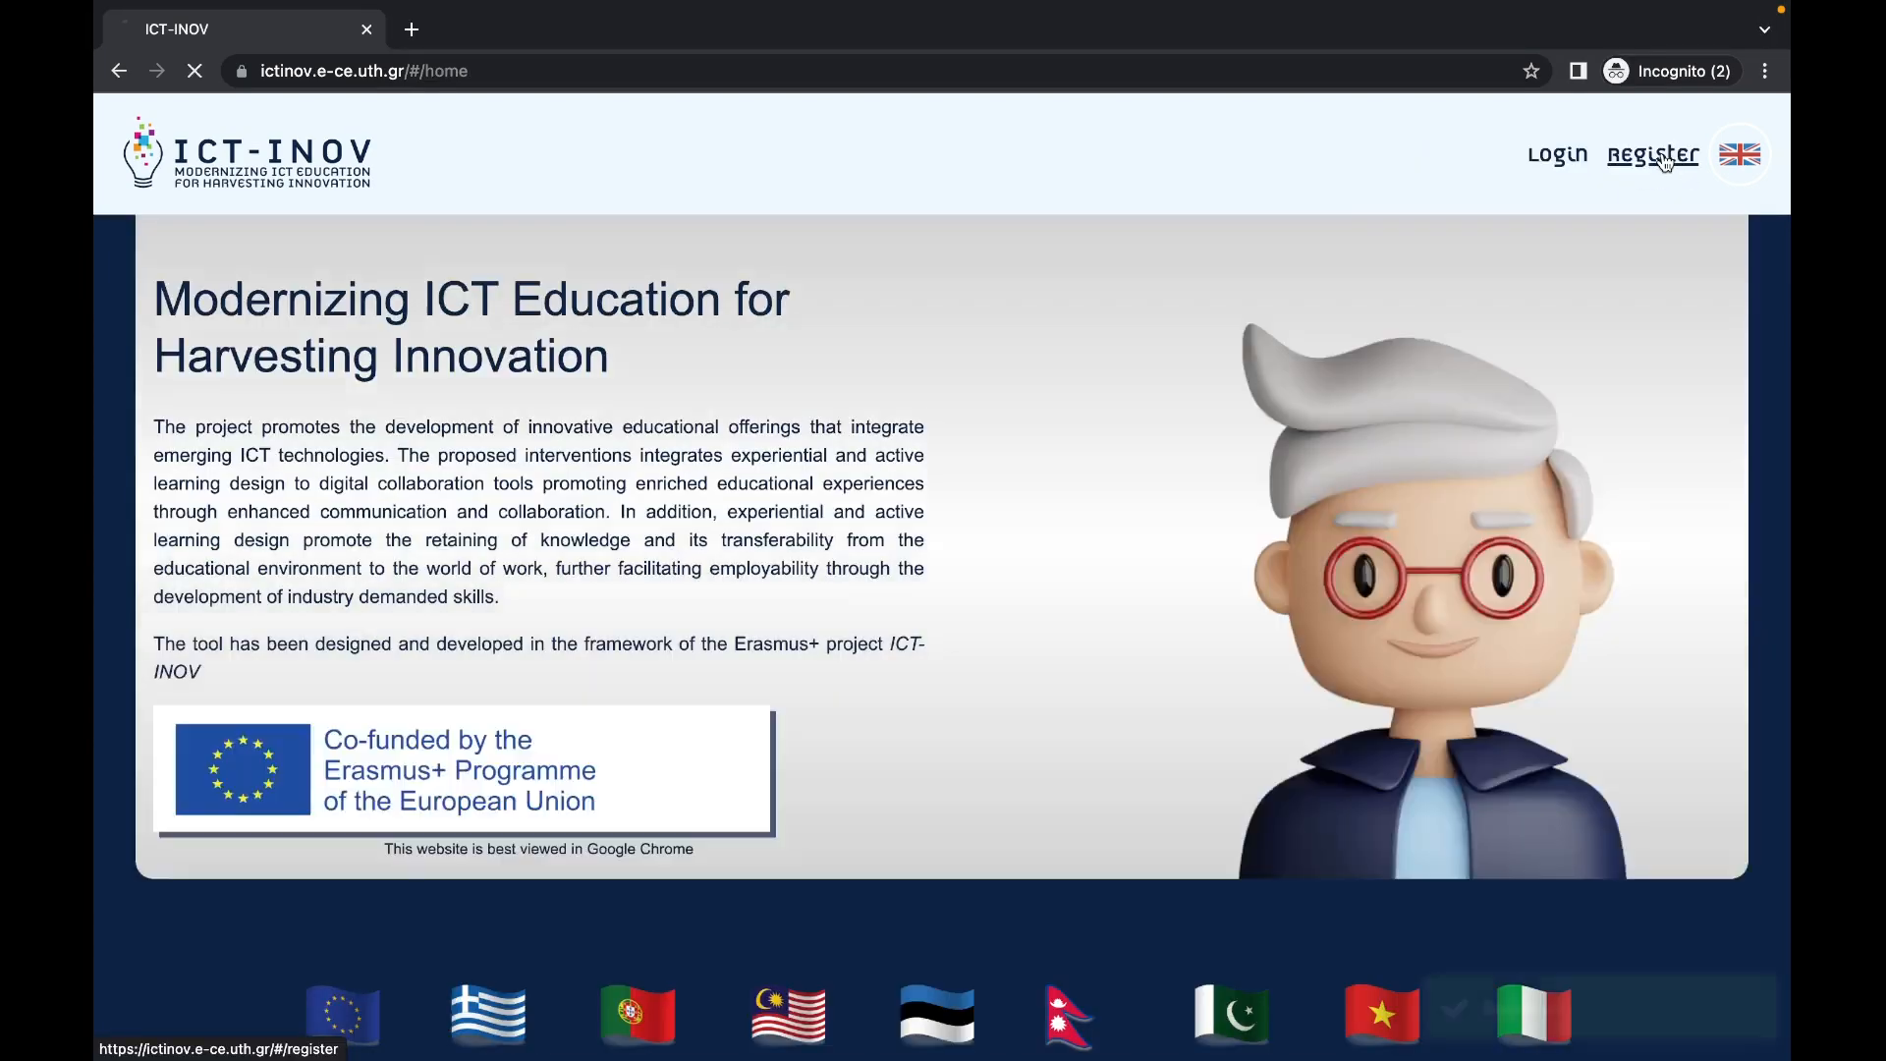
click(1560, 158)
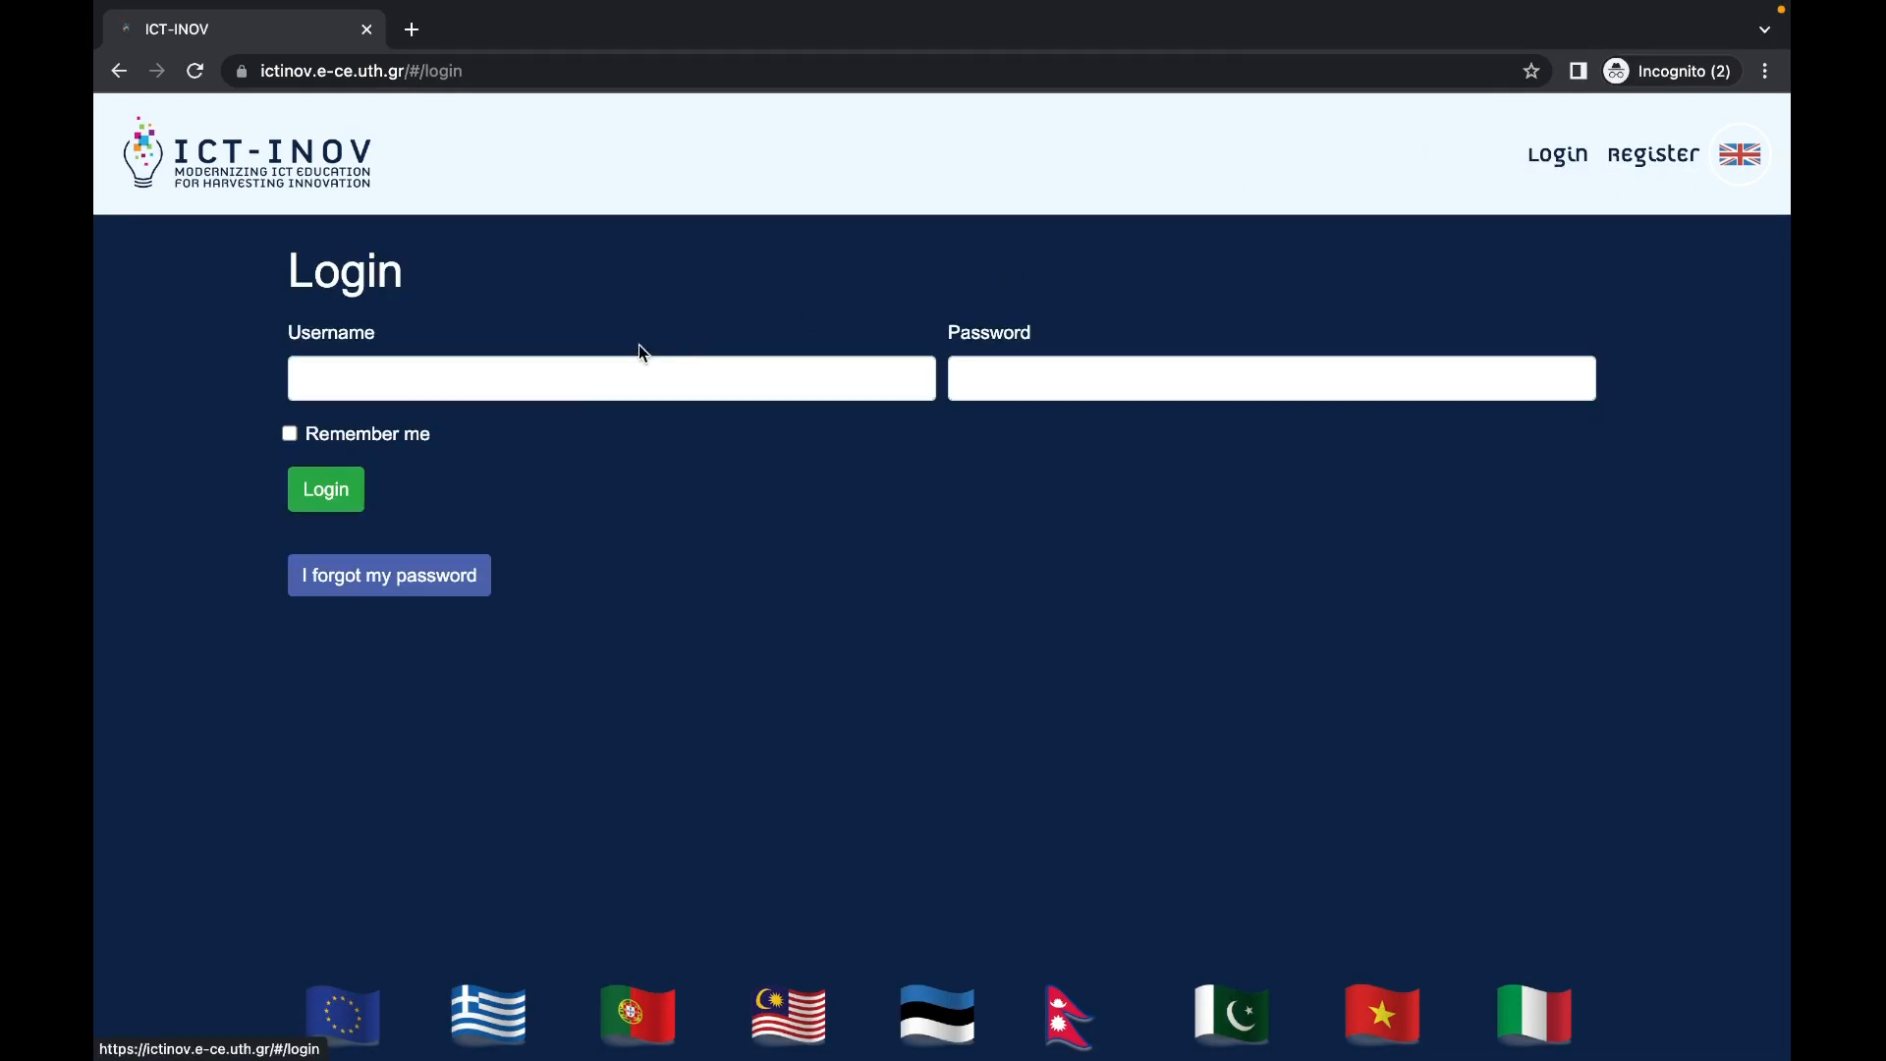
click(596, 386)
text(teacher_)
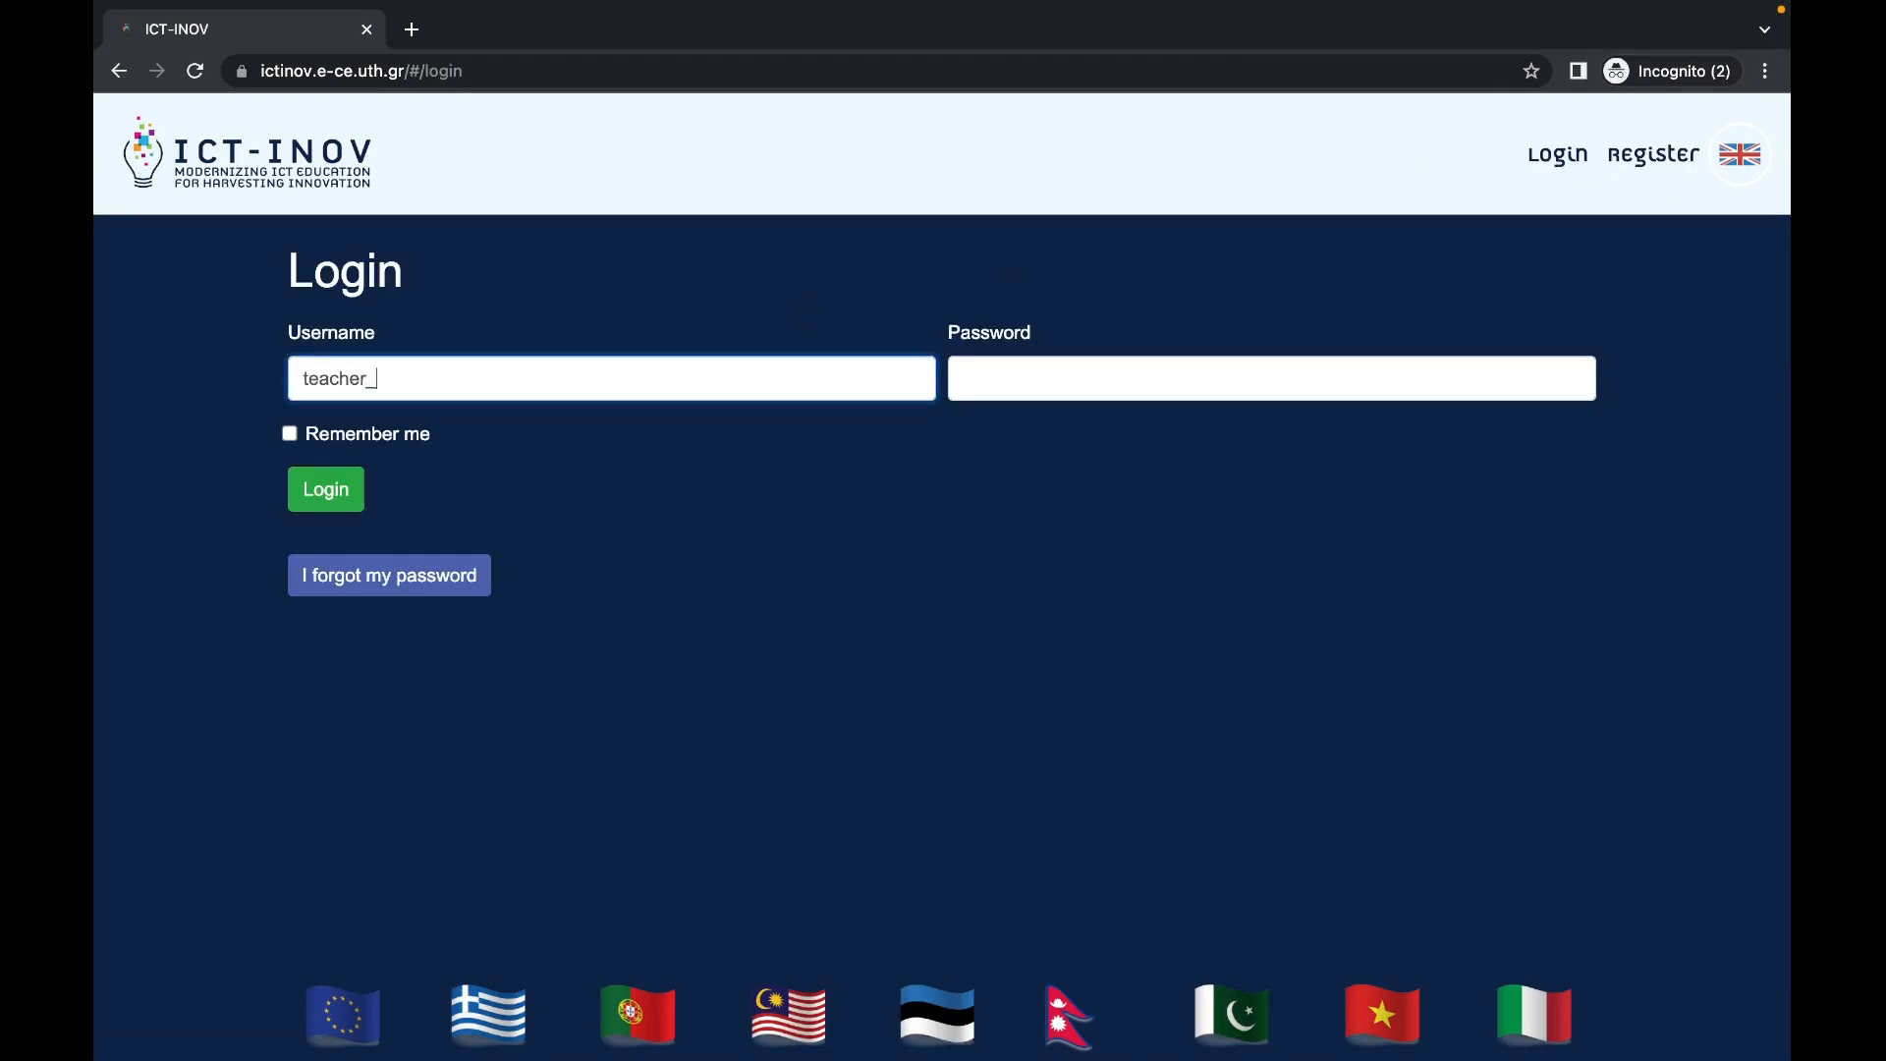
text(tutorial)
key(Tab)
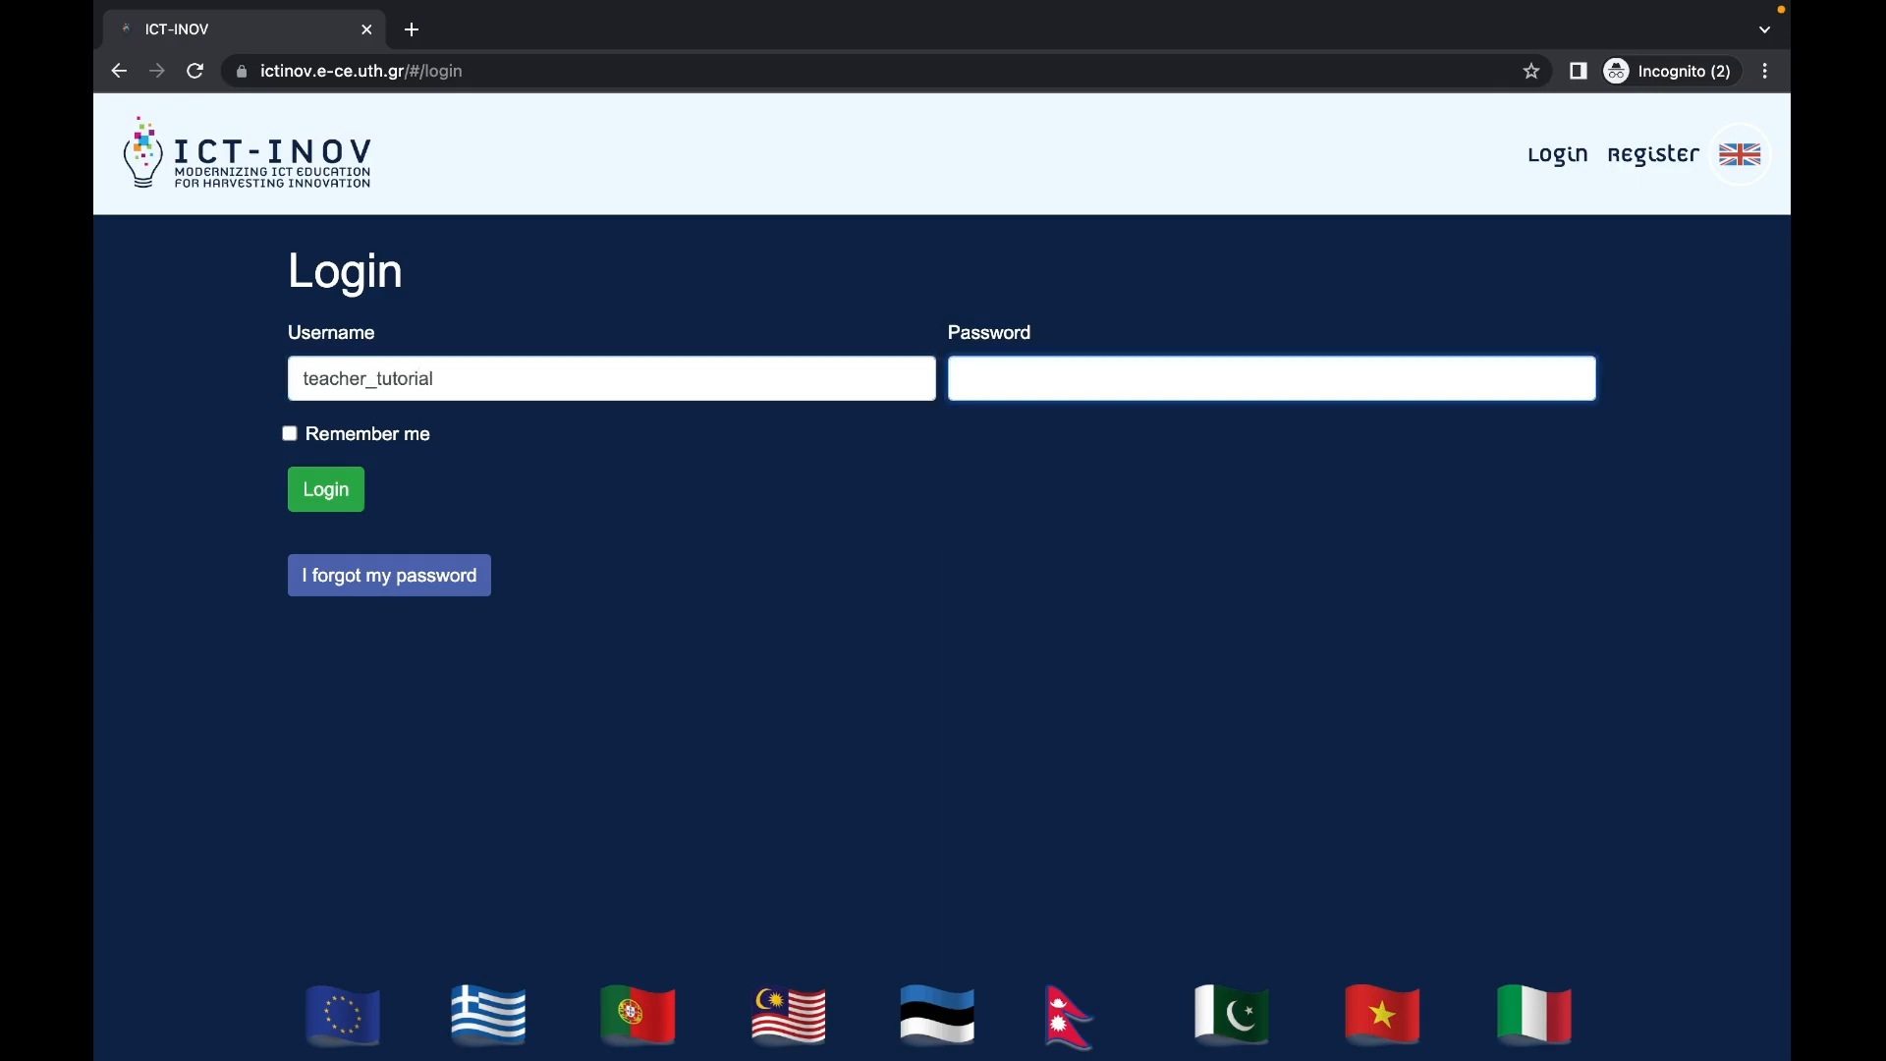
text(•••)
click(308, 502)
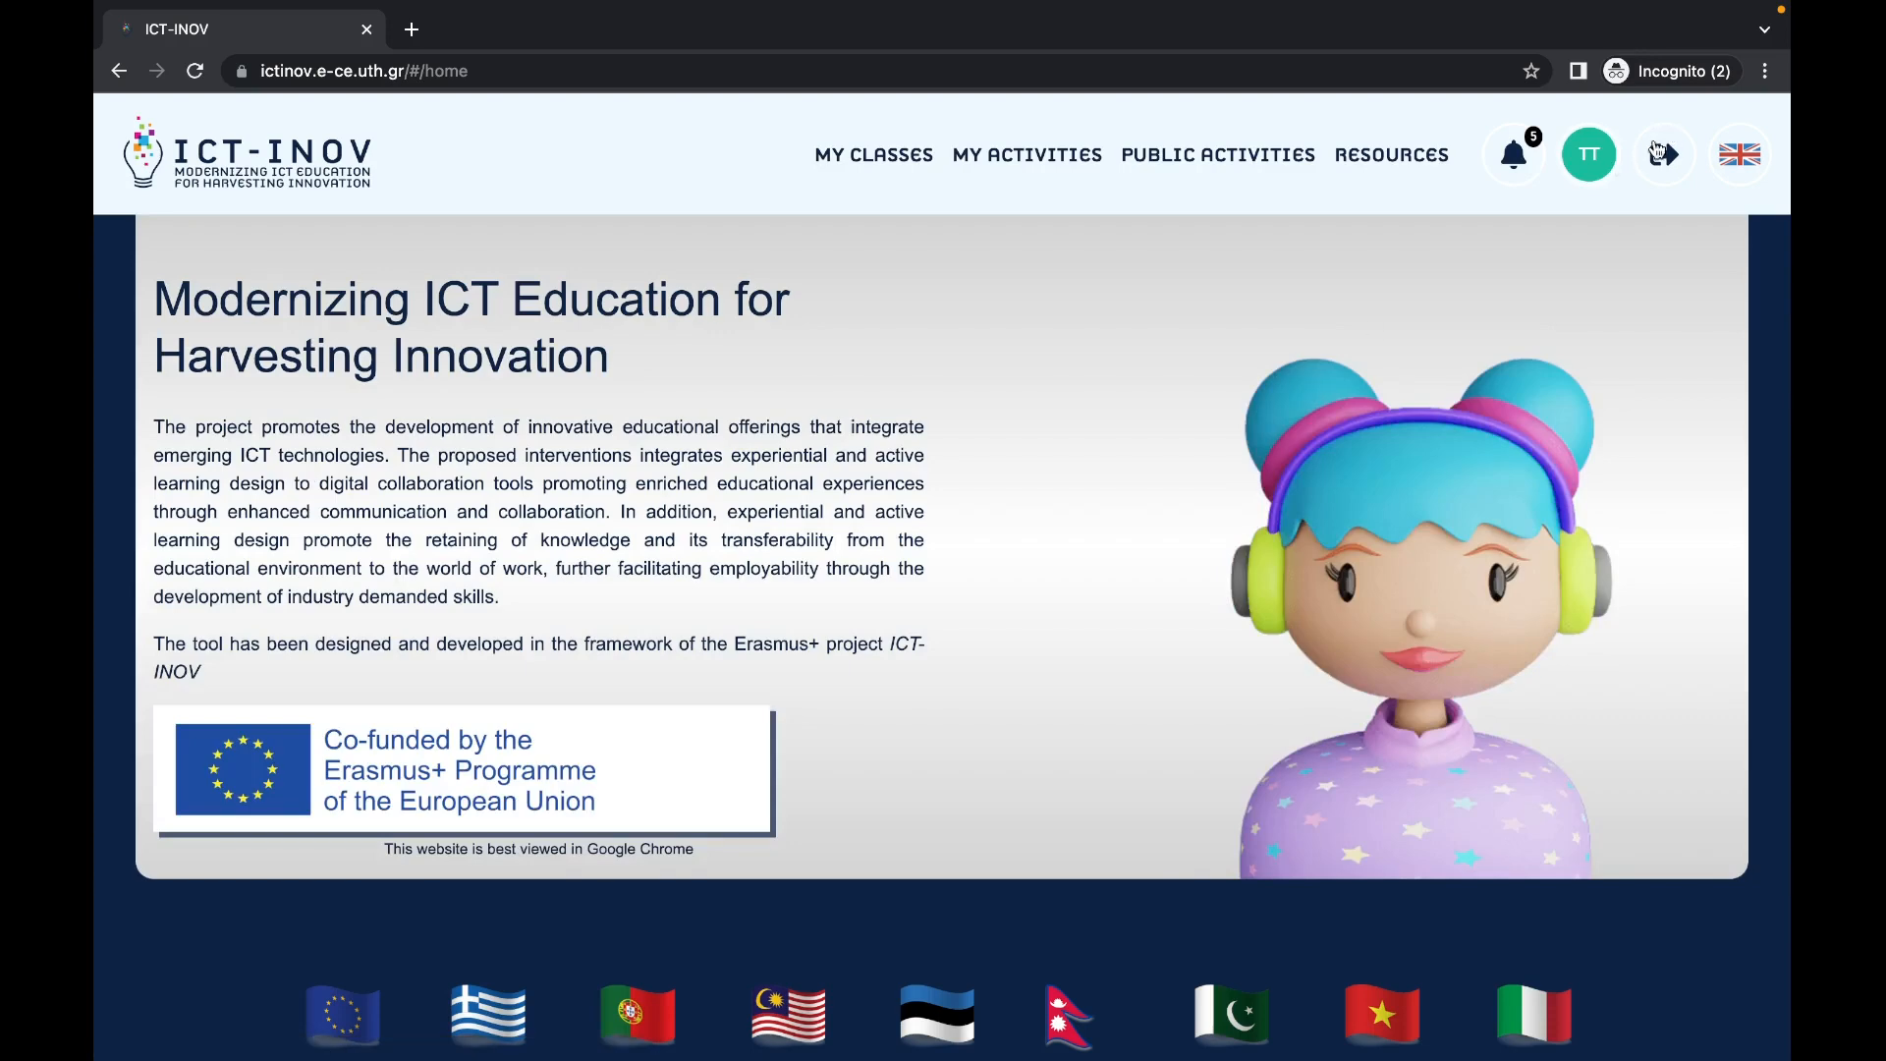
Step: Follow the 'review was asked' notification to activity(2)'s level 1 board
click(1590, 157)
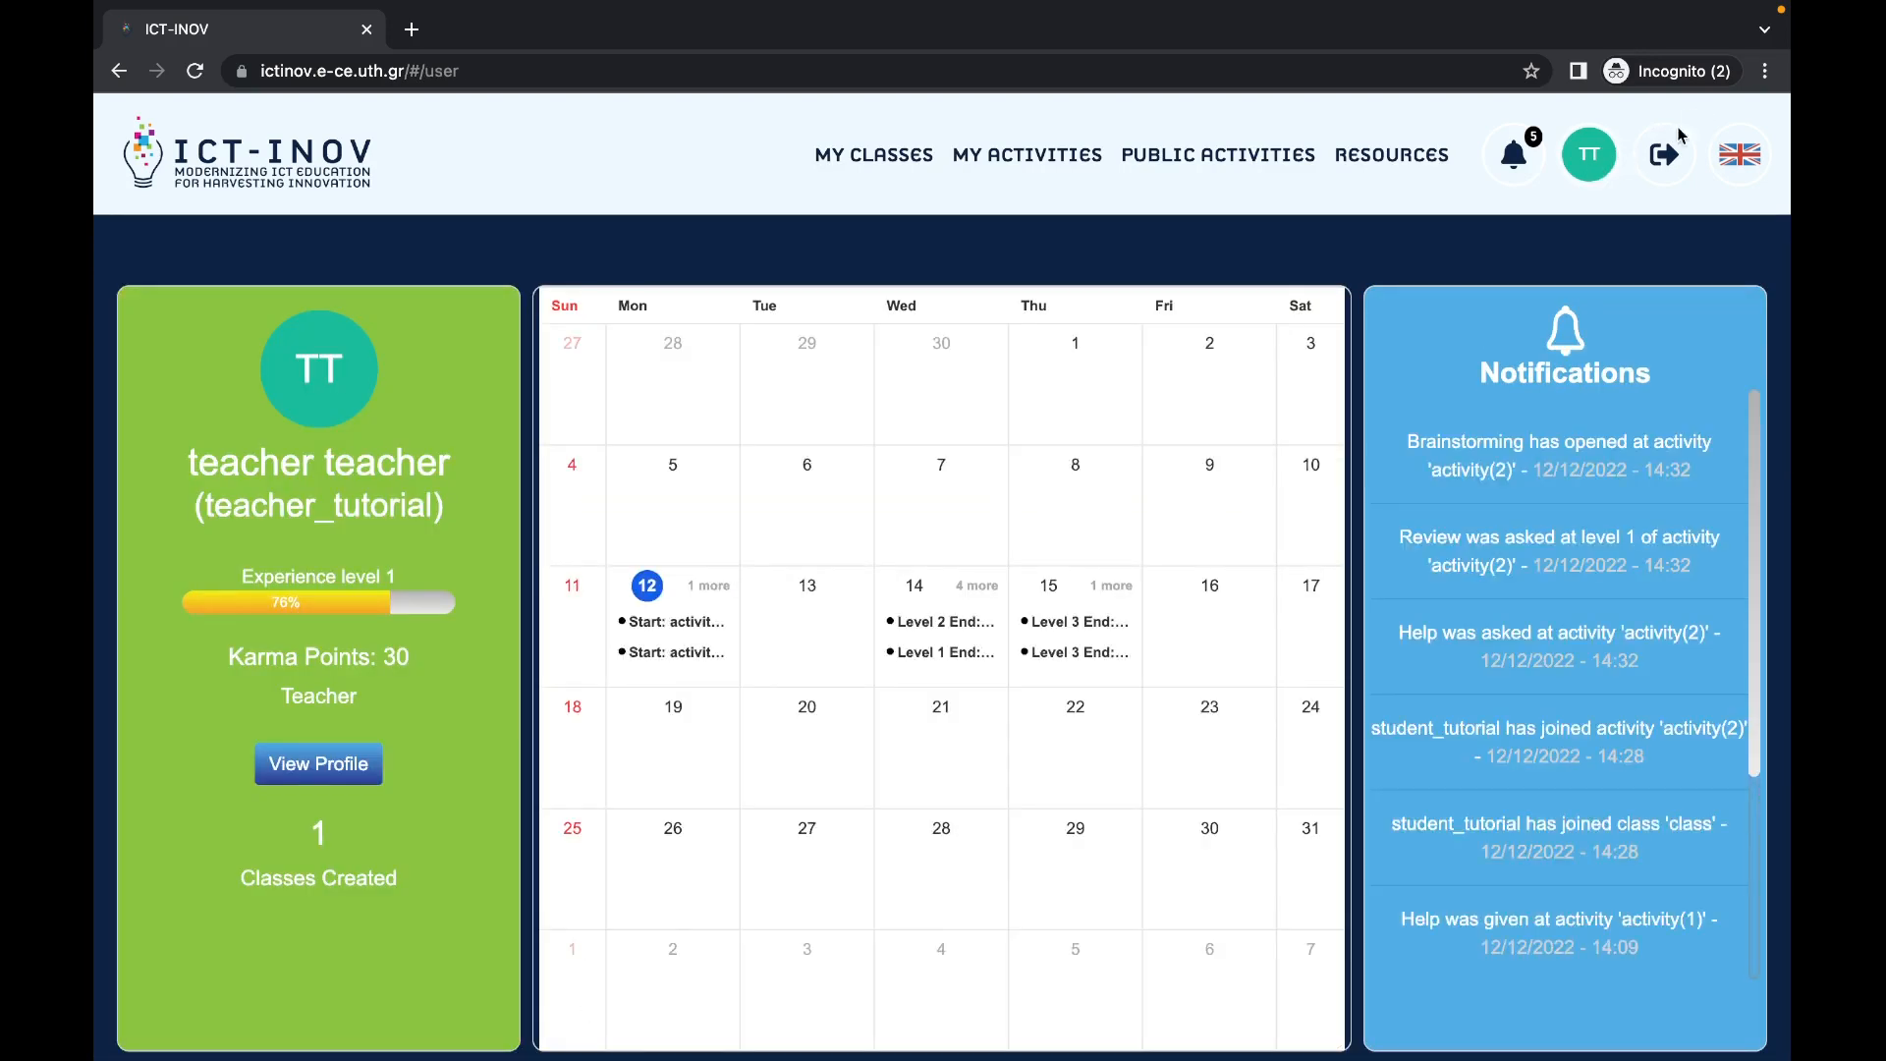
click(1529, 160)
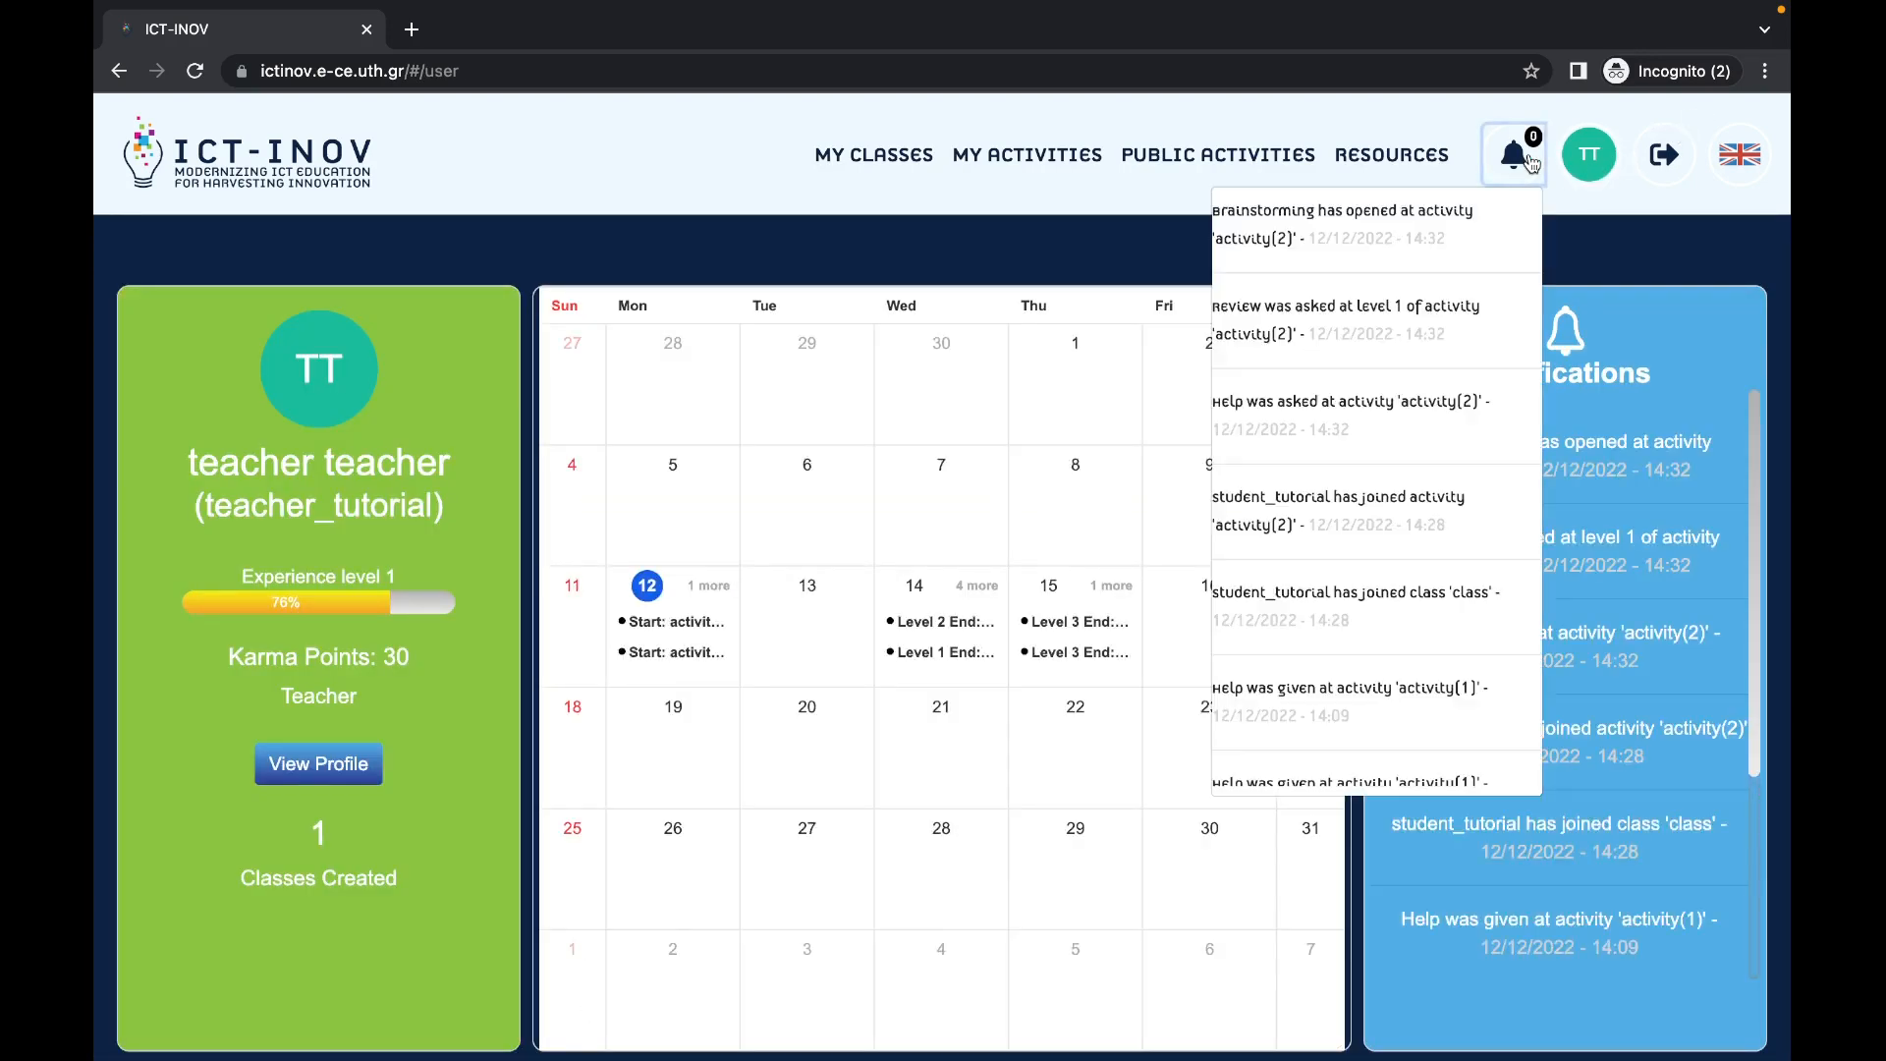
click(1430, 313)
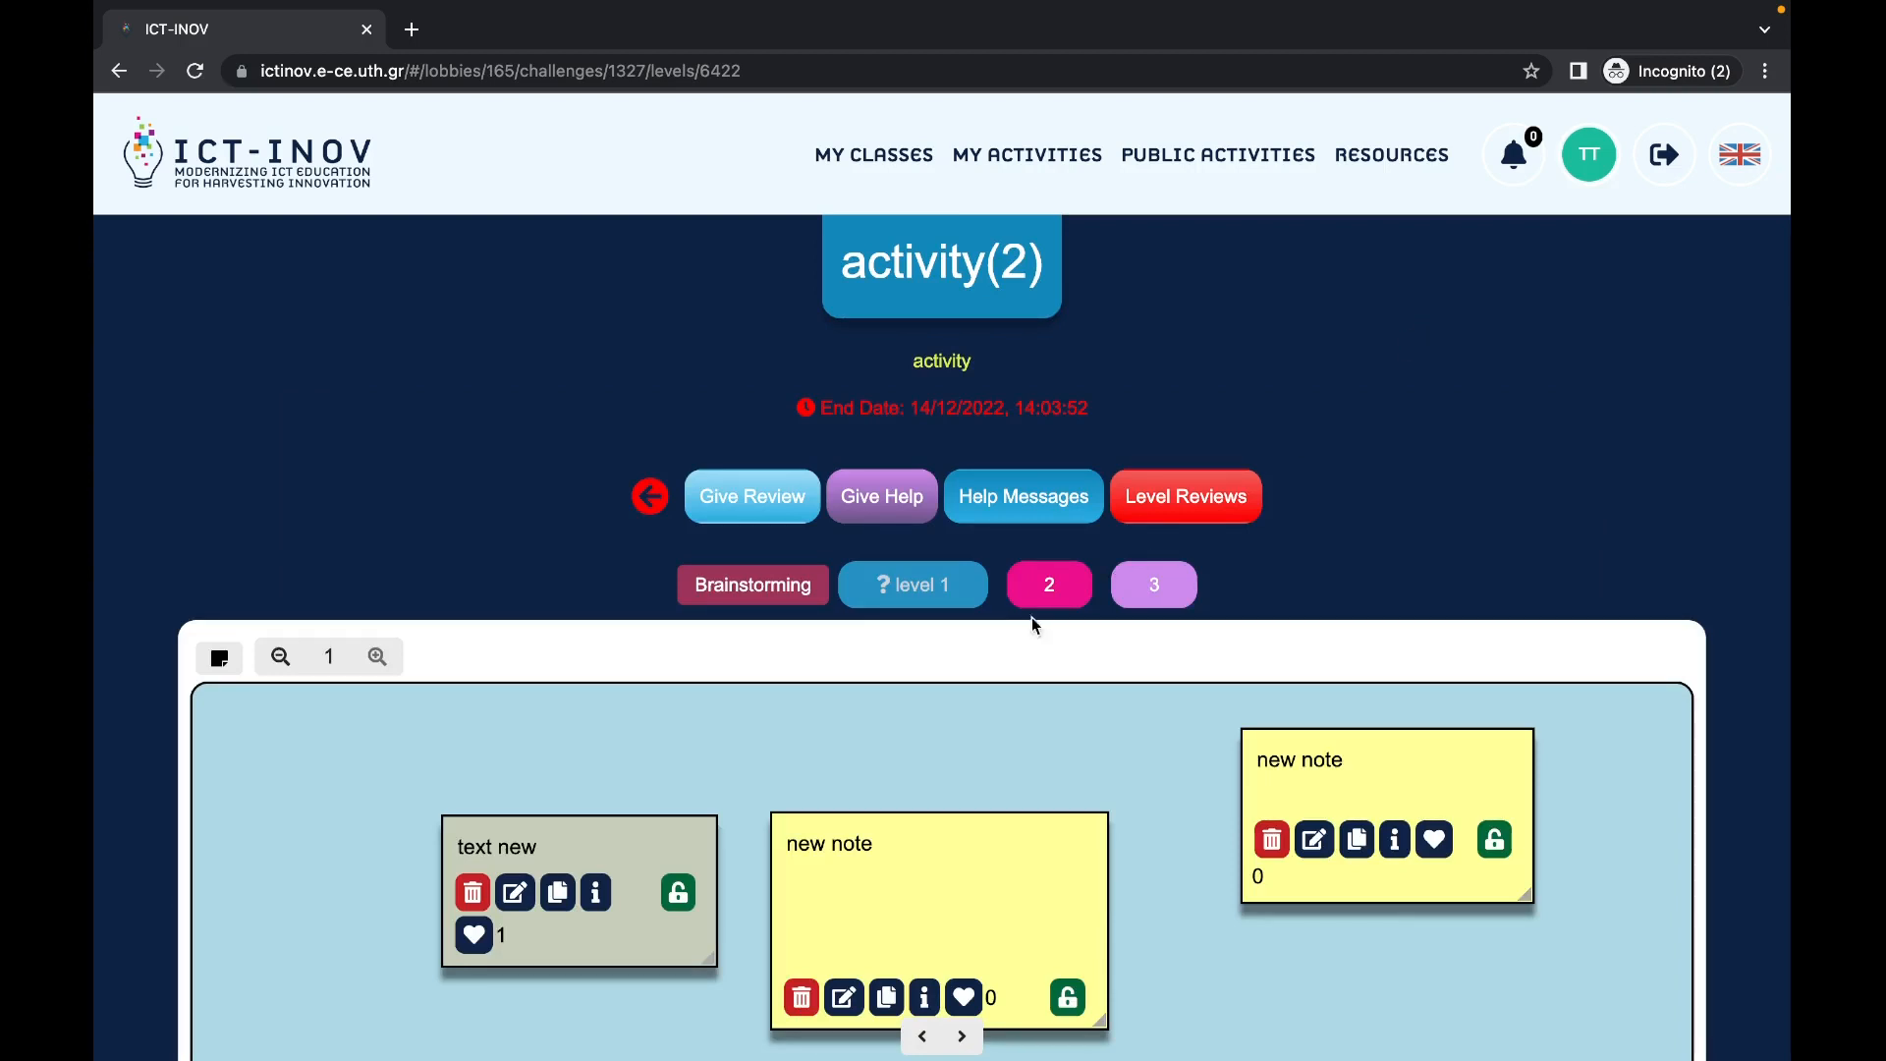
Step: Submit a Fail review of level 1 with the comment 'fail'
scroll(1016, 625, down, 1)
click(776, 454)
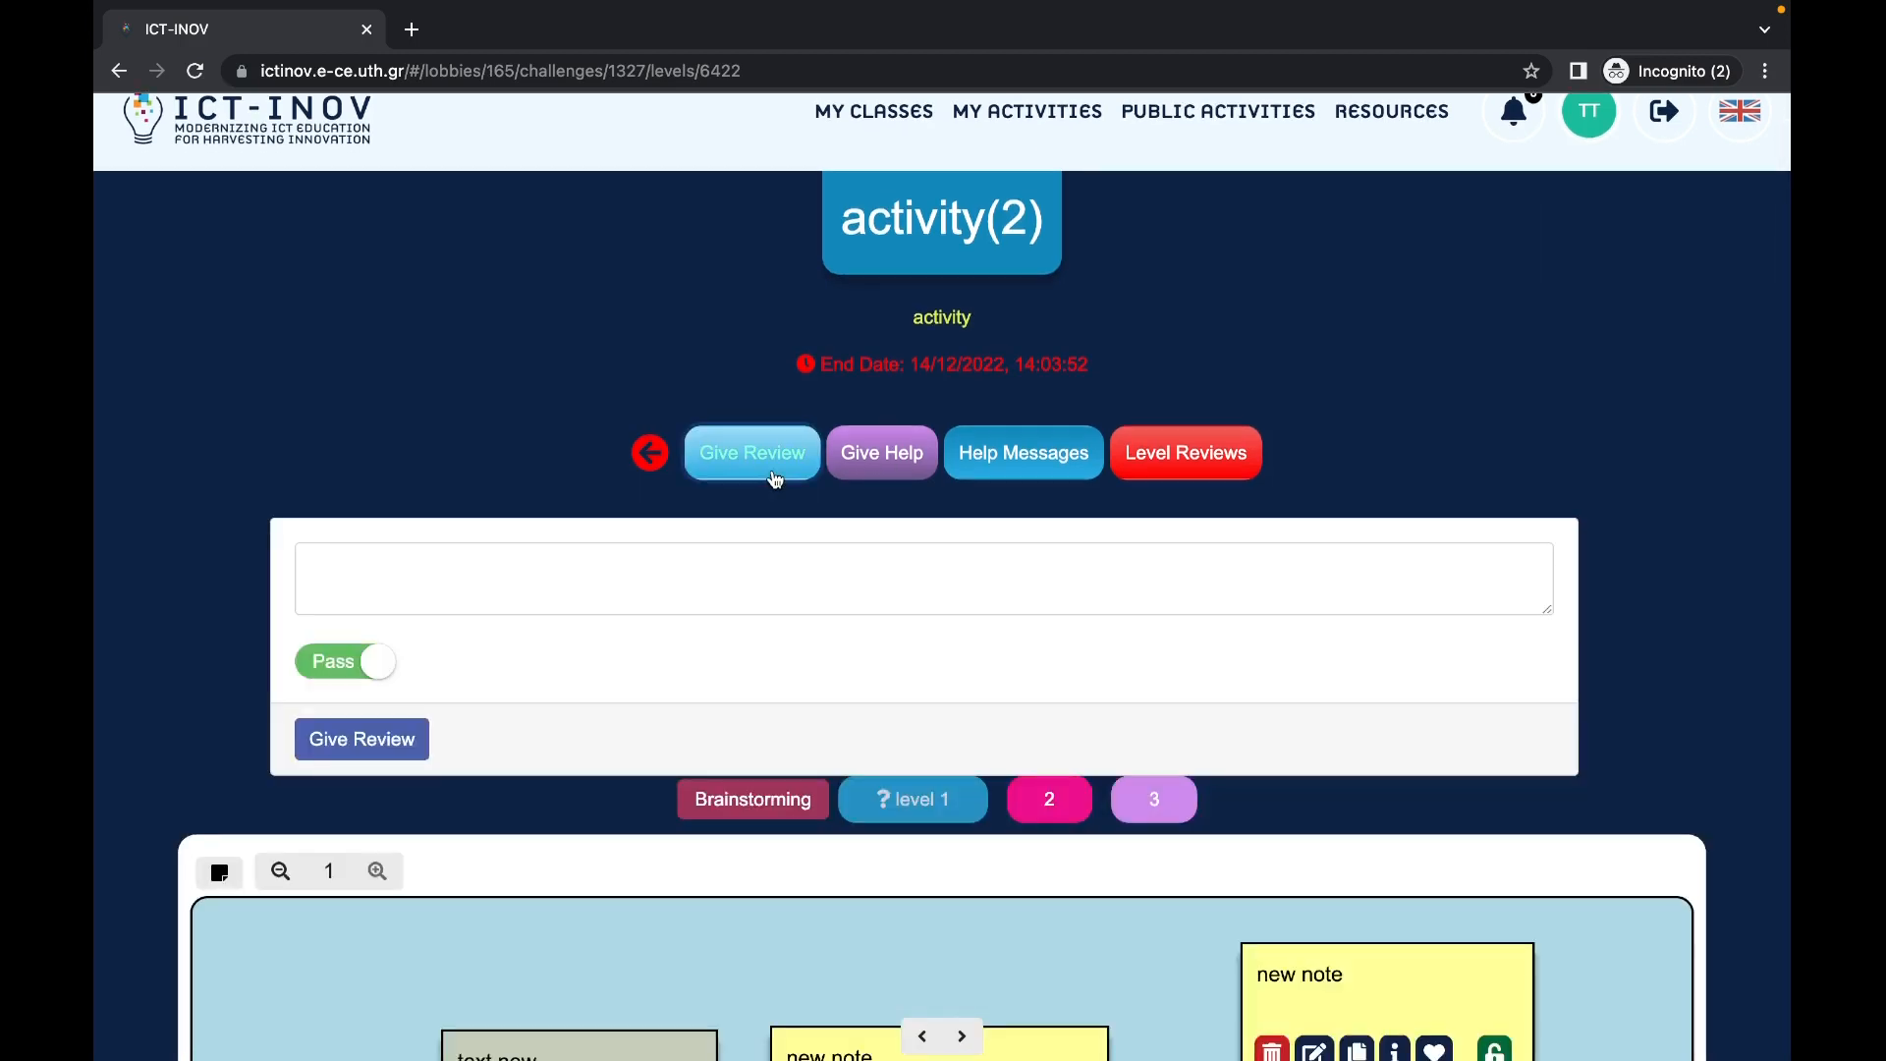
click(623, 569)
click(346, 658)
click(401, 576)
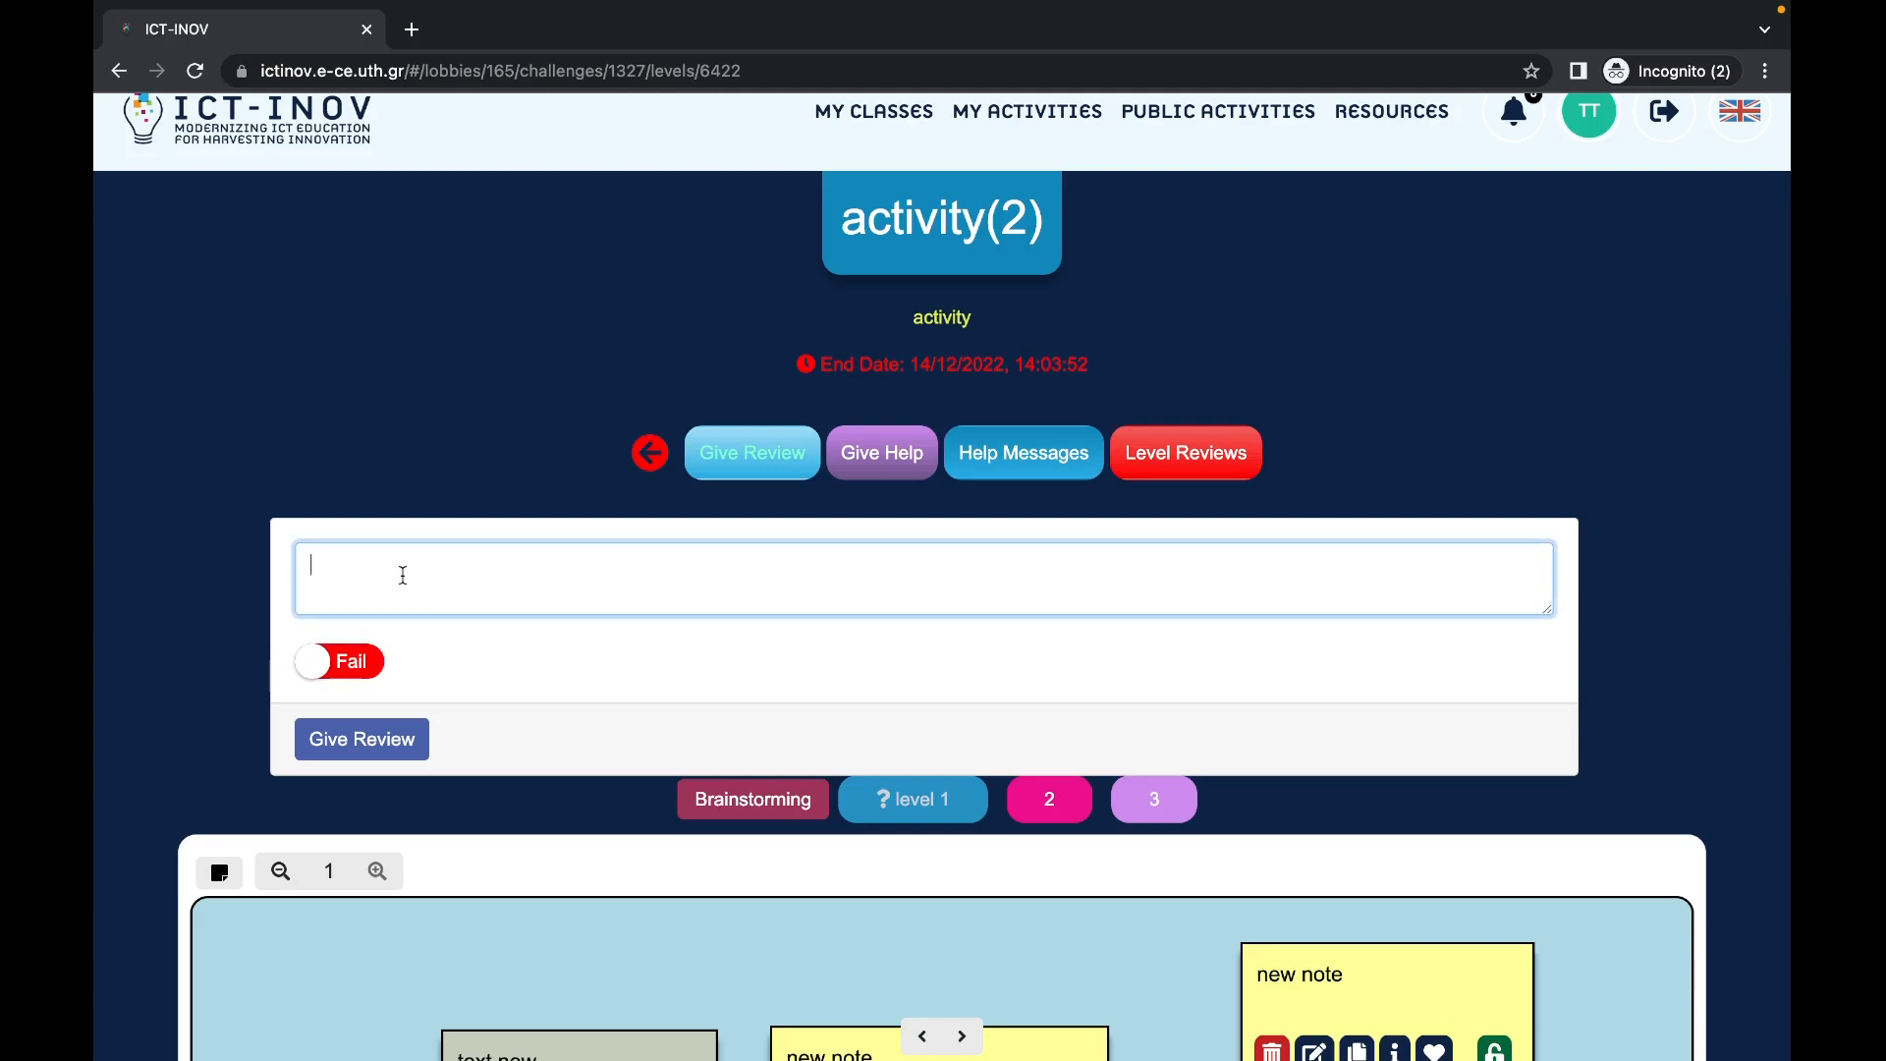
text(fail)
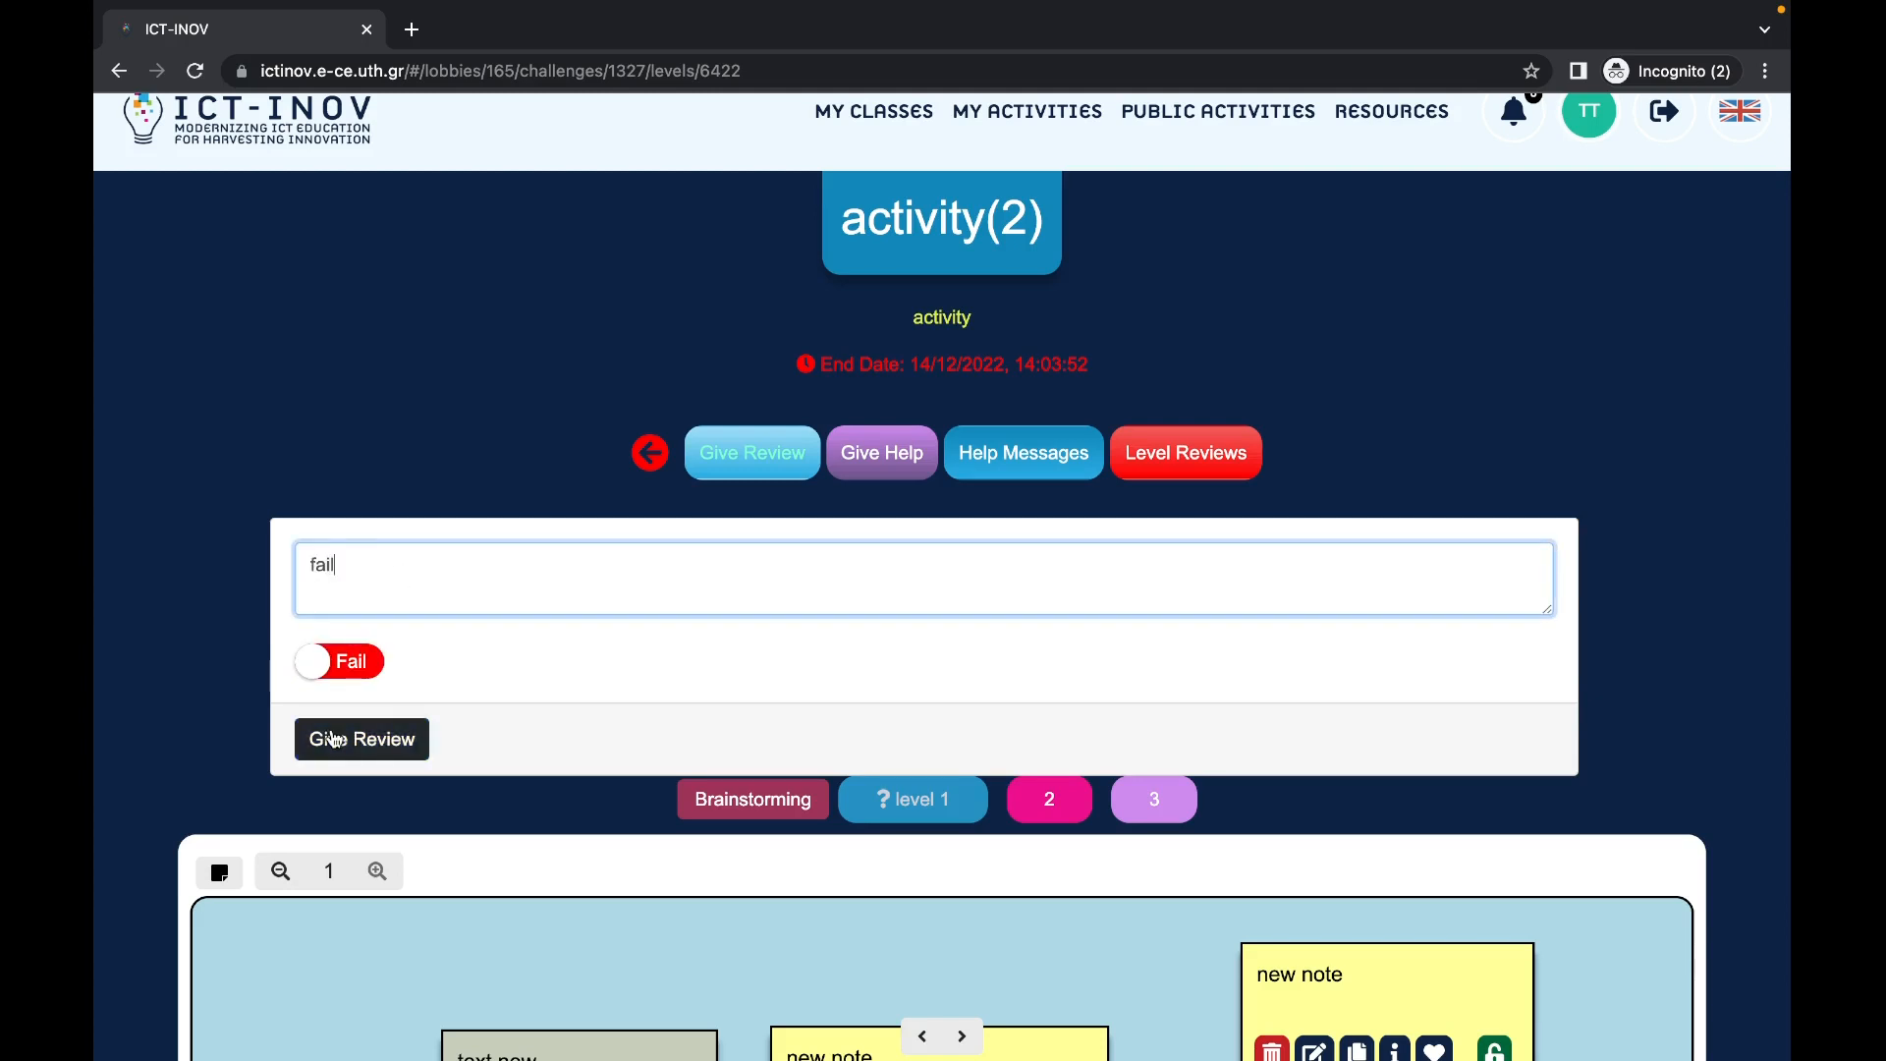
click(361, 739)
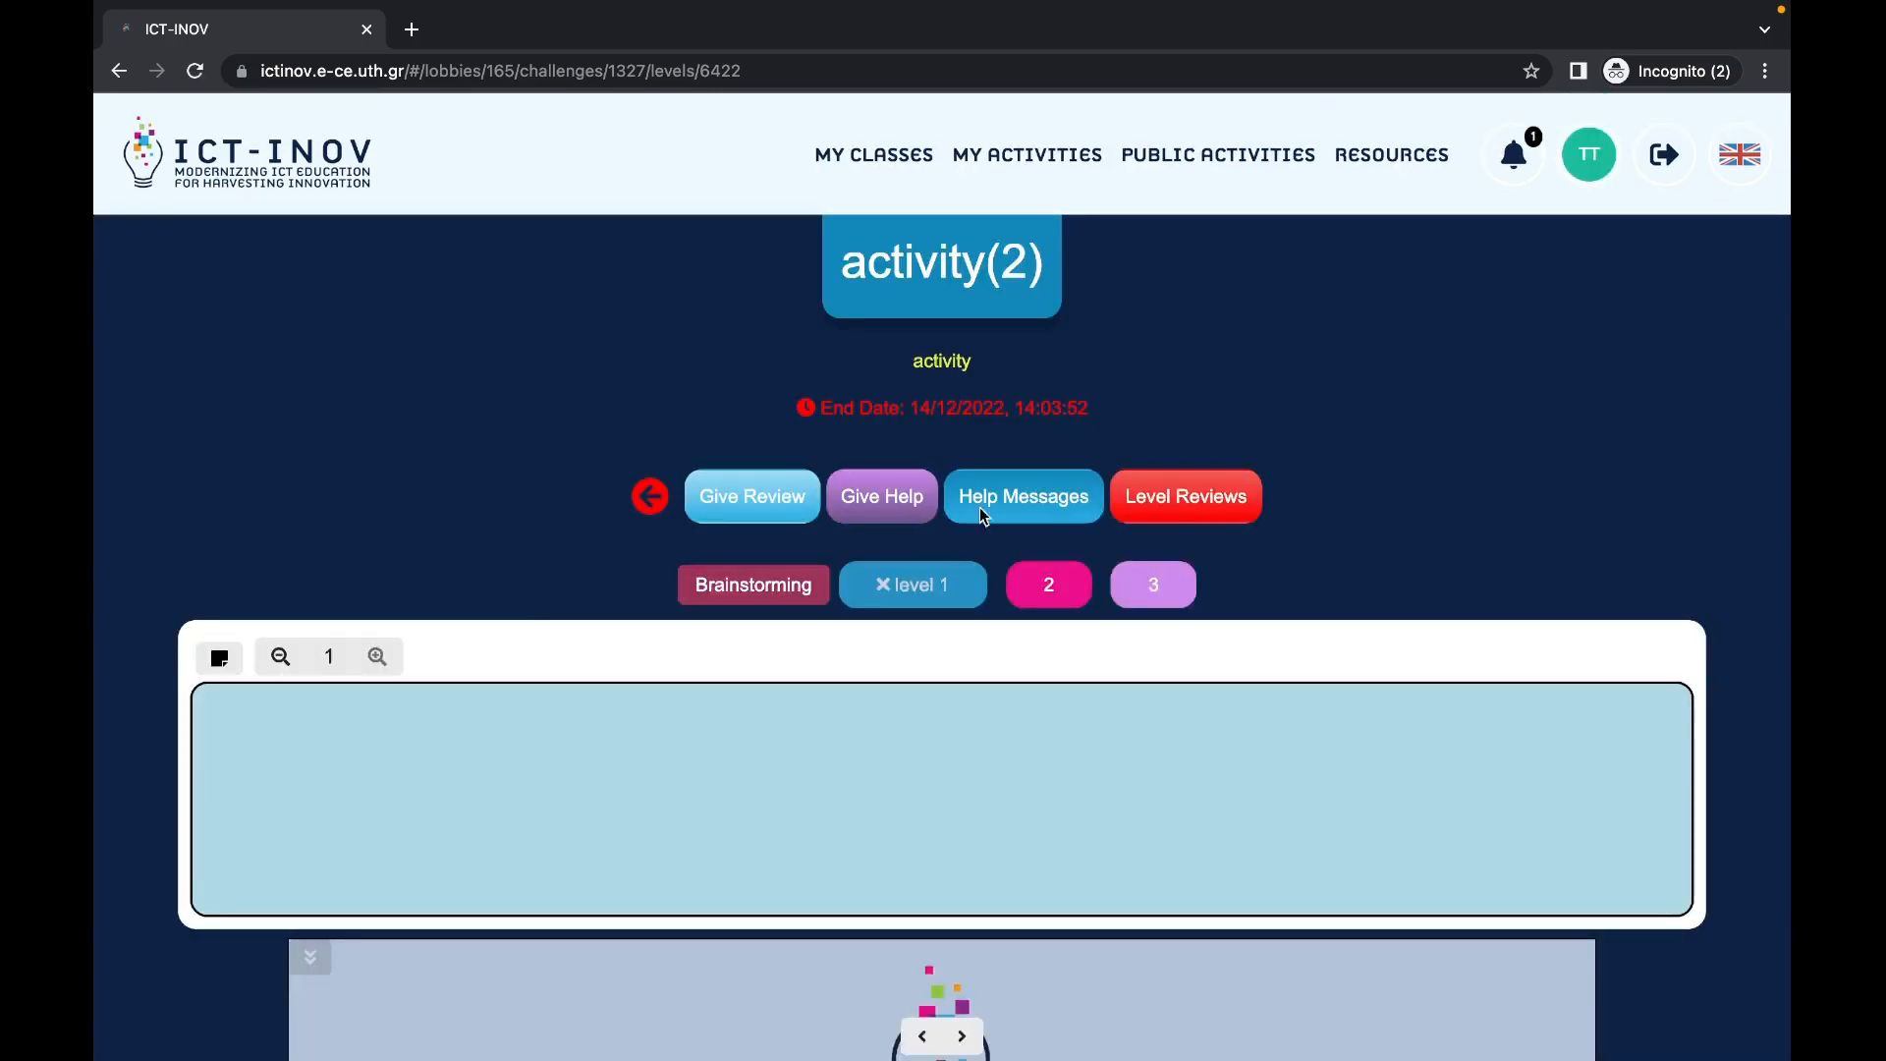
Step: Confirm the fail review appears under Level Reviews, then return to My Classes
click(934, 599)
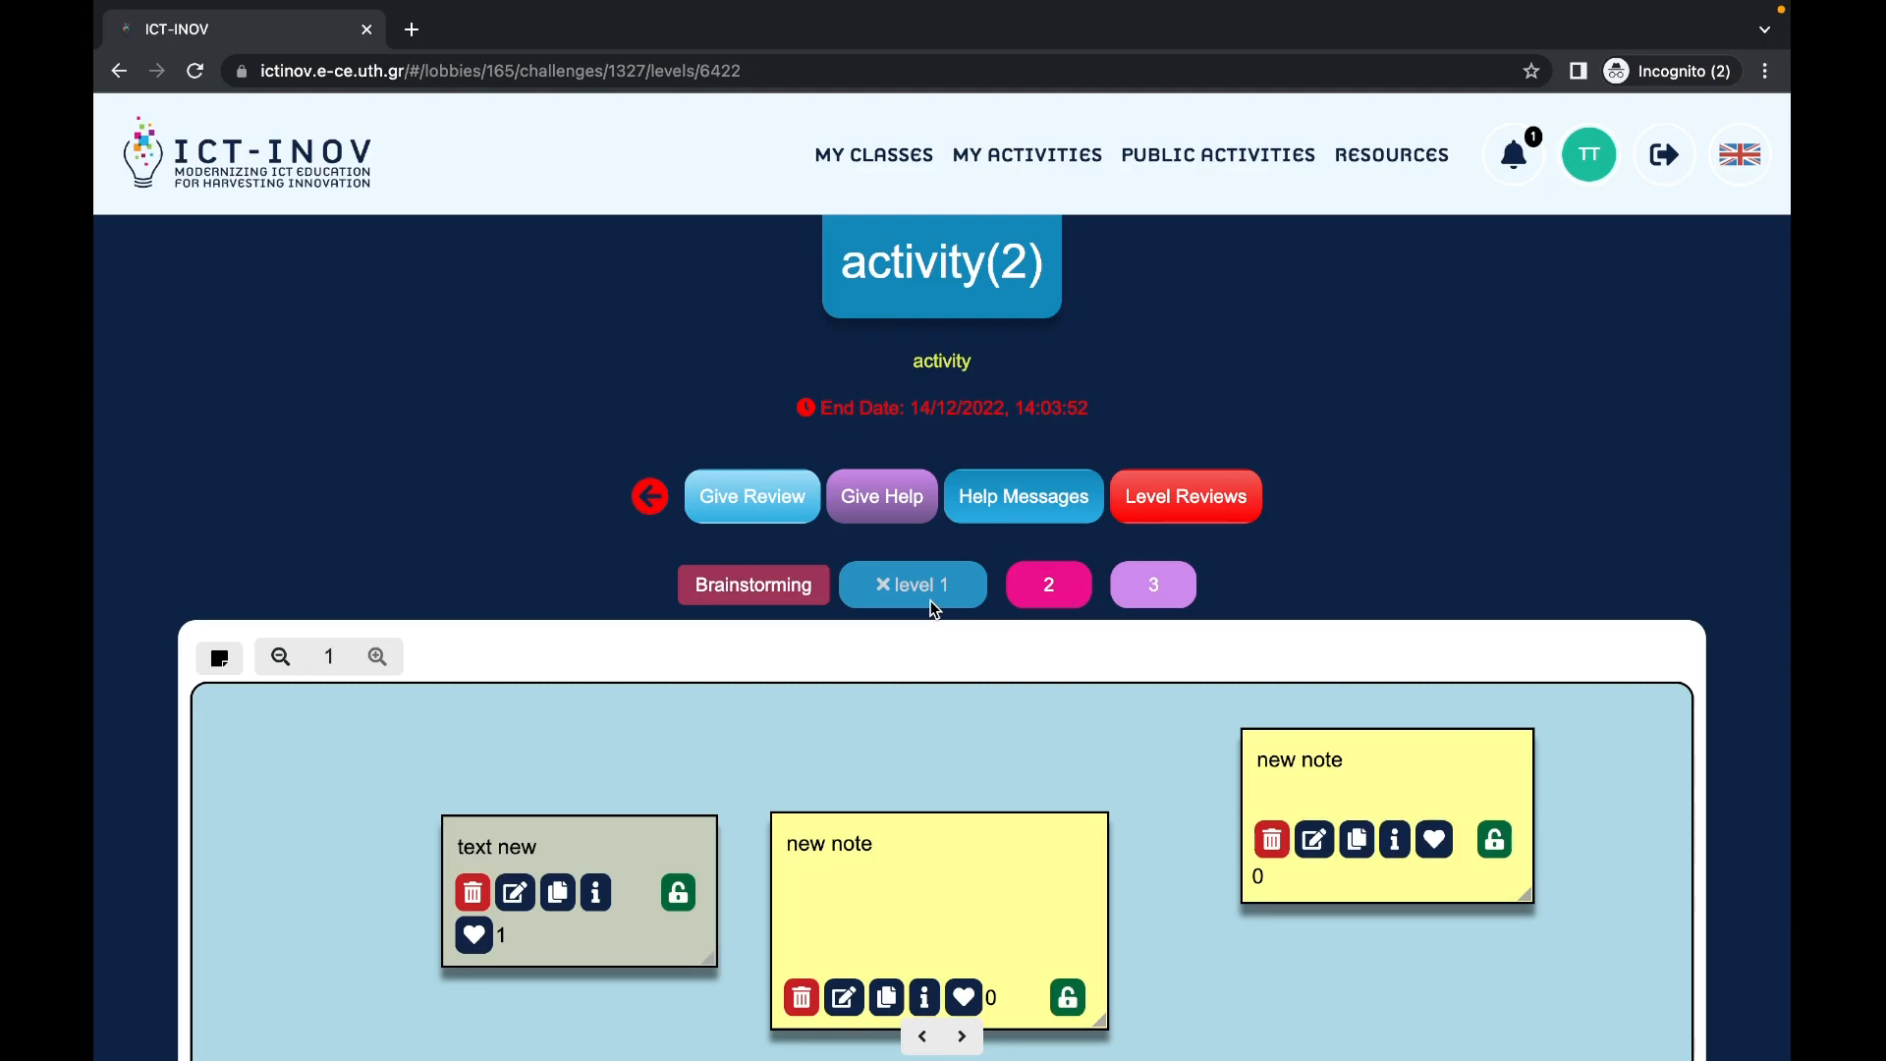
click(1154, 497)
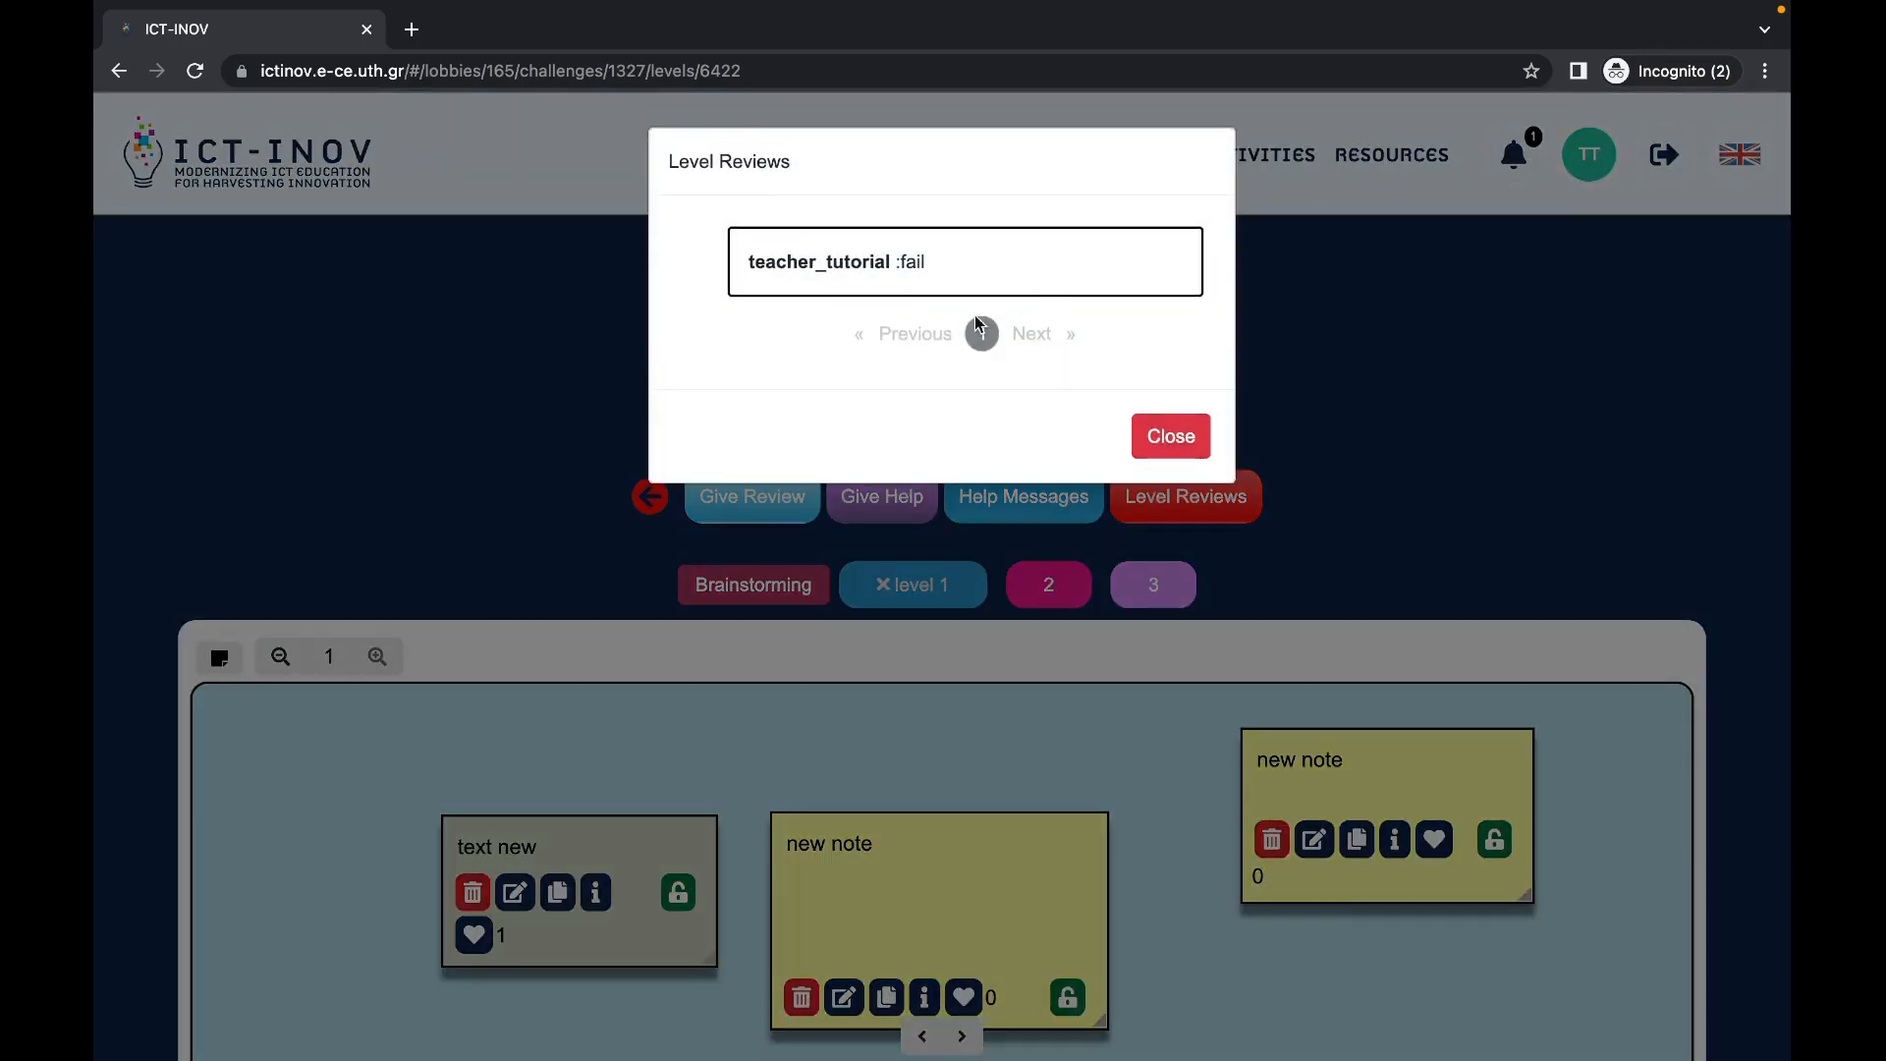
click(1188, 438)
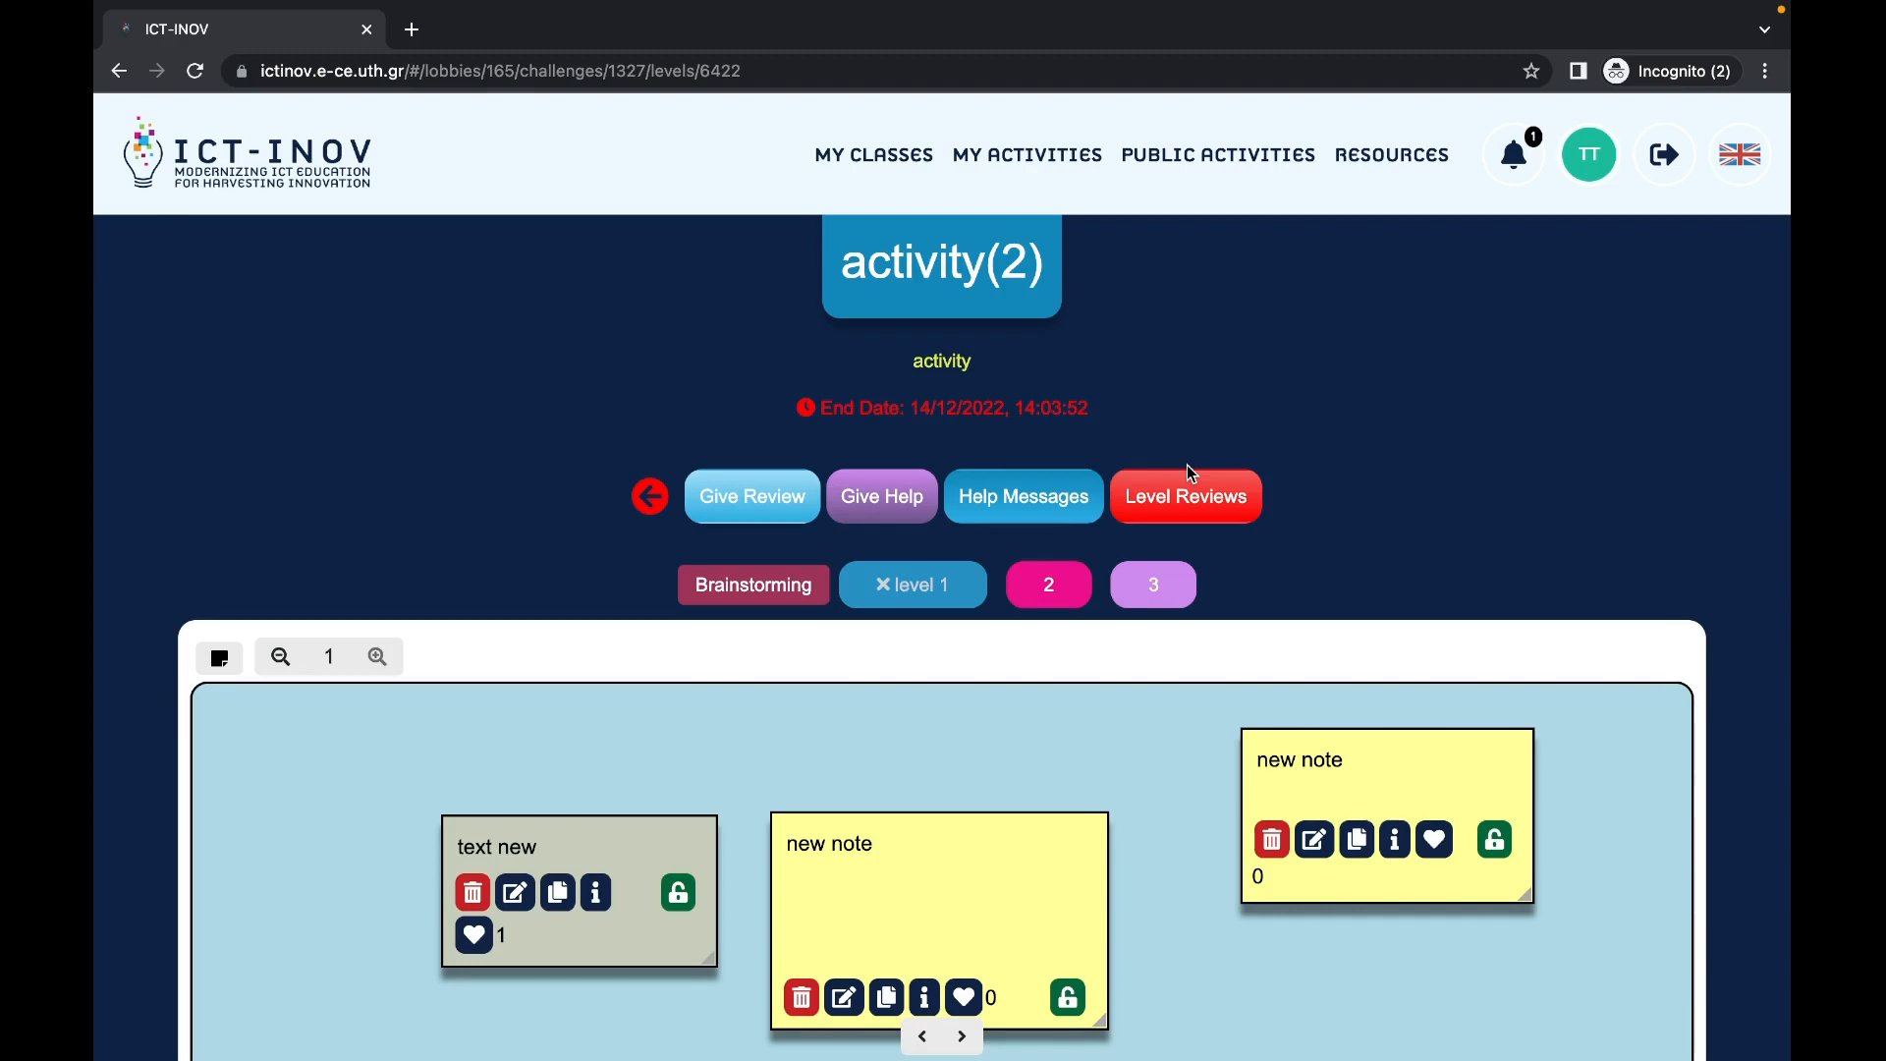
click(901, 160)
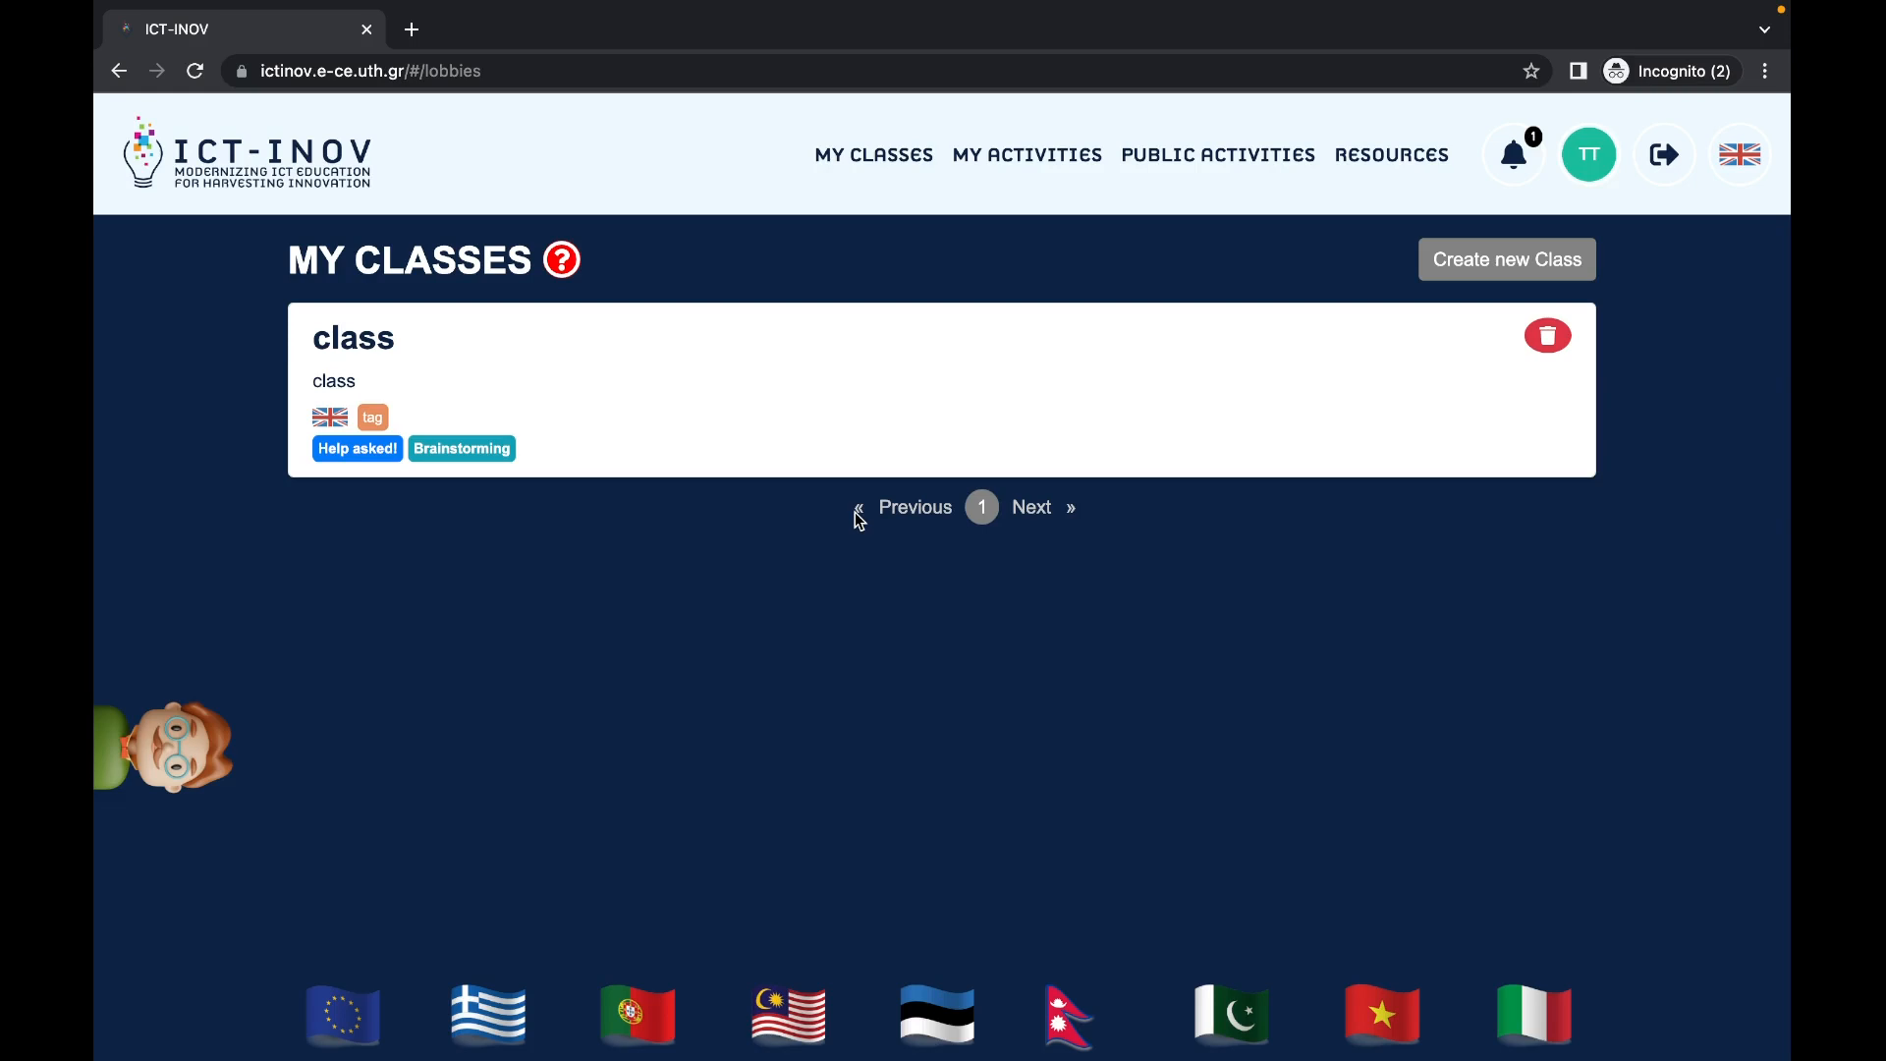
Step: Open the class, enter activity(2) and read the student's help messages
click(828, 403)
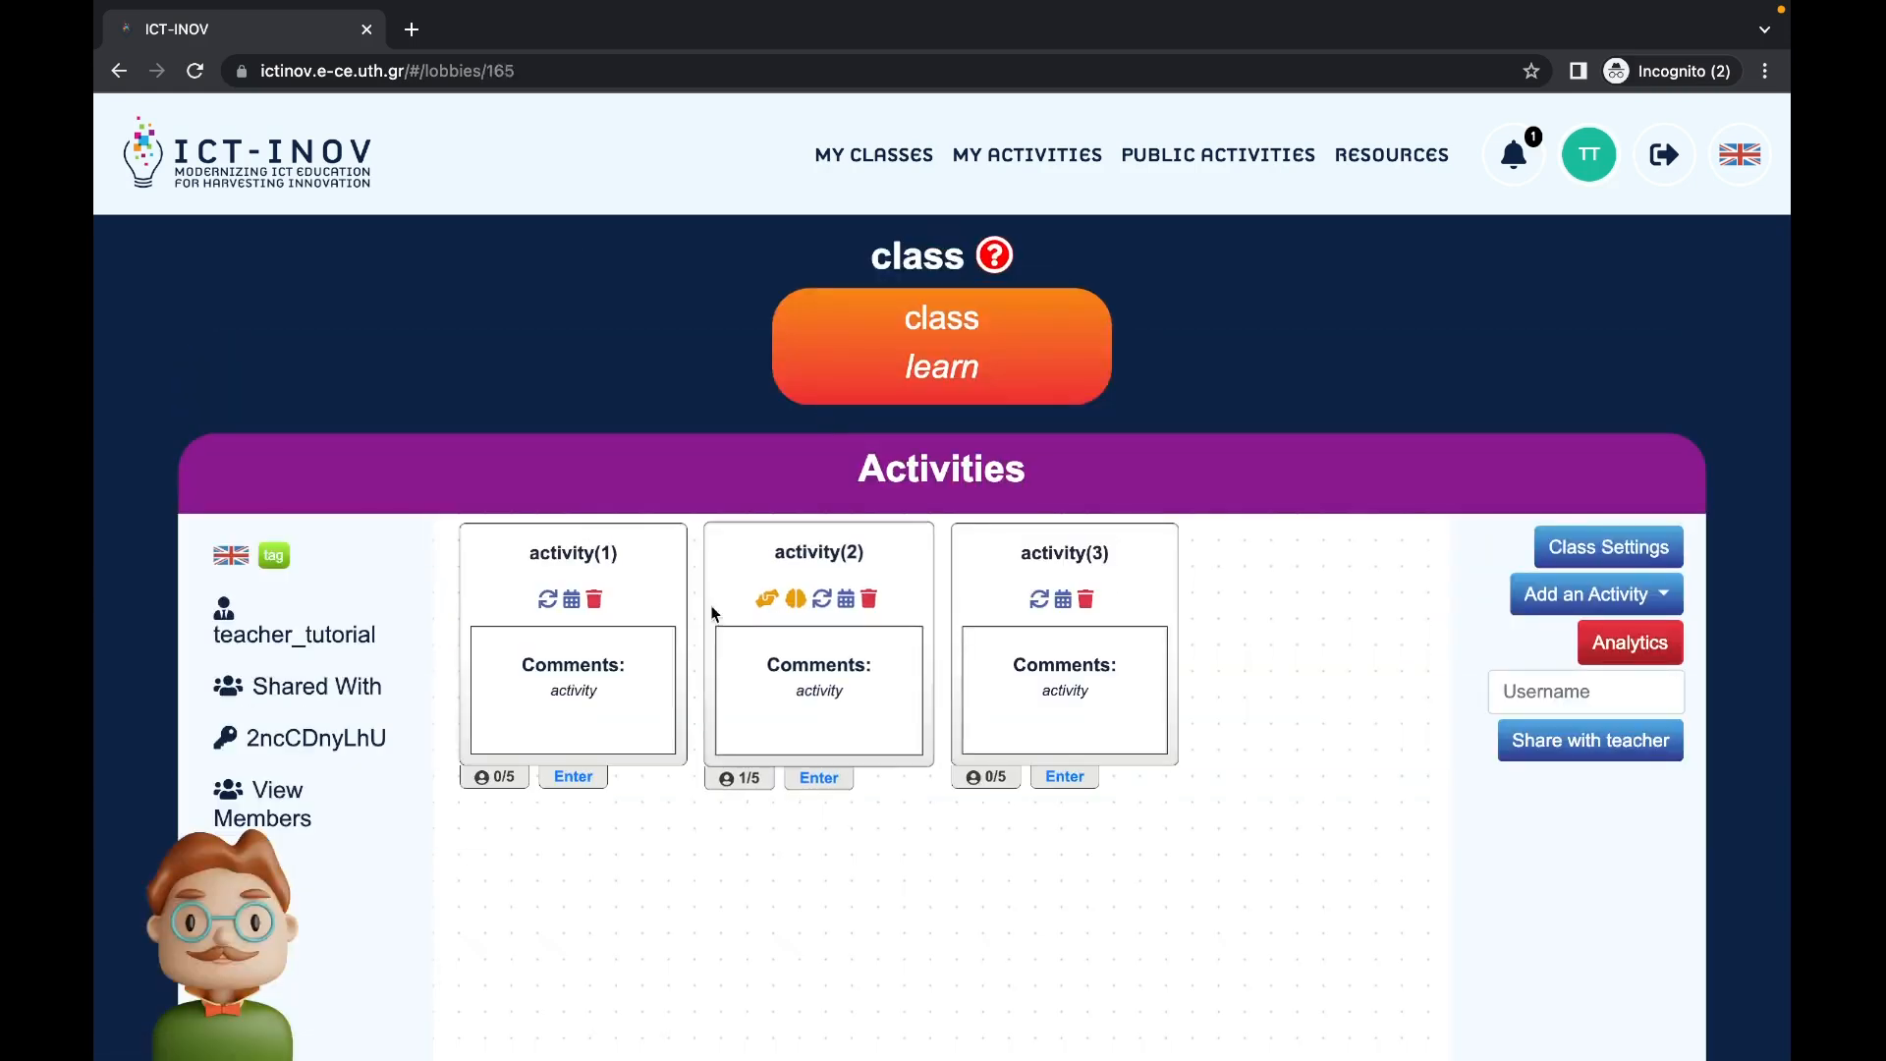
click(819, 779)
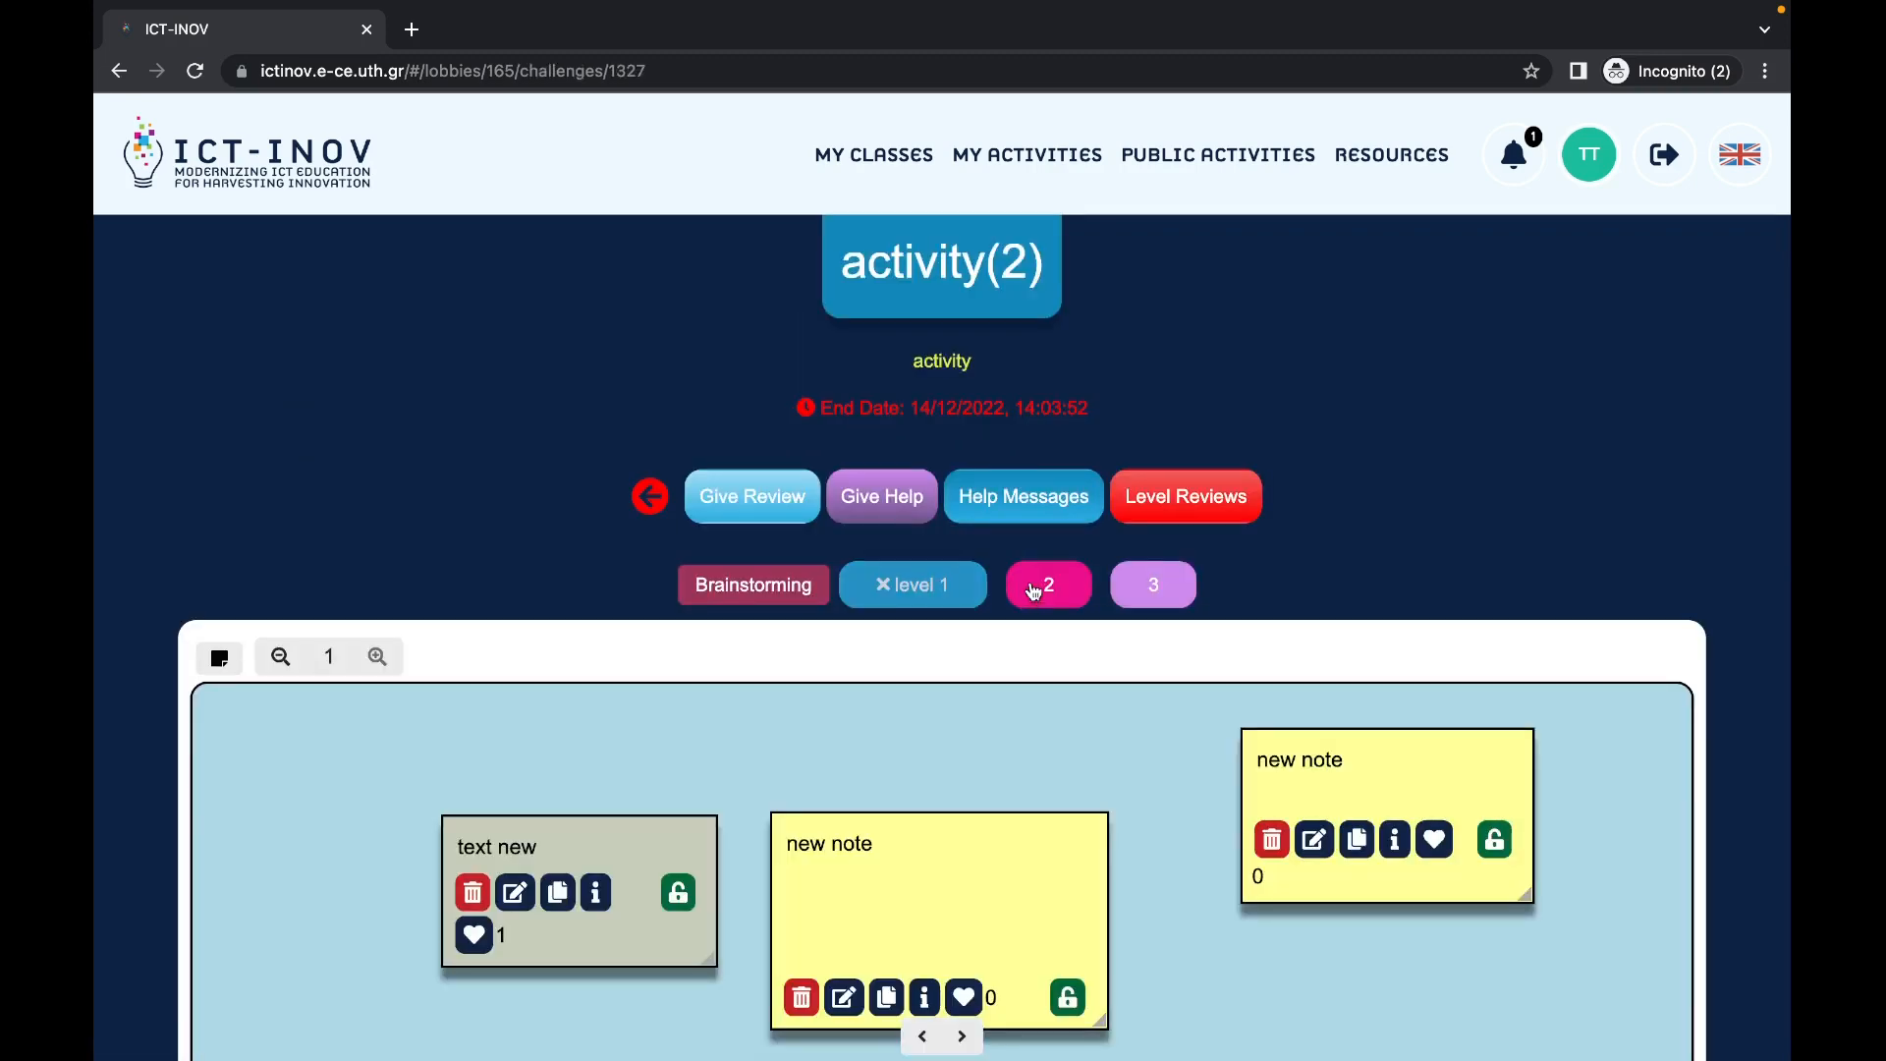
click(1028, 509)
click(1171, 426)
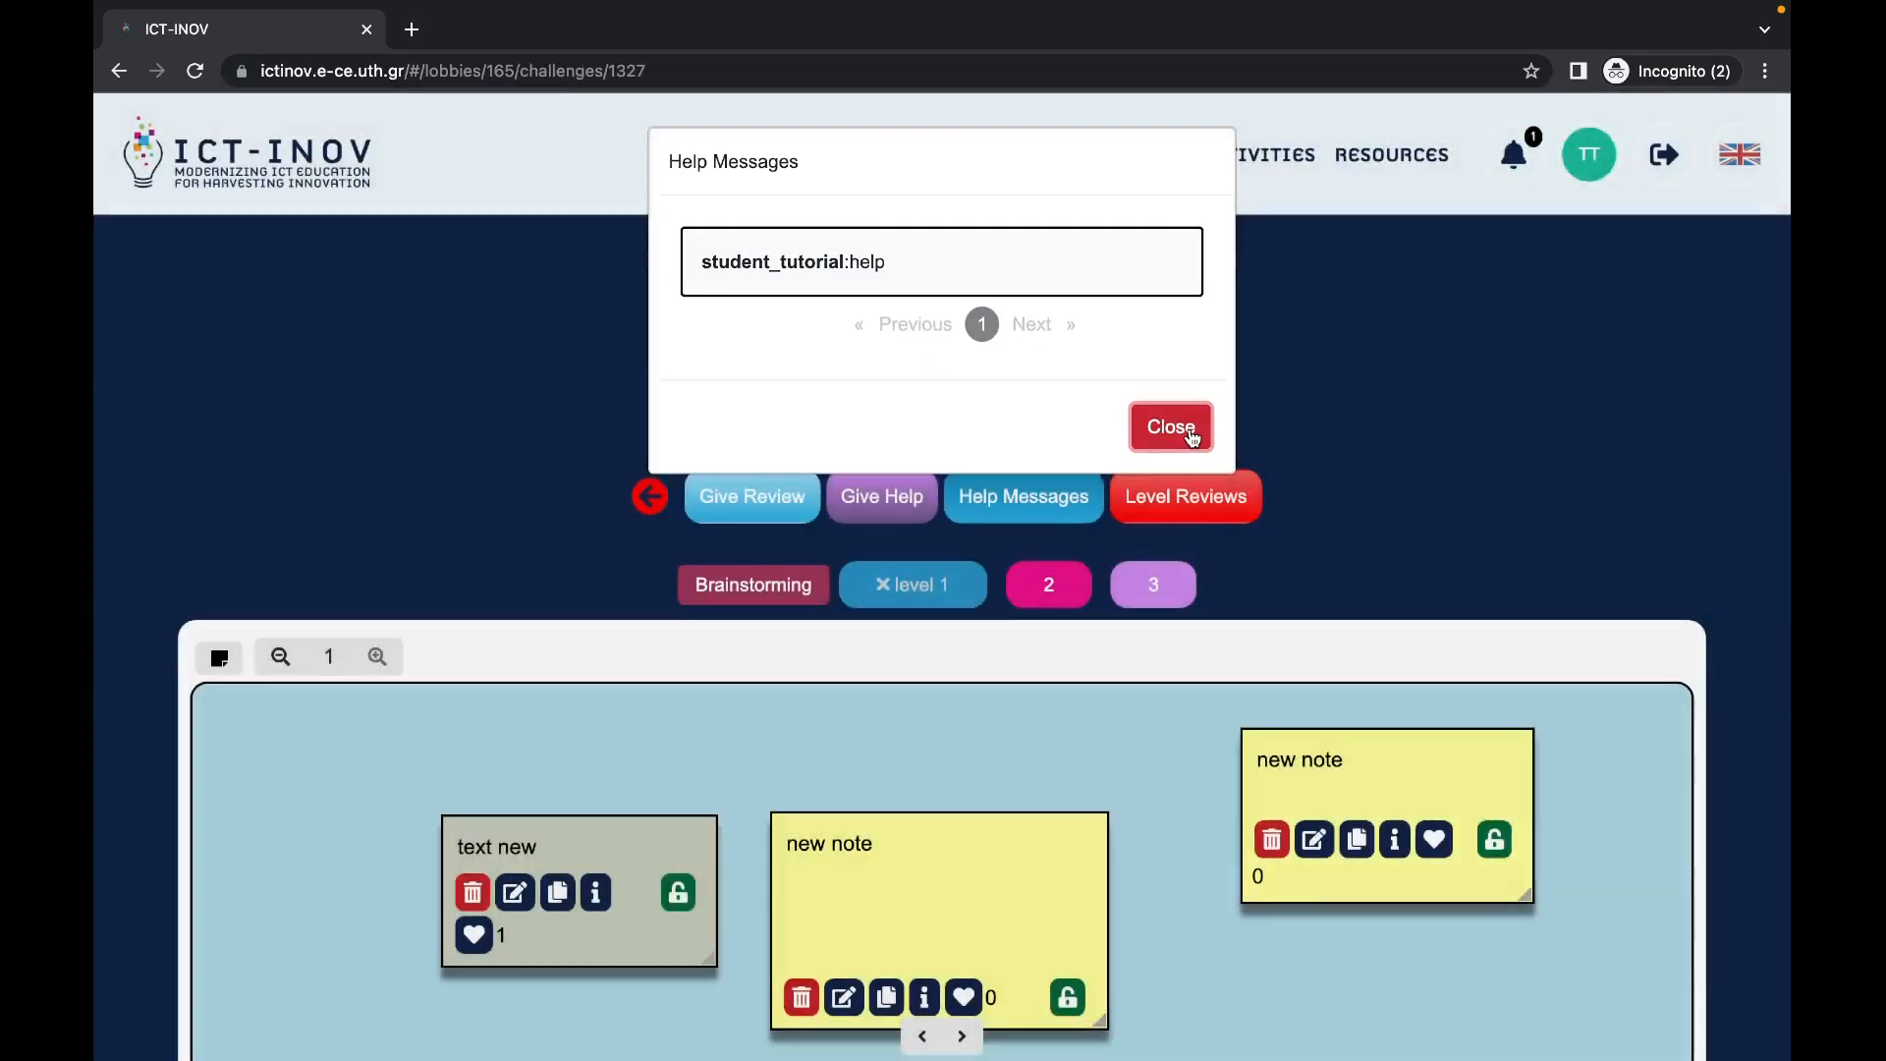
Step: Reply with the help message 'some help', then return to My Classes
click(883, 496)
click(609, 630)
text(he)
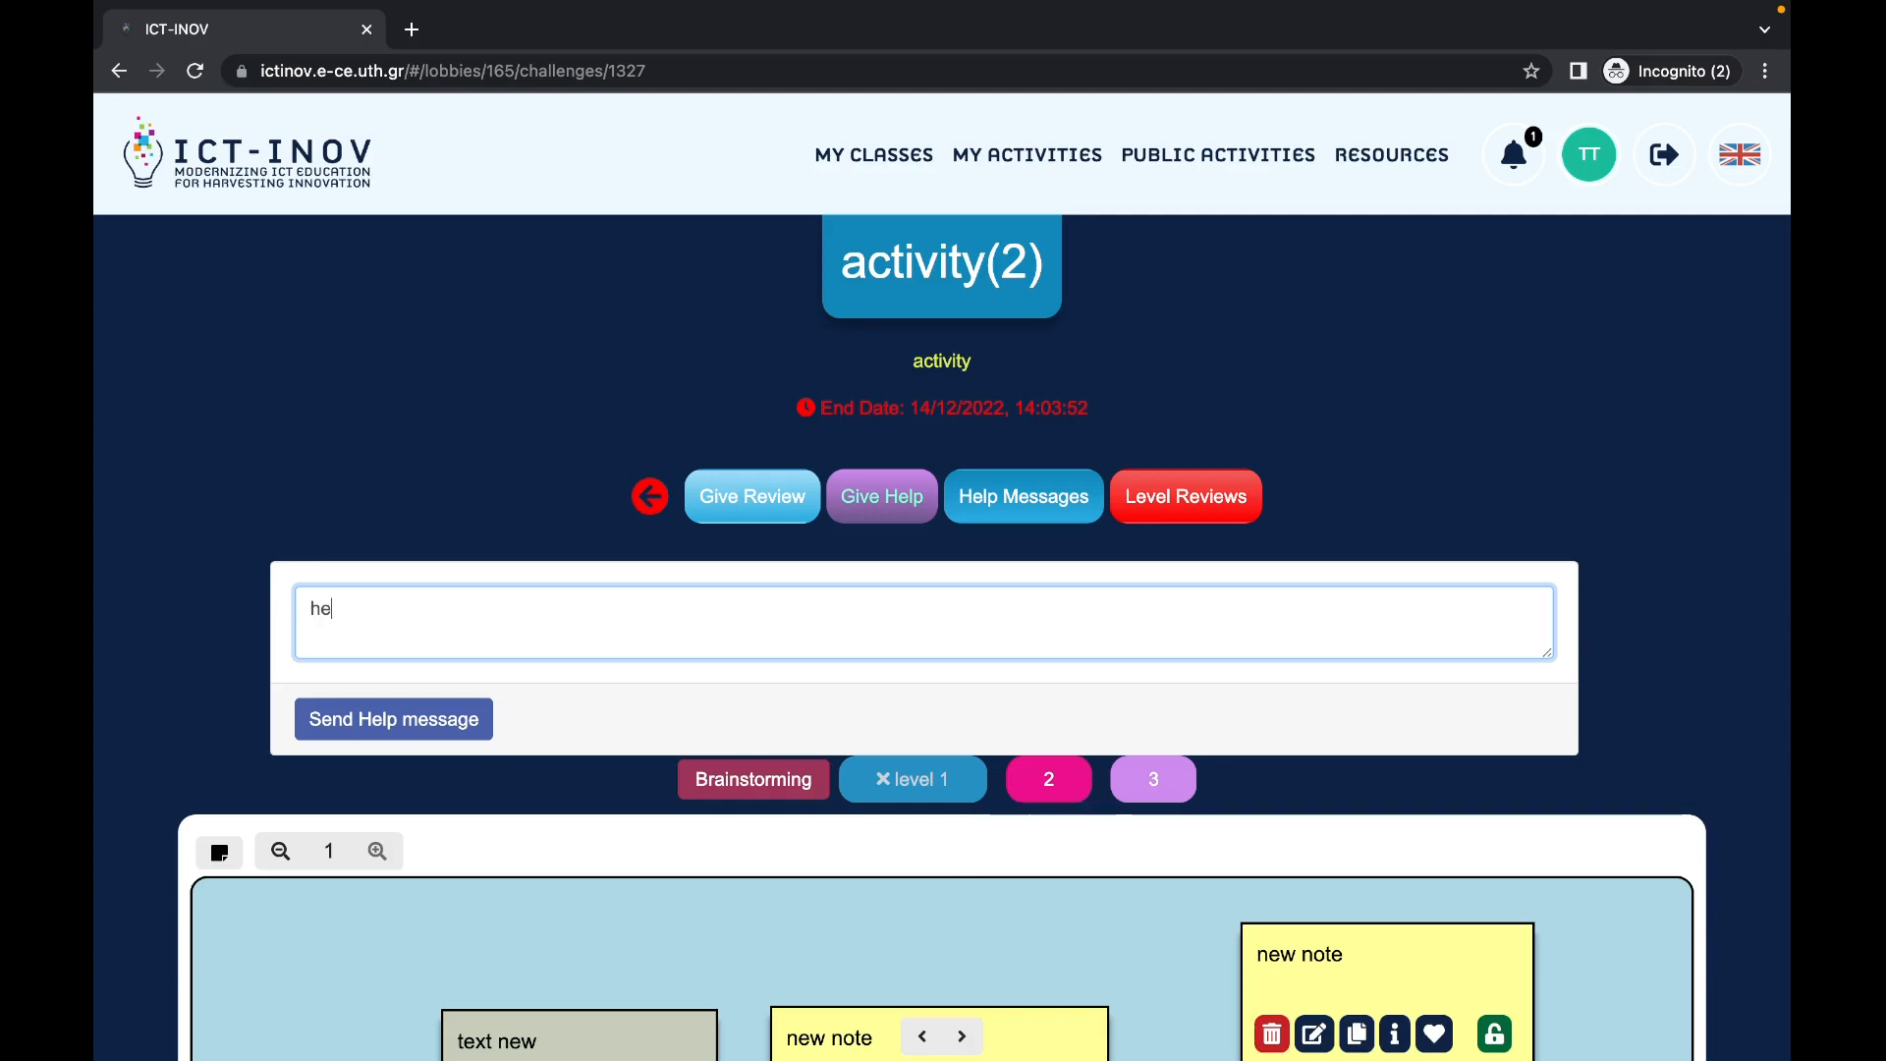
key(BackSpace)
key(BackSpace)
text(some help)
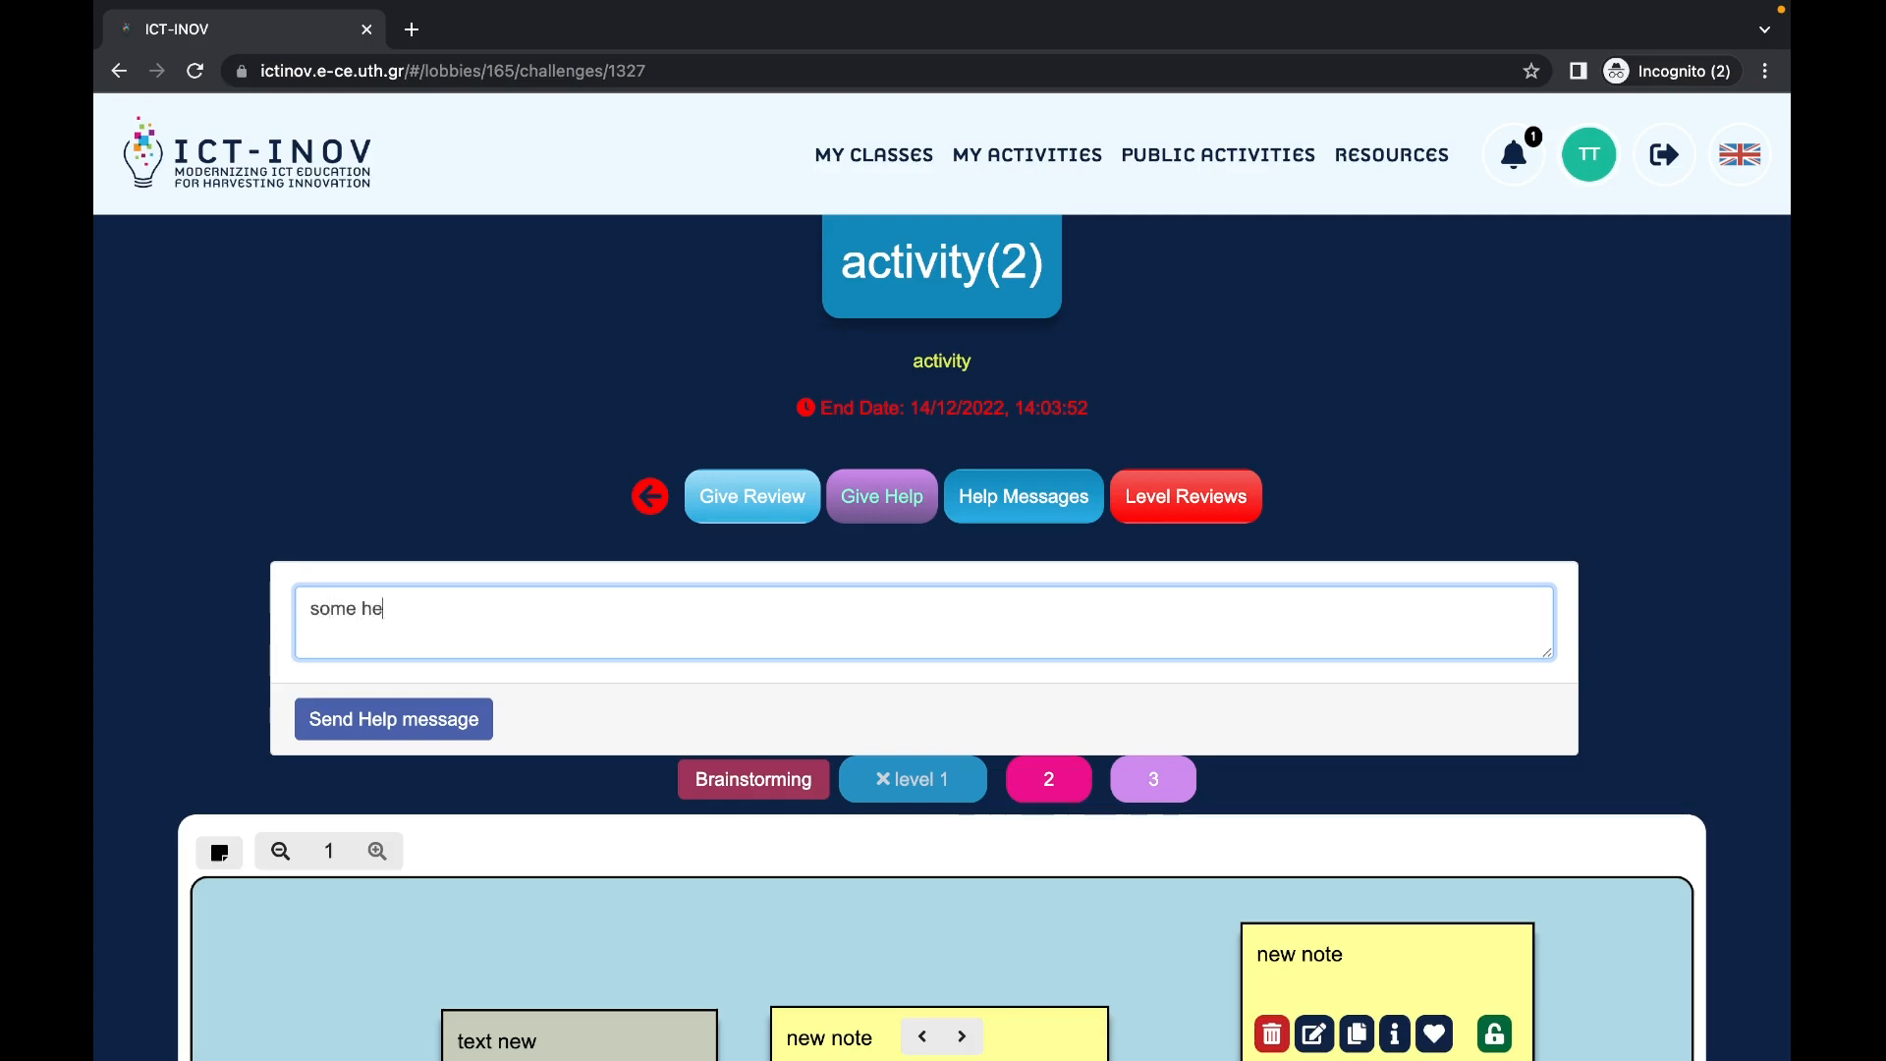
click(440, 725)
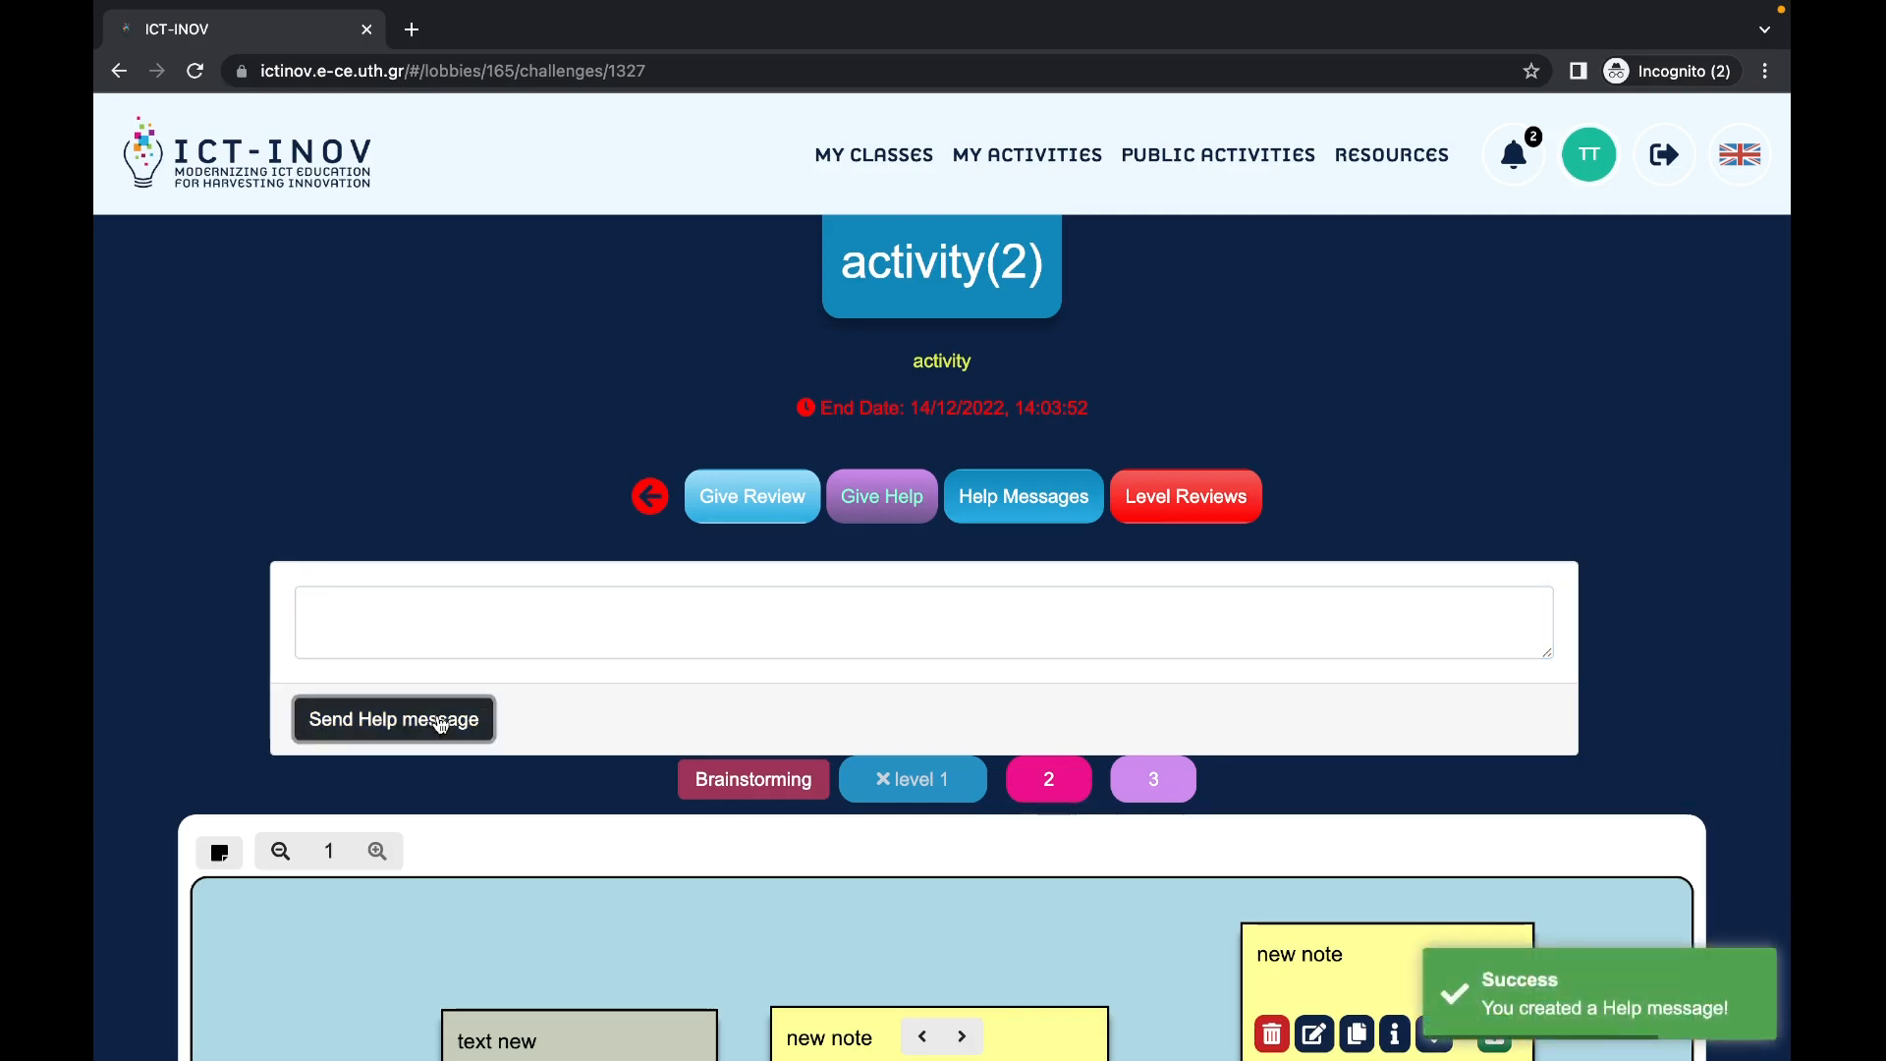
click(880, 162)
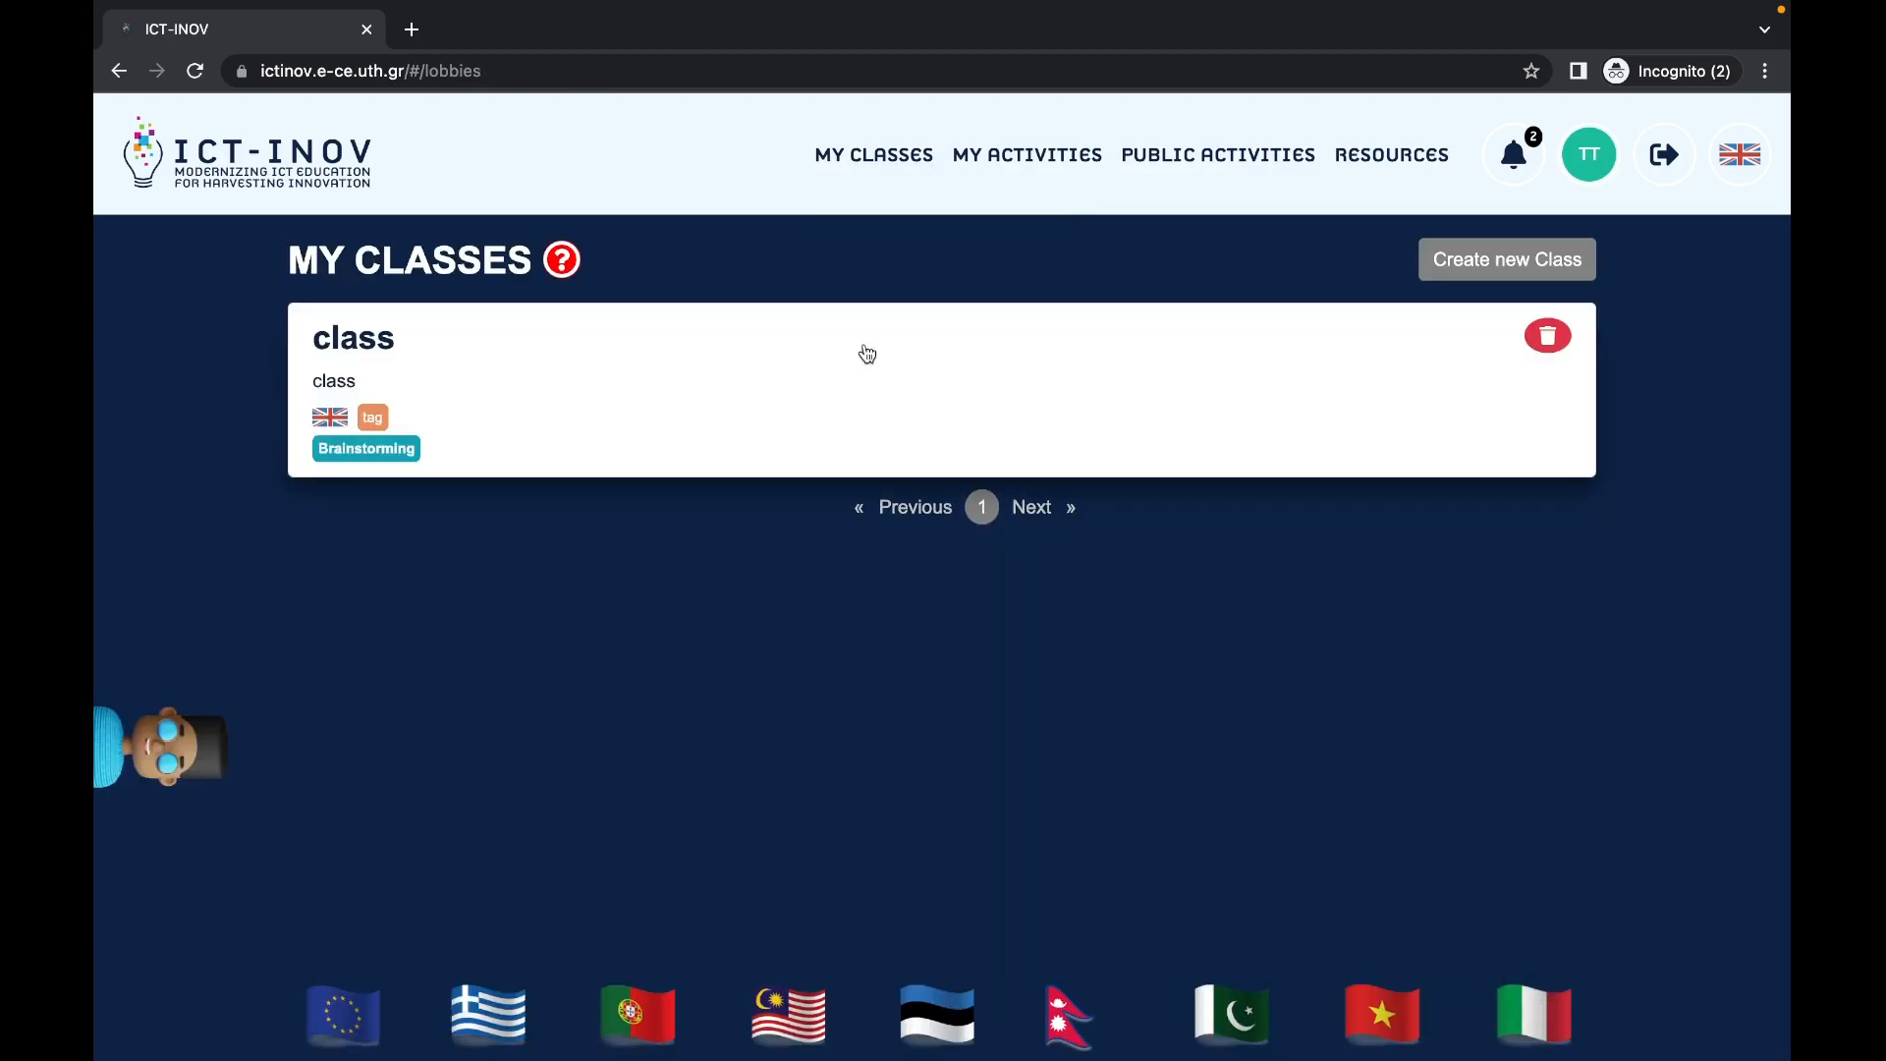
Step: Open the class, briefly show and hide its member list, and open its Analytics page
click(914, 370)
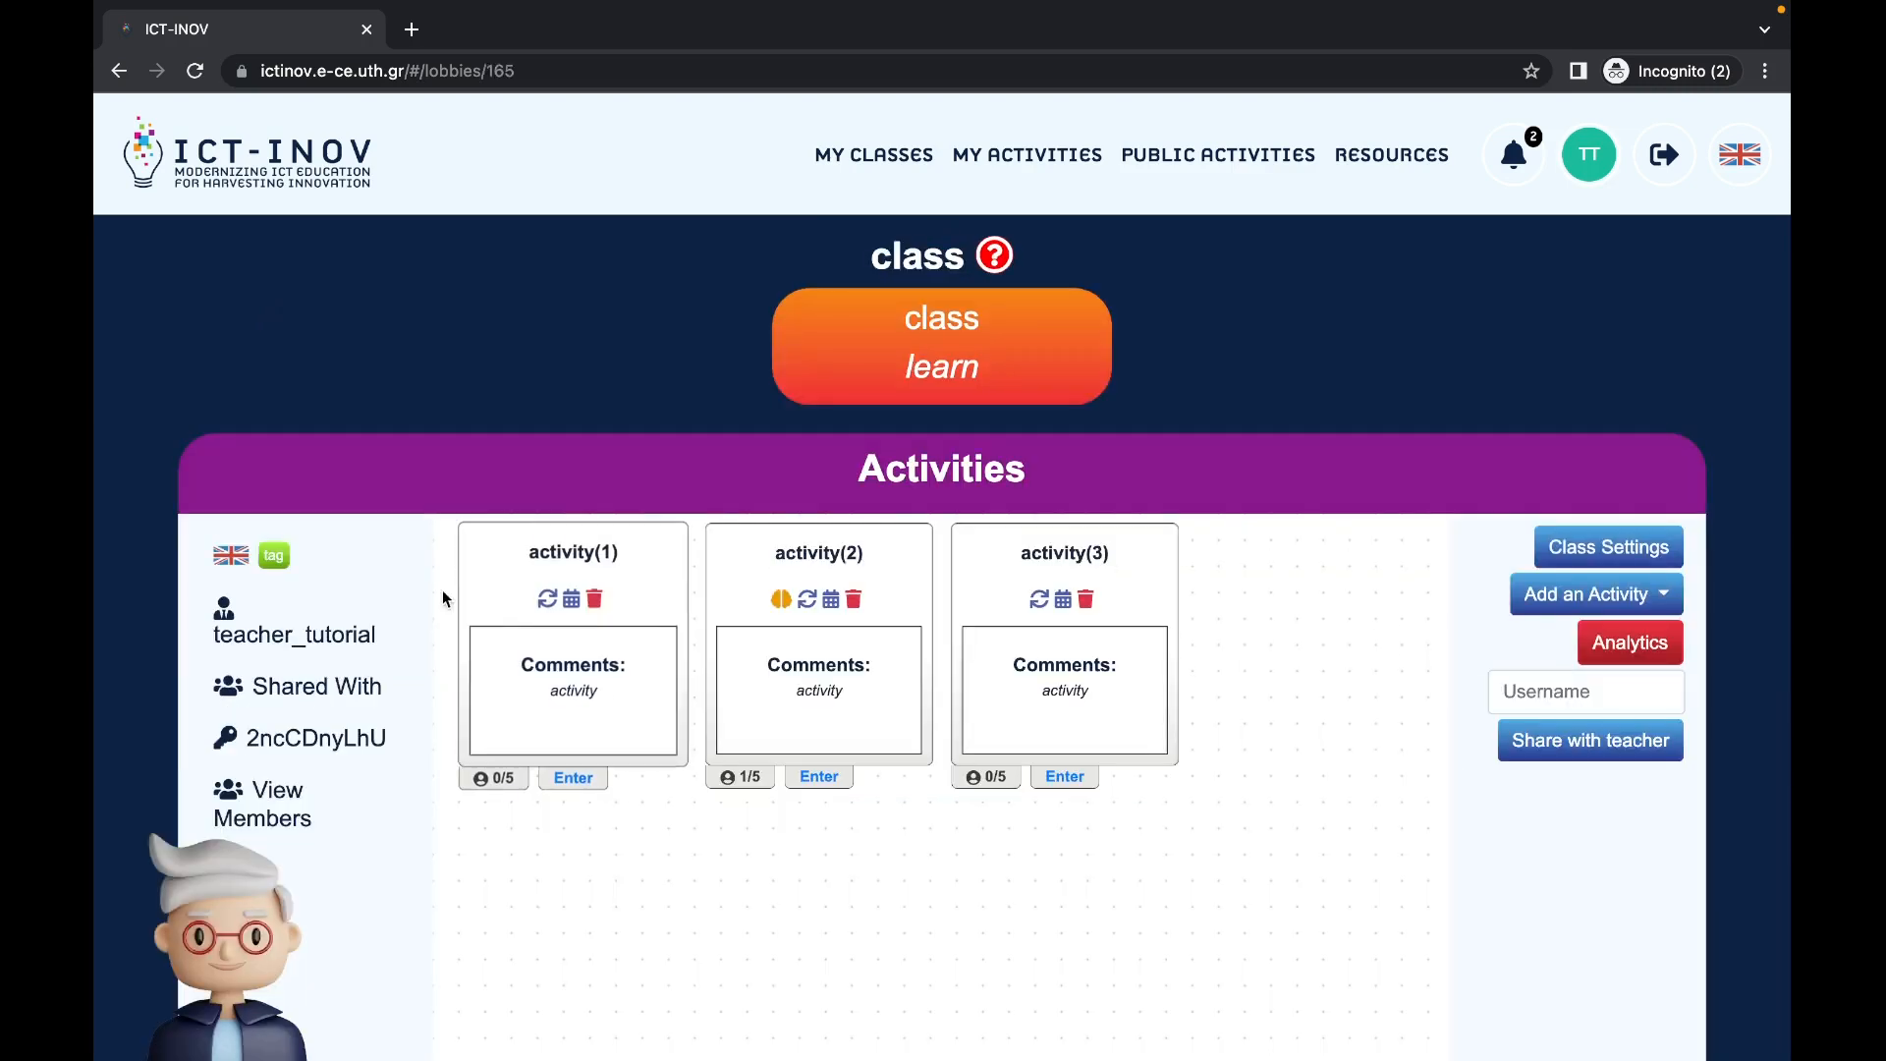
scroll(344, 725, down, 1)
click(241, 673)
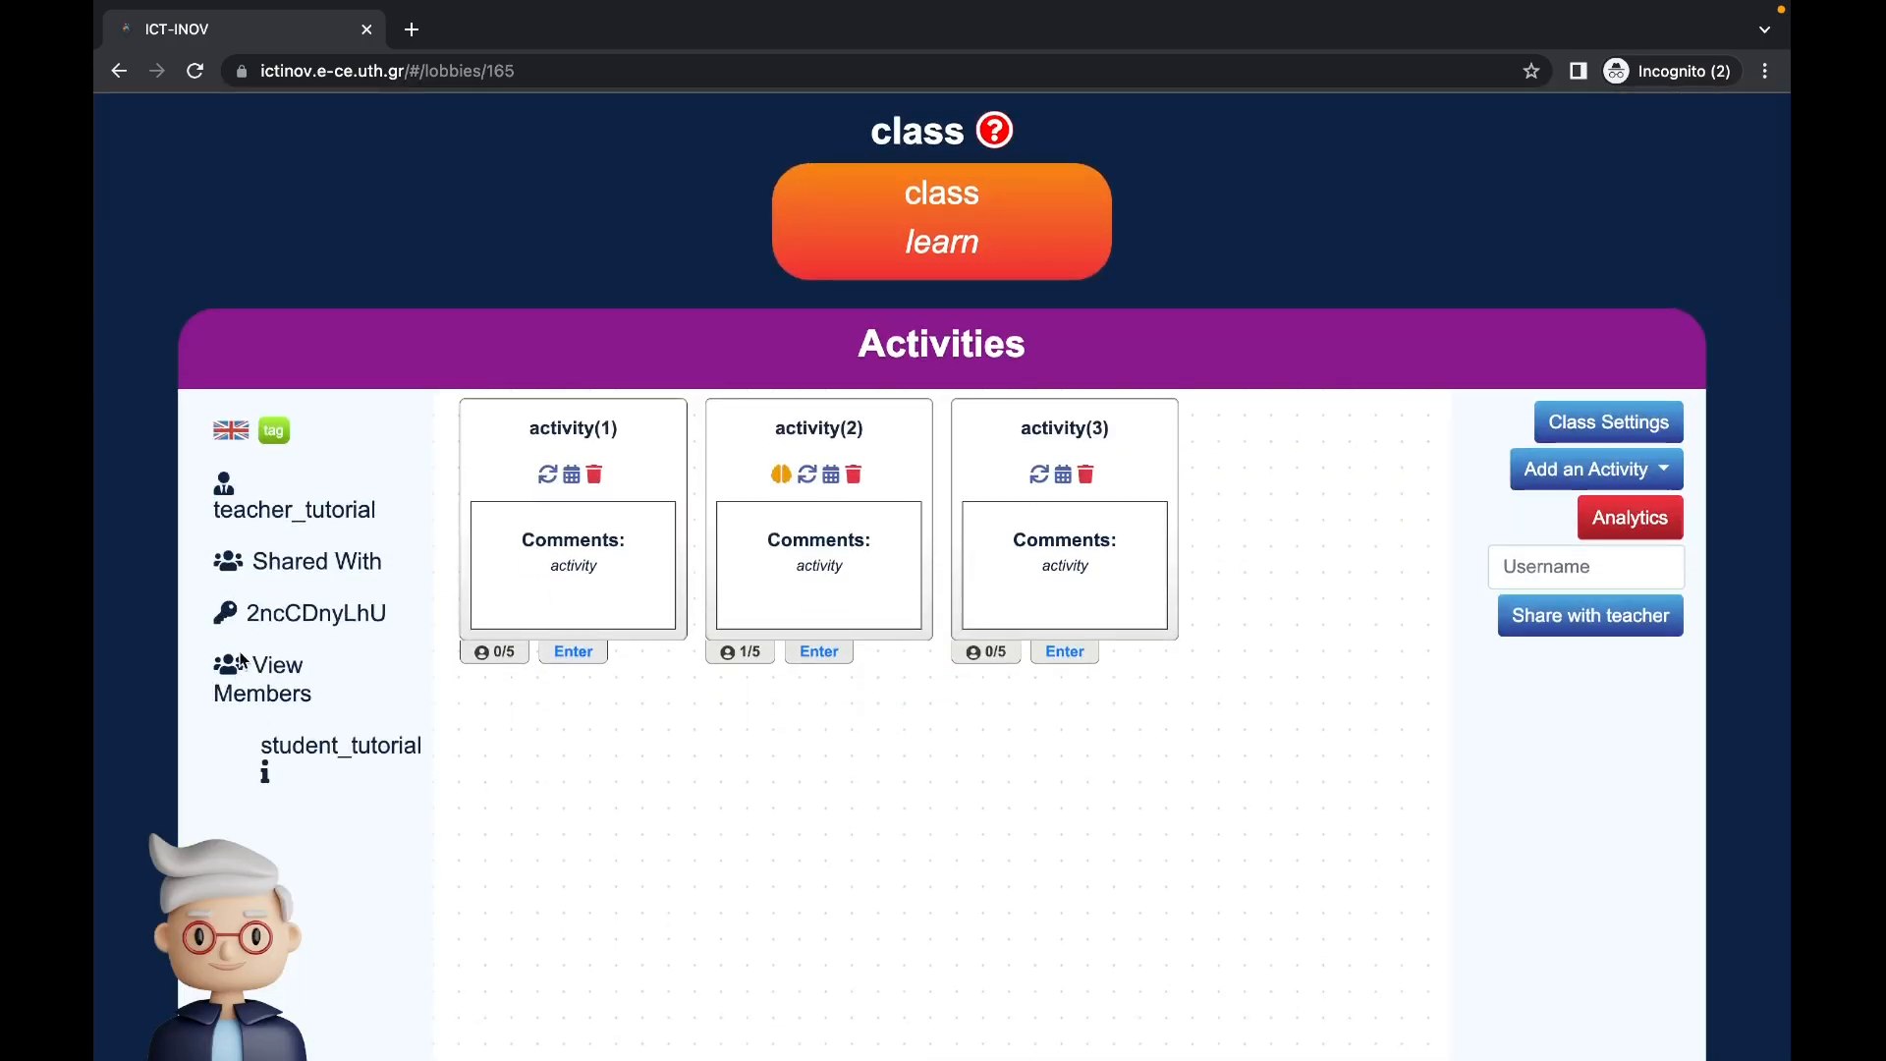
click(239, 664)
click(1628, 520)
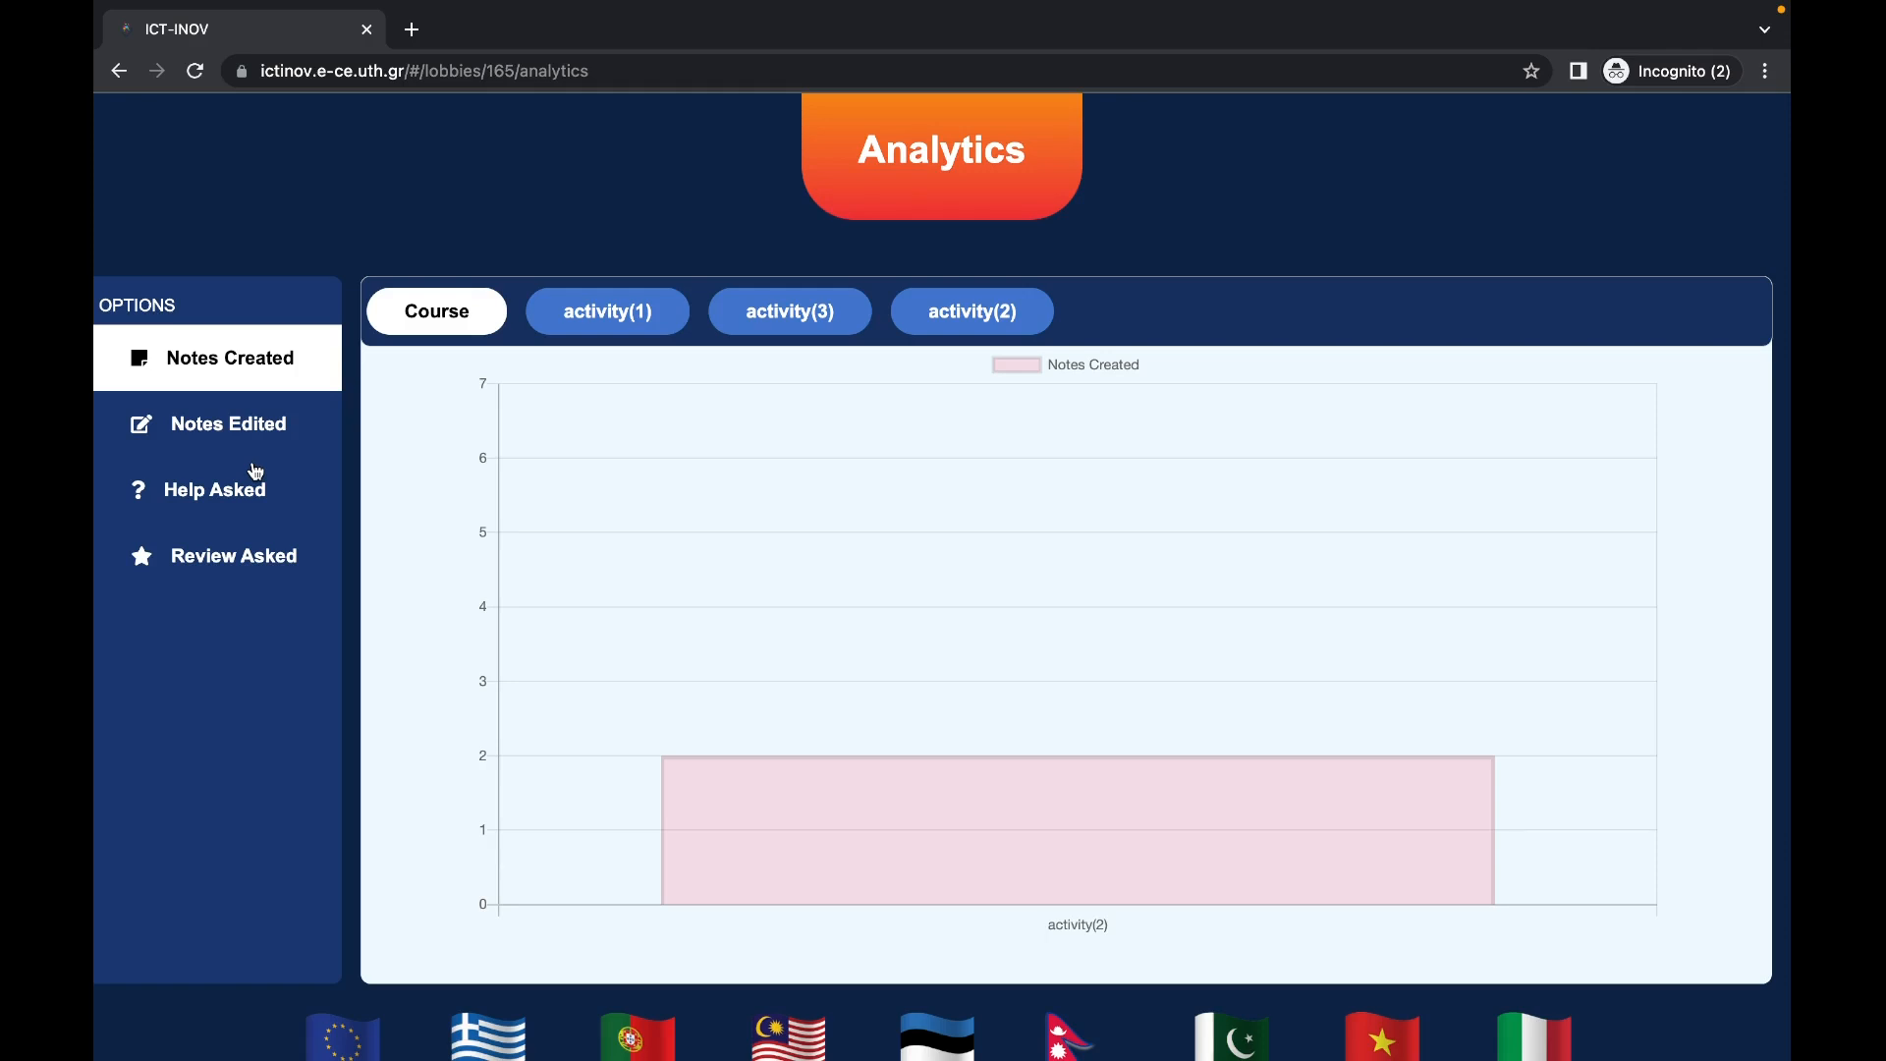
Step: Browse activities (1), (3) and (2), then chart Help Asked, Notes Edited and Notes Created for activity(2)
click(667, 320)
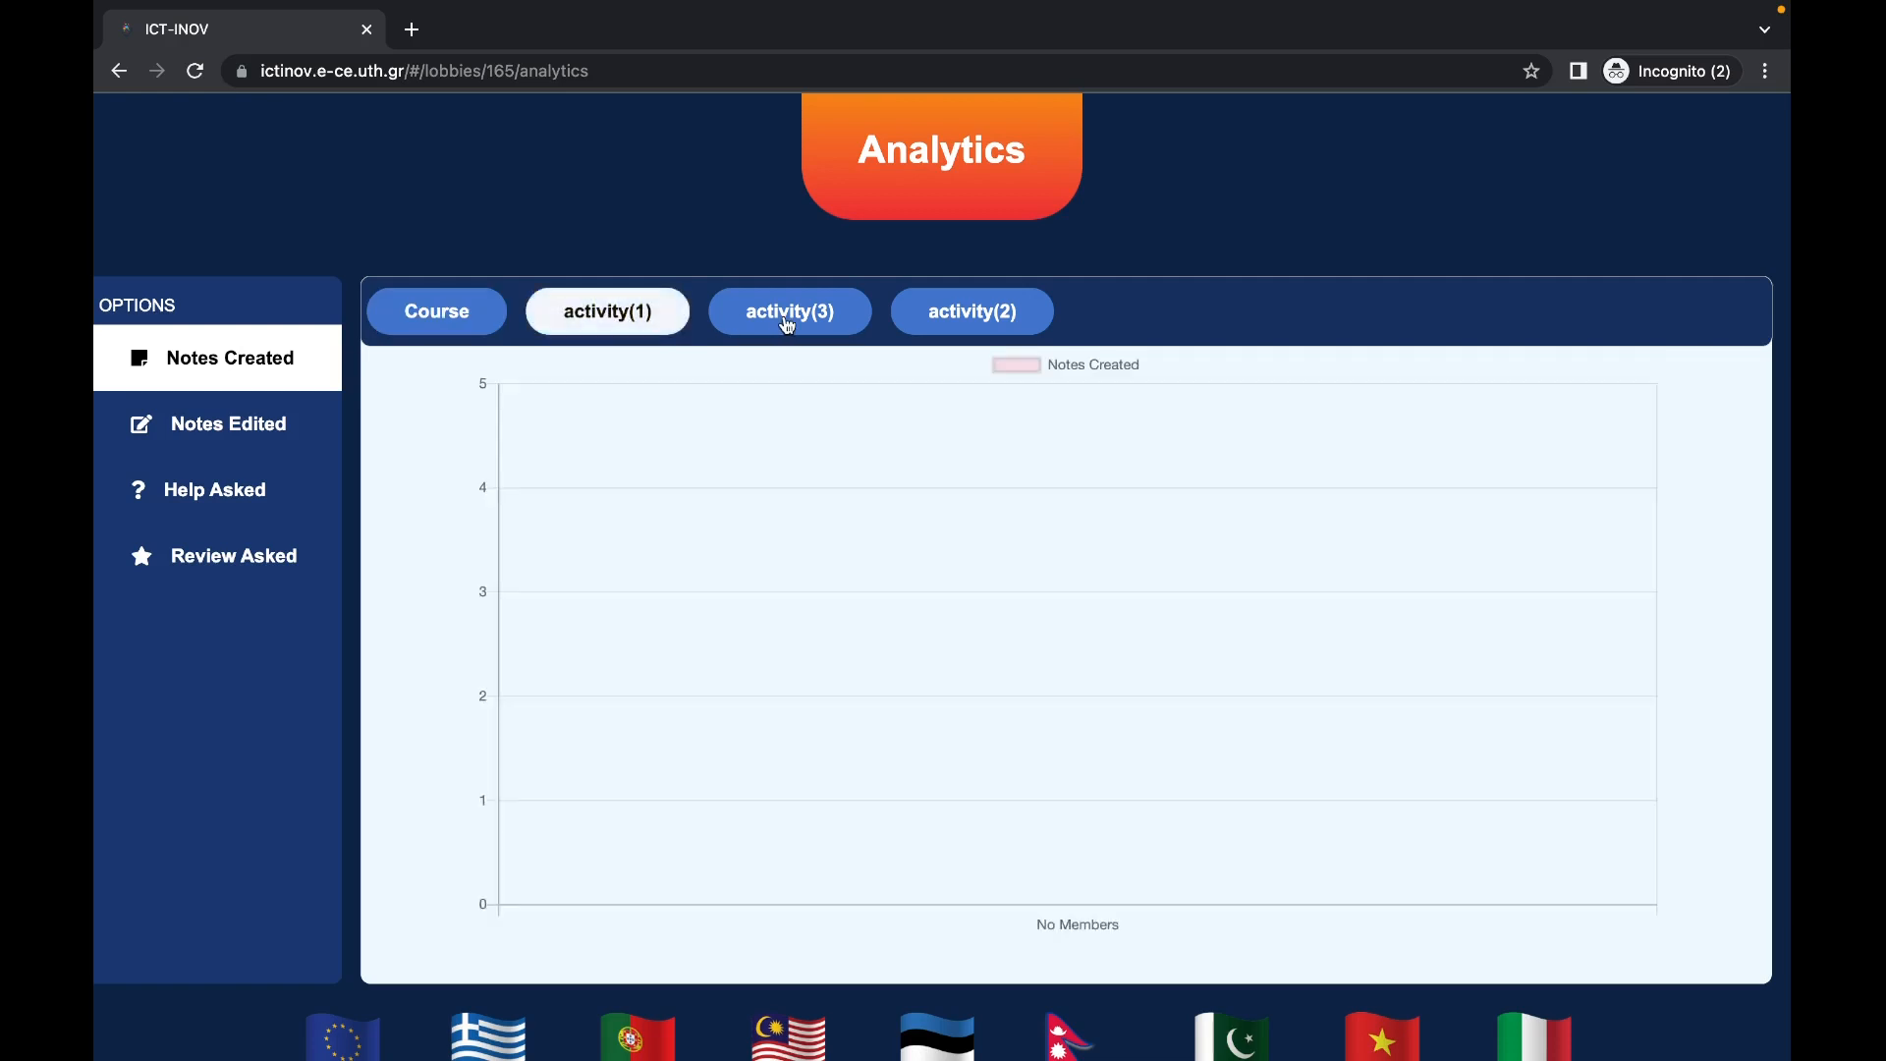
click(787, 324)
click(918, 314)
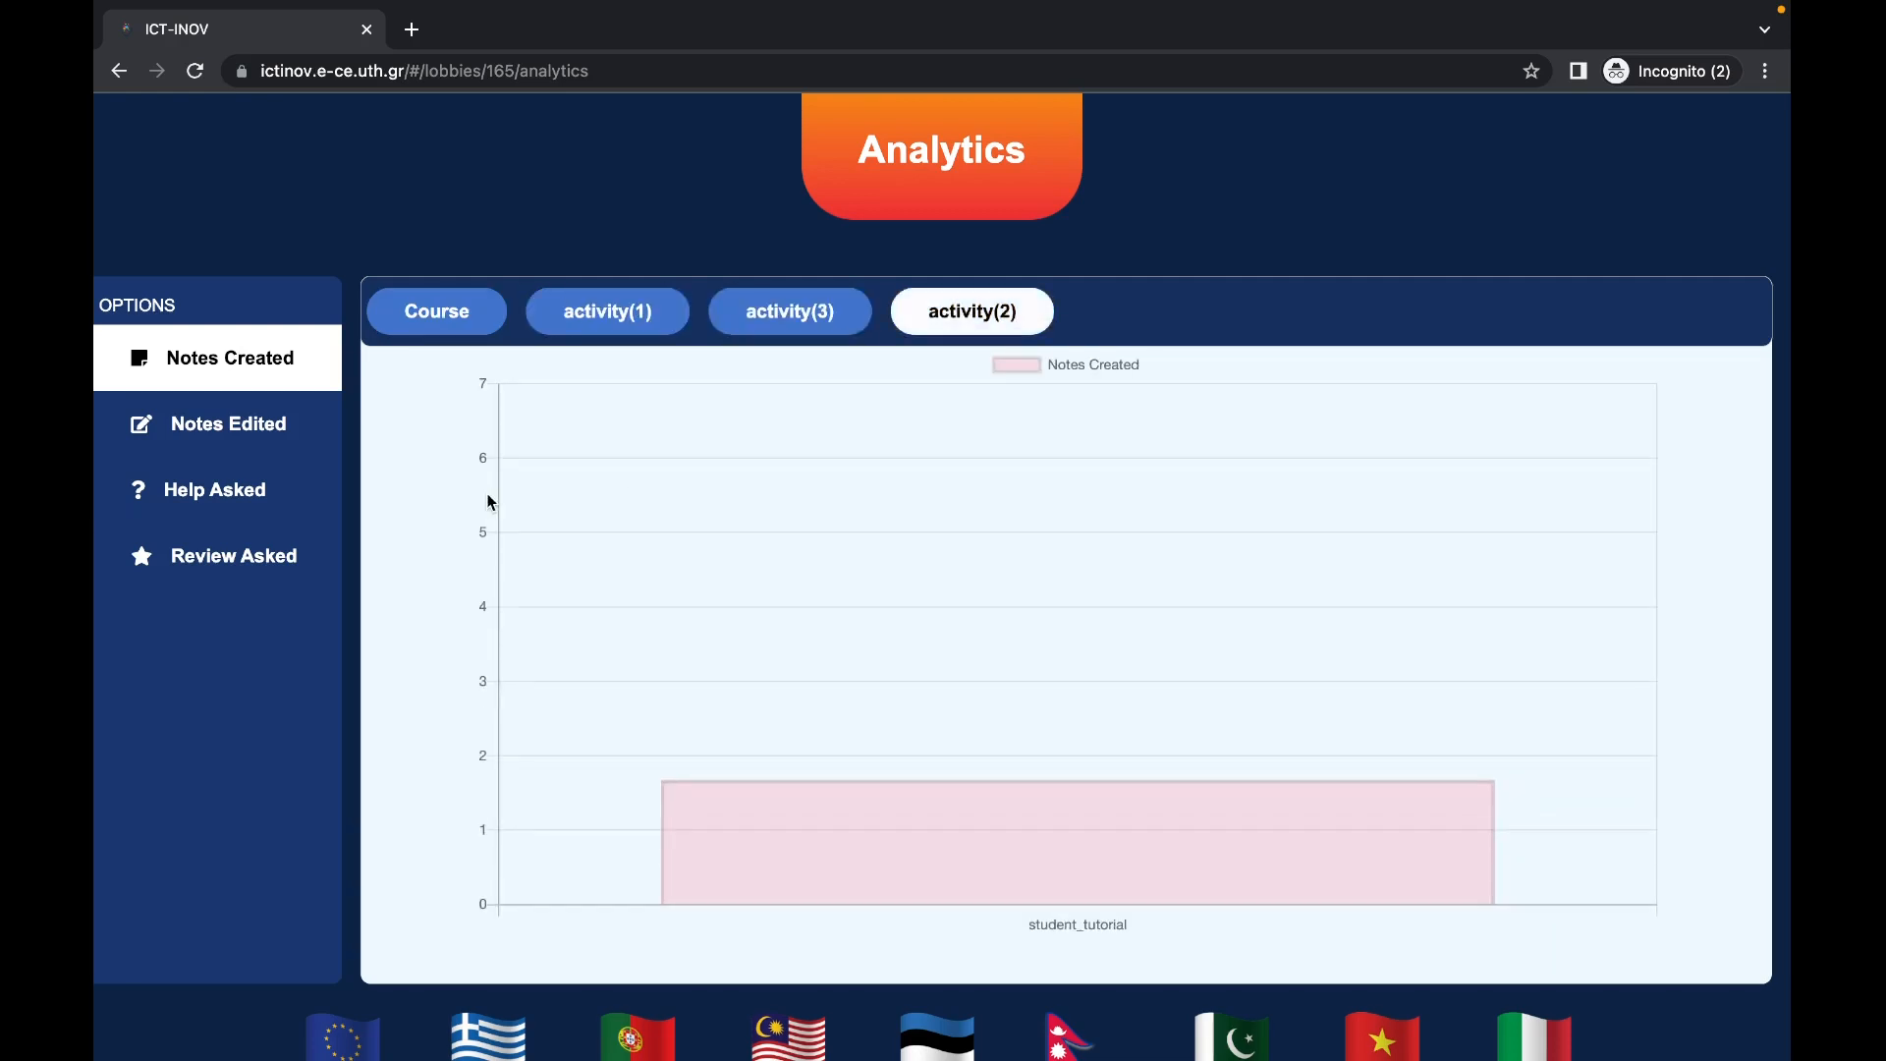
click(271, 501)
click(270, 436)
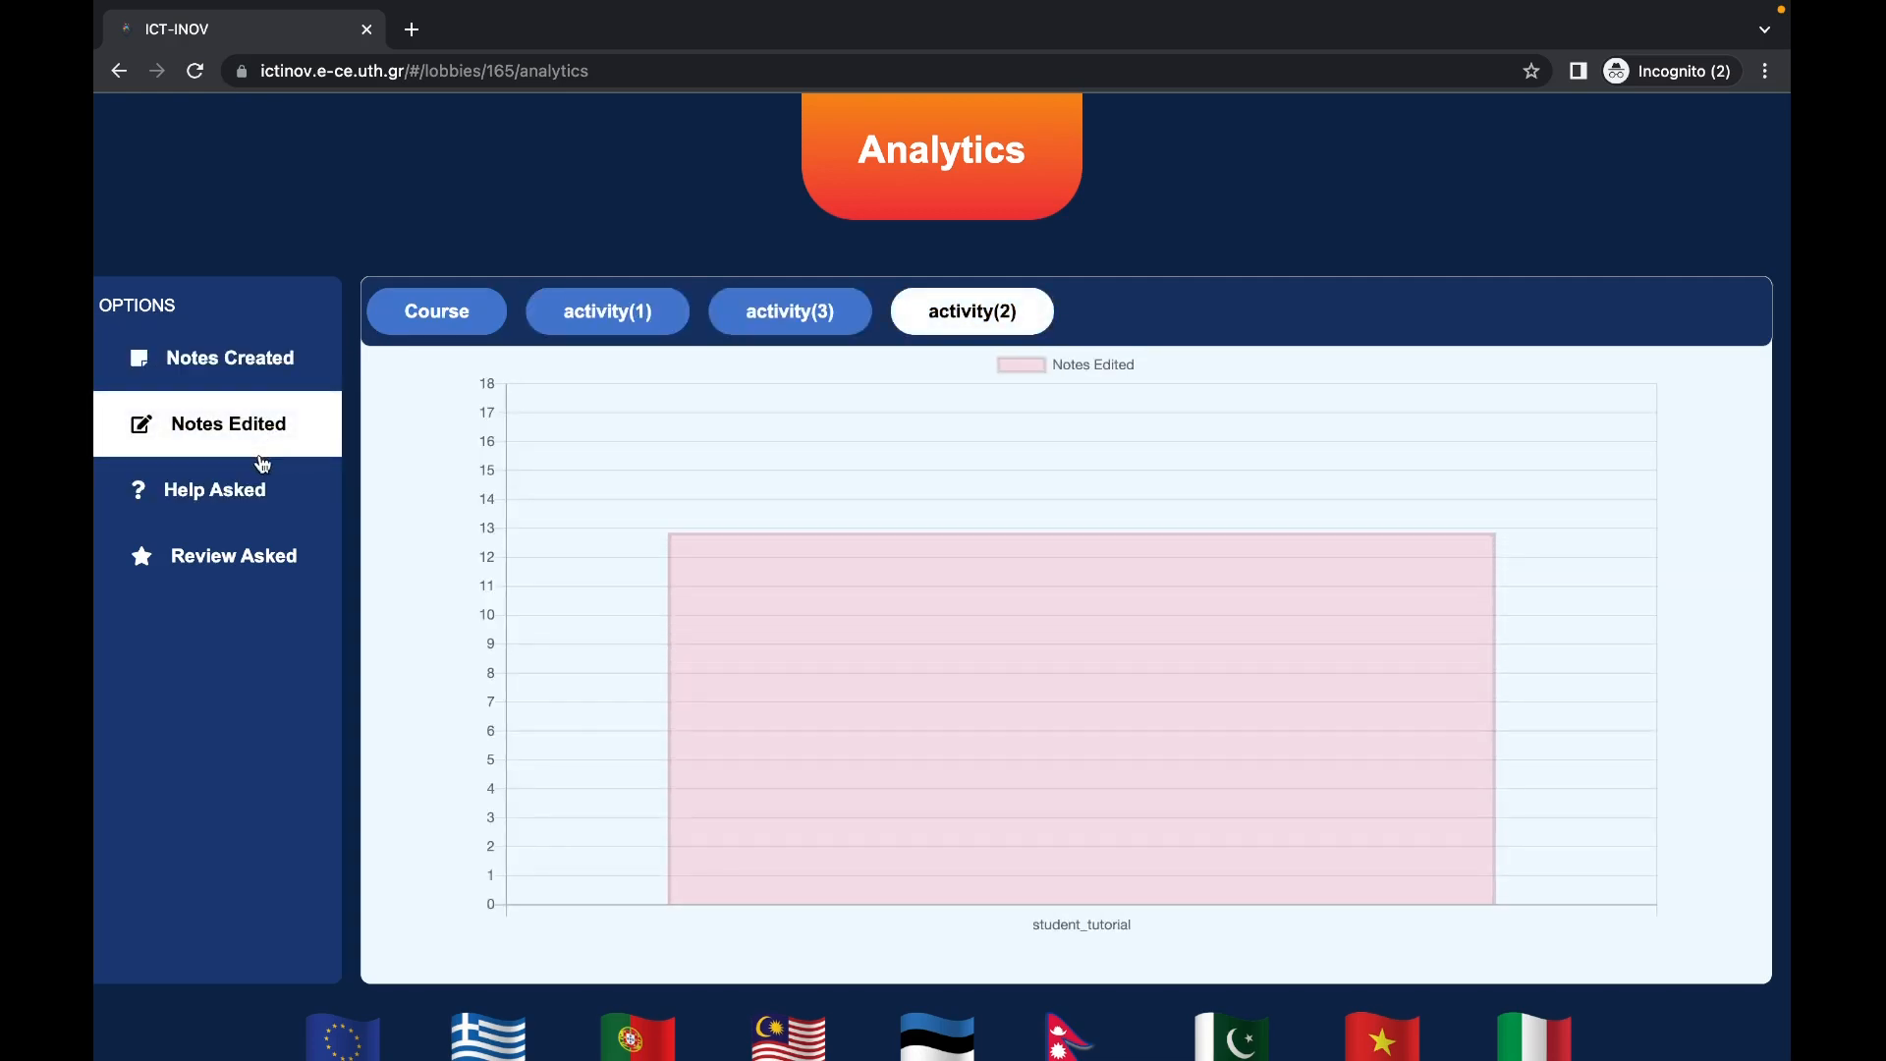
click(259, 392)
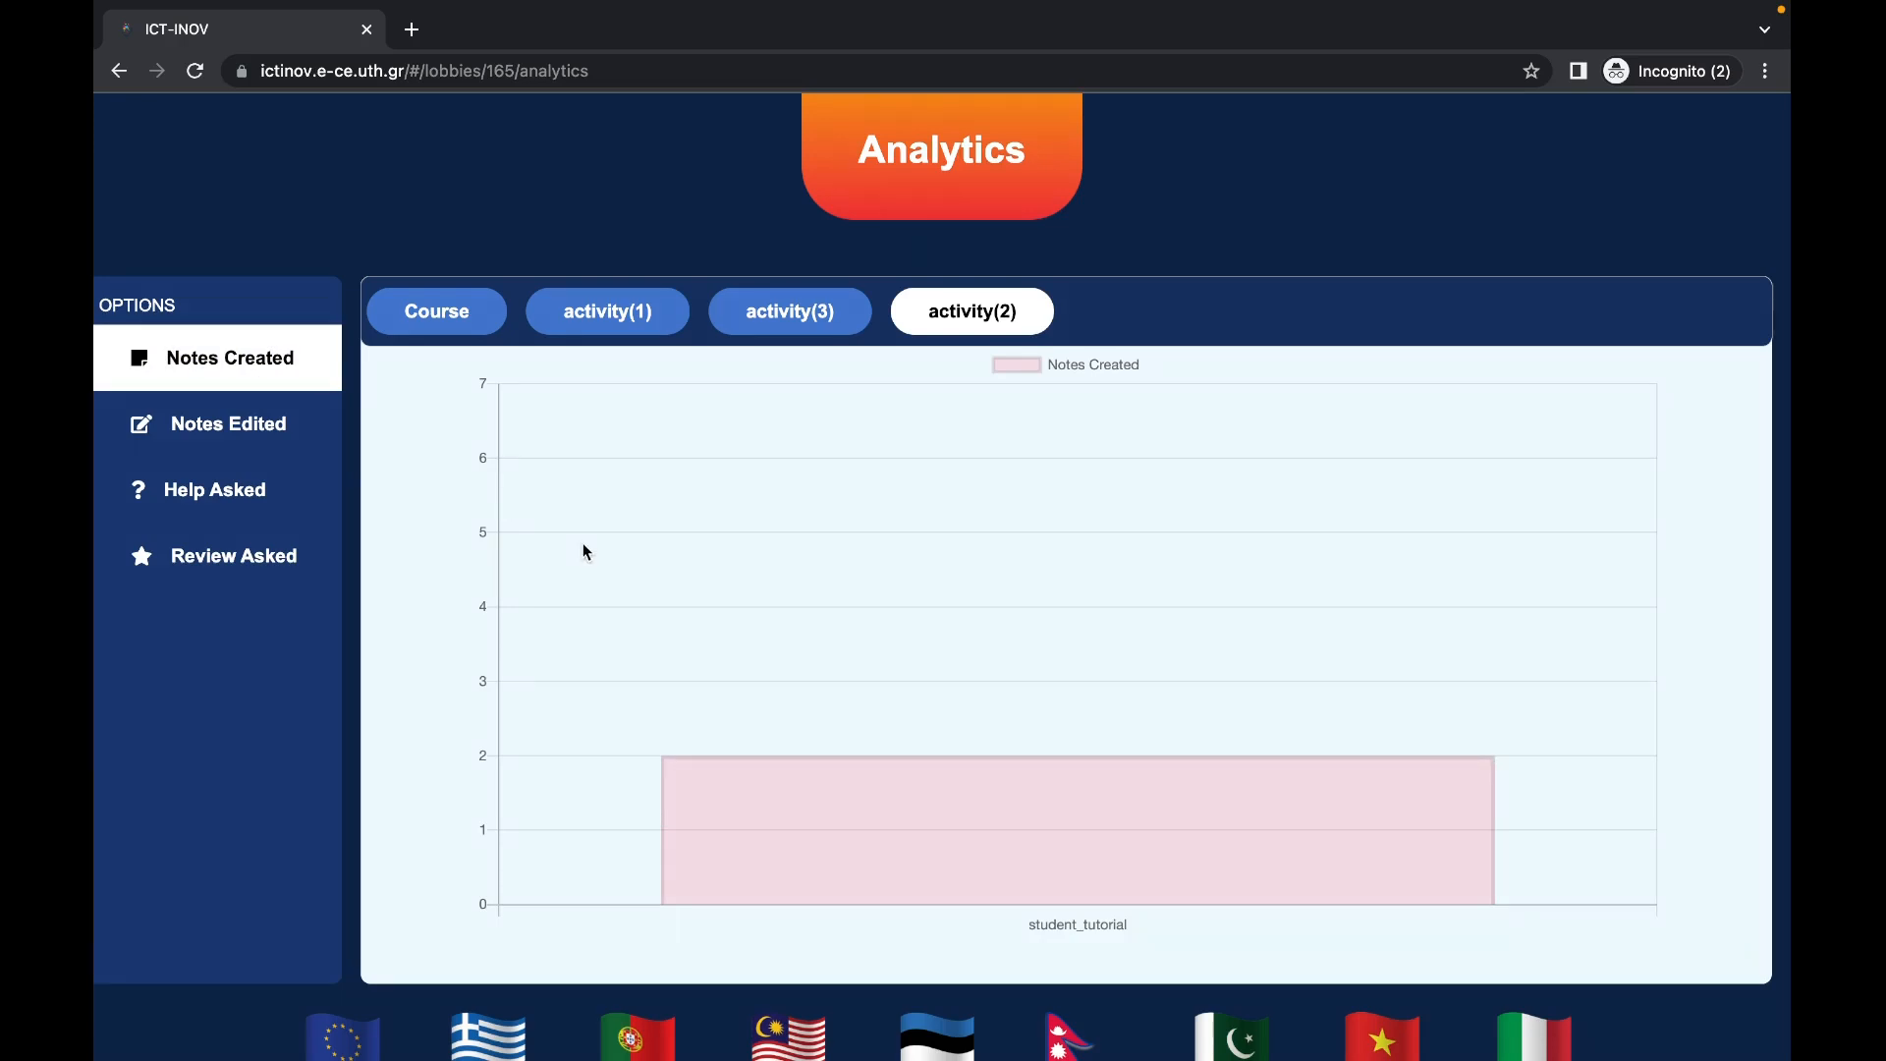